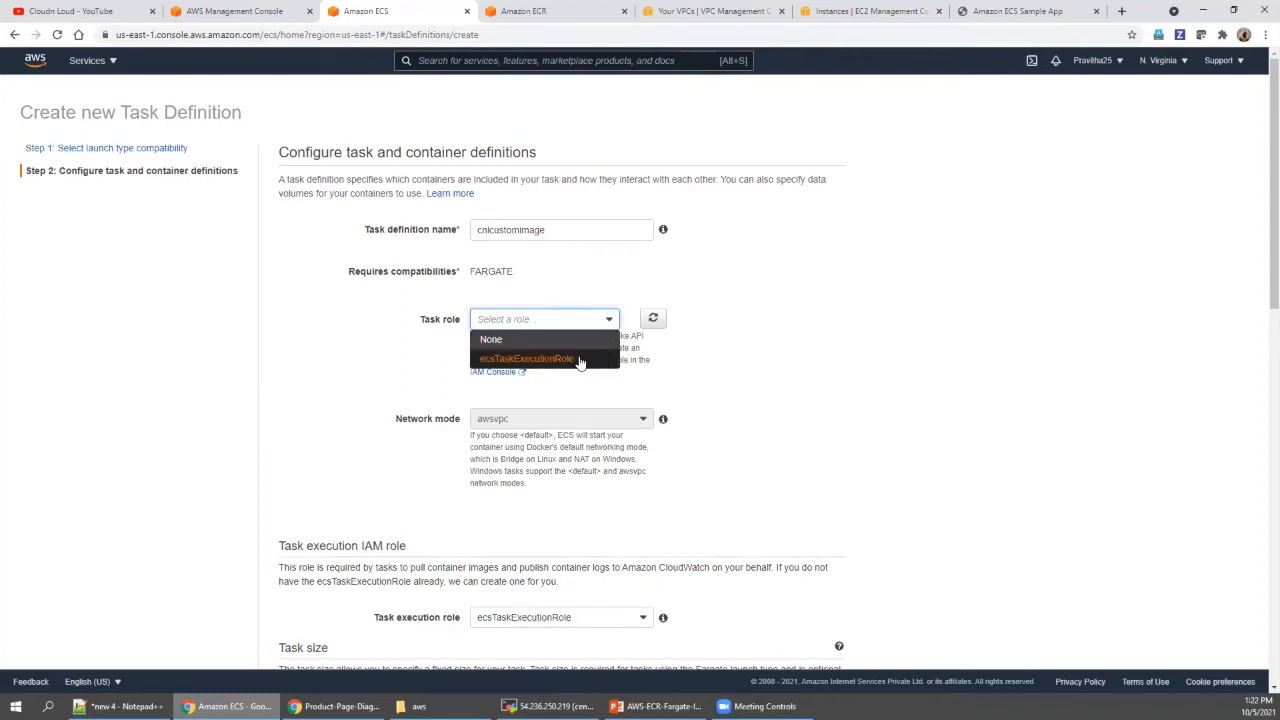
Step: Assign ecsTaskExecutionRole as the task role and set the task size to 0.5GB memory and 0.25 vCPU
click(578, 362)
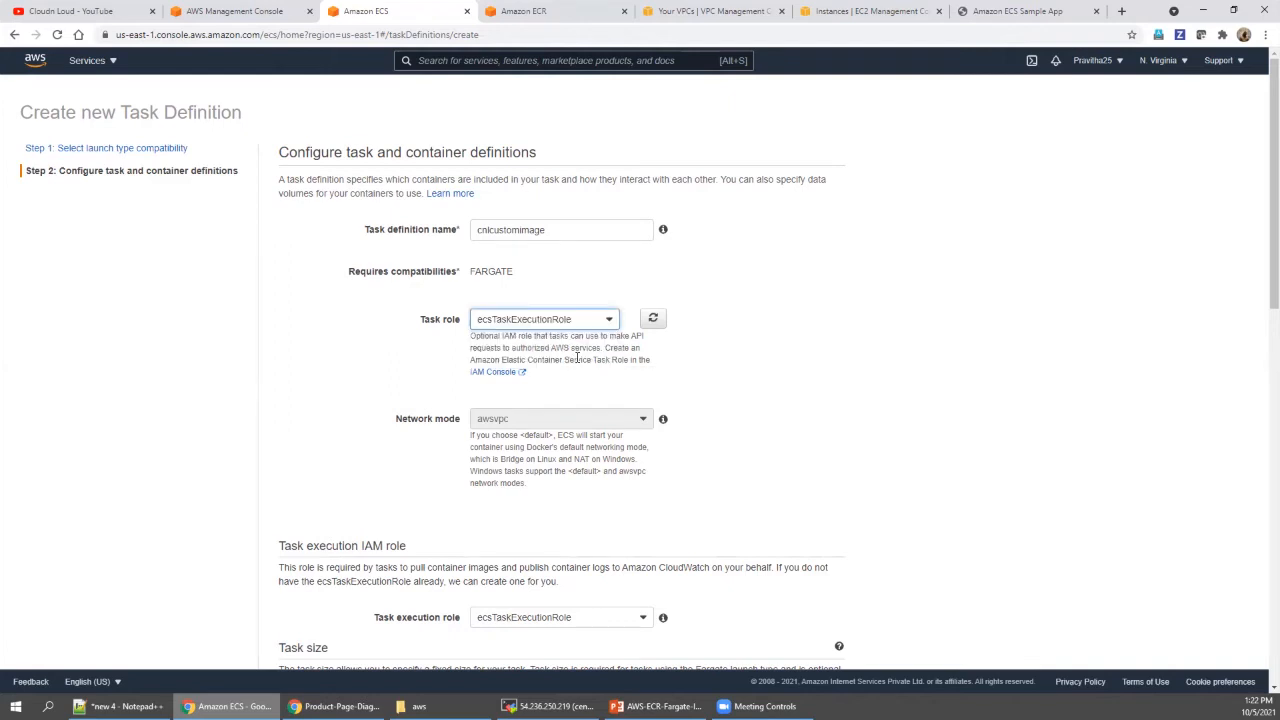
scroll(761, 385, down, 1)
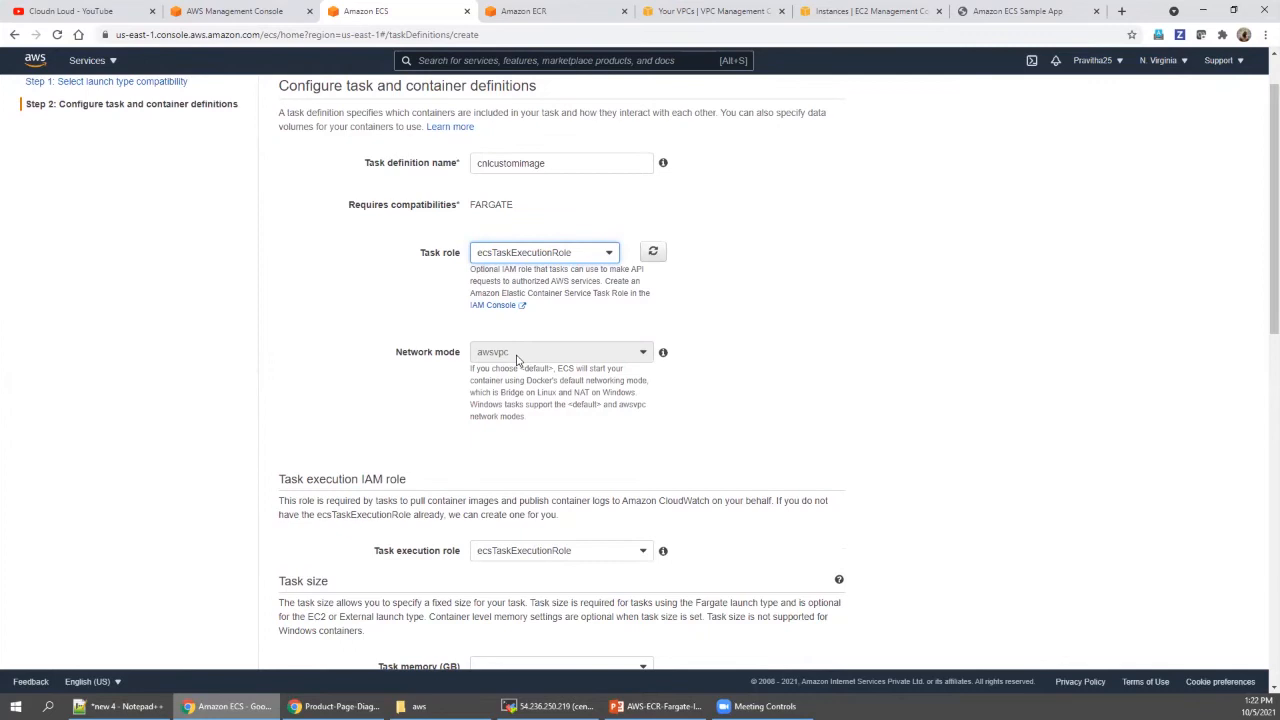
scroll(520, 357, down, 2)
scroll(517, 355, down, 3)
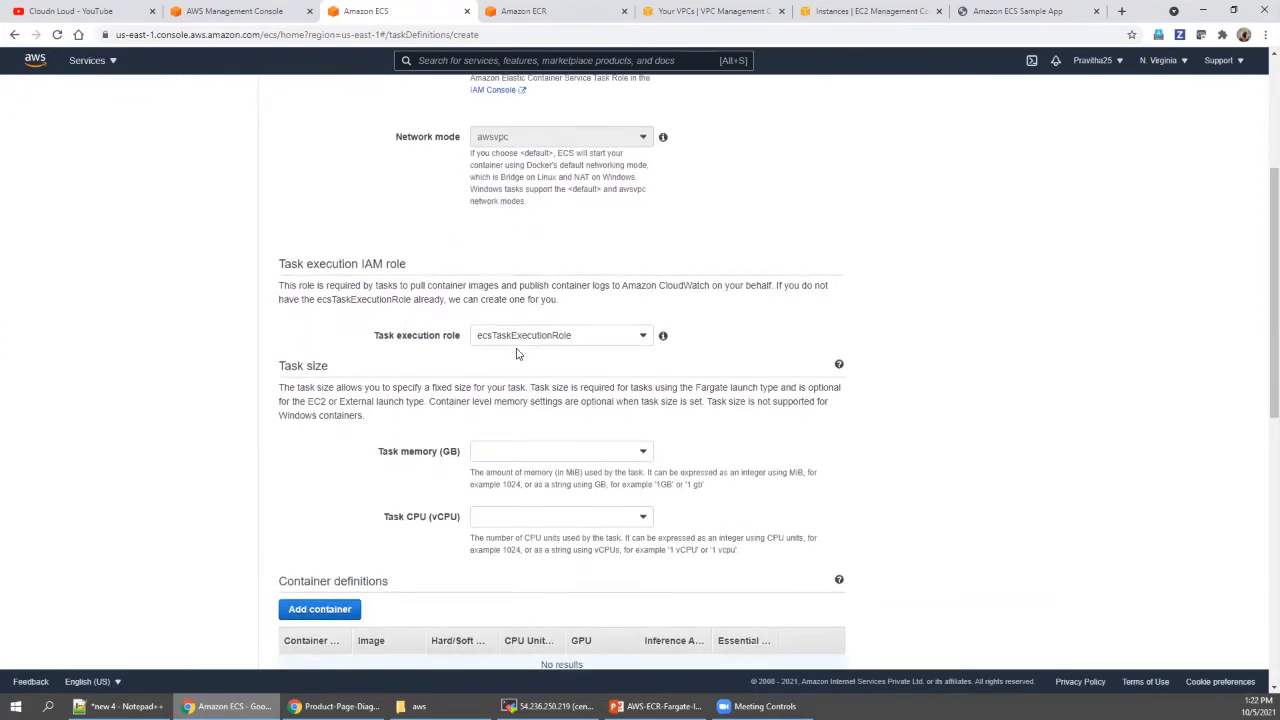
click(506, 335)
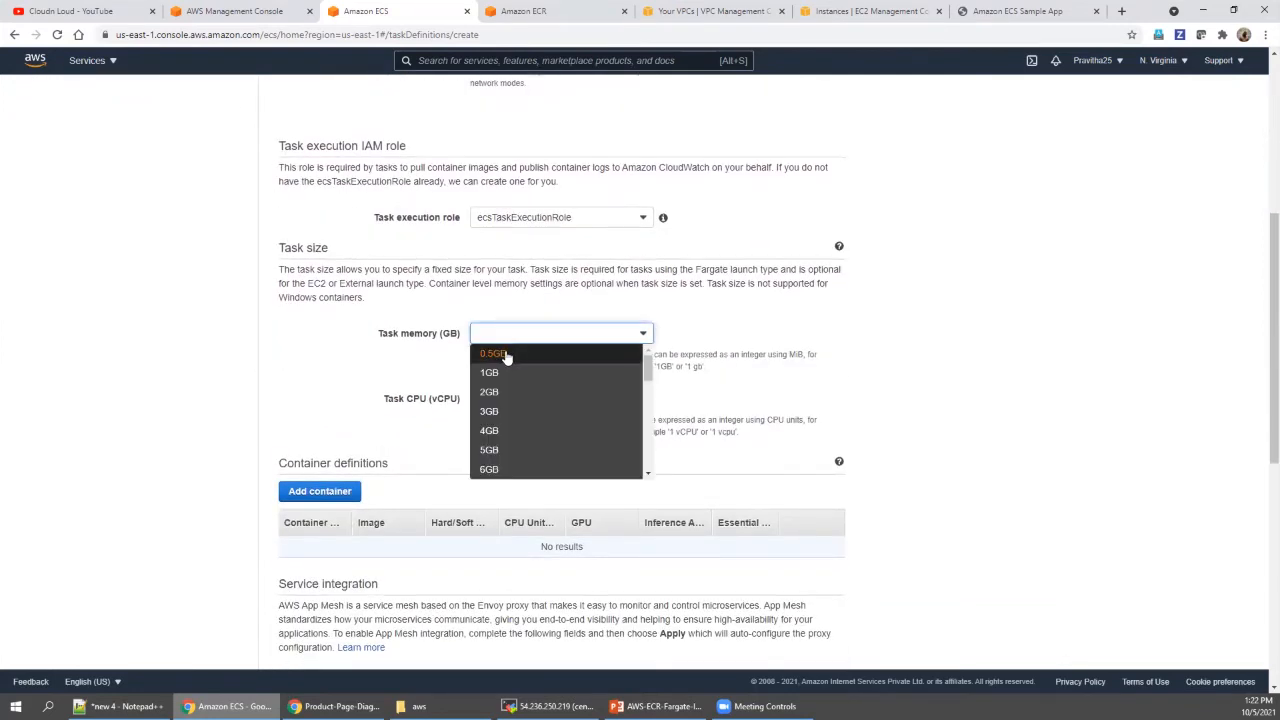
click(505, 353)
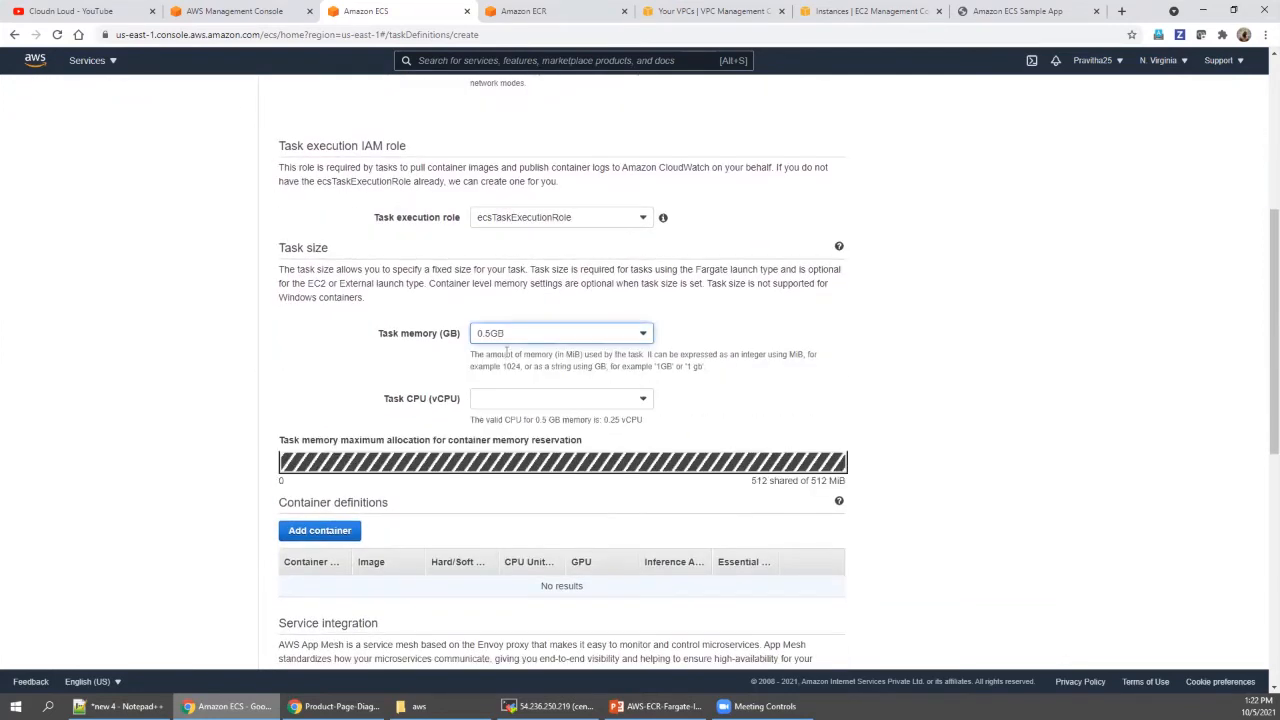
click(532, 401)
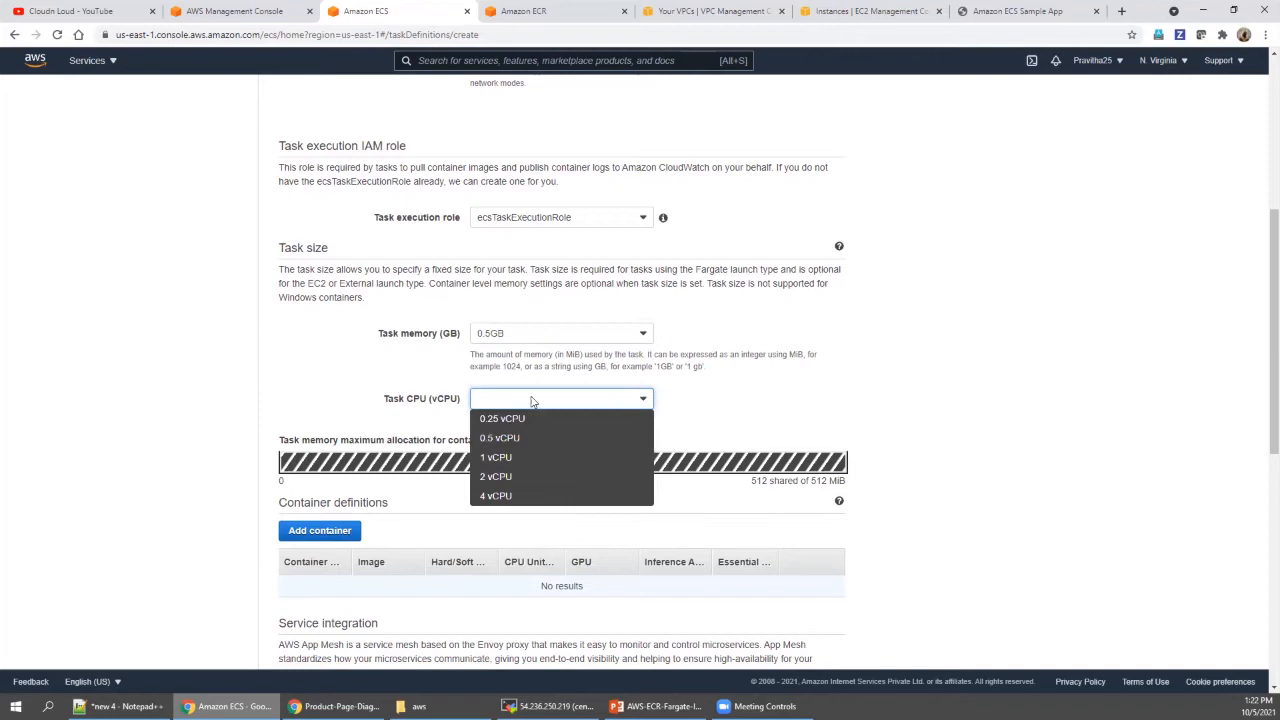
click(530, 420)
Step: Start adding a container named cnlwebserverv1, consulting the task definition parameters slide in PowerPoint before naming it
scroll(695, 385, down, 3)
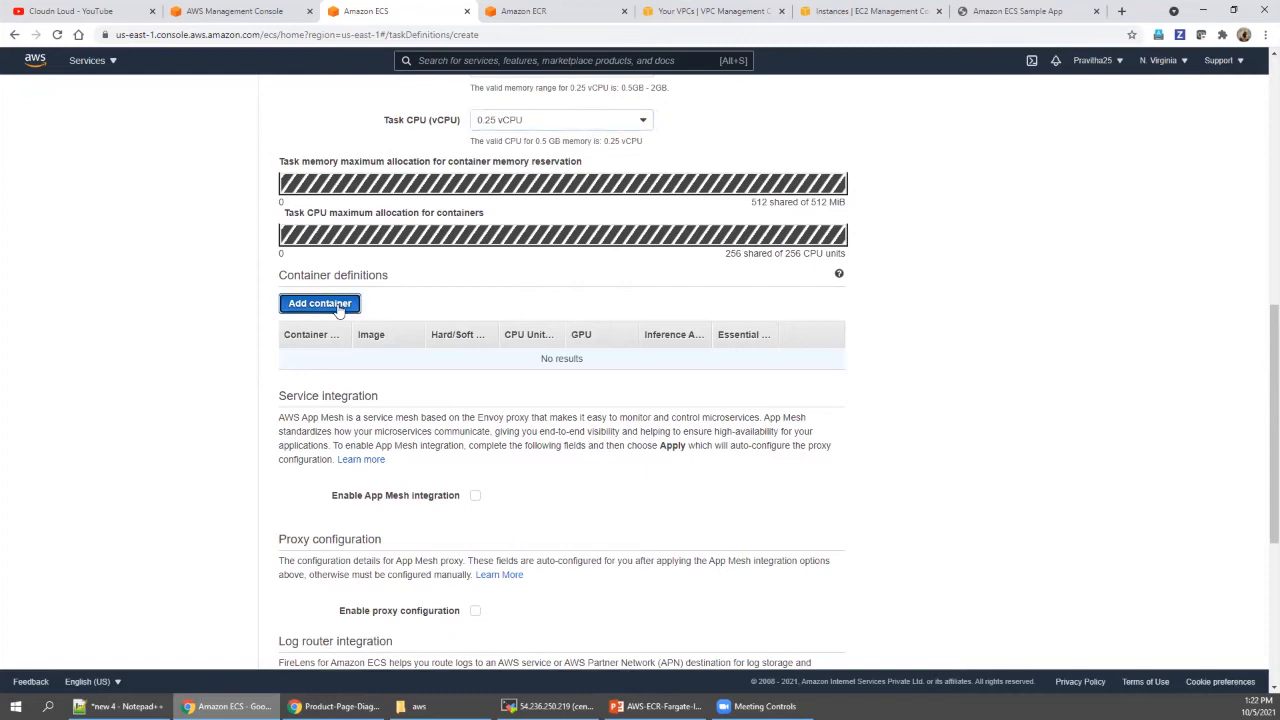
click(338, 310)
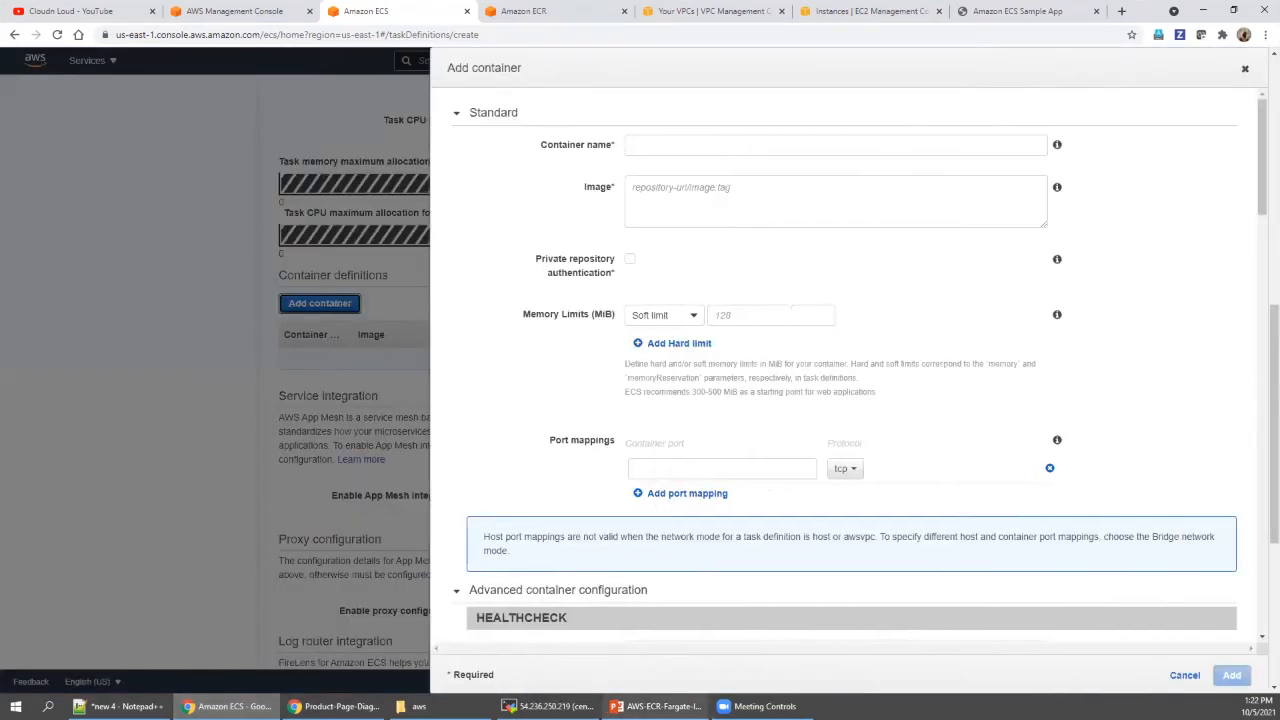
click(658, 706)
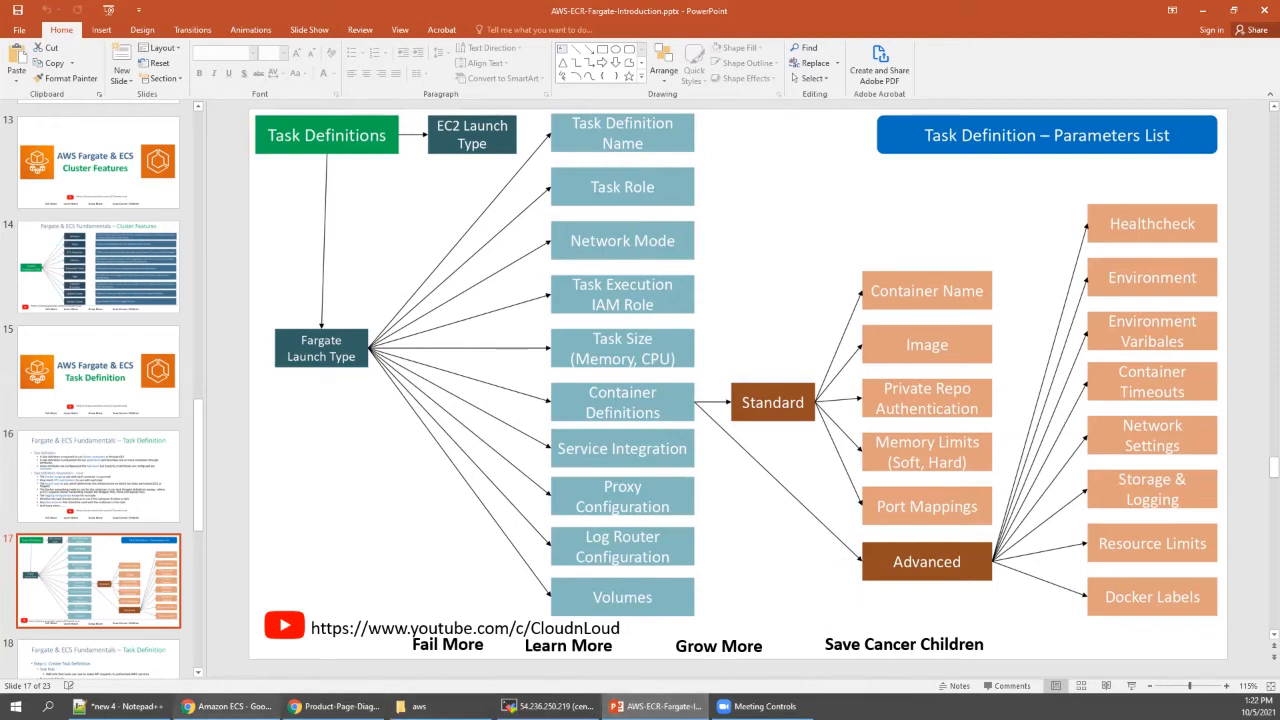
click(245, 704)
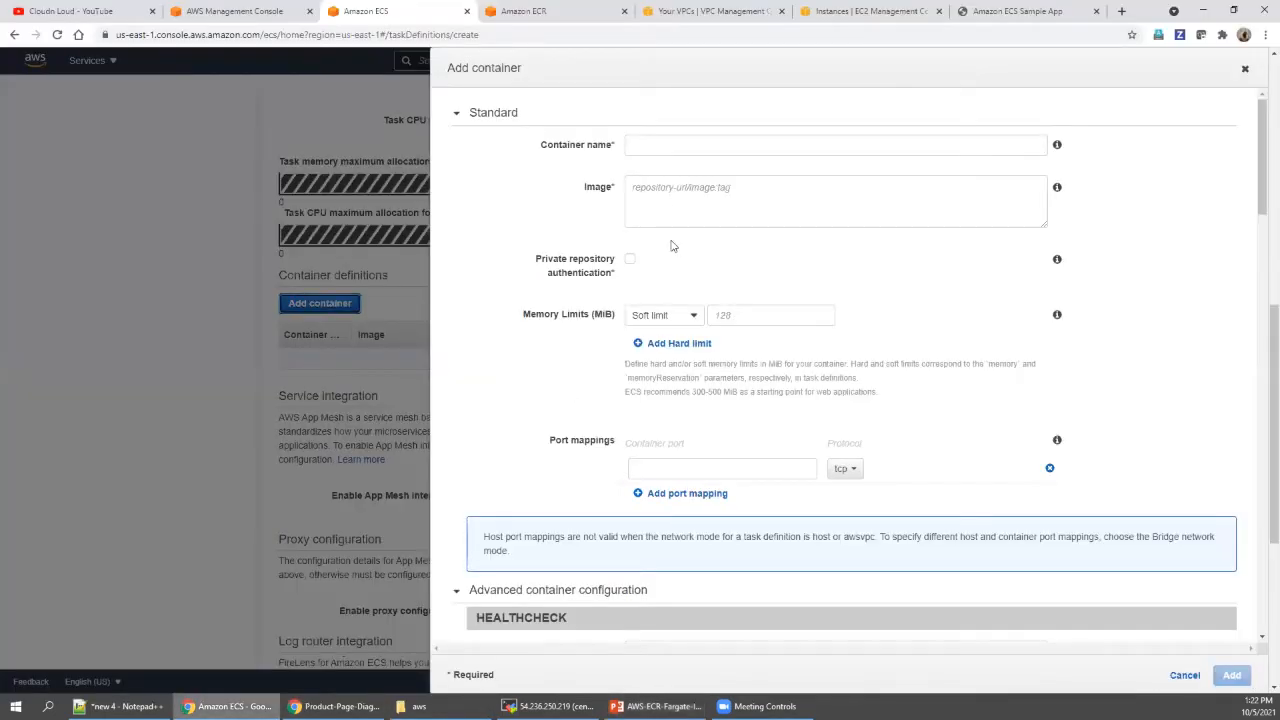
click(645, 143)
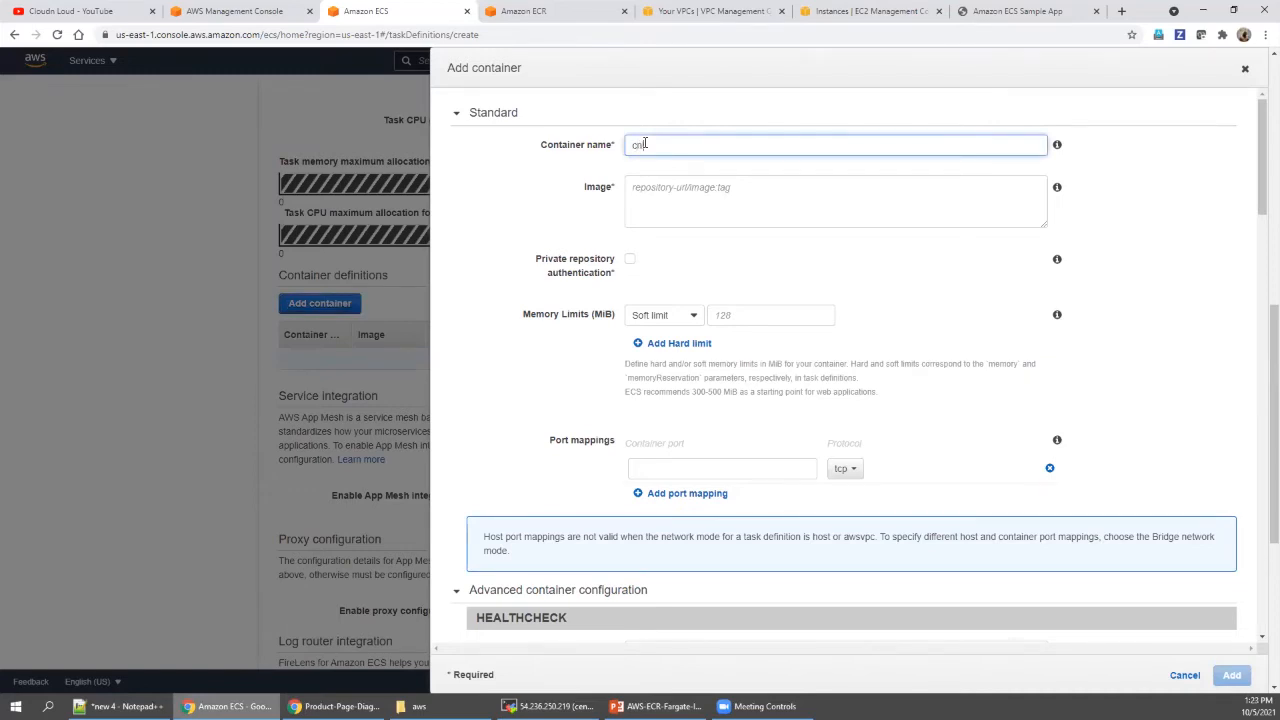
text(cnwebserverv1)
Step: Open the aws-ecr-nginx private repository in Amazon ECR to check the image tags available for the container
click(645, 183)
click(522, 11)
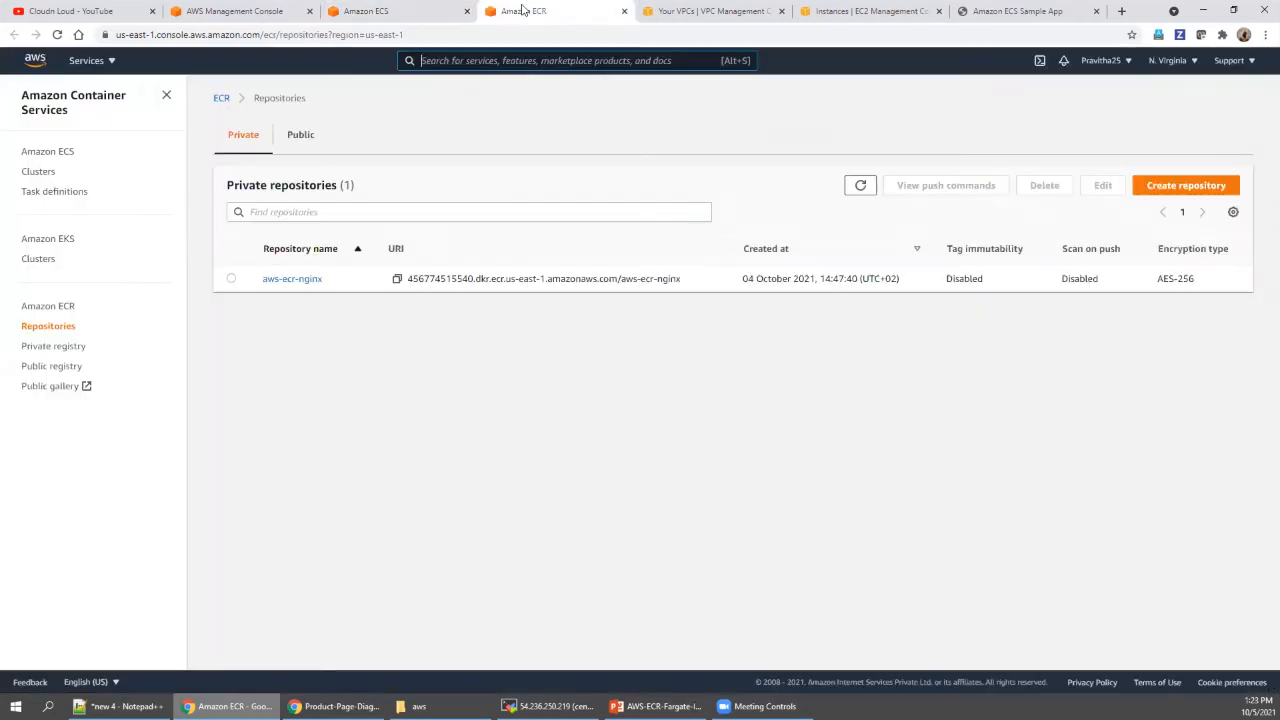
click(288, 279)
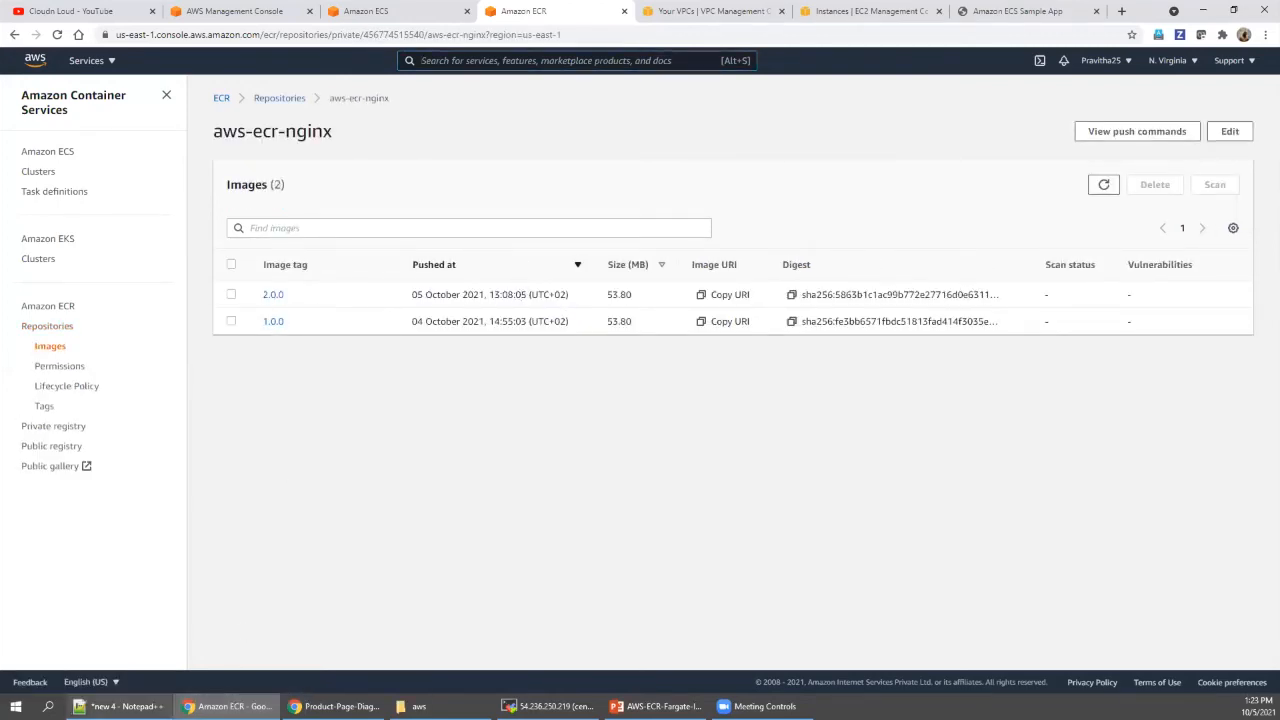
Step: In the Notepad++ notes, copy the image URI from the docker push line and paste it twice below, on separate lines
click(120, 706)
key(End)
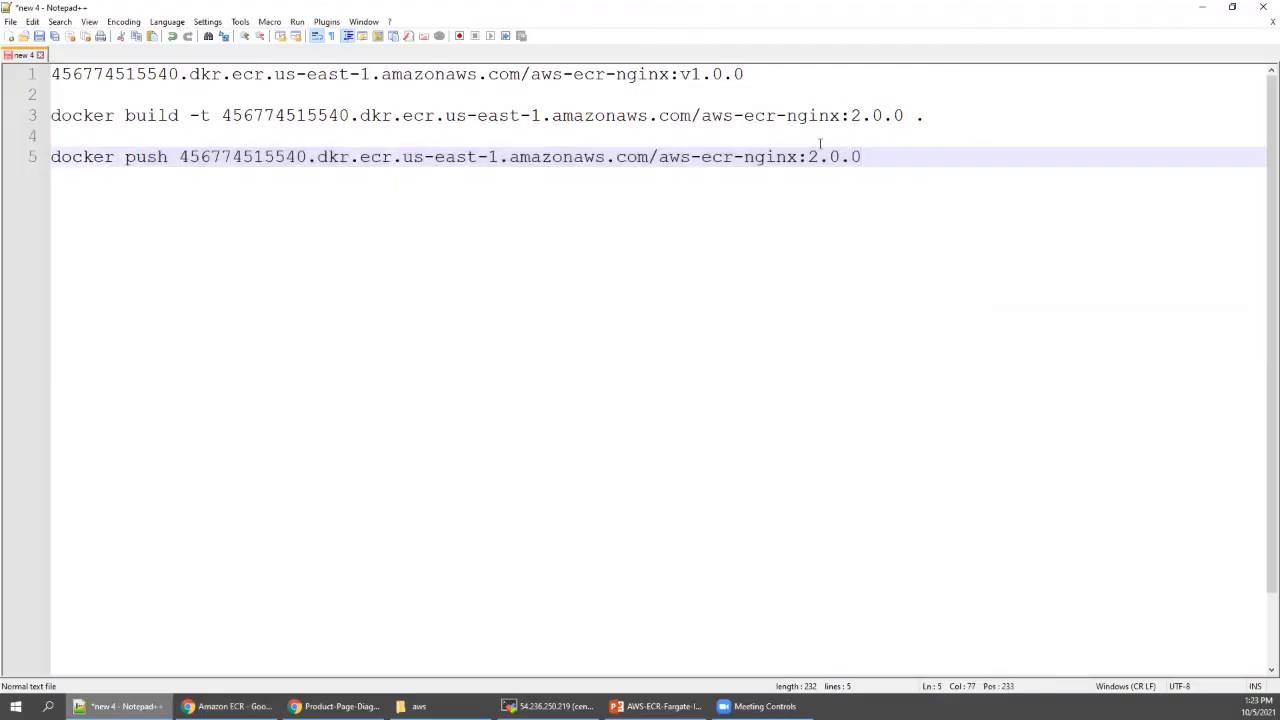
drag(869, 156, 182, 158)
key(ctrl+c)
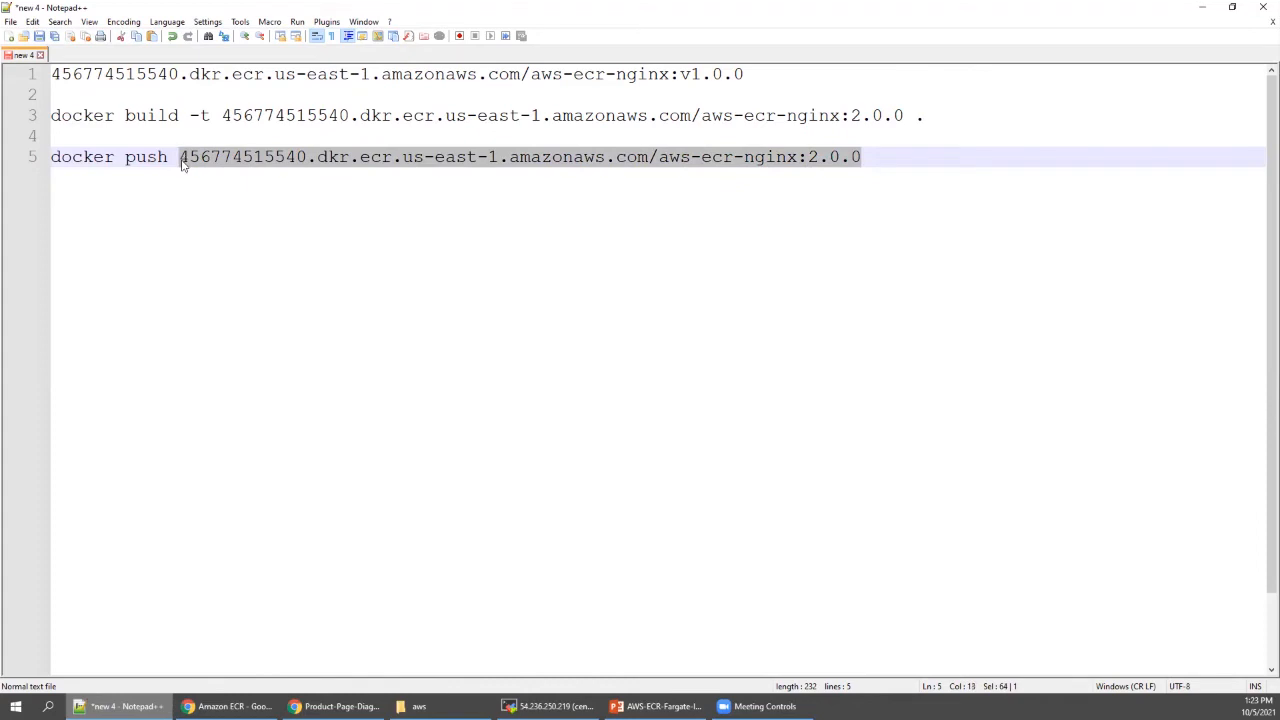
click(914, 158)
key(Return)
key(Return)
key(Return)
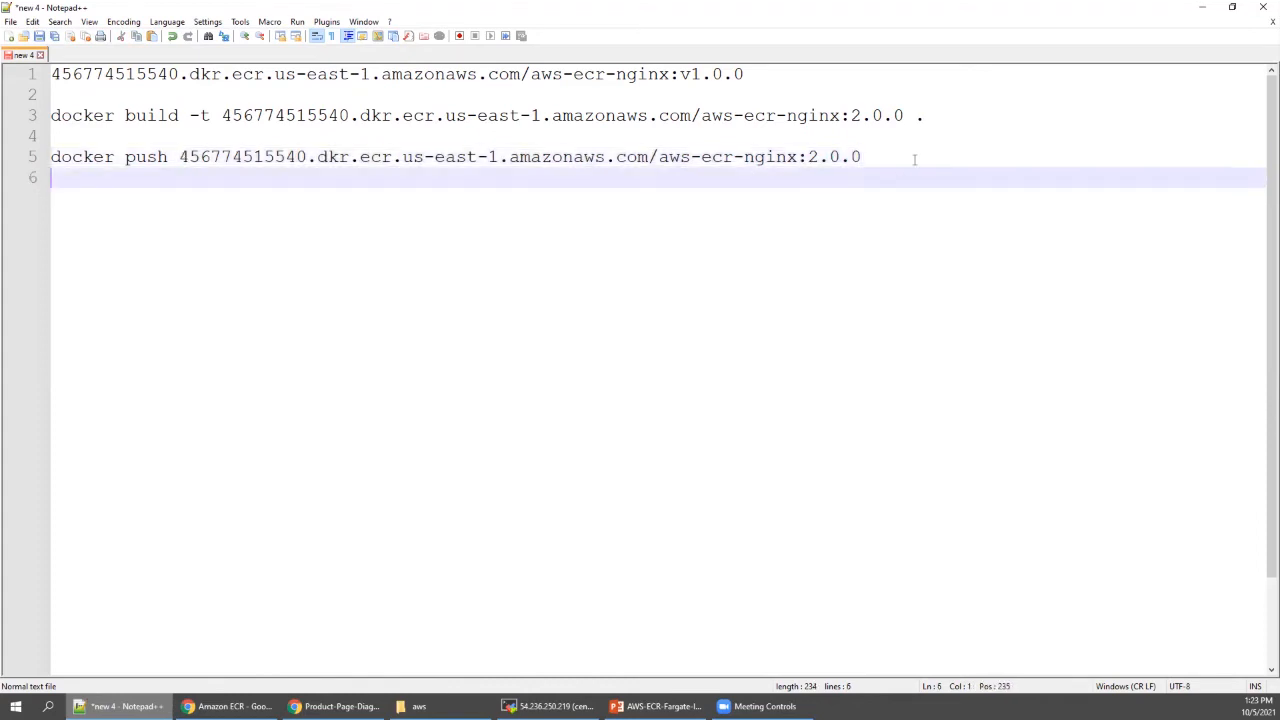
key(ctrl+v)
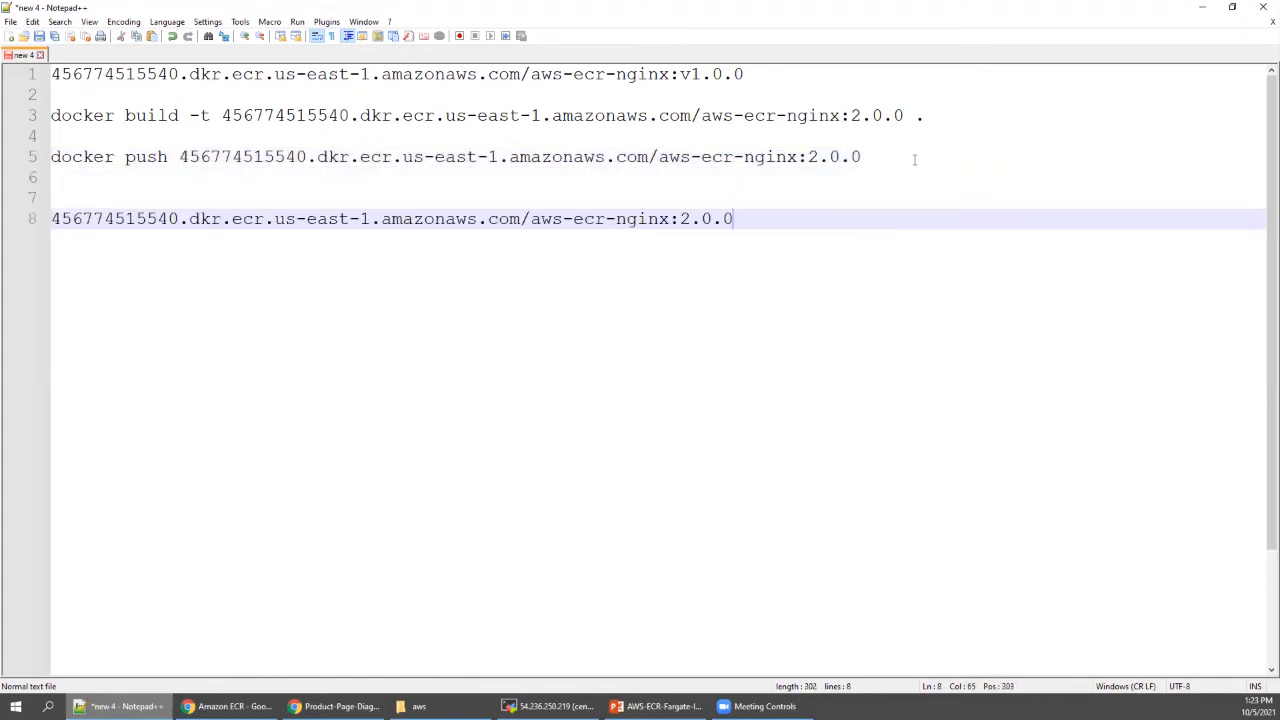
key(Return)
key(ctrl+v)
ctrl+scroll(921, 281, up, 2)
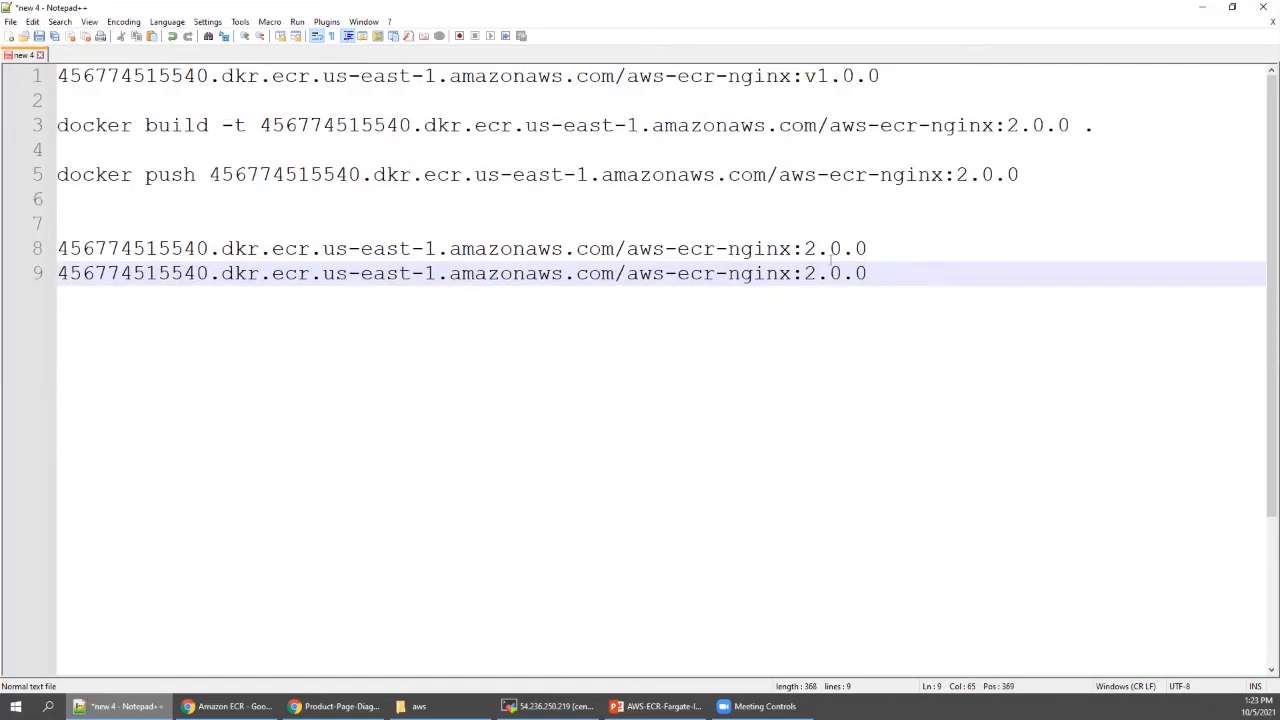
Step: Change the first pasted URI's tag to 1.0.0 and enter that aws-ecr-nginx URI as the container's image in the ECS browser form
double_click(810, 249)
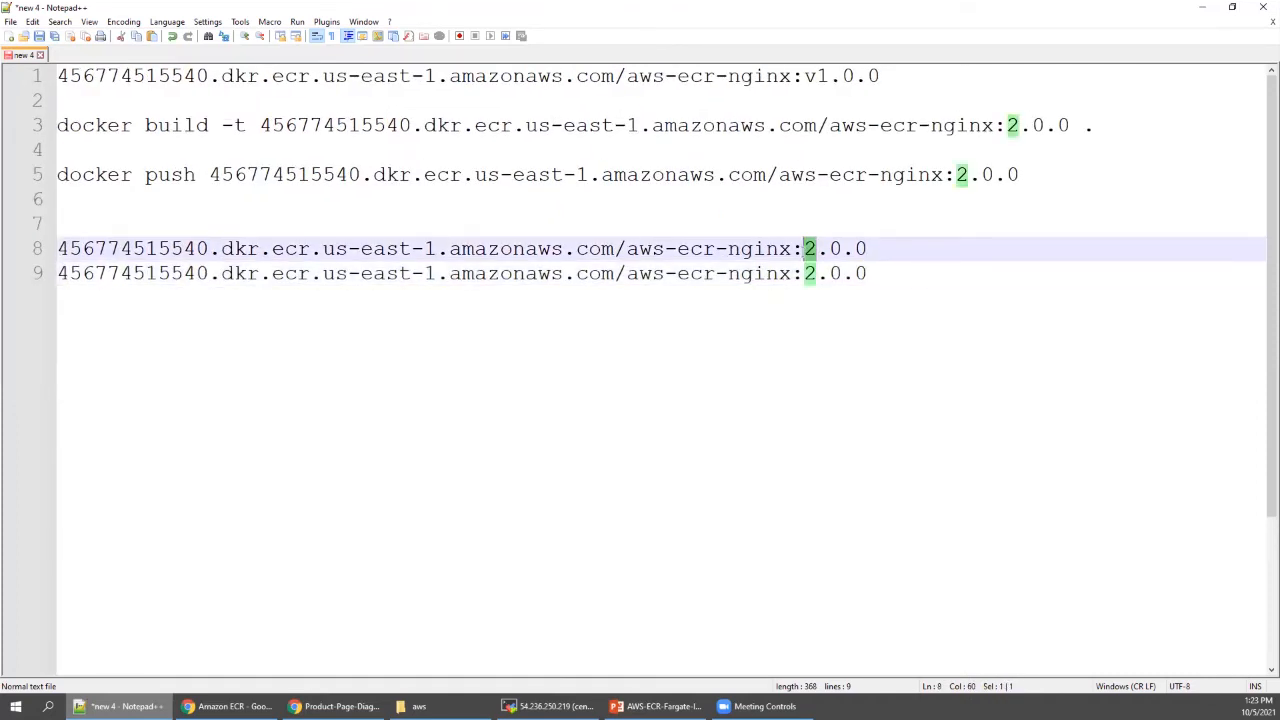
text(1)
drag(867, 248, 57, 248)
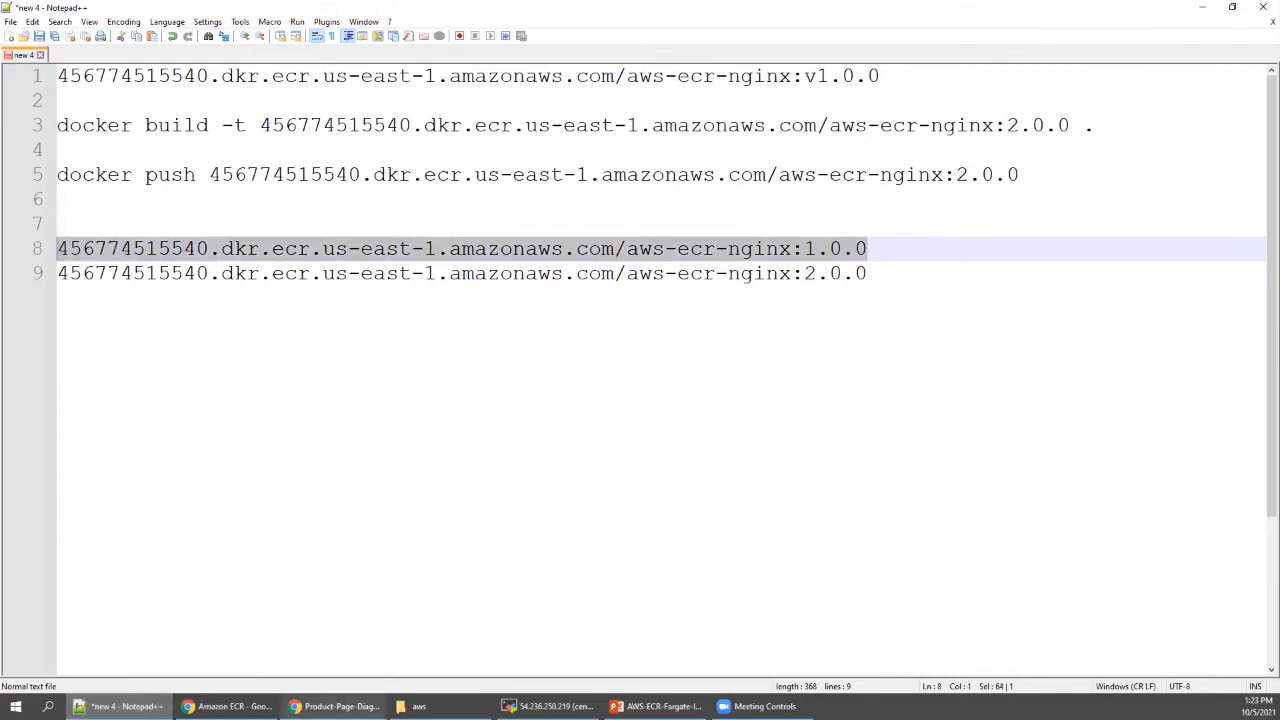
click(229, 706)
click(390, 10)
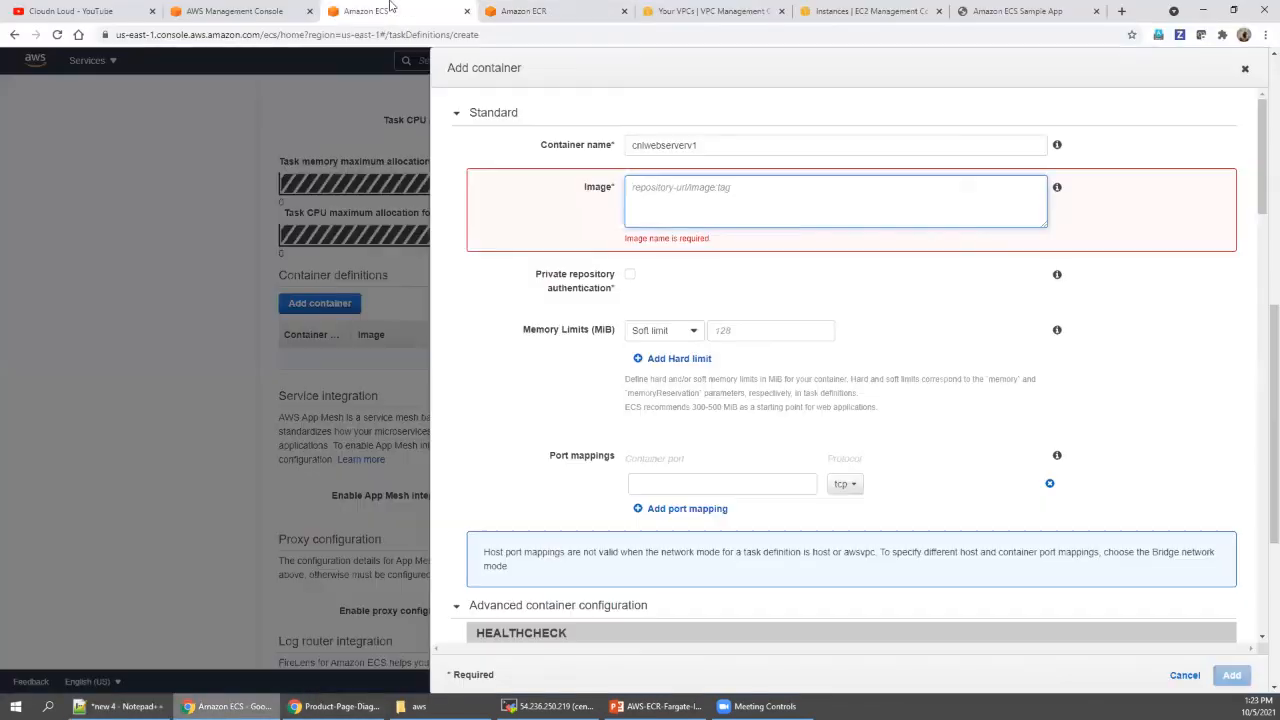
text(456774115540.dkr.ecr.us-east-1.amazonaws.com/aws-ecr-nginx:1.0.0)
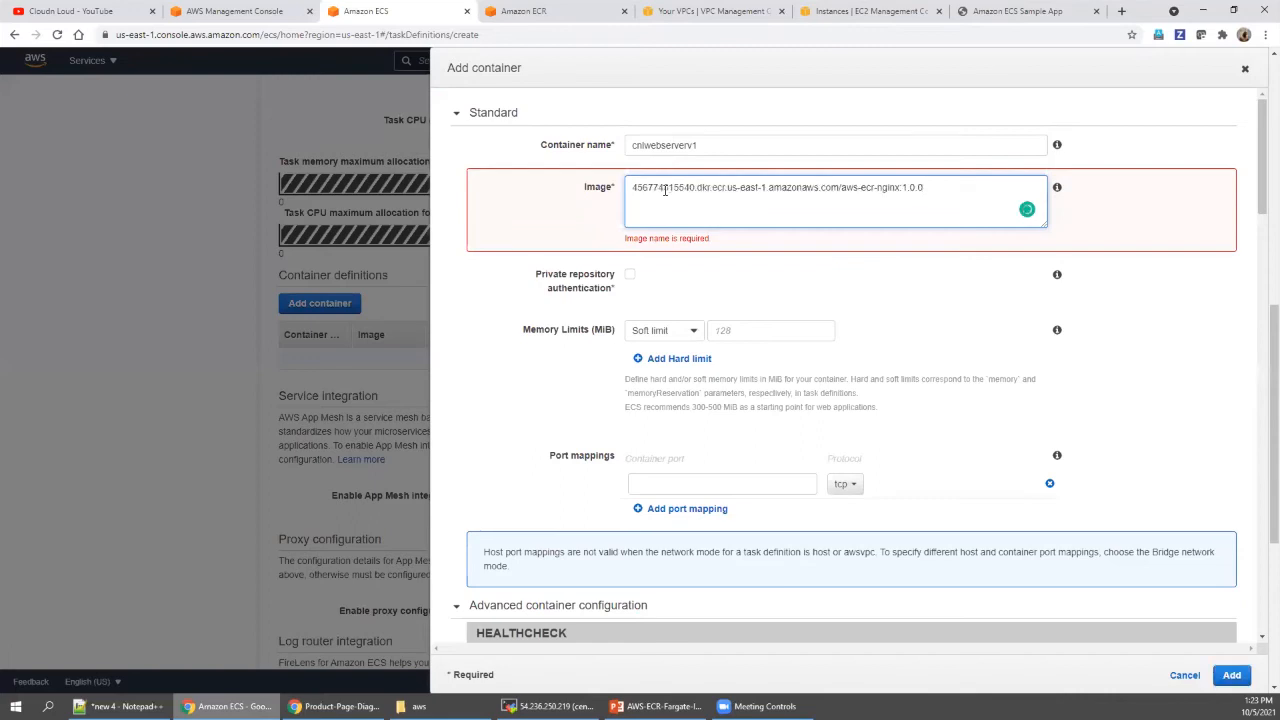
Step: Map container port 80 over tcp, leave the advanced settings at their defaults, and add the container to the task definition
scroll(651, 357, down, 2)
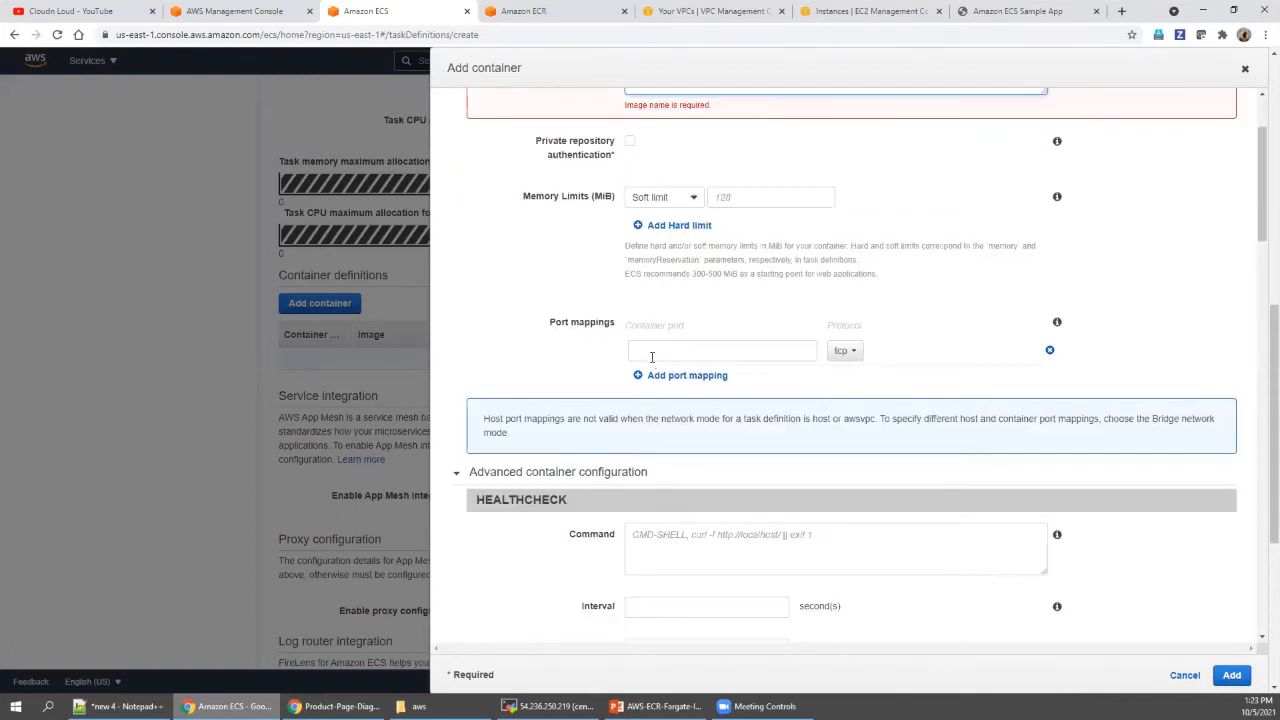
click(658, 348)
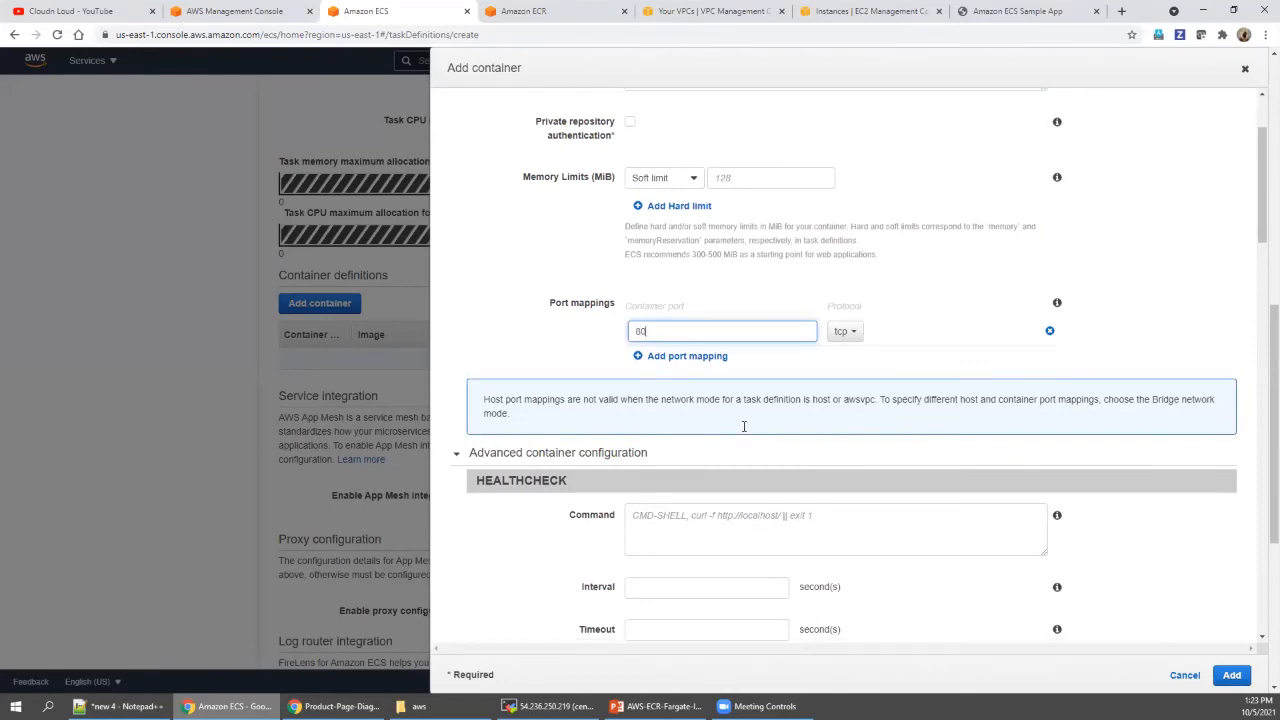
scroll(747, 430, down, 4)
scroll(1167, 612, down, 5)
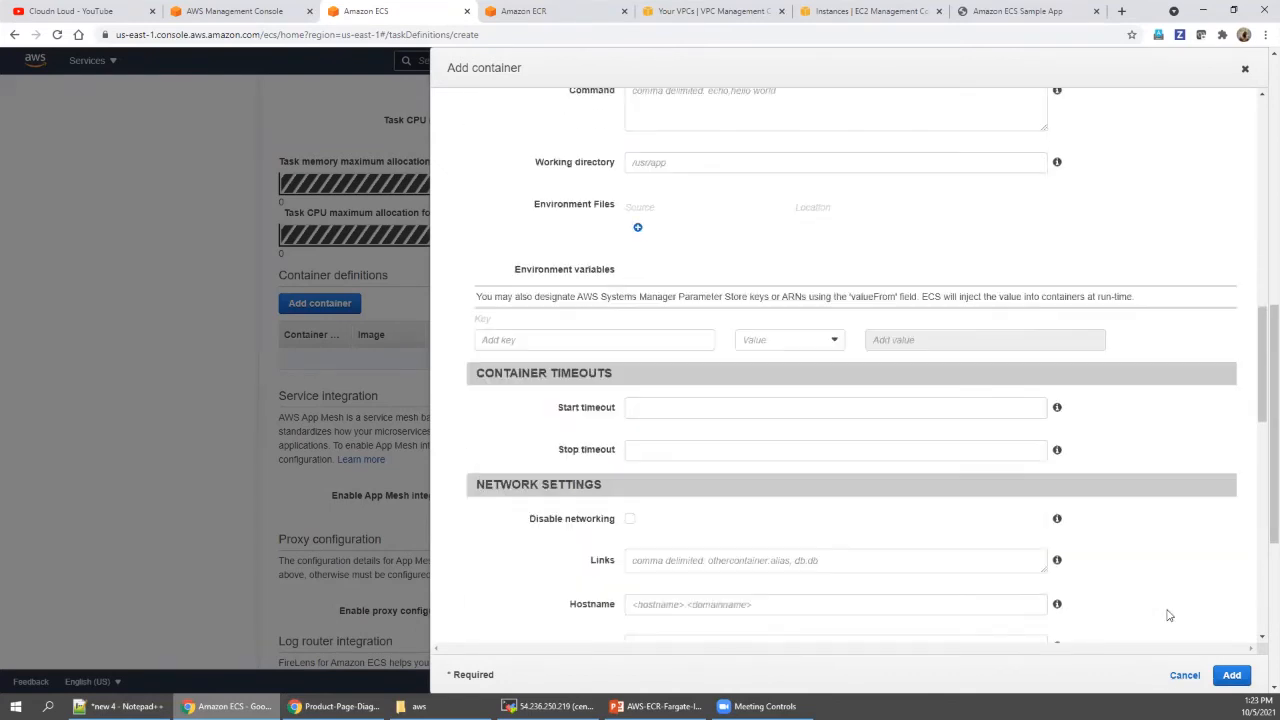
scroll(1167, 614, down, 4)
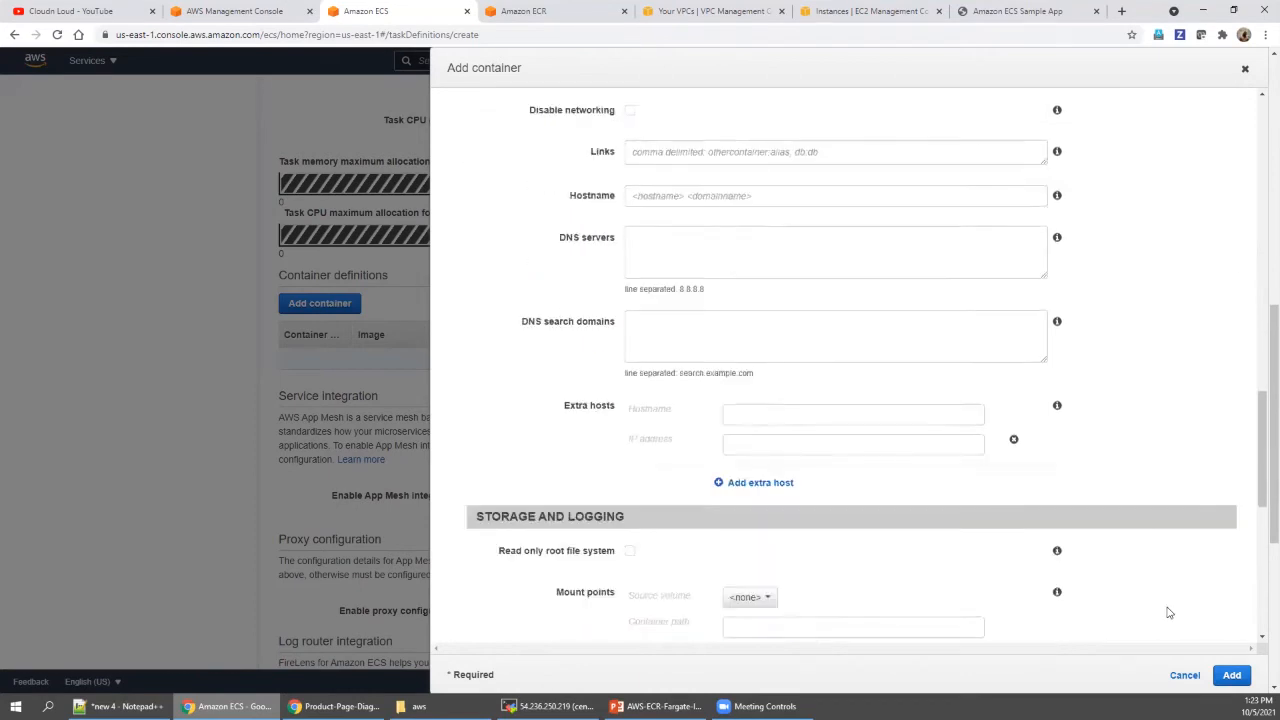
scroll(1167, 612, down, 3)
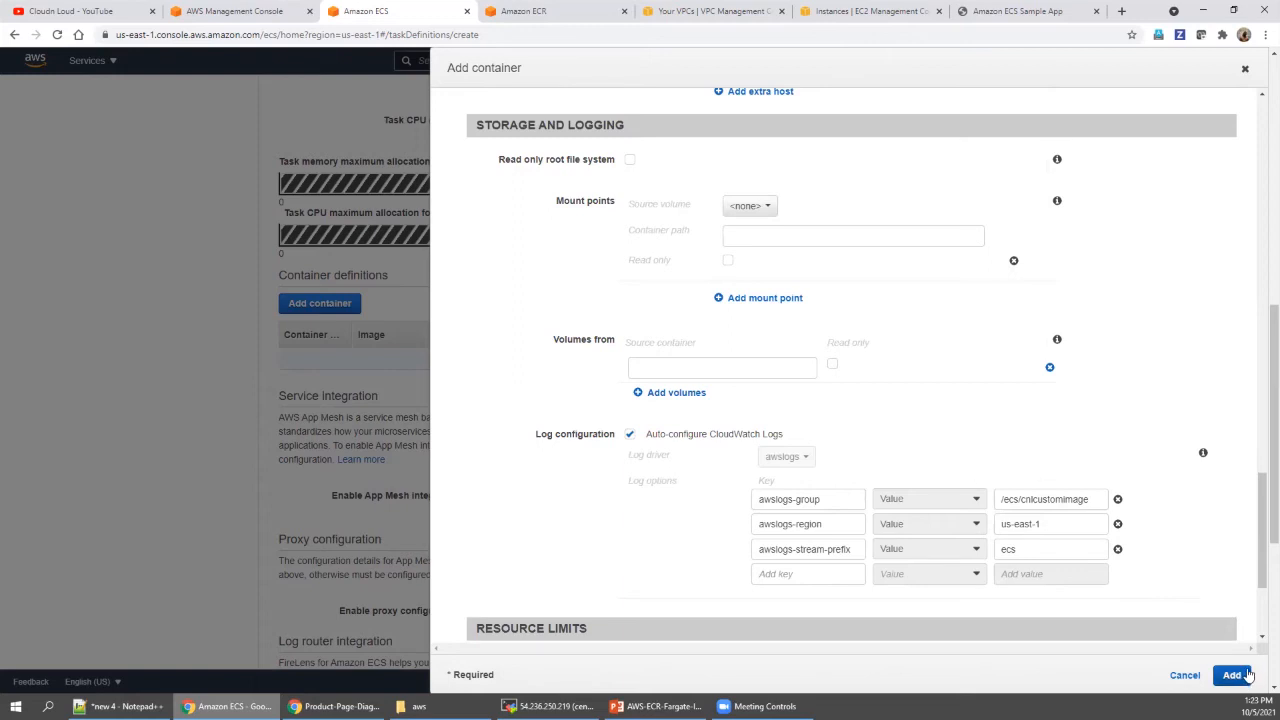
click(1234, 676)
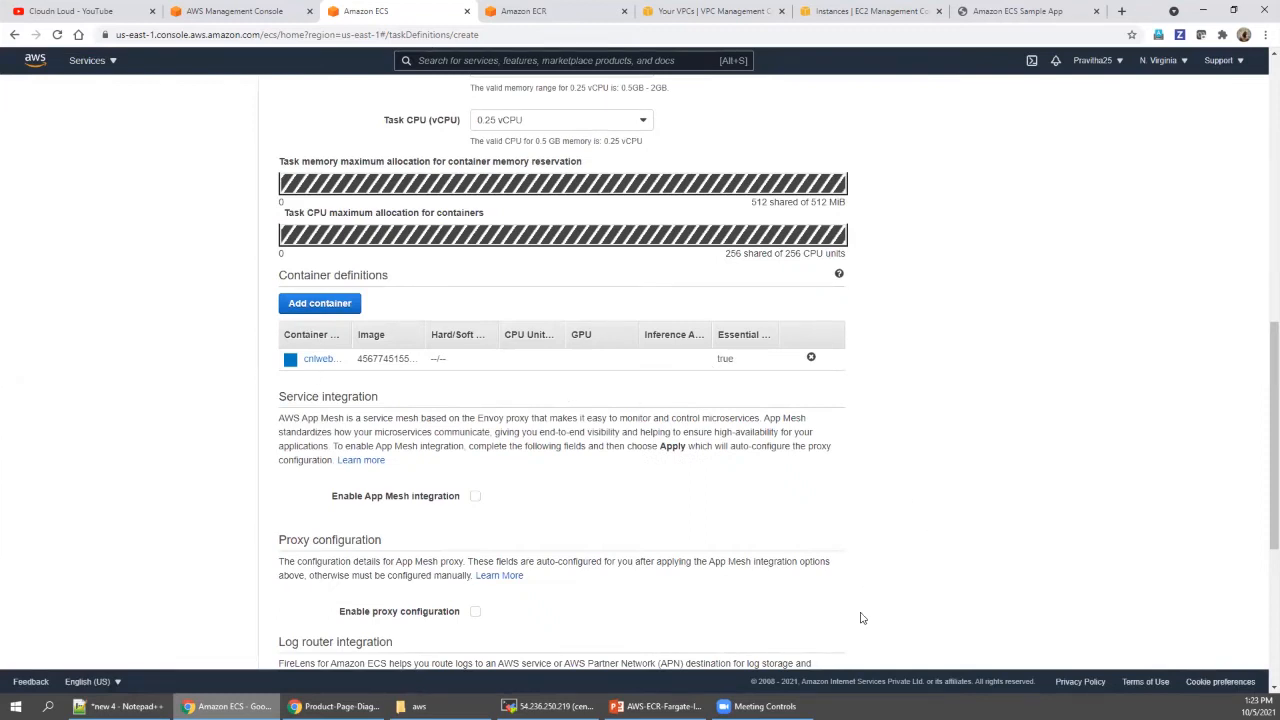
Step: Create the cnlcustomimage task definition and view its details
scroll(811, 497, down, 4)
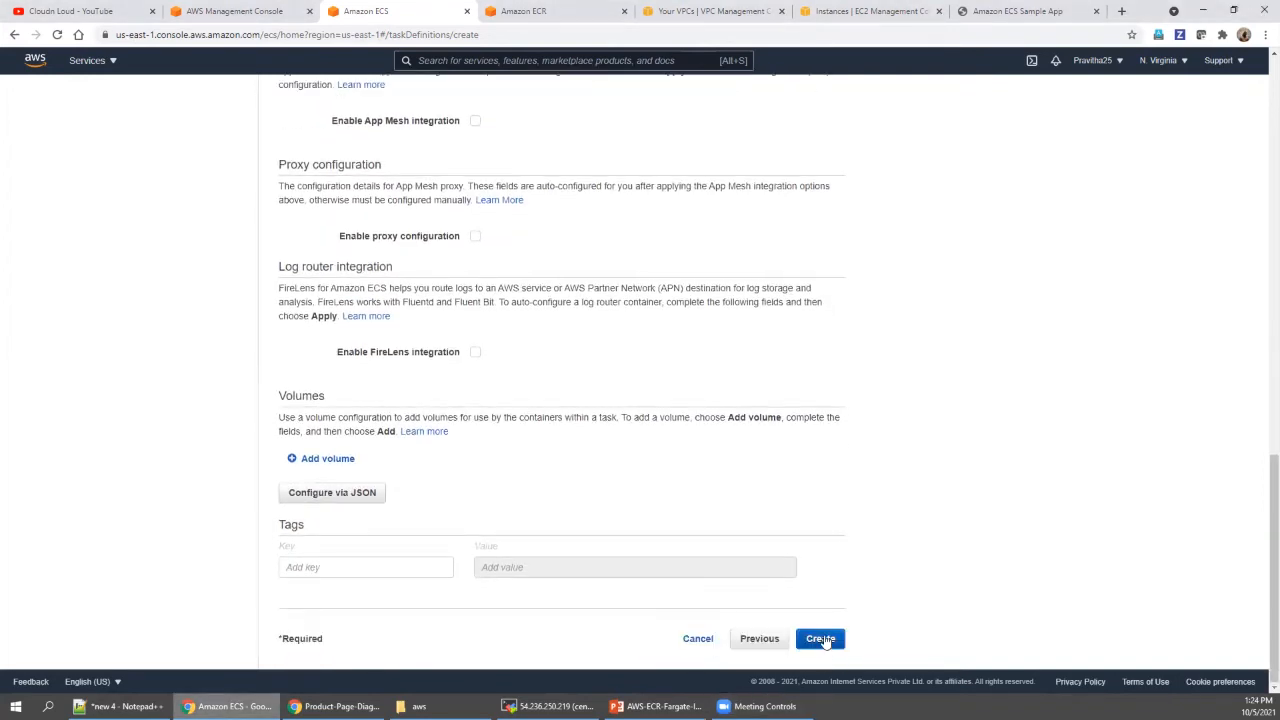
click(820, 639)
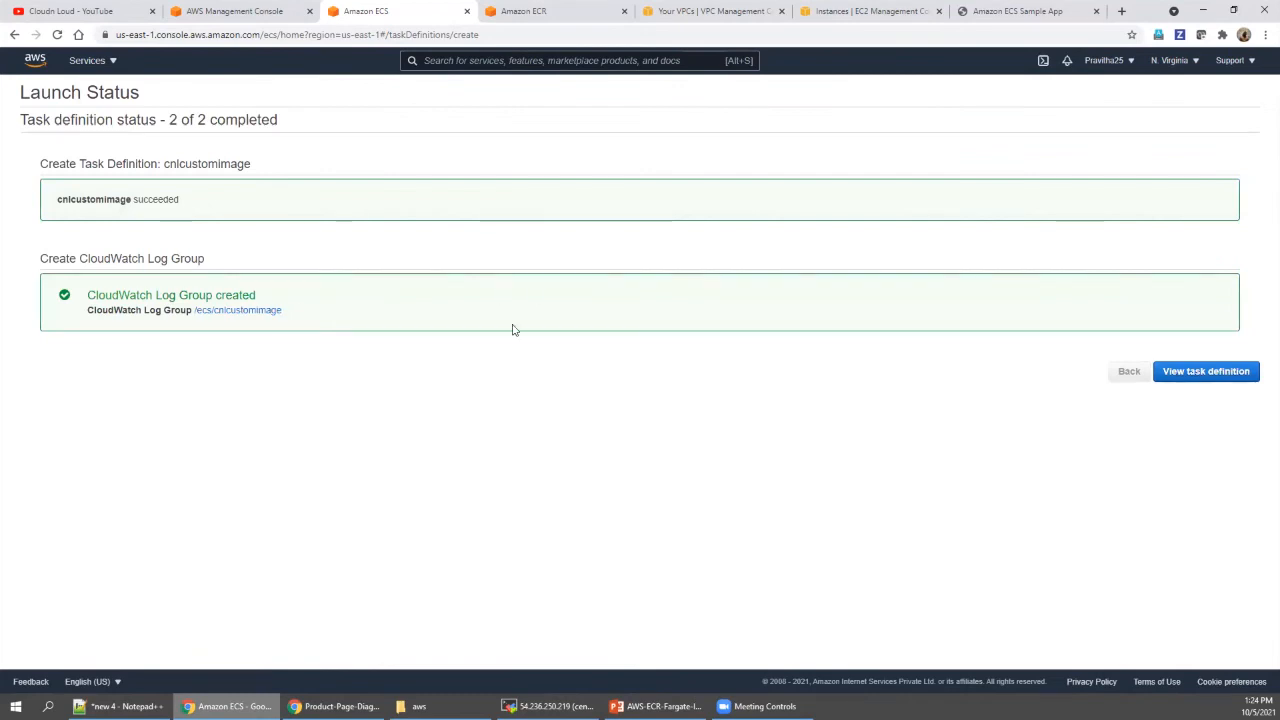
click(1210, 372)
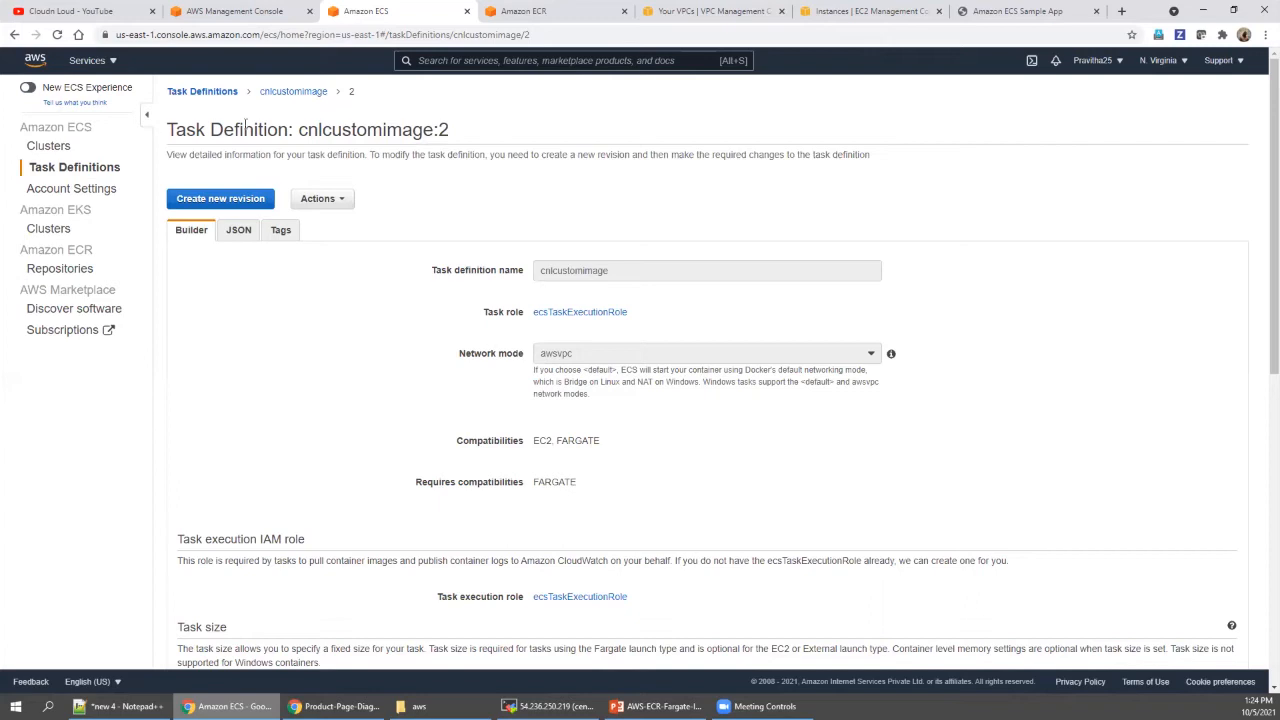
Step: Examine the active revisions of the cnlcustomimage task definition and the option for creating a new revision
click(211, 93)
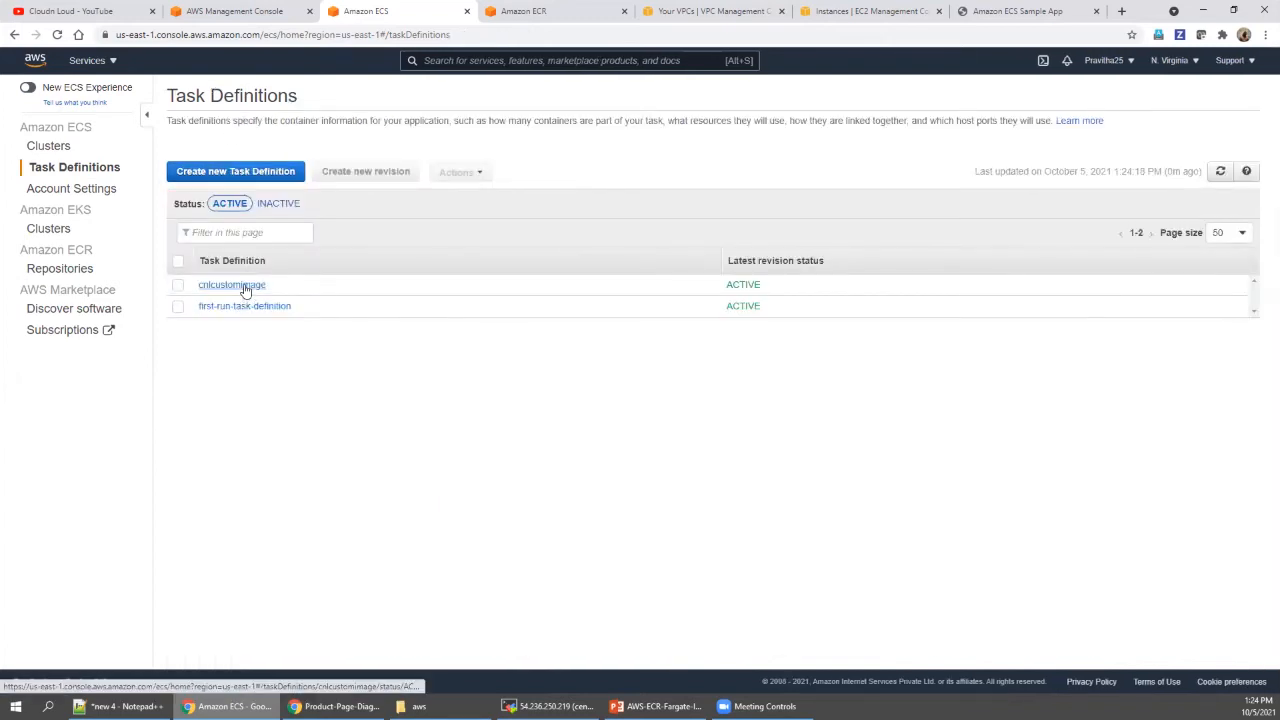
click(244, 288)
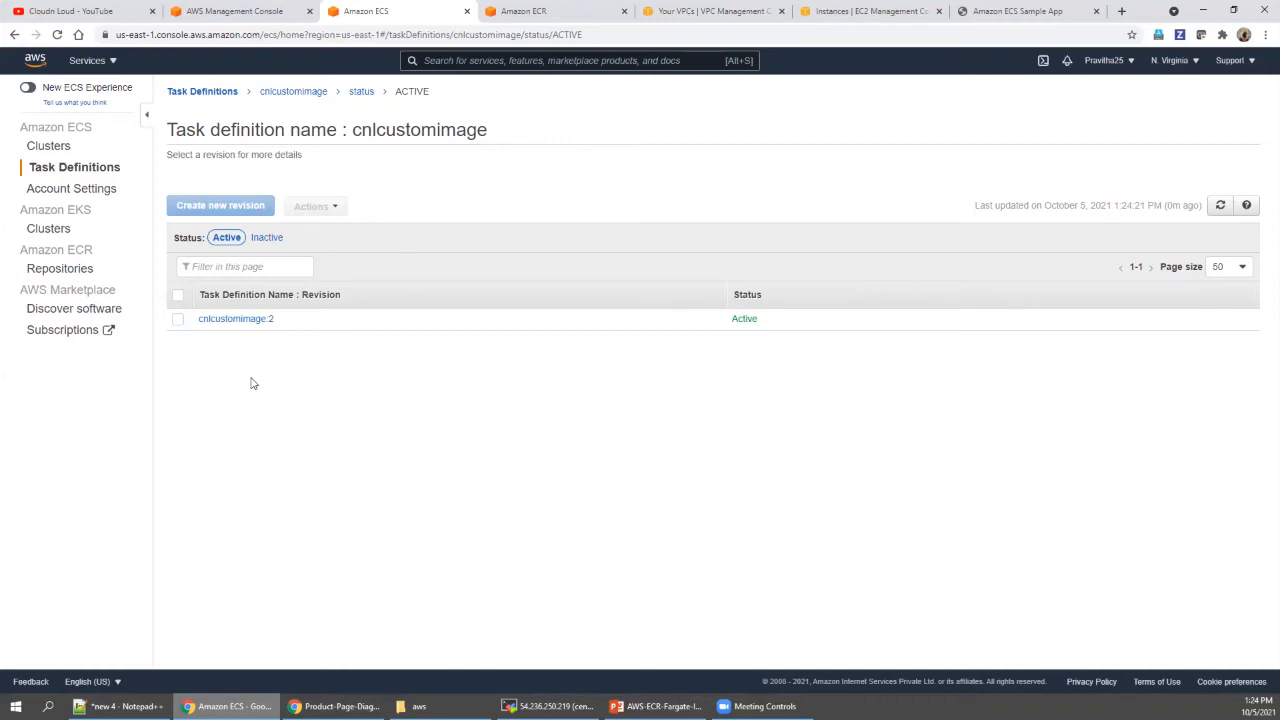
click(177, 321)
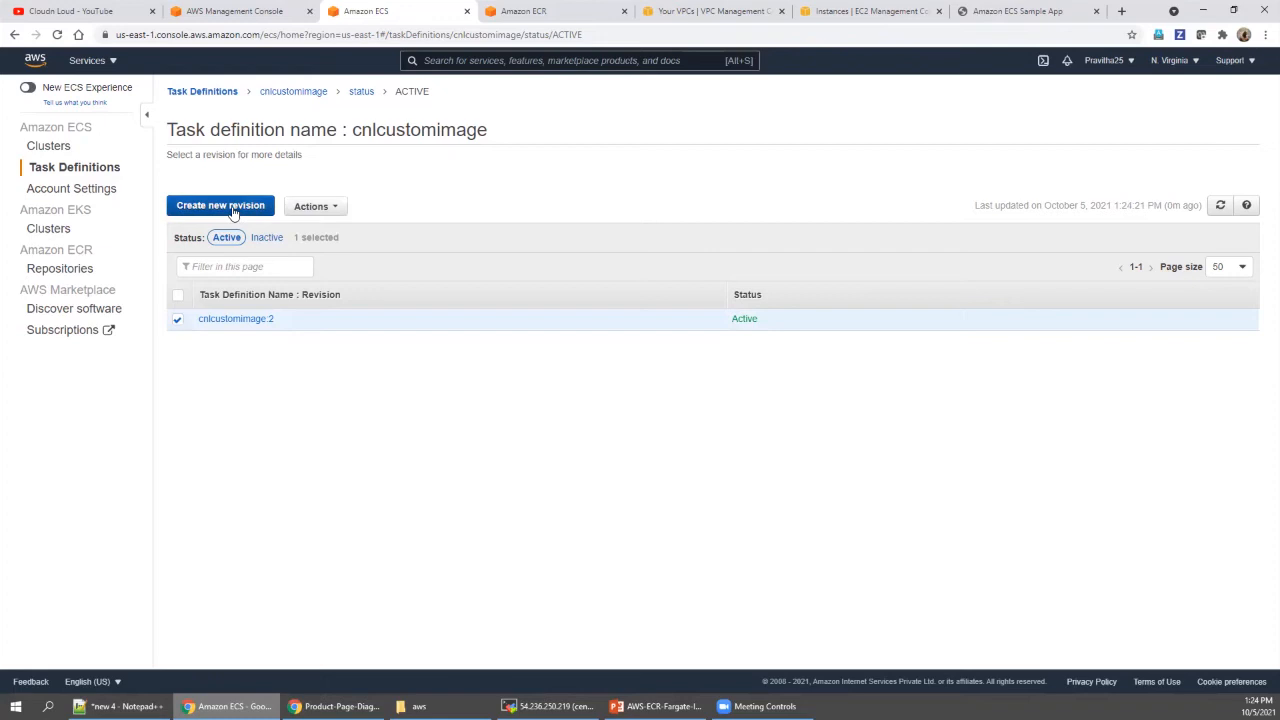
click(177, 321)
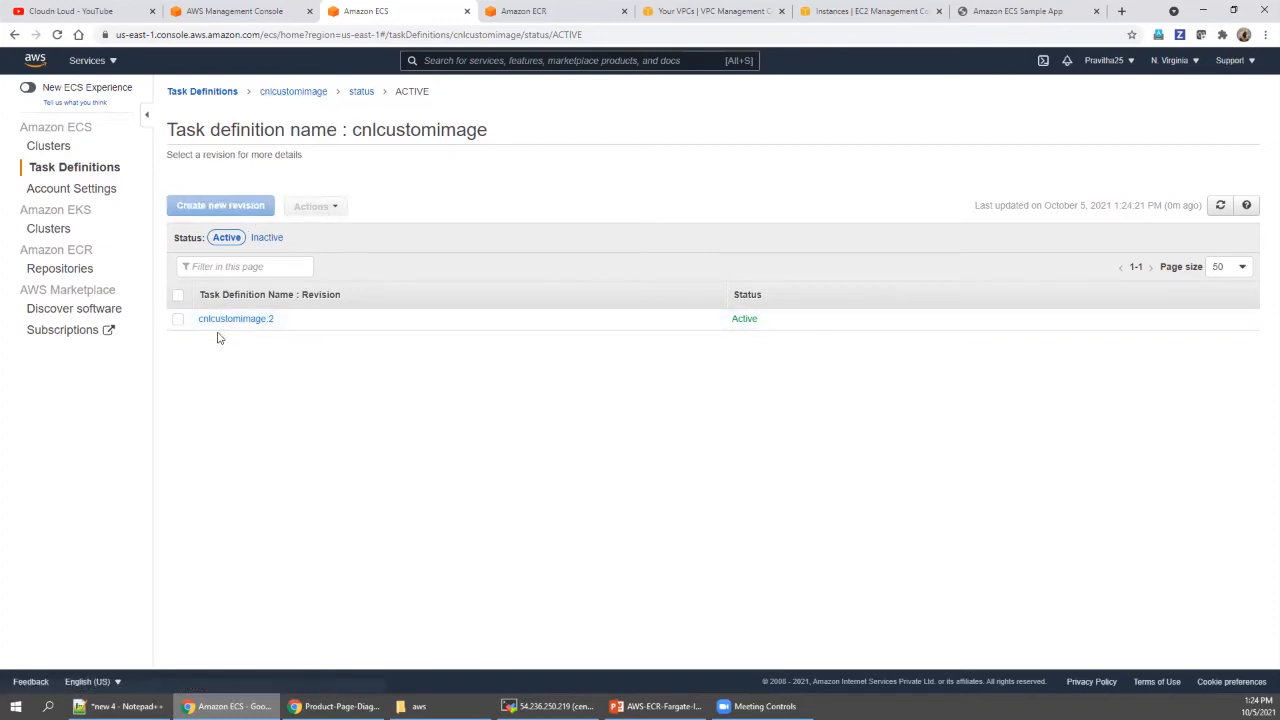
Step: Start creating a service in the sampleapp cluster and choose the FARGATE launch type
click(63, 149)
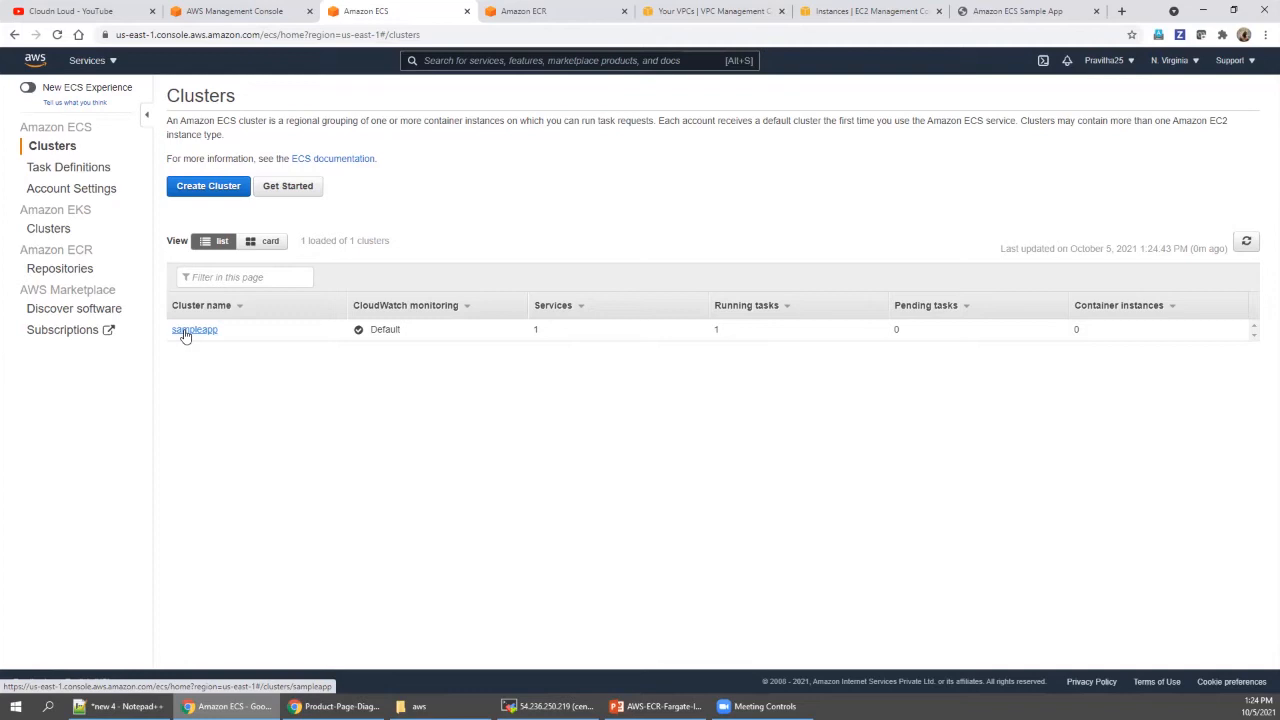
click(185, 333)
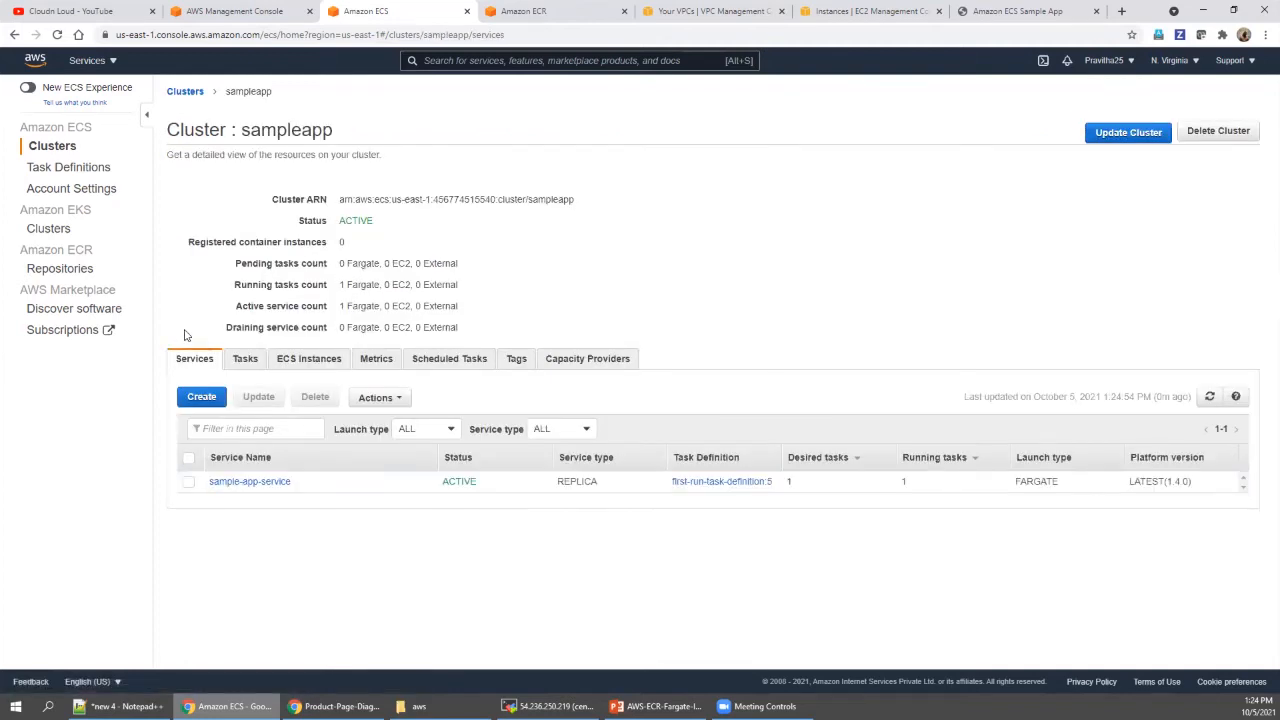
click(202, 398)
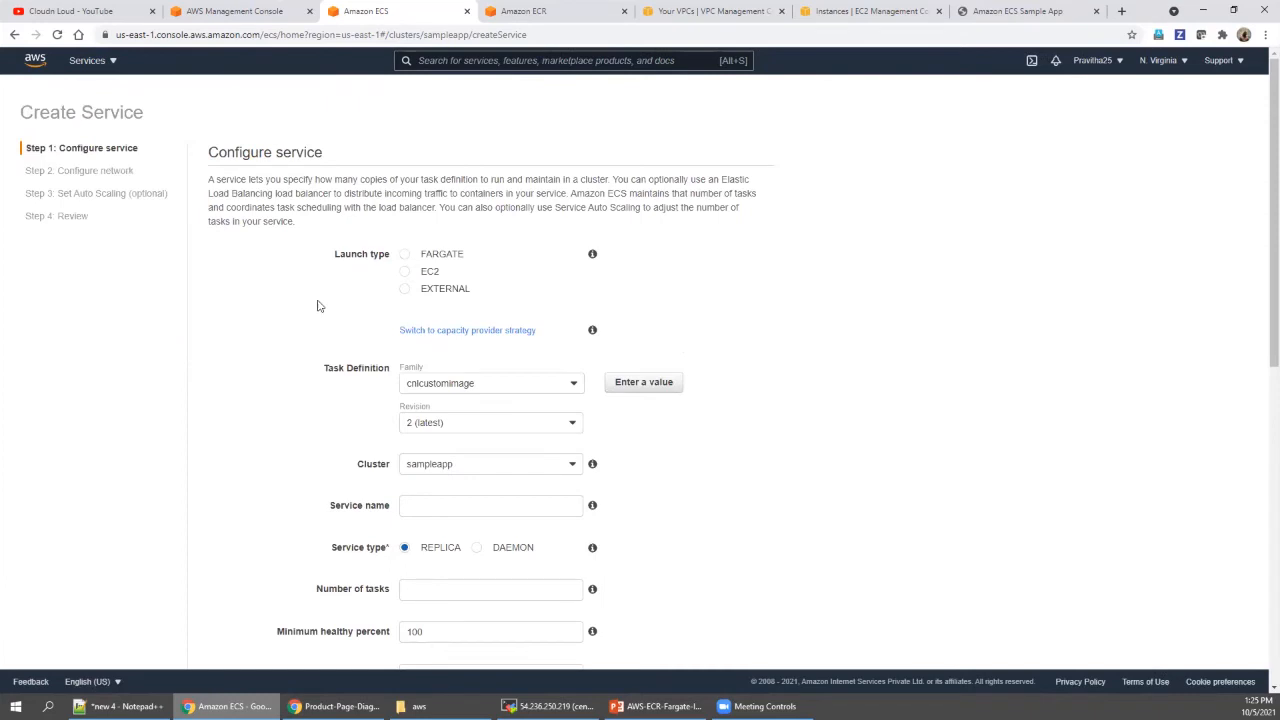
click(403, 255)
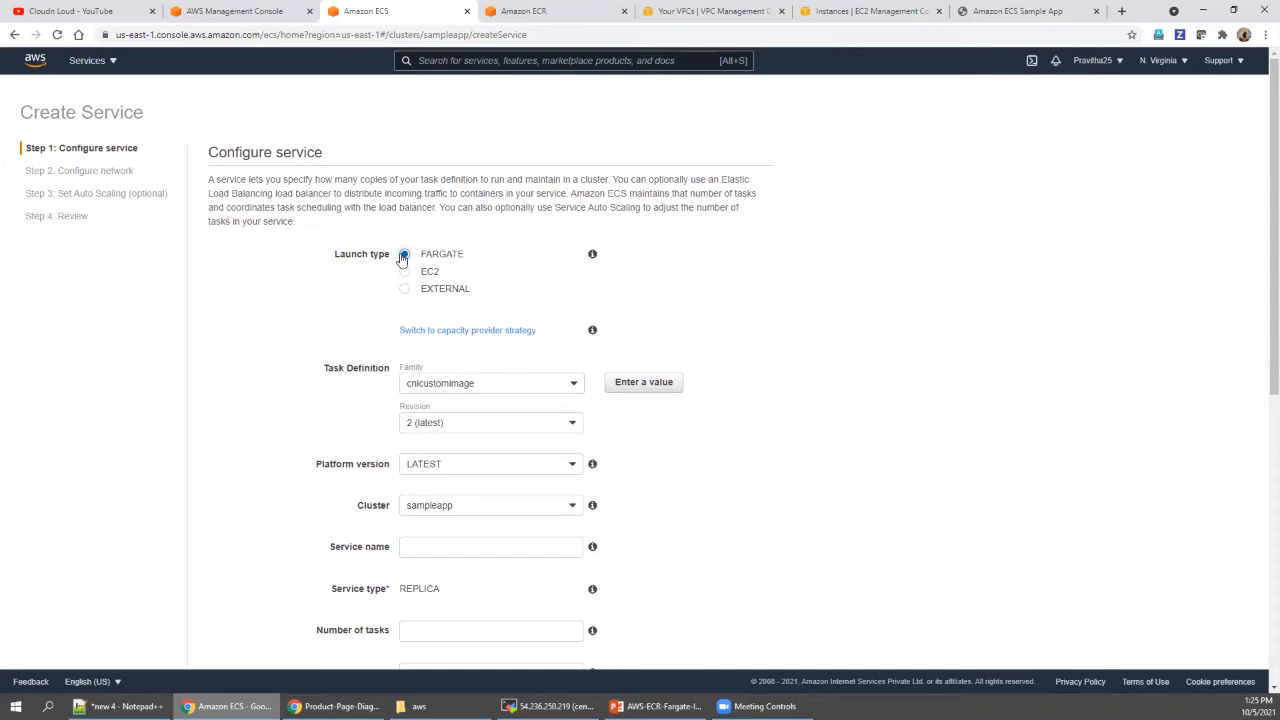
Step: Select the cnlcustomimage task definition at revision 2 (latest) and the sampleapp cluster, keeping FARGATE as the launch type
click(488, 390)
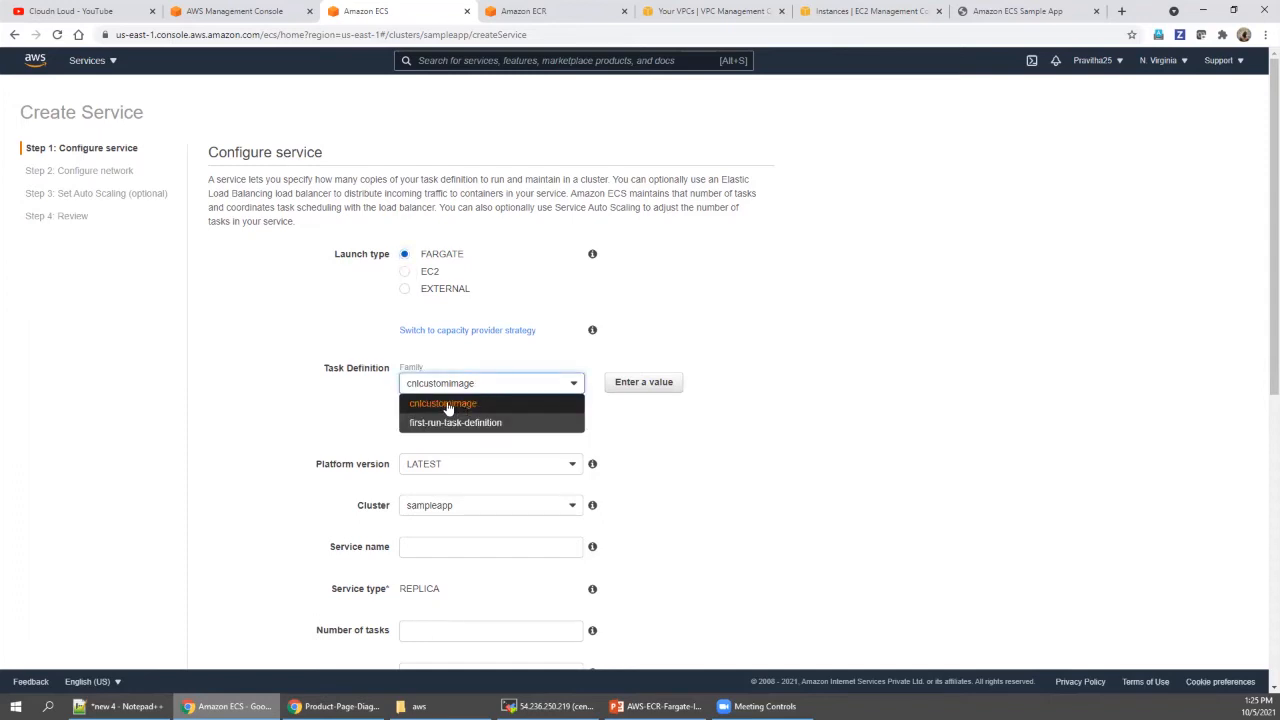
click(448, 406)
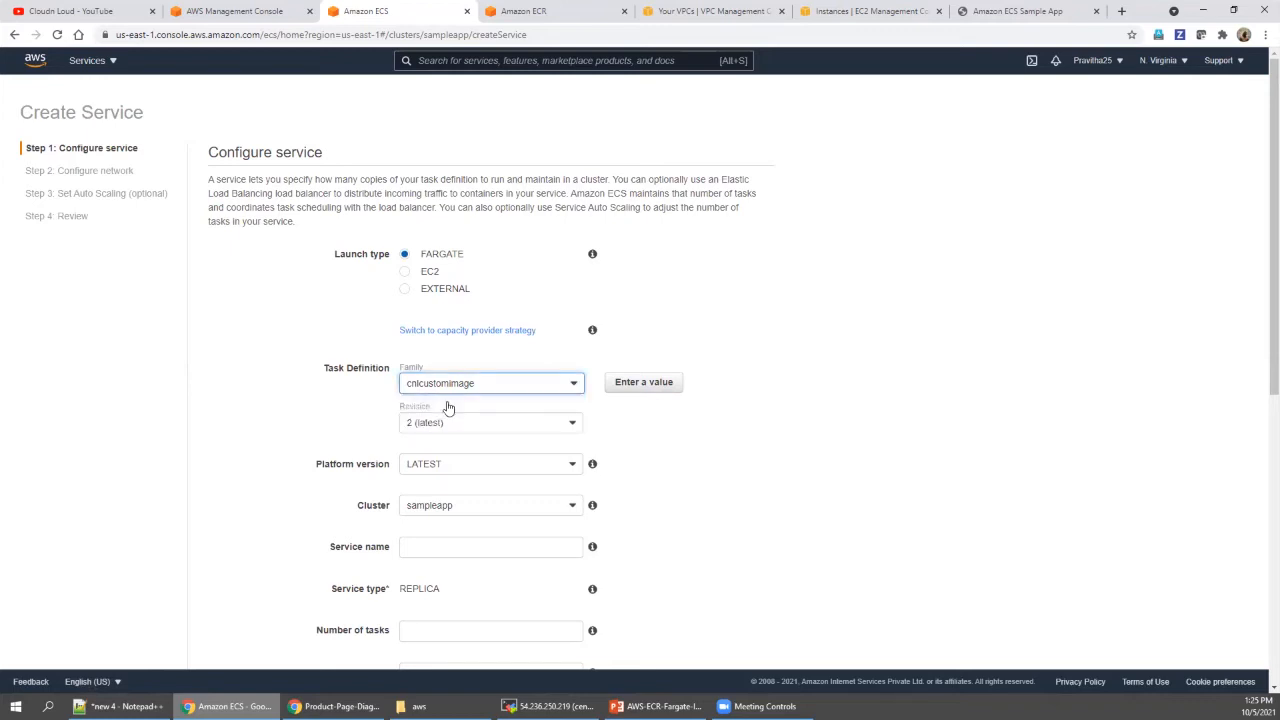
click(513, 430)
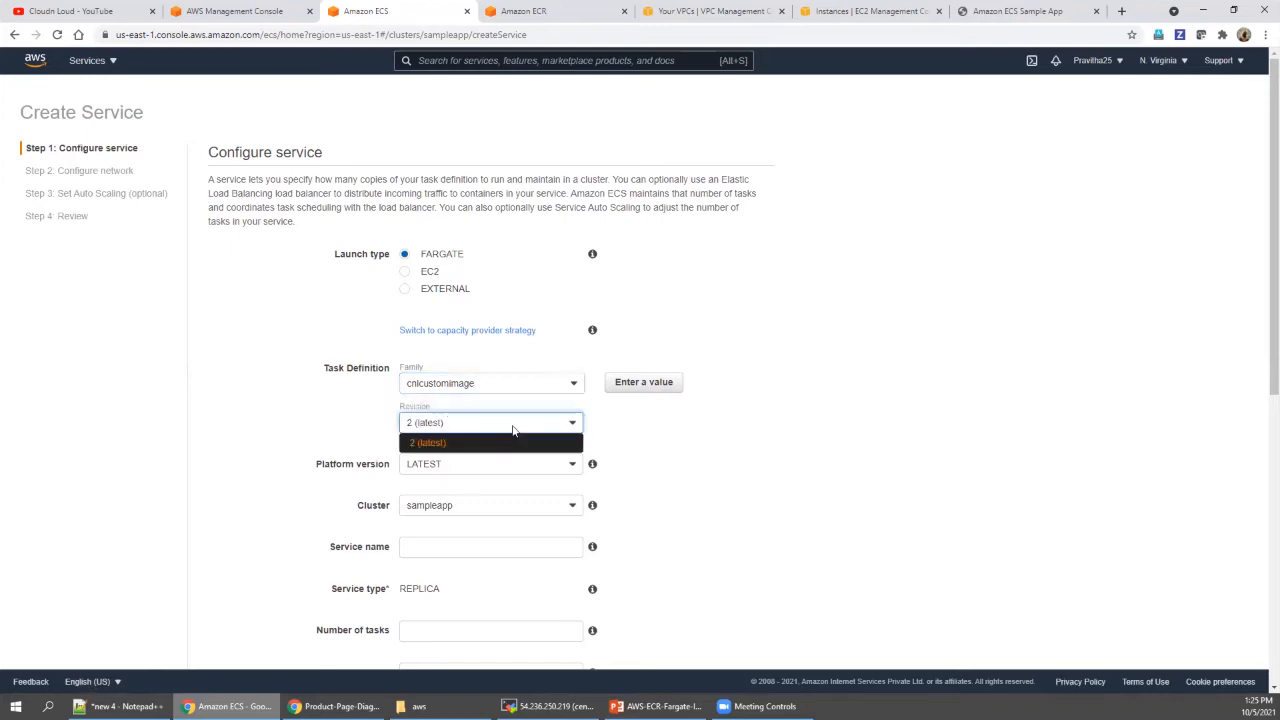
click(480, 442)
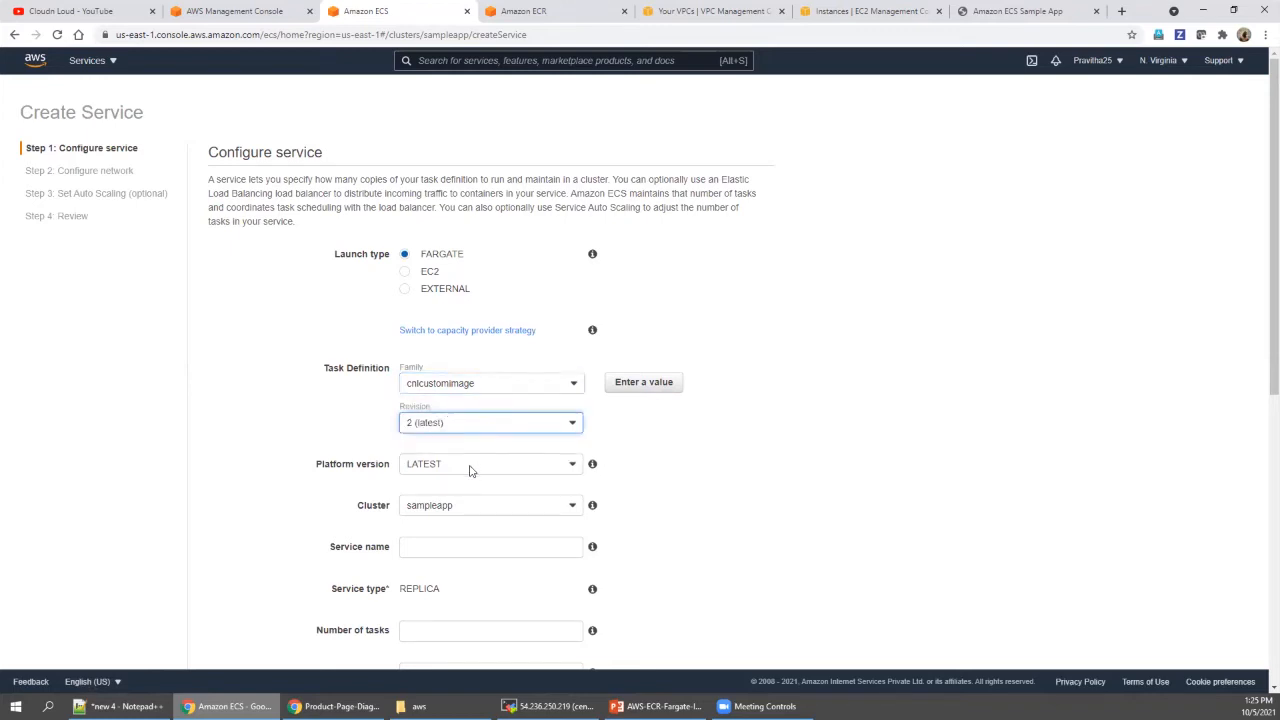
click(469, 510)
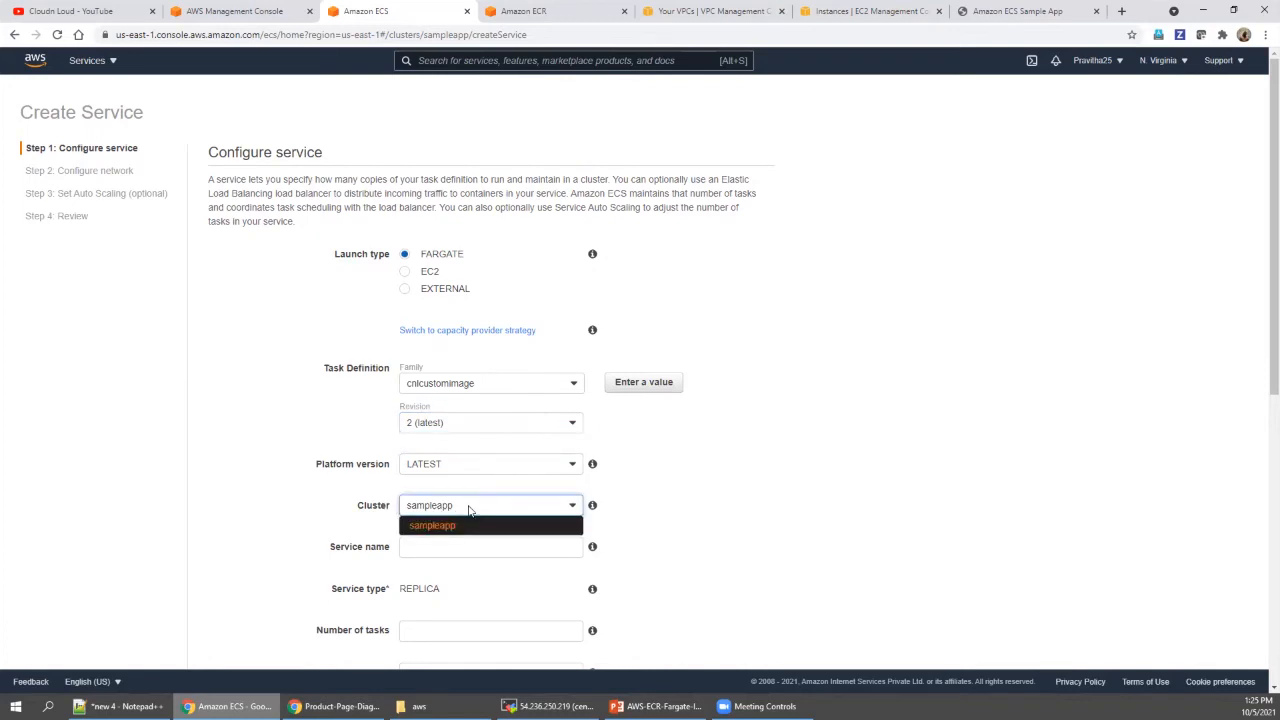
click(459, 526)
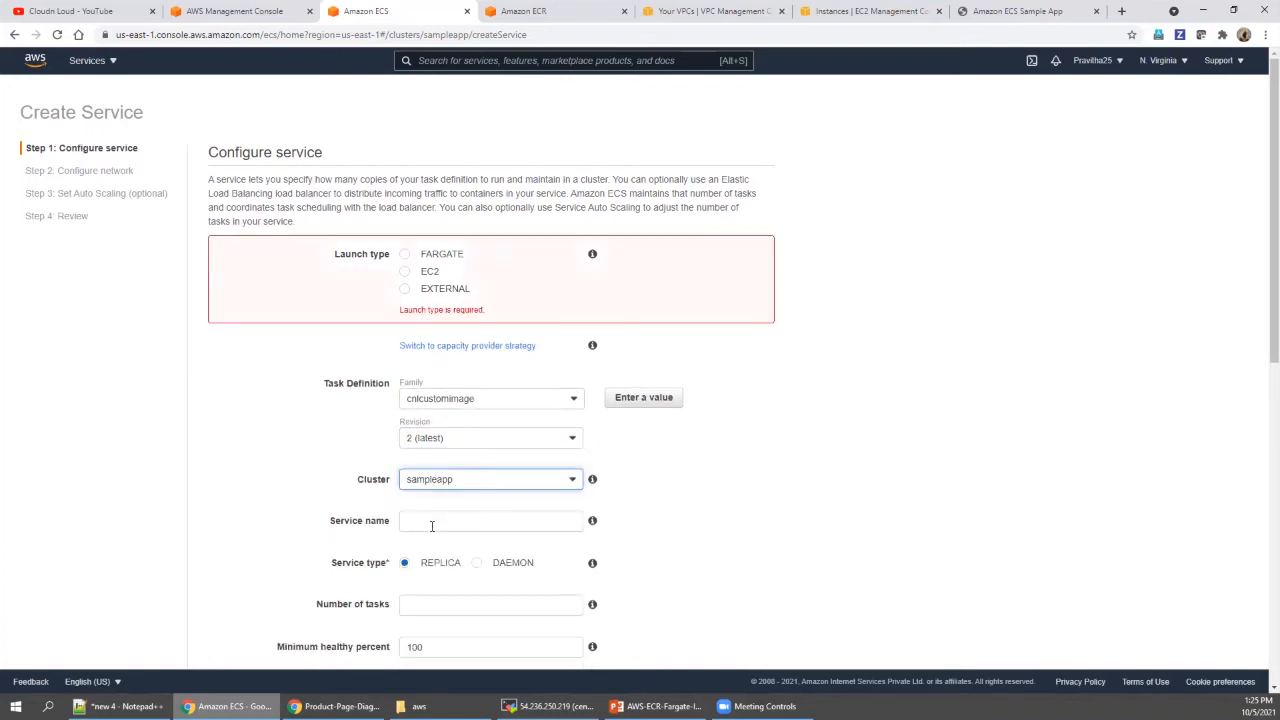
click(405, 256)
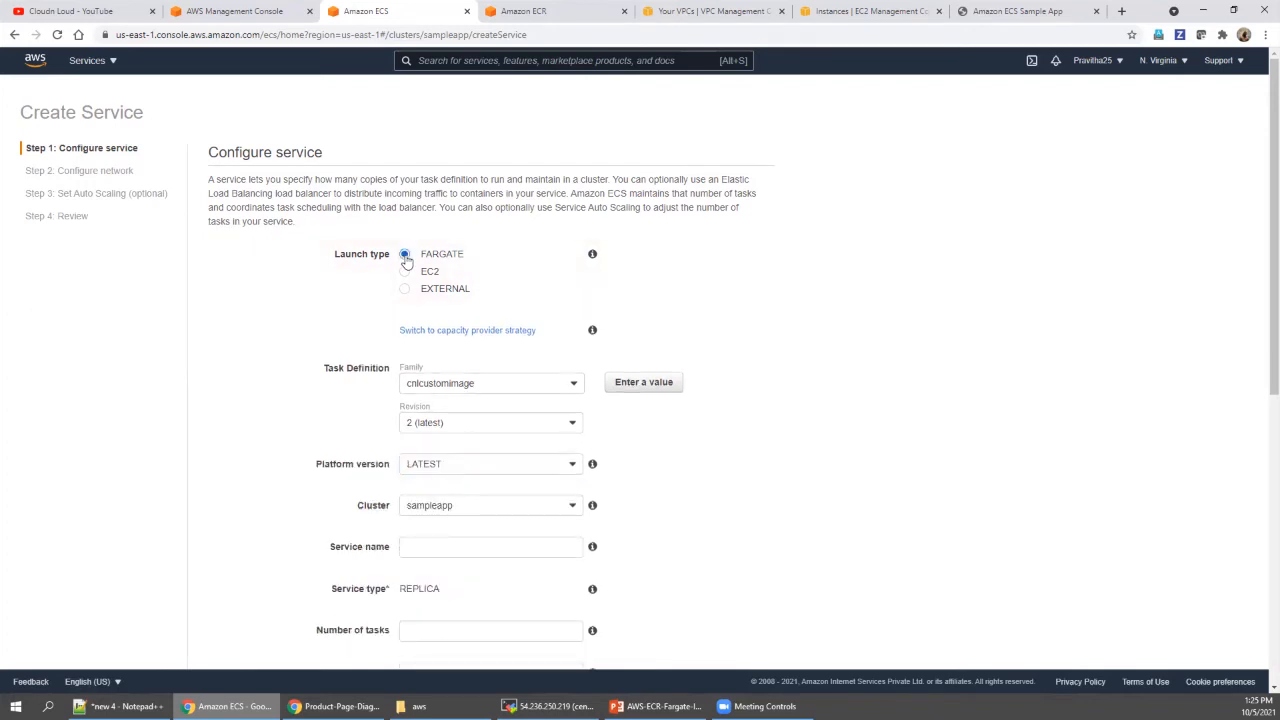
Step: Name the service cnlwebserver1, set the number of tasks to 1, and proceed to network configuration with the rolling update deployment type
click(453, 548)
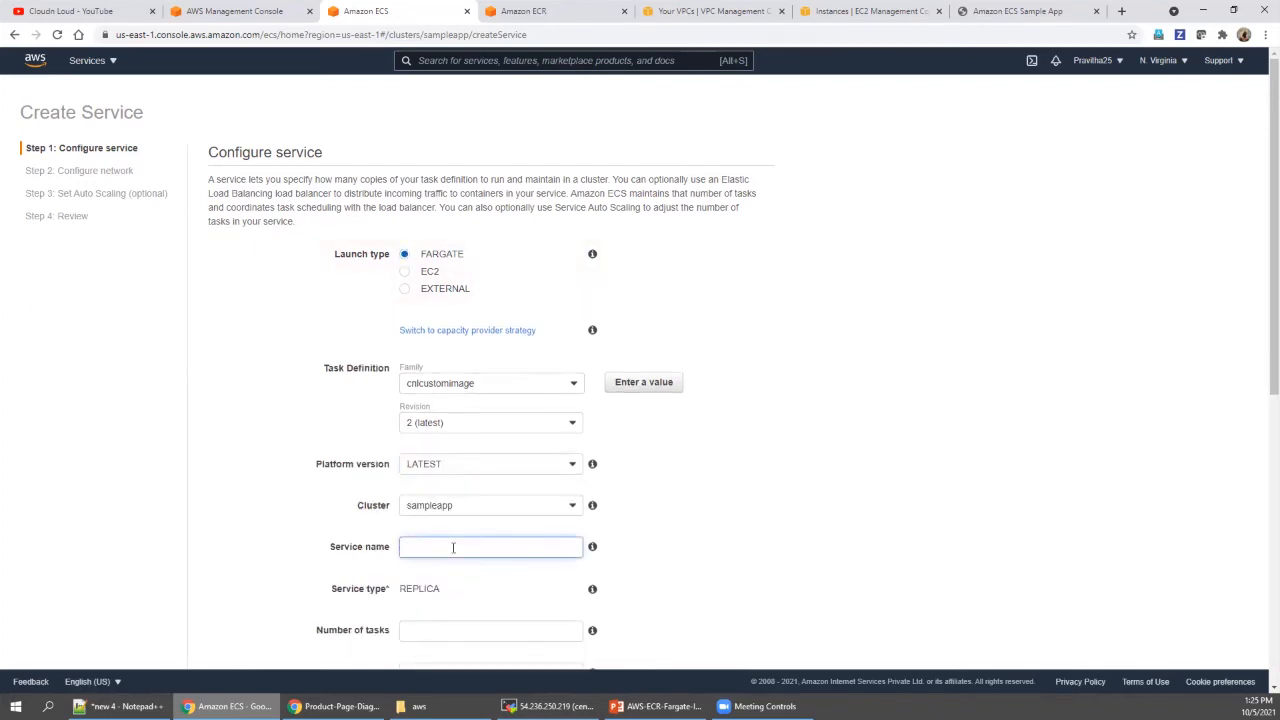
text(cnlwebserver1)
scroll(502, 523, down, 2)
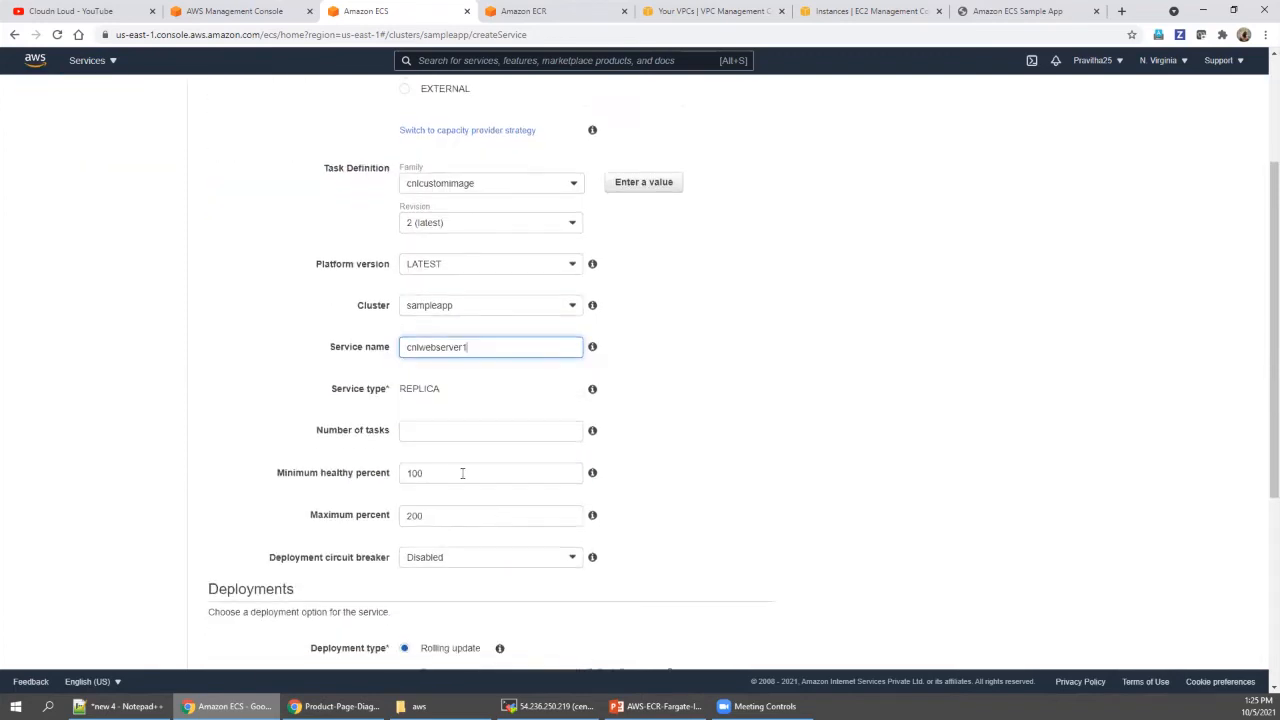
click(416, 432)
text(1)
scroll(686, 525, down, 3)
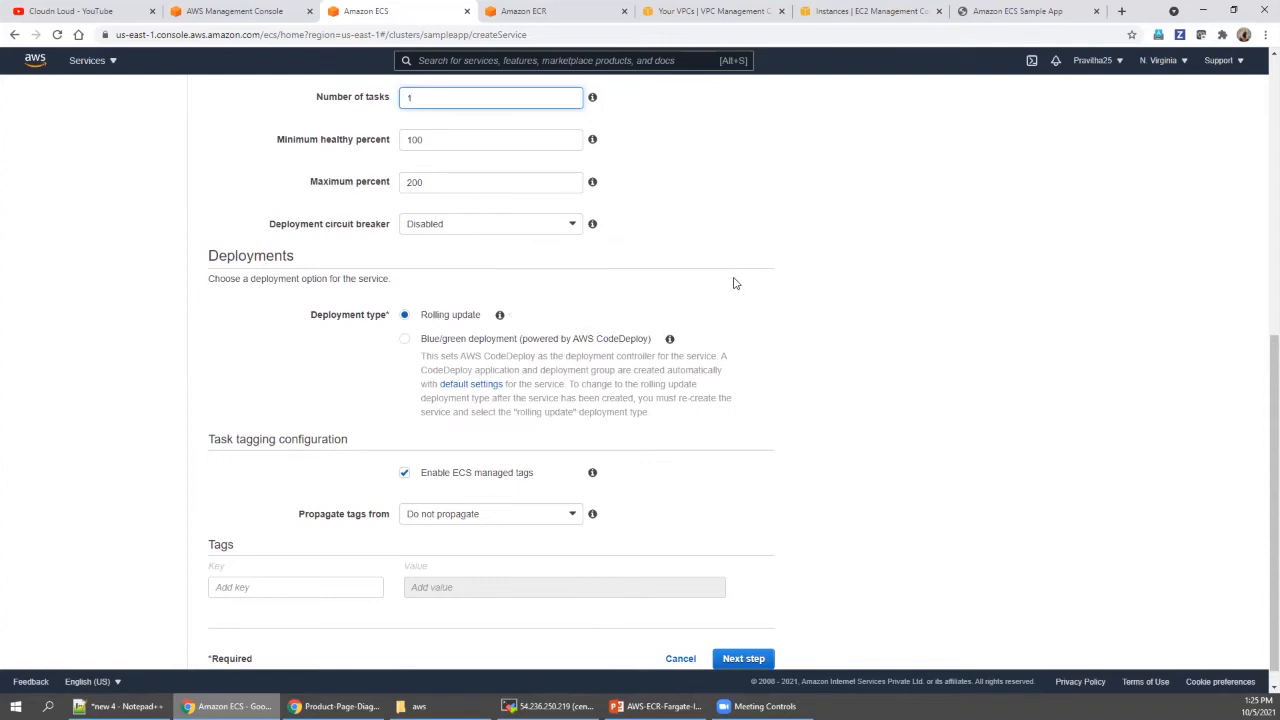
mouse_move(505, 318)
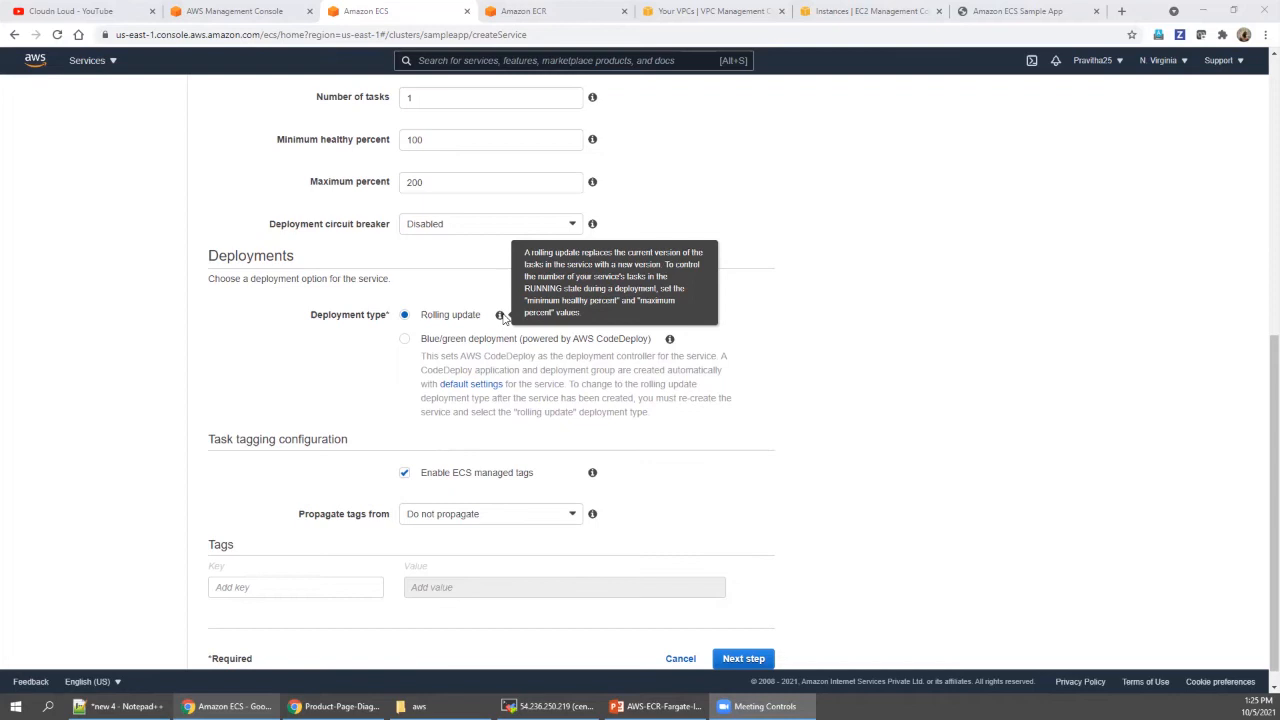
click(741, 659)
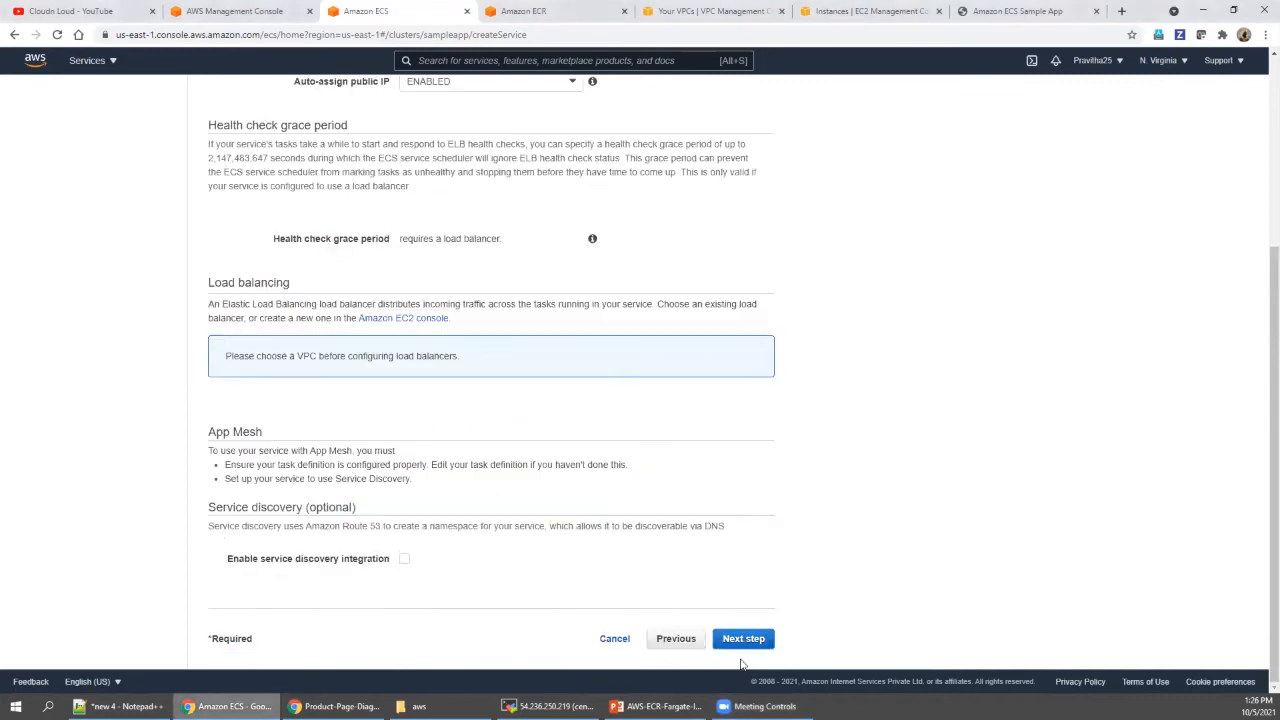
Step: Choose the ECS sampleapp VPC (10.0.0.0/16) as the cluster VPC and add both its public subnets, 10.0.1.0/24 and 10.0.0.0/24
scroll(420, 318, up, 5)
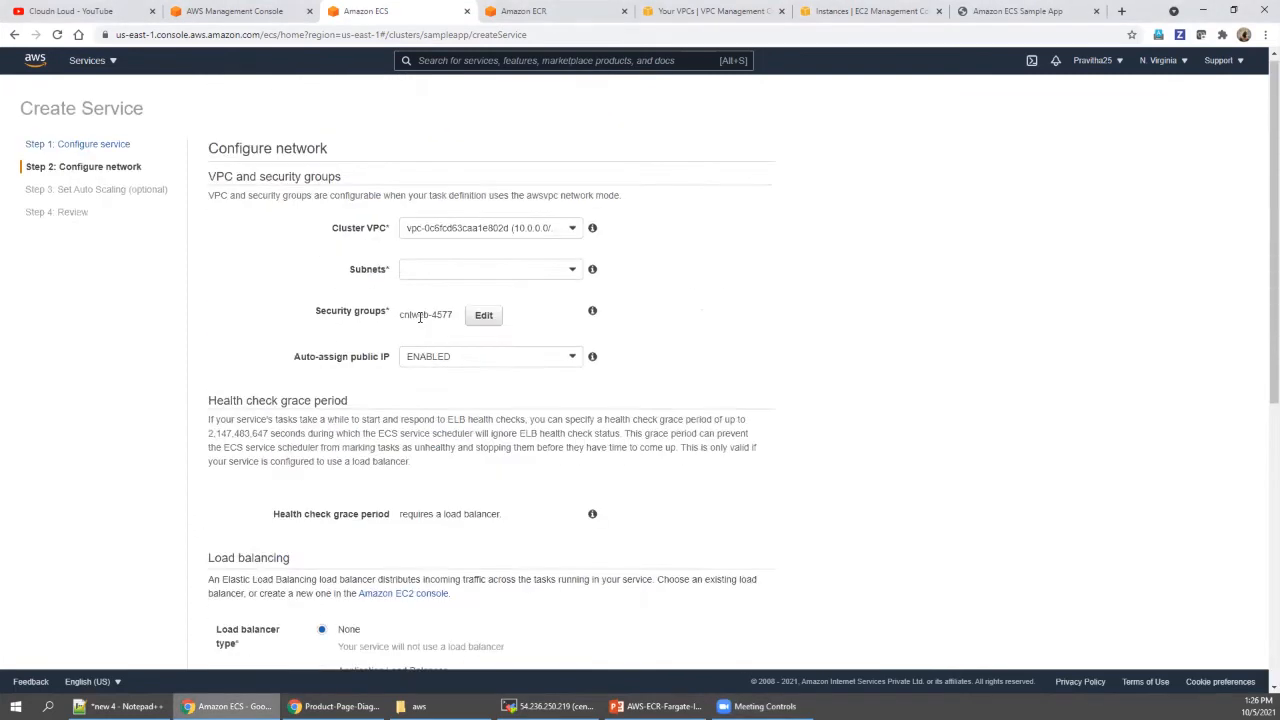
click(477, 236)
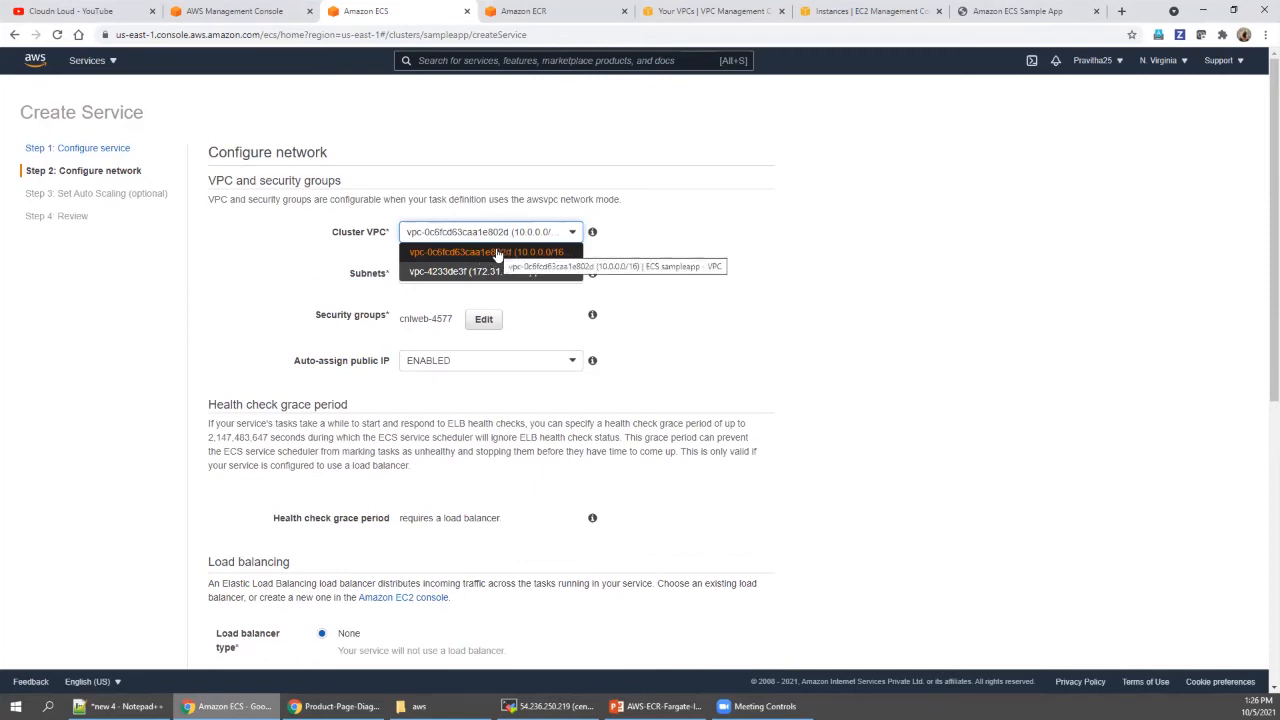
click(497, 255)
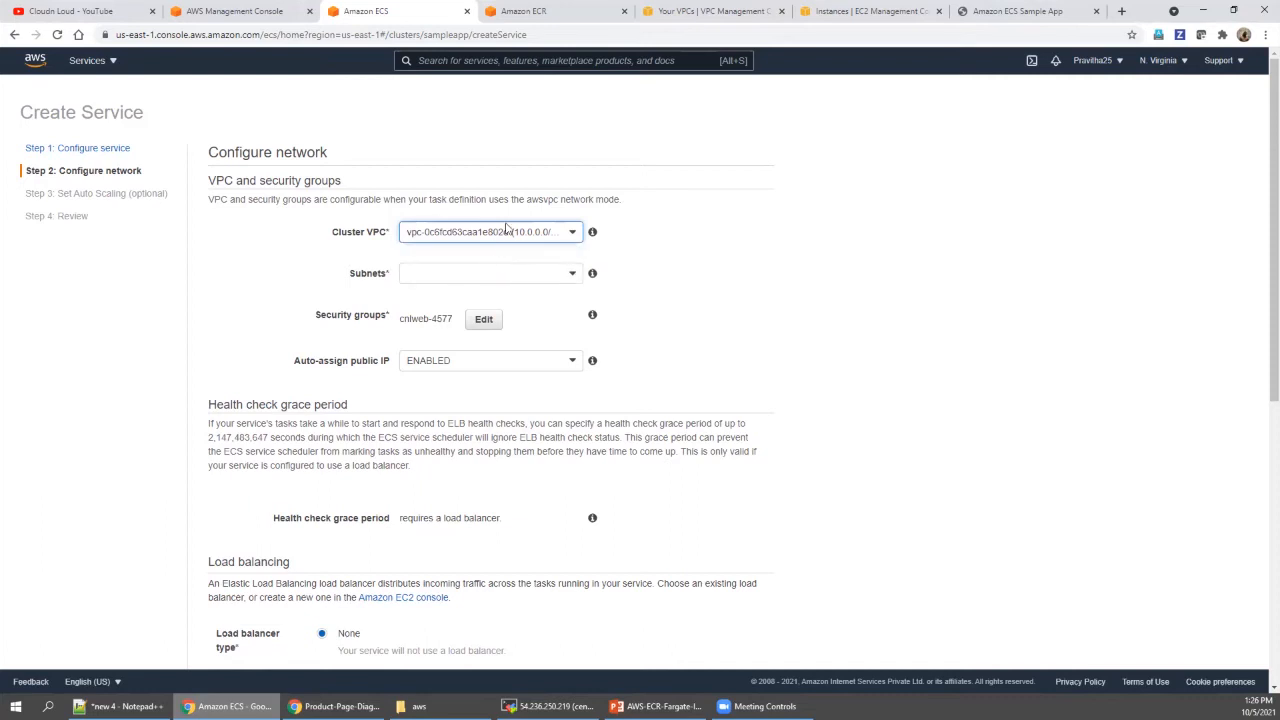
click(488, 238)
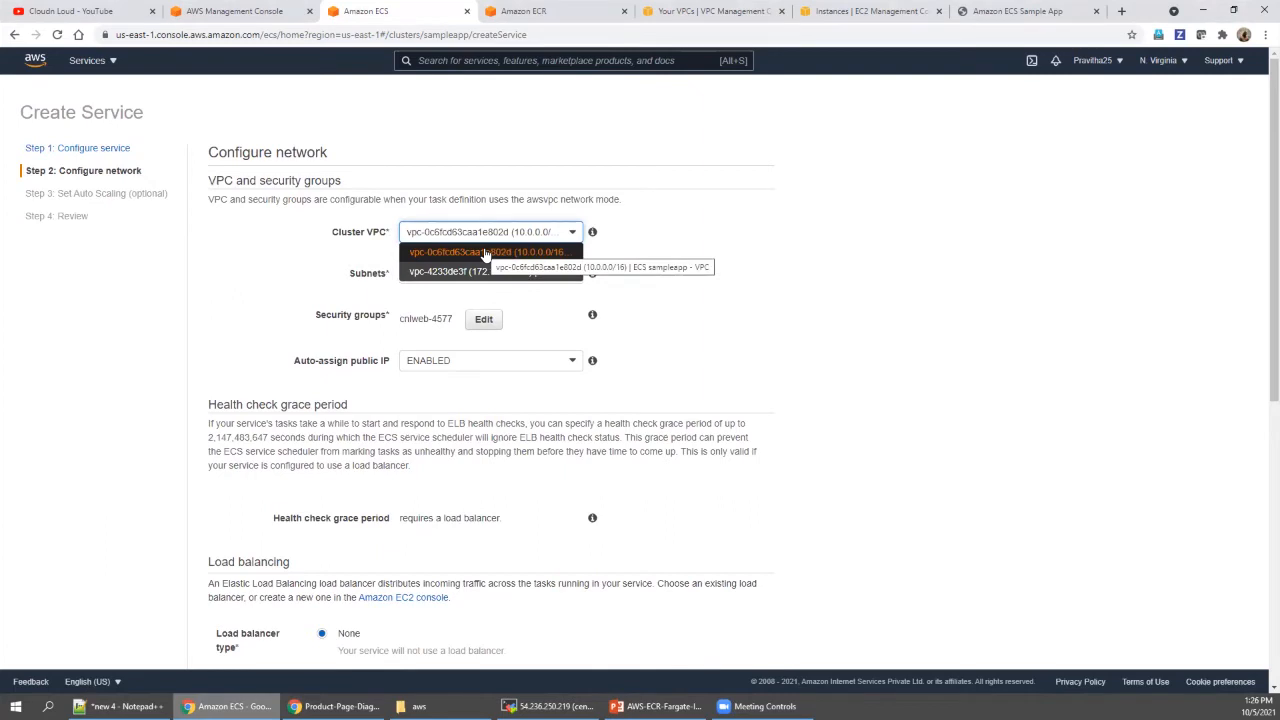
click(485, 254)
click(447, 272)
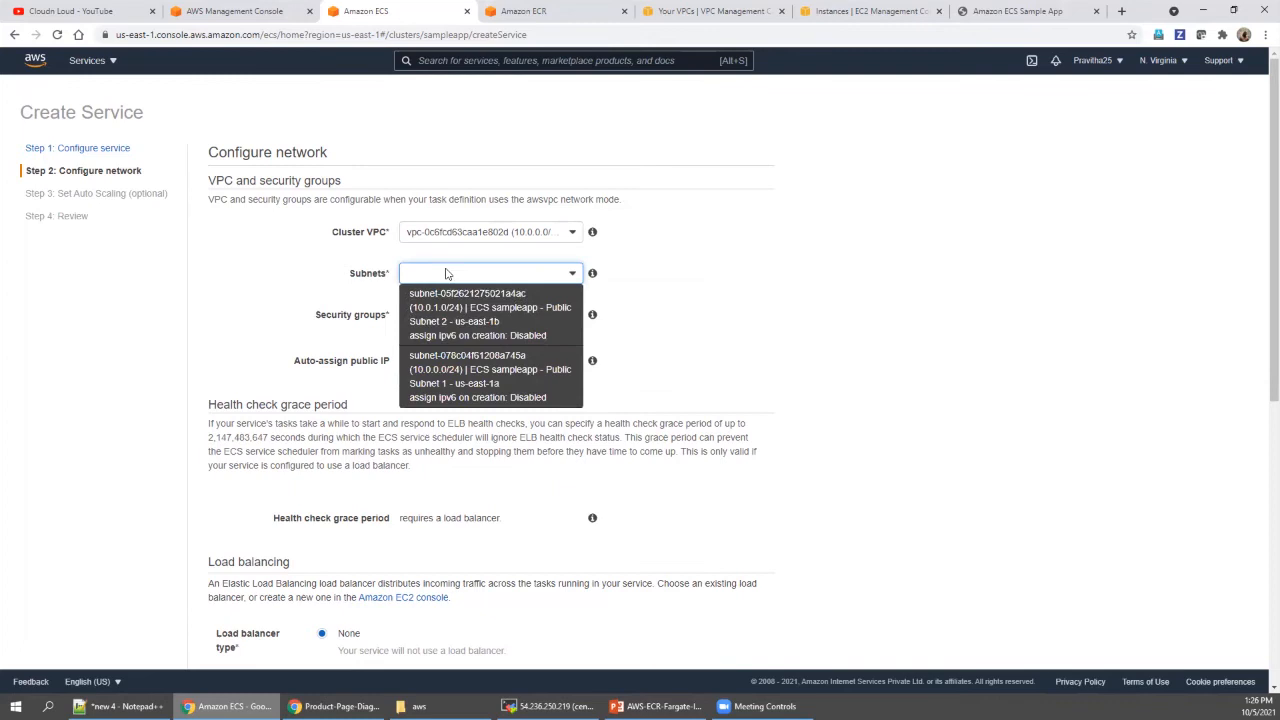
click(453, 318)
click(453, 355)
click(450, 450)
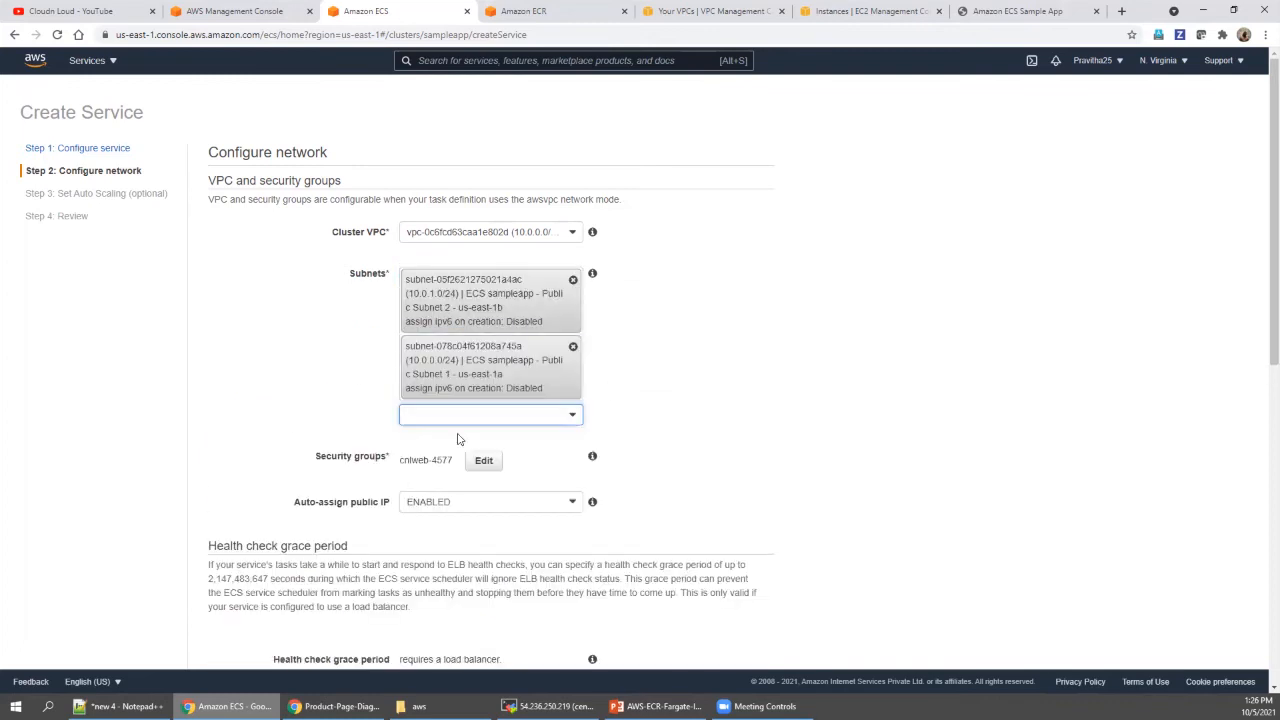
Step: Rename the service's new security group to cnlweb-4577-new, keep its inbound HTTP rule on port 80 from anywhere, and save it
scroll(600, 350, down, 1)
click(494, 330)
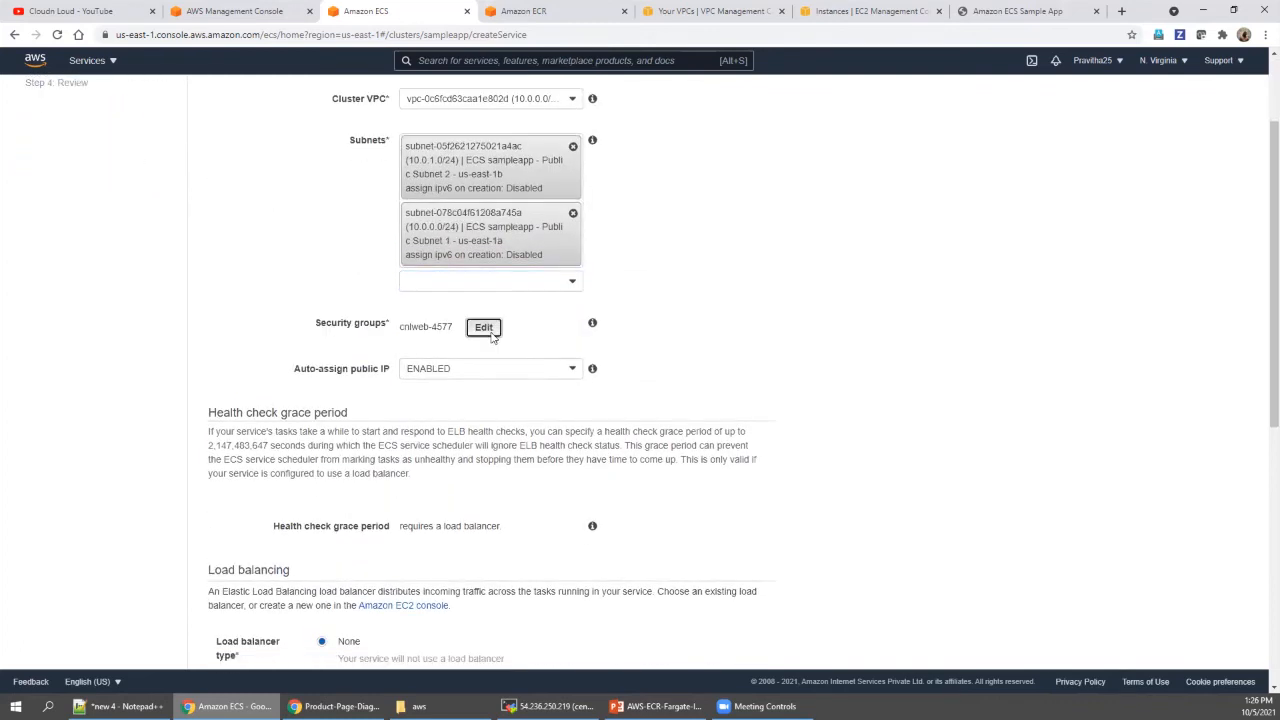
click(801, 221)
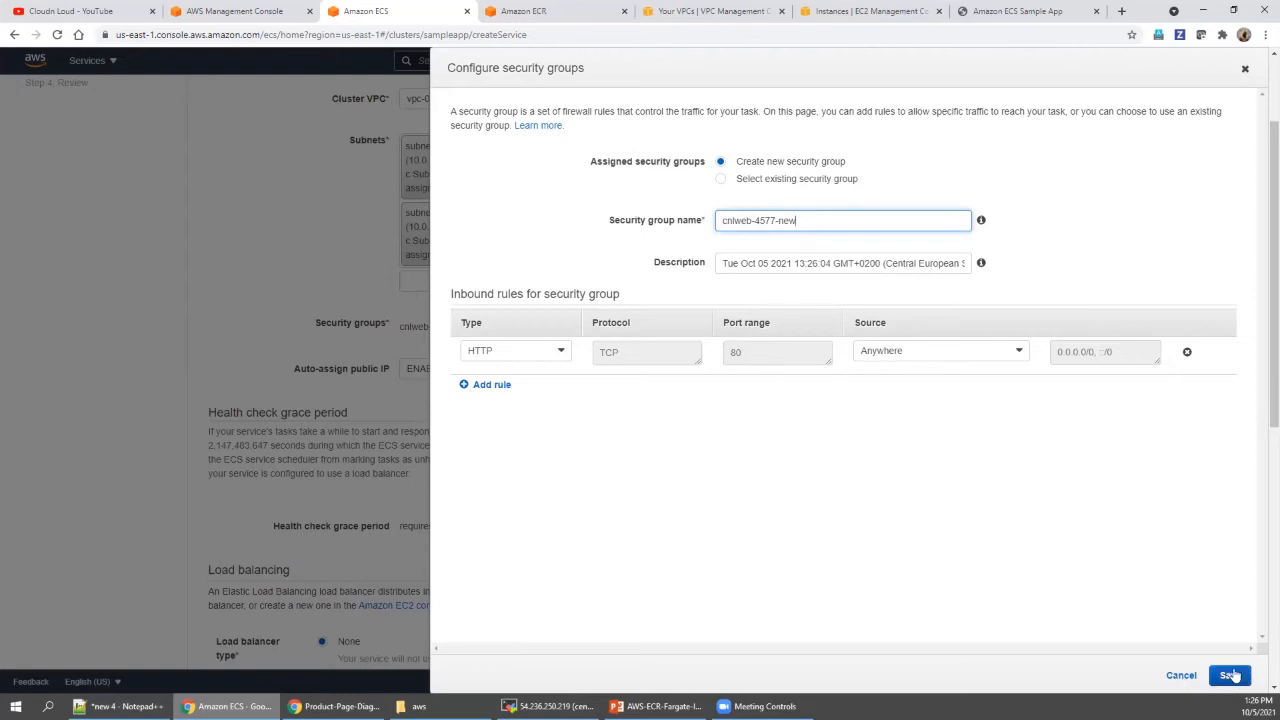
click(1230, 676)
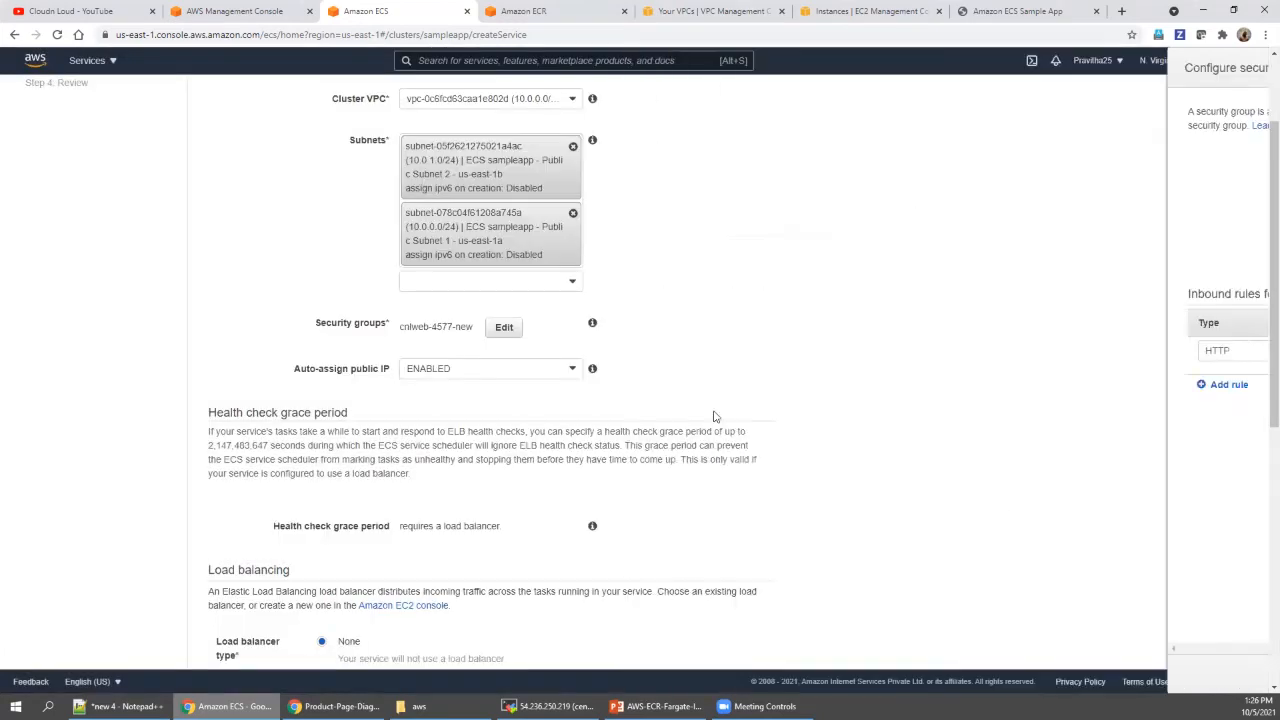
Step: Keep public IP auto-assignment enabled and the load balancer type at None, and proceed to the auto scaling settings
scroll(717, 409, down, 1)
scroll(717, 406, down, 1)
scroll(440, 168, up, 1)
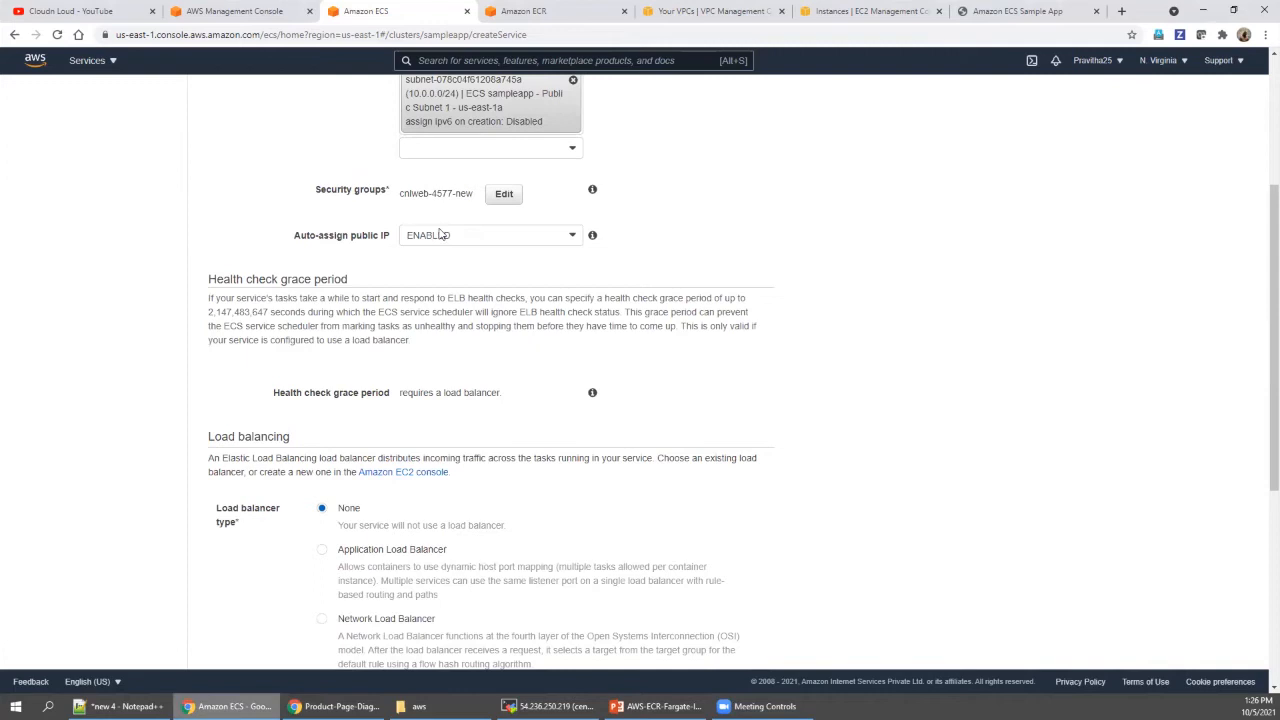
scroll(444, 228, down, 2)
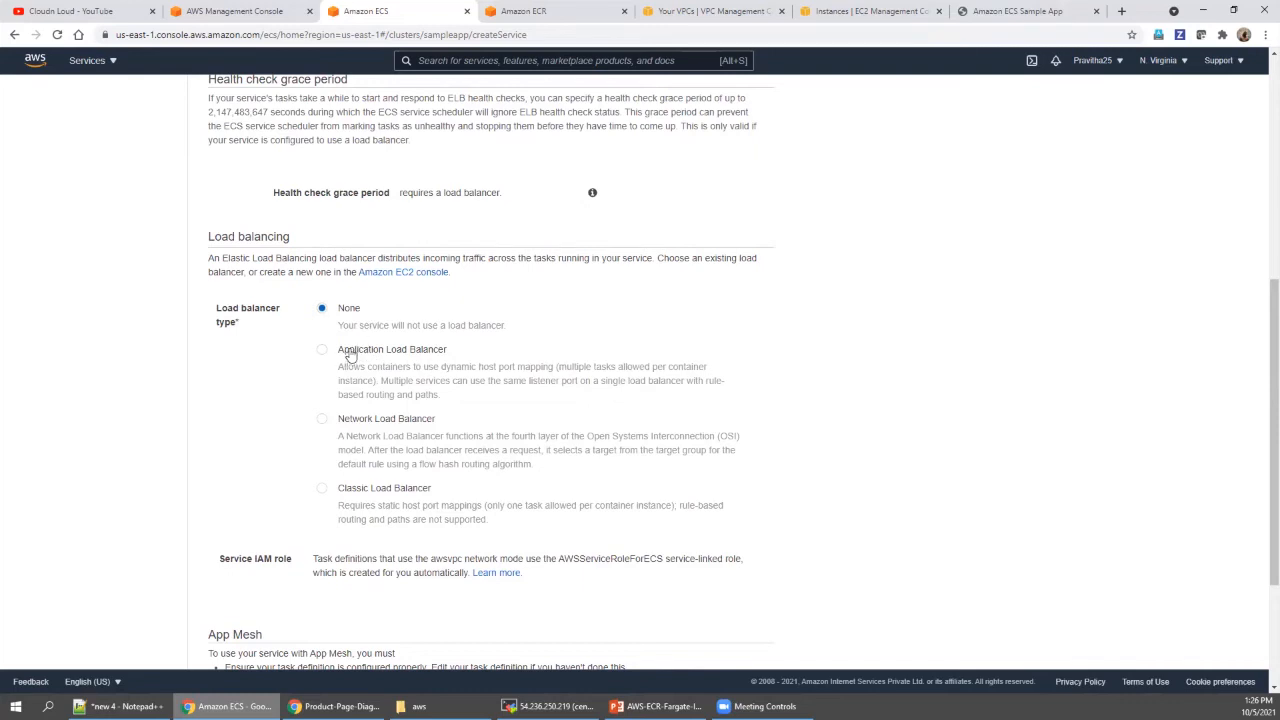
scroll(350, 355, down, 3)
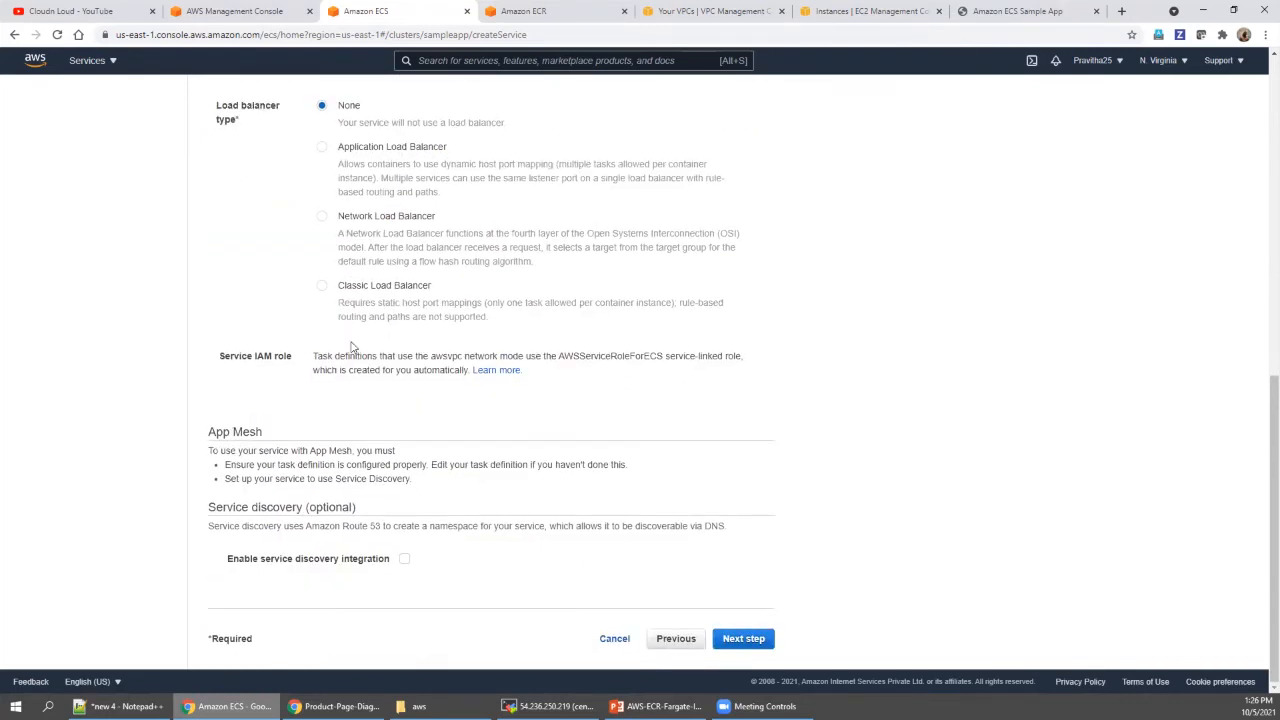
click(750, 641)
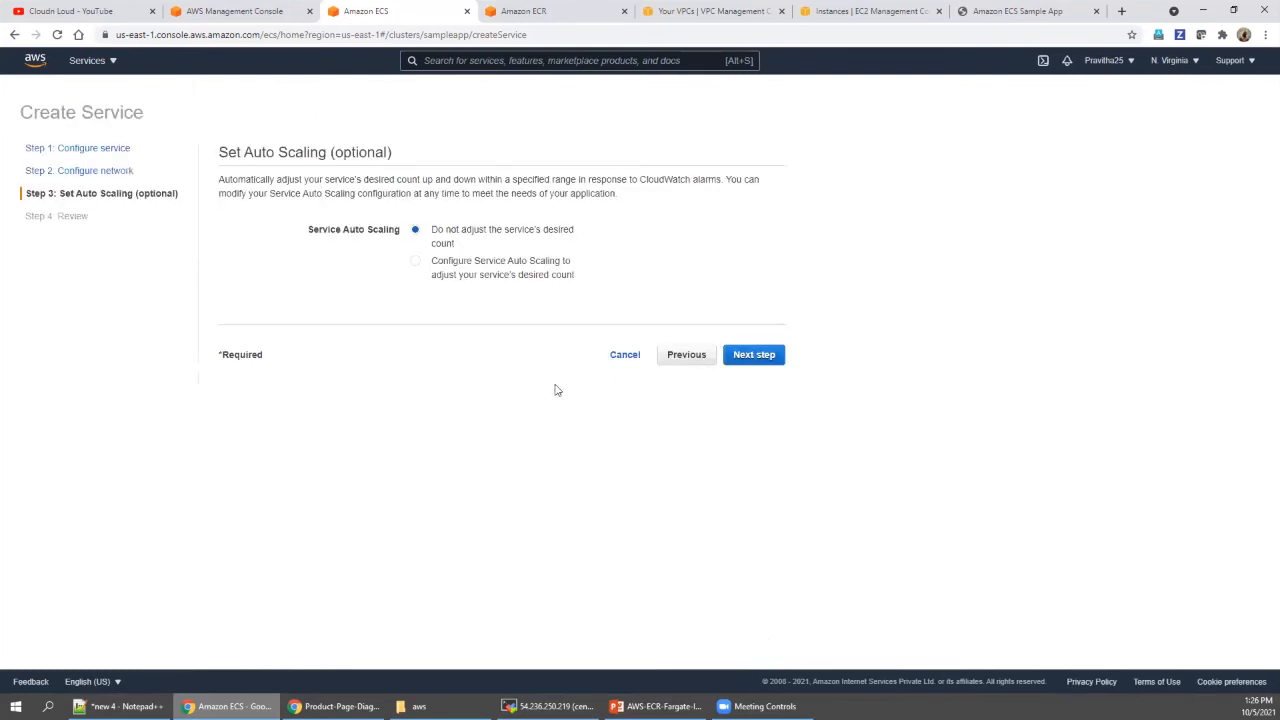
Step: Leave the service's desired count unadjusted by auto scaling, review the configuration, and create the cnlwebserver1 service
click(749, 360)
scroll(749, 362, down, 2)
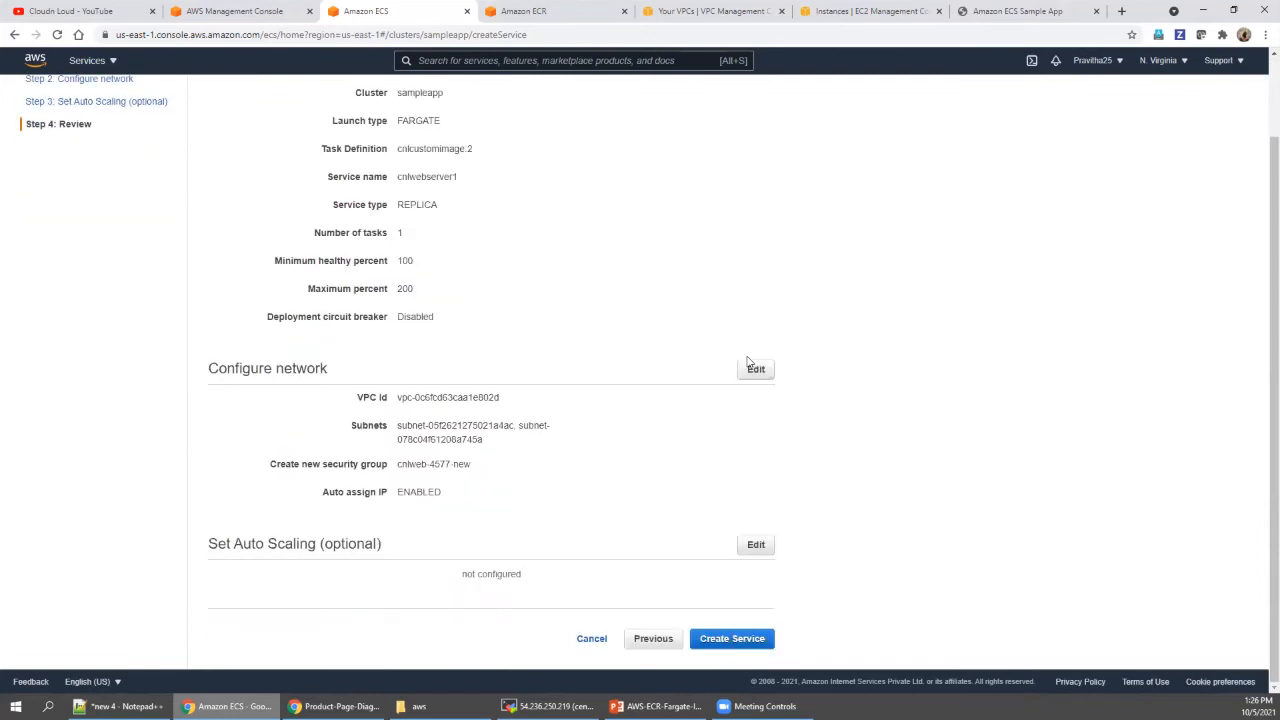
click(738, 640)
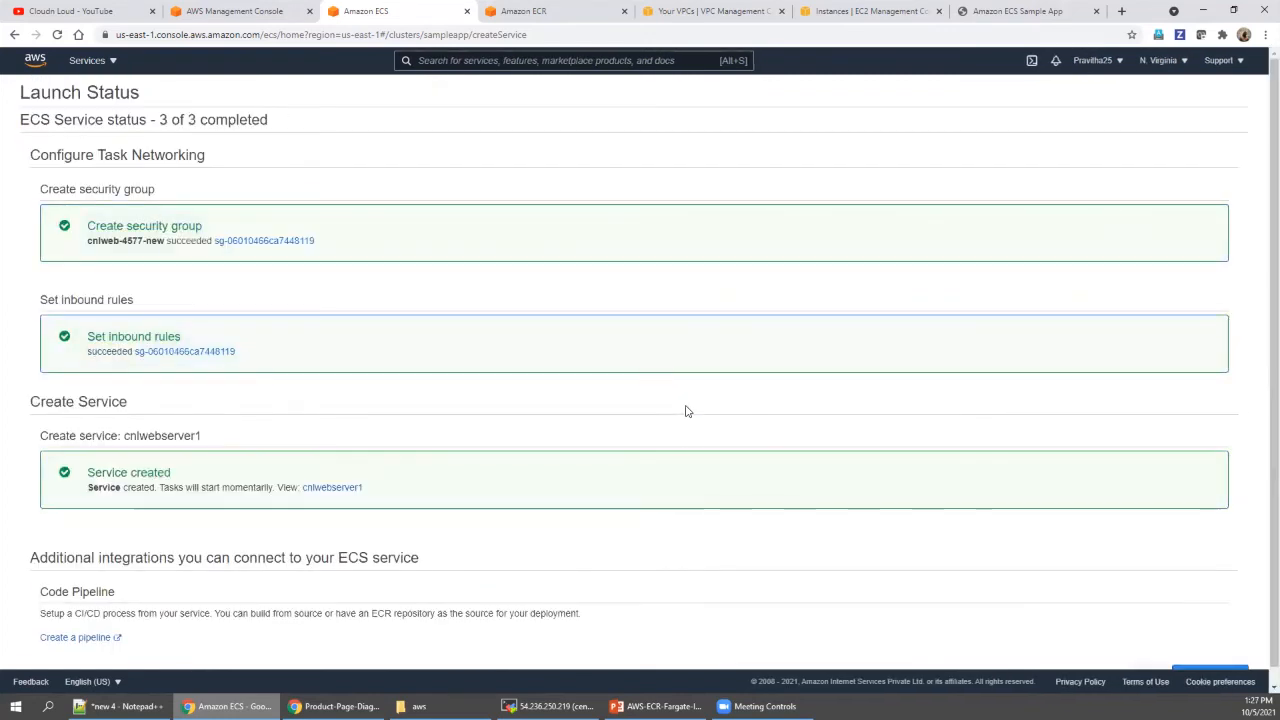
Step: Check the running tasks of the cnlwebserver1 service and reopen its details from the sampleapp cluster's service list
scroll(1200, 630, down, 1)
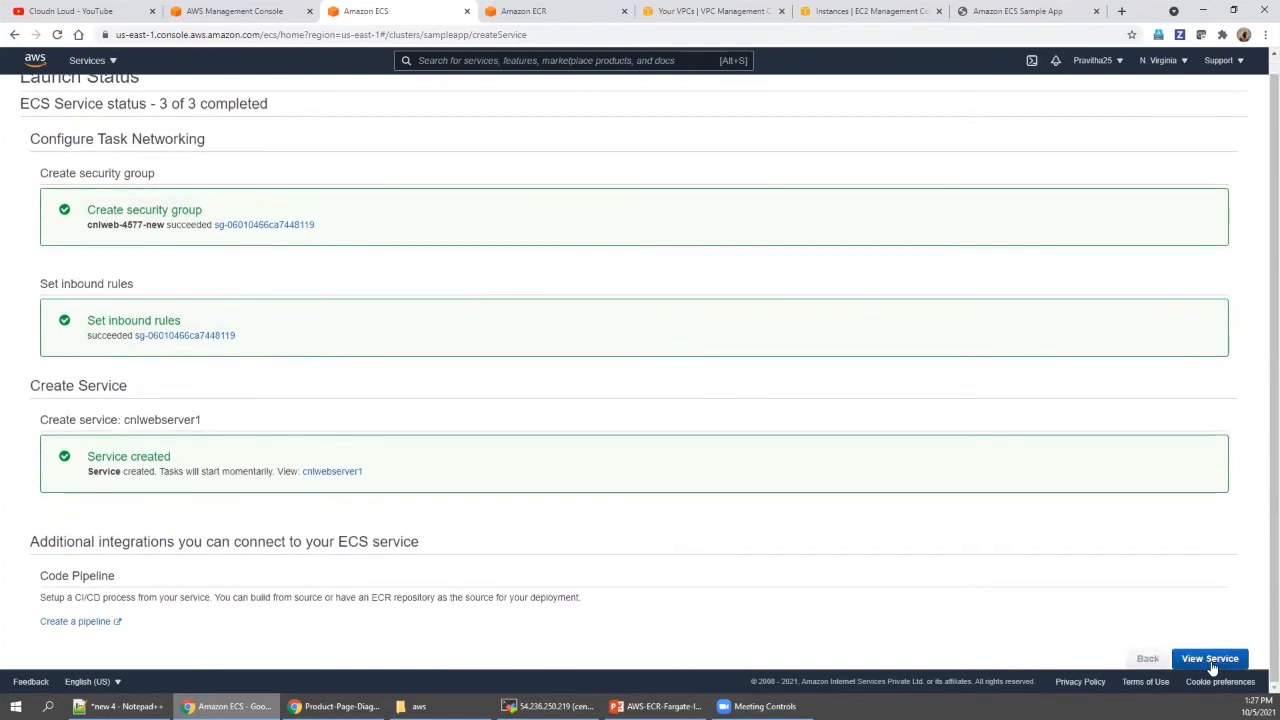
click(1207, 657)
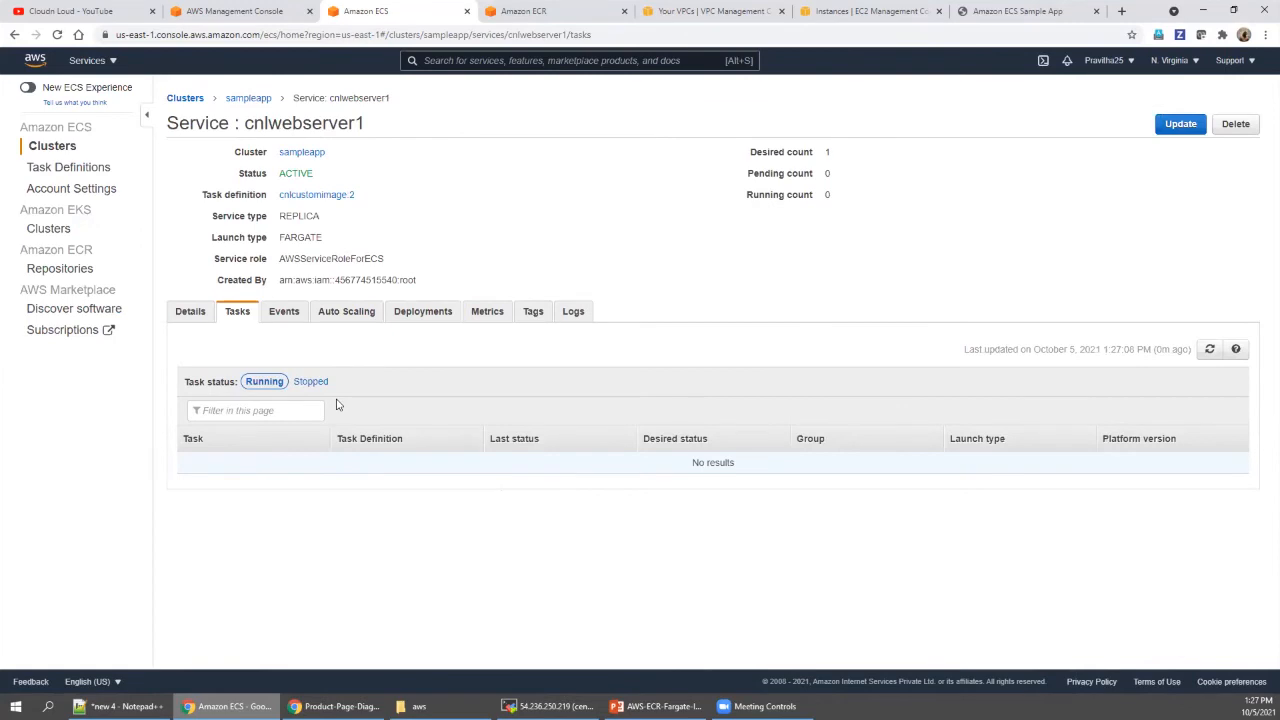
click(250, 99)
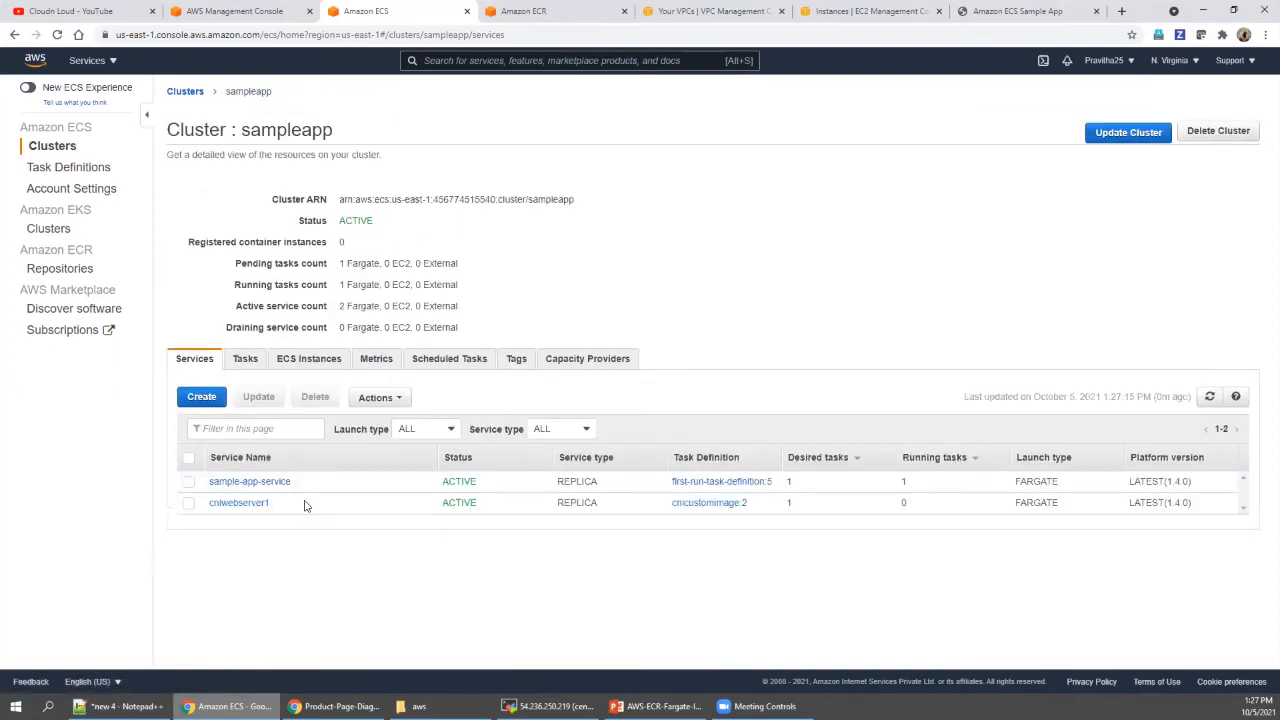
click(240, 504)
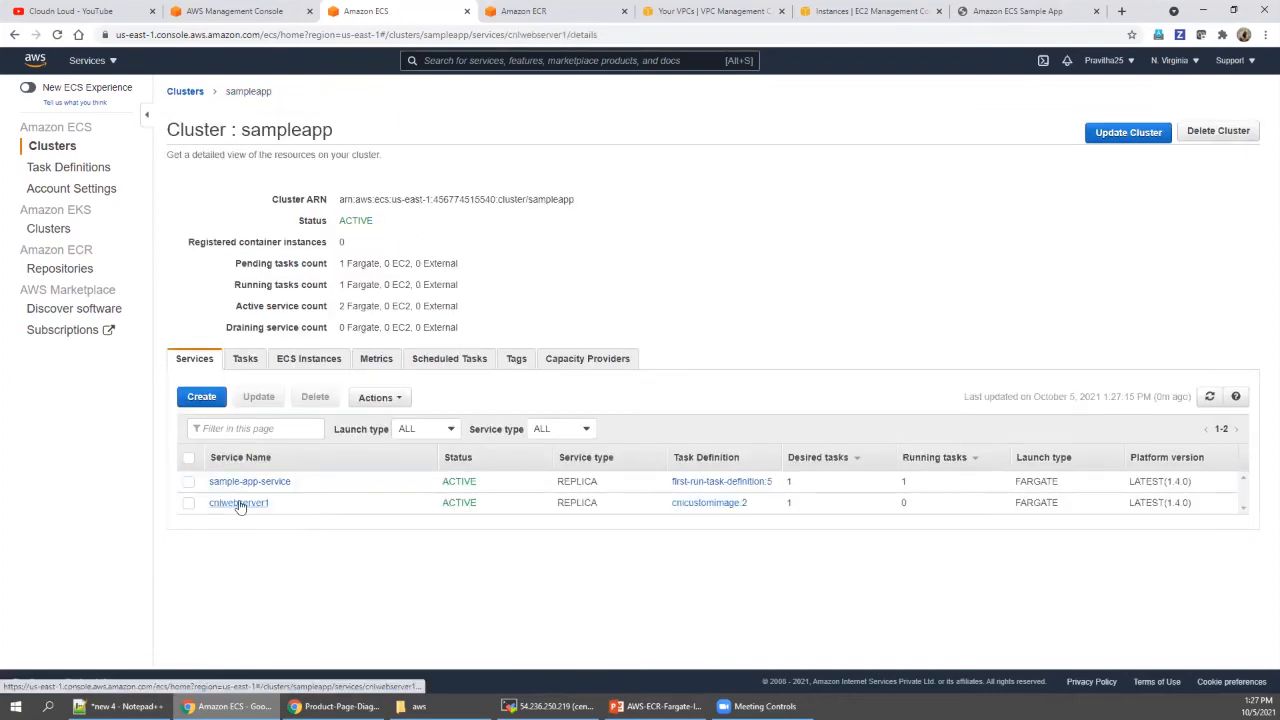
Step: Check the task status of the cnlwebserver1 service, refreshing its running task list repeatedly
click(240, 311)
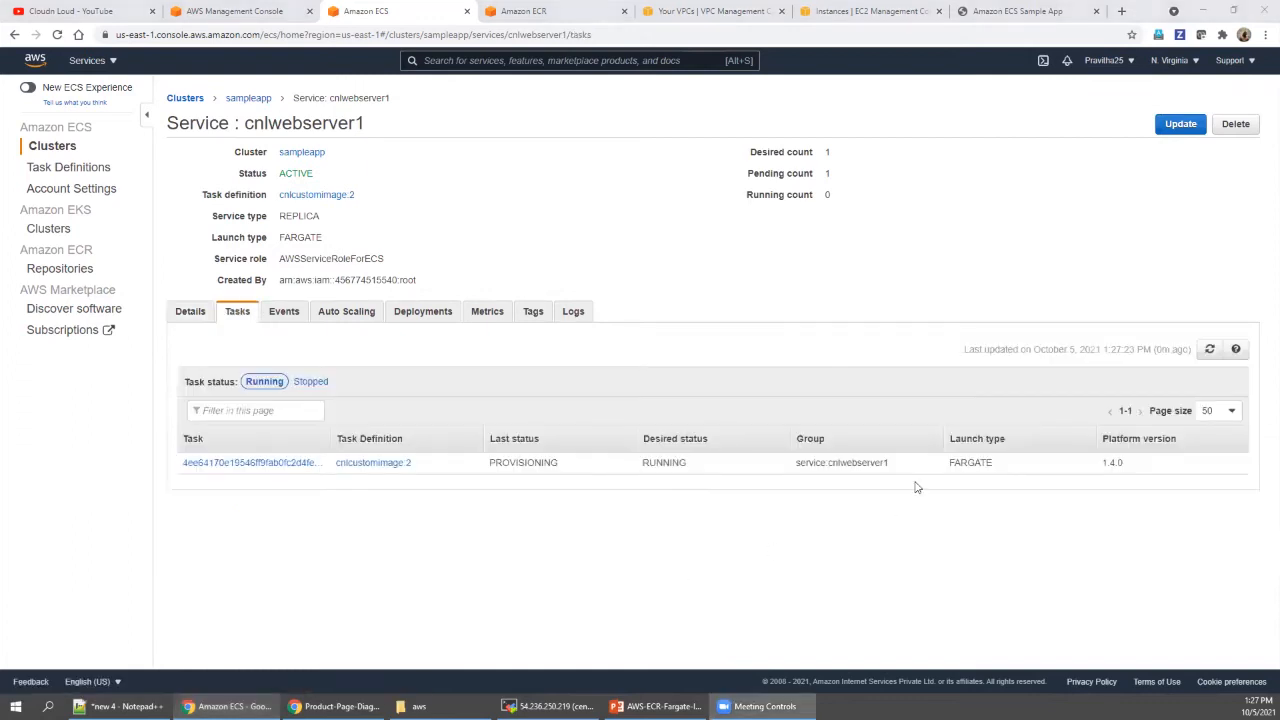
click(1209, 350)
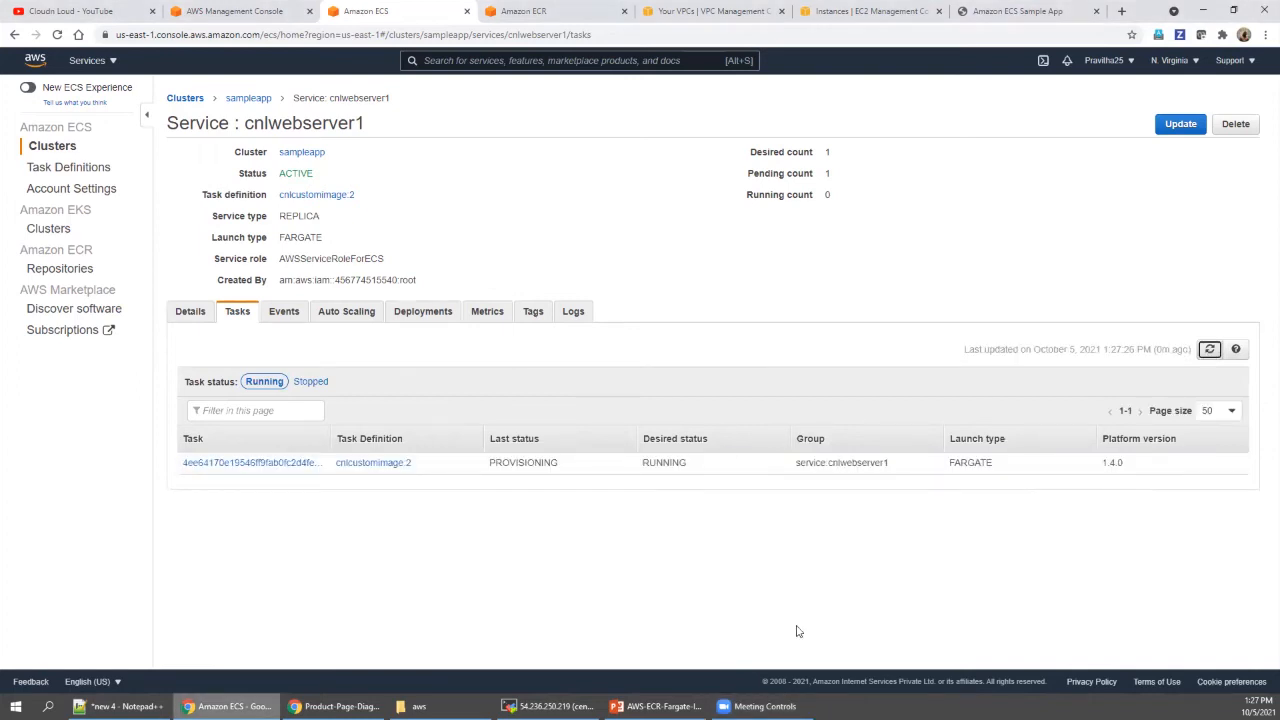
mouse_move(574, 503)
mouse_down()
mouse_move(571, 394)
mouse_move(540, 400)
mouse_up()
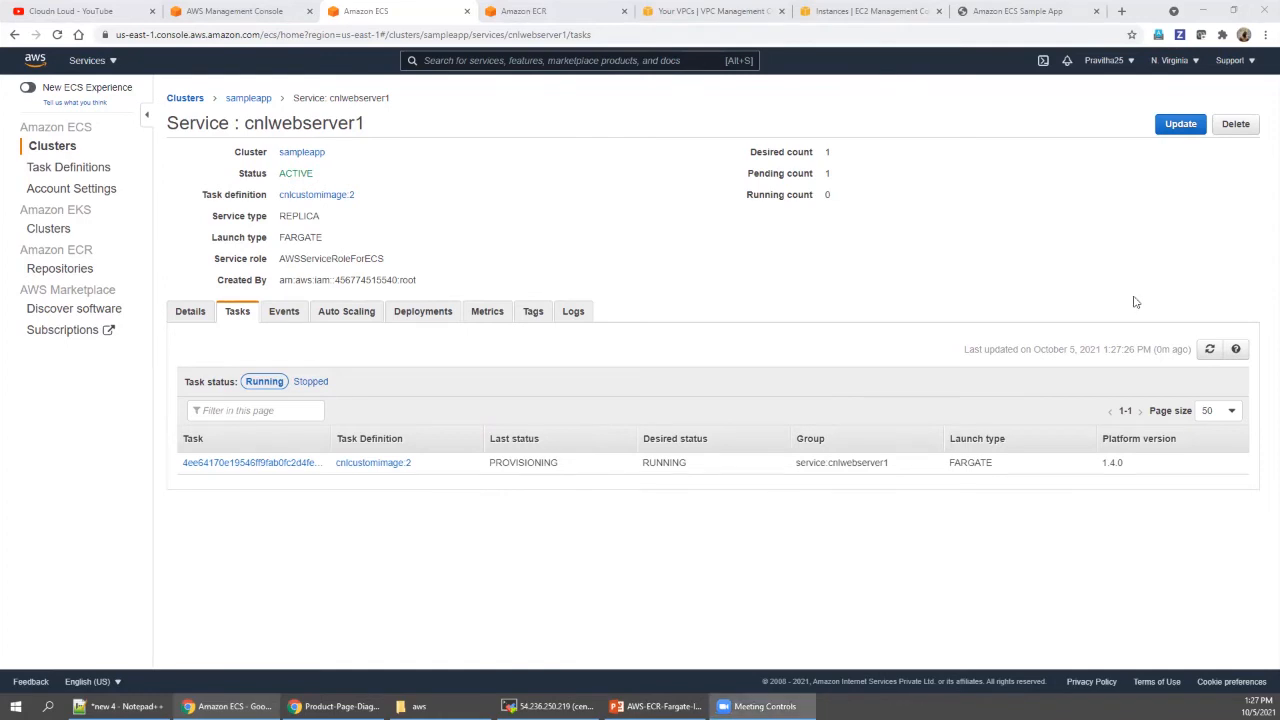
click(1211, 350)
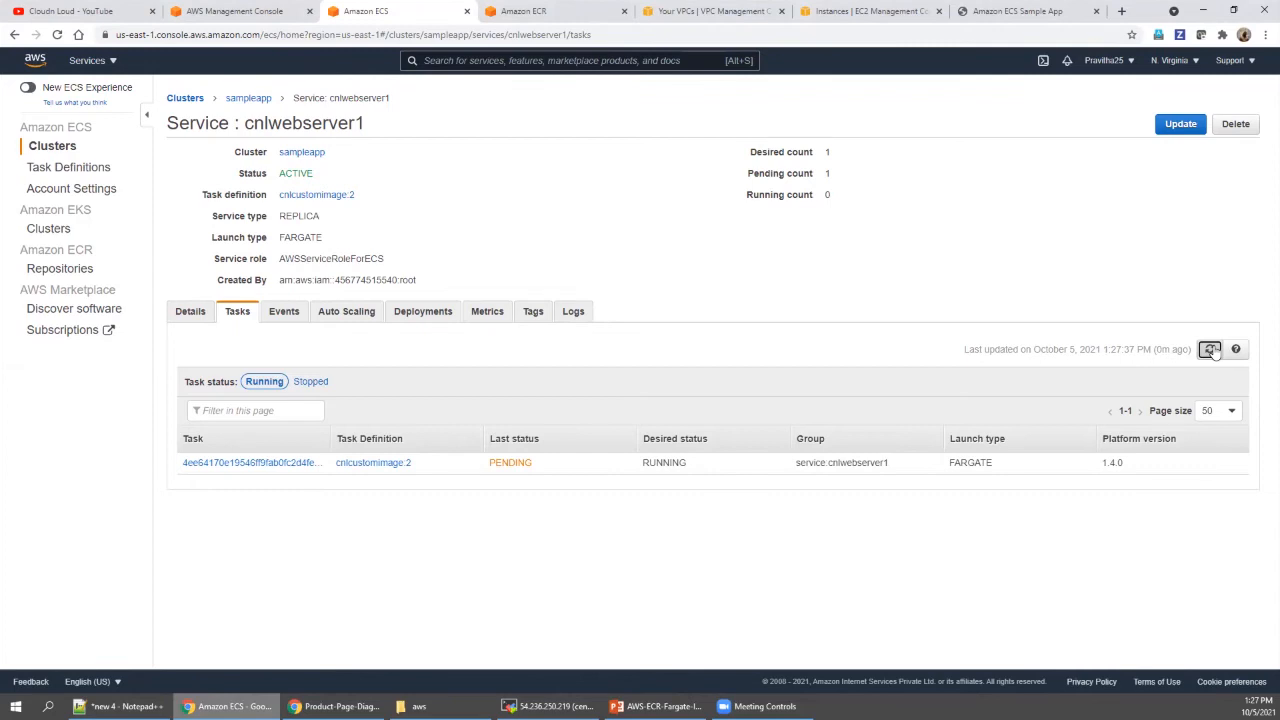
click(1211, 350)
Step: Duplicate the Amazon ECS Sample App browser tab twice
click(980, 12)
right_click(980, 12)
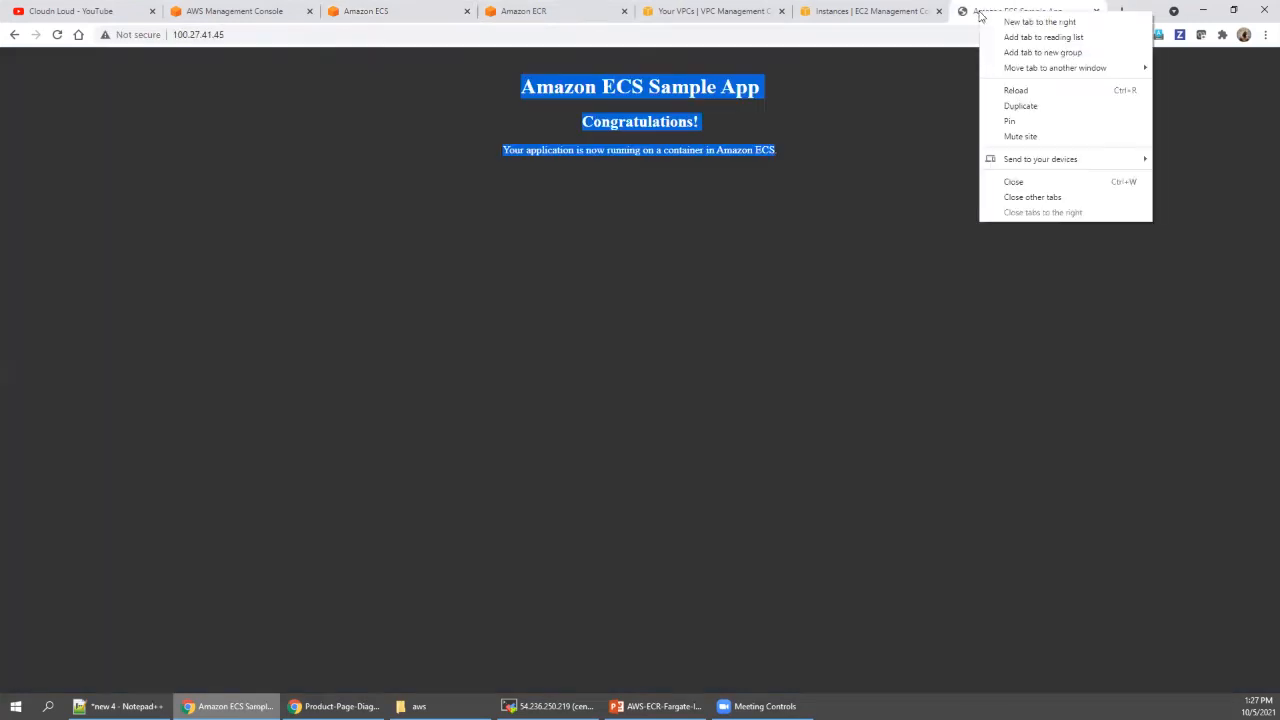
click(1022, 108)
right_click(920, 12)
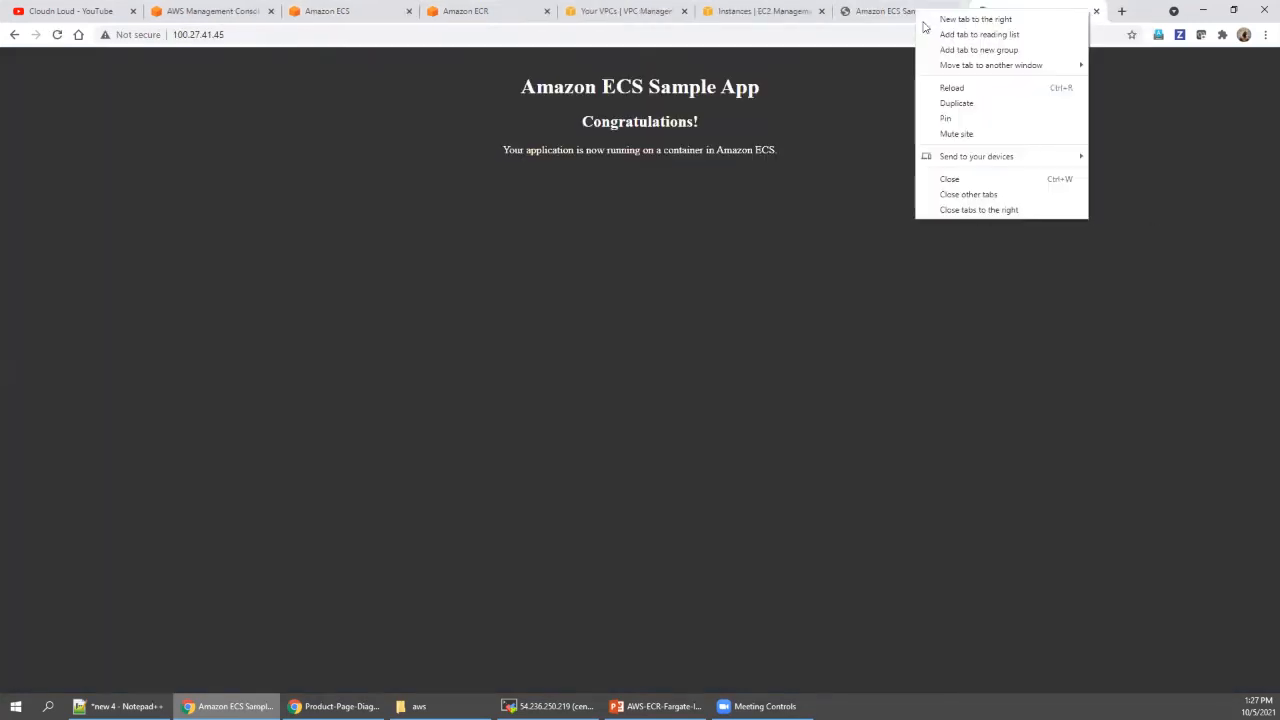
click(957, 103)
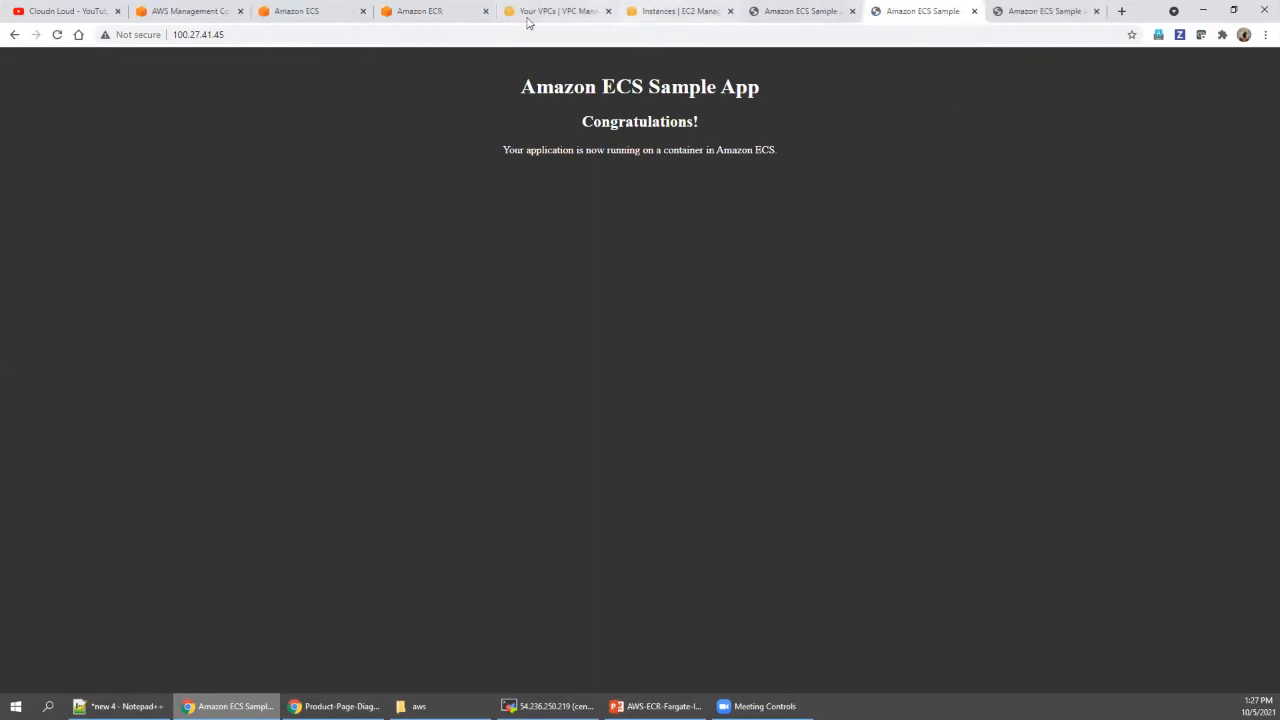
Step: Refresh the cnlwebserver1 tasks and open the details of the cnlcustomimage:2 task, reopening it from the sampleapp cluster's task list
click(330, 20)
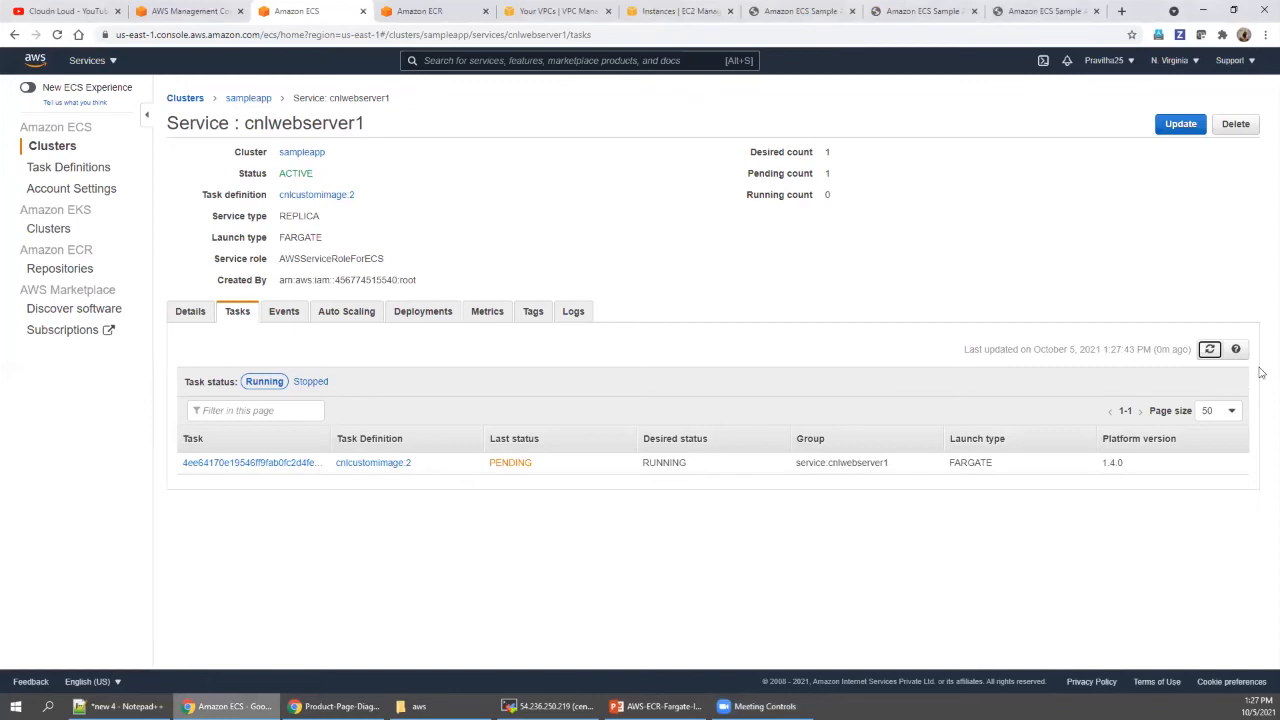
click(1209, 350)
click(274, 469)
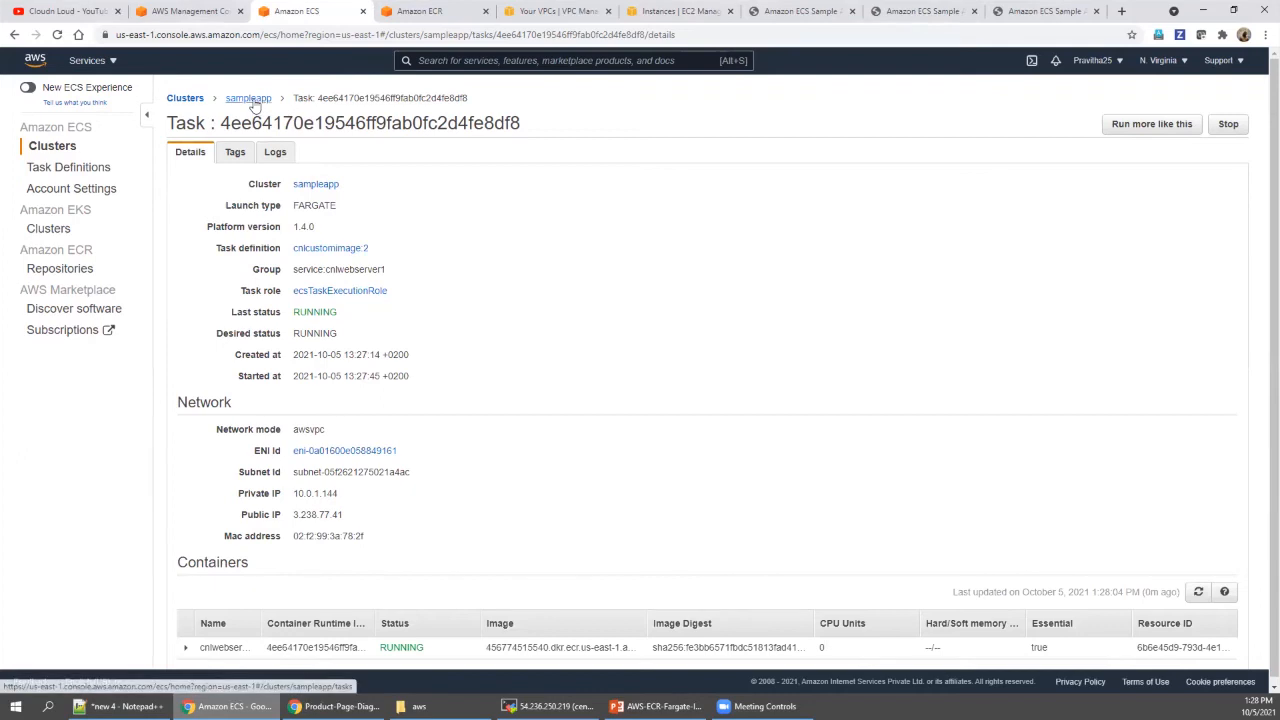
click(253, 104)
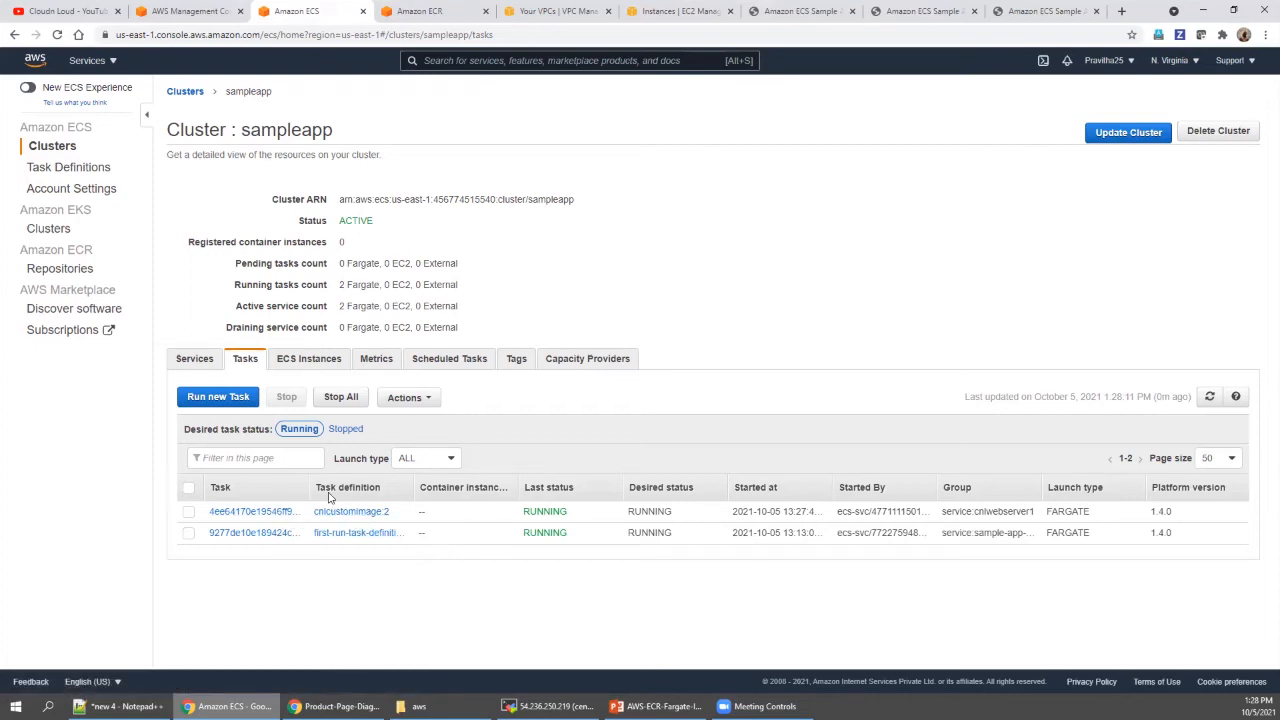
click(288, 513)
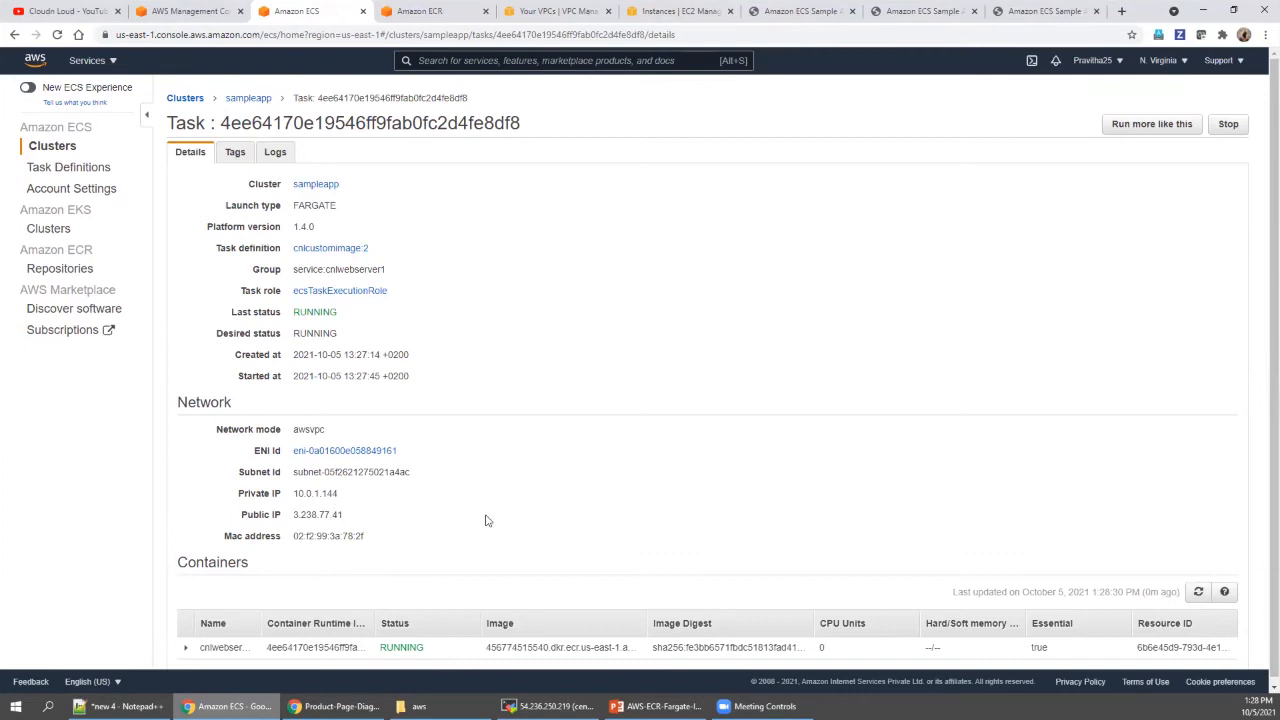
Step: Copy the public IP address from the running cnlcustomimage:2 task's network details
scroll(409, 485, down, 1)
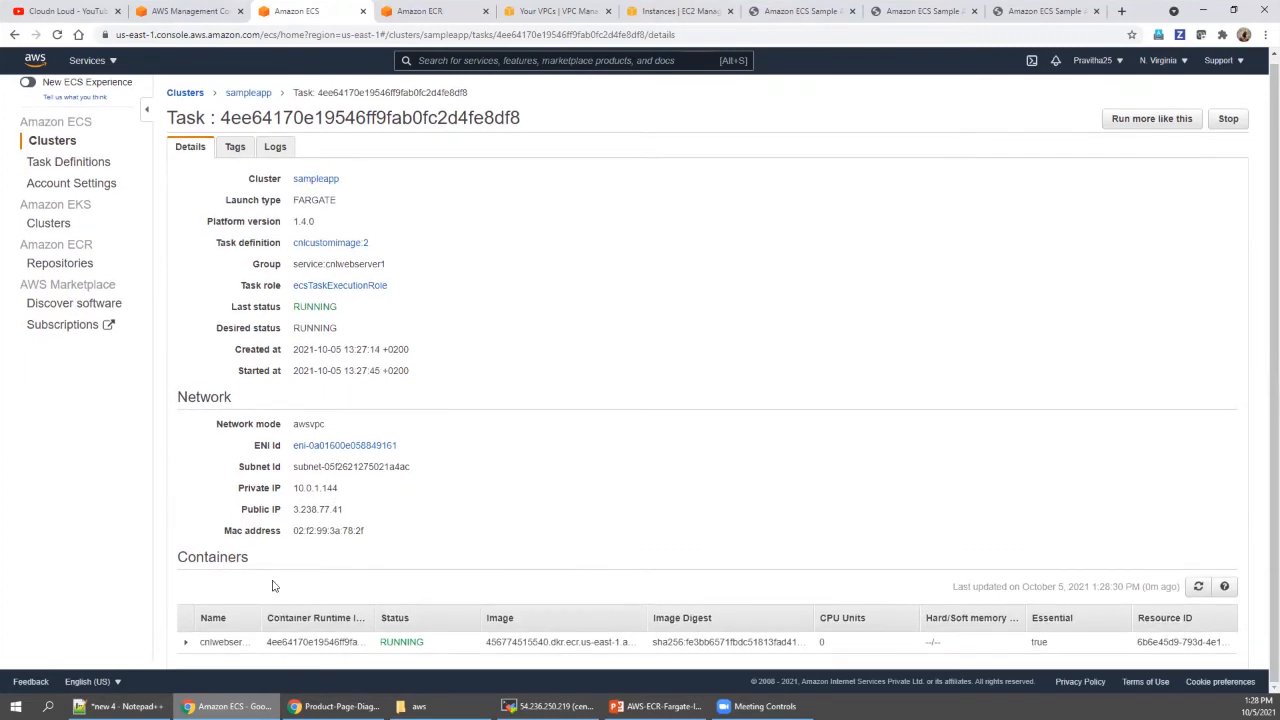
drag(349, 514, 292, 509)
key(ctrl+c)
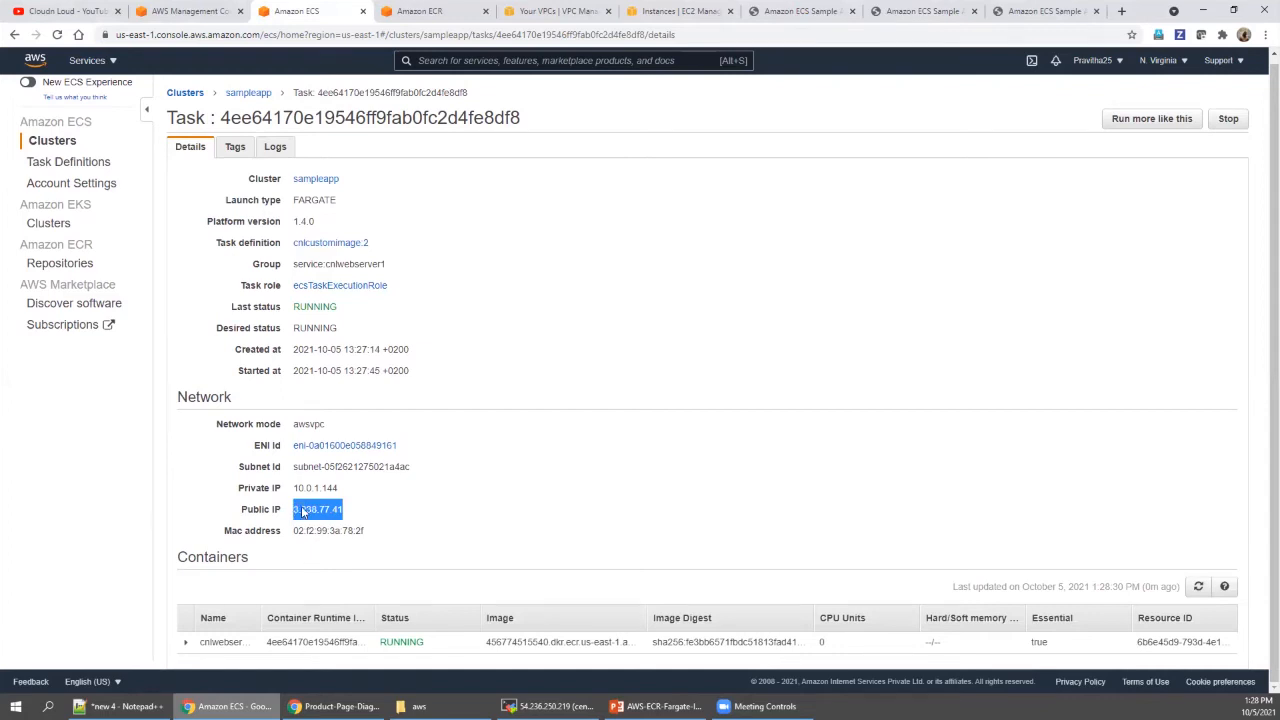
right_click(303, 511)
click(329, 519)
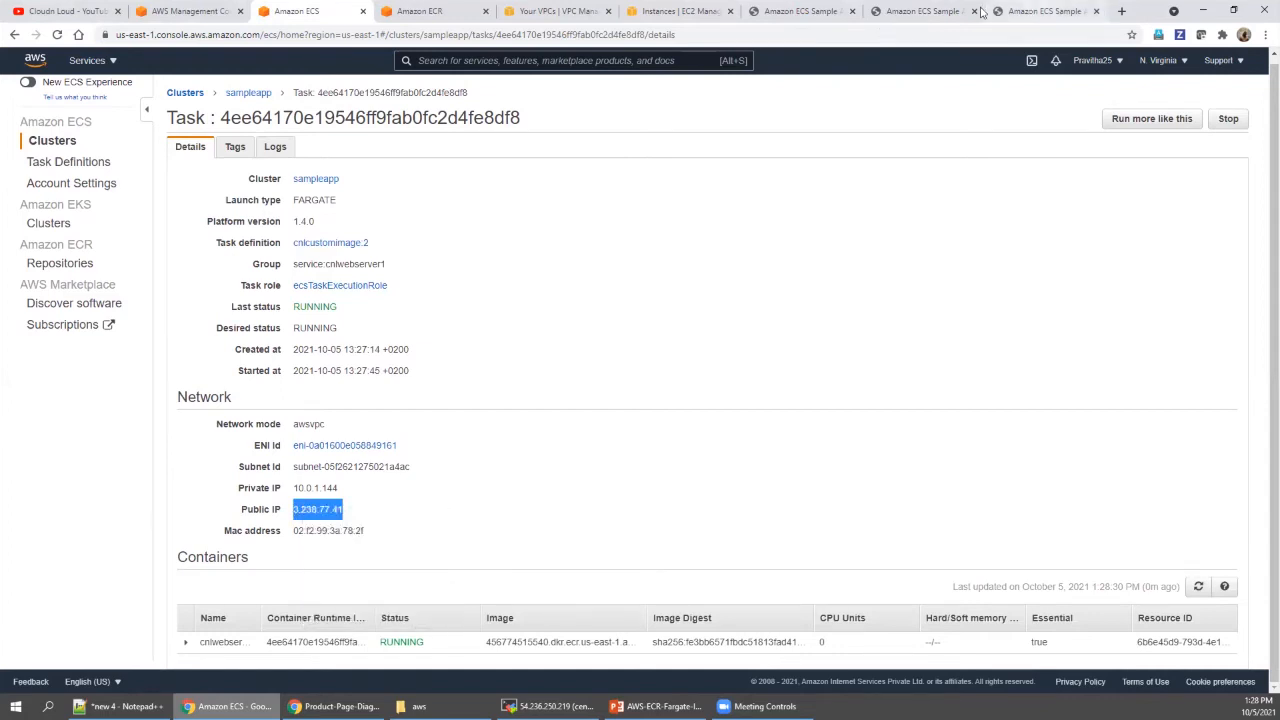
Step: Load the copied address 3.238.77.41 in the first duplicated sample app tab and enlarge the page for reading
click(920, 11)
click(749, 33)
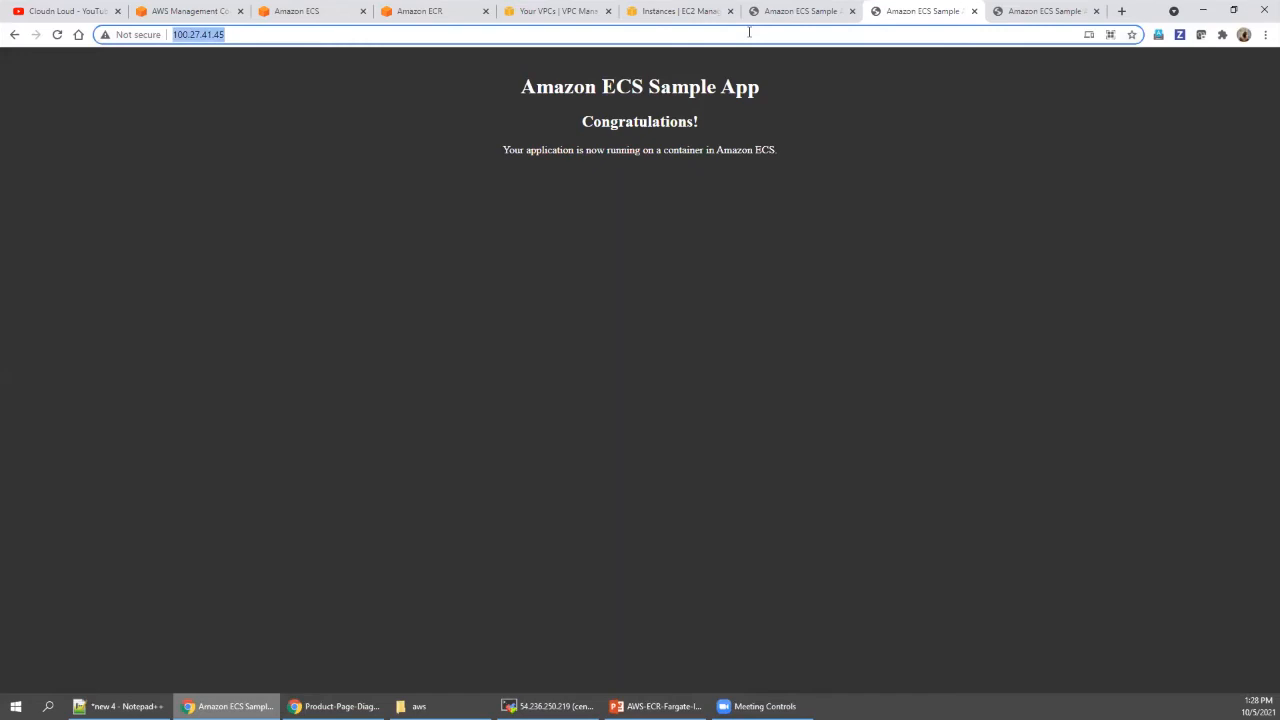
key(ctrl+v)
key(Return)
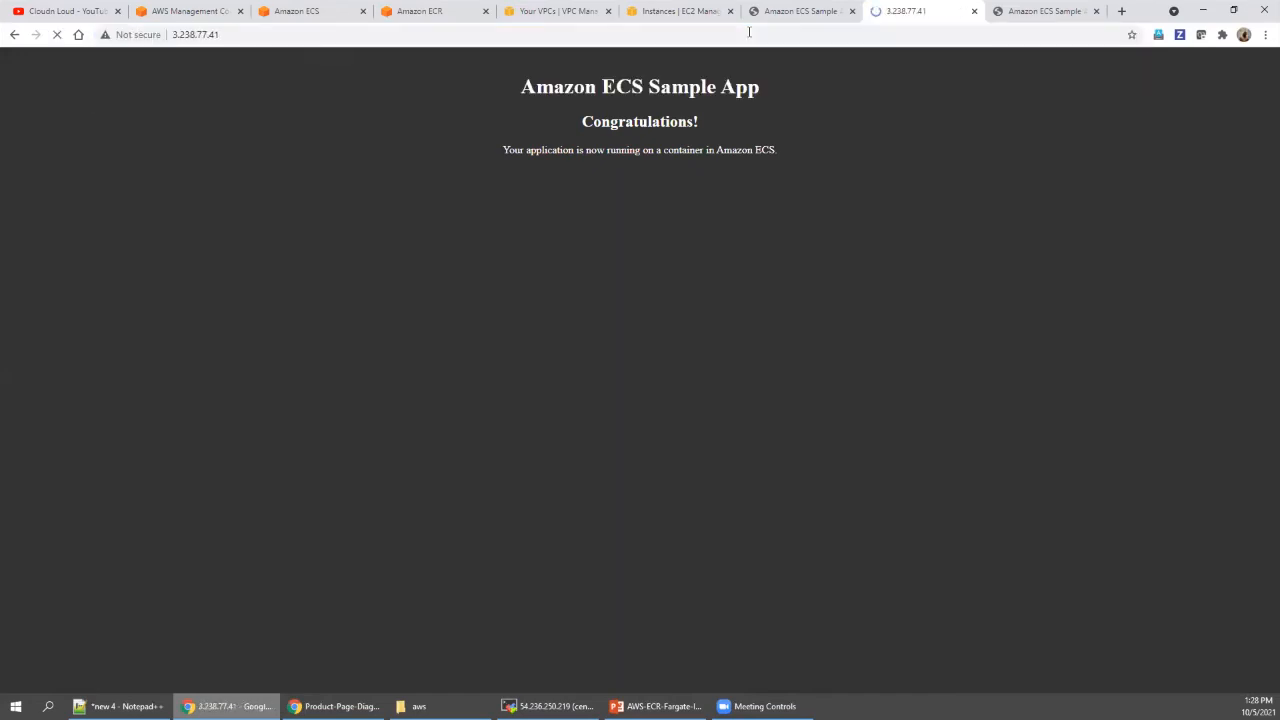
key(ctrl+plus)
key(ctrl+plus)
key(ctrl+plus)
key(ctrl+plus)
key(ctrl+plus)
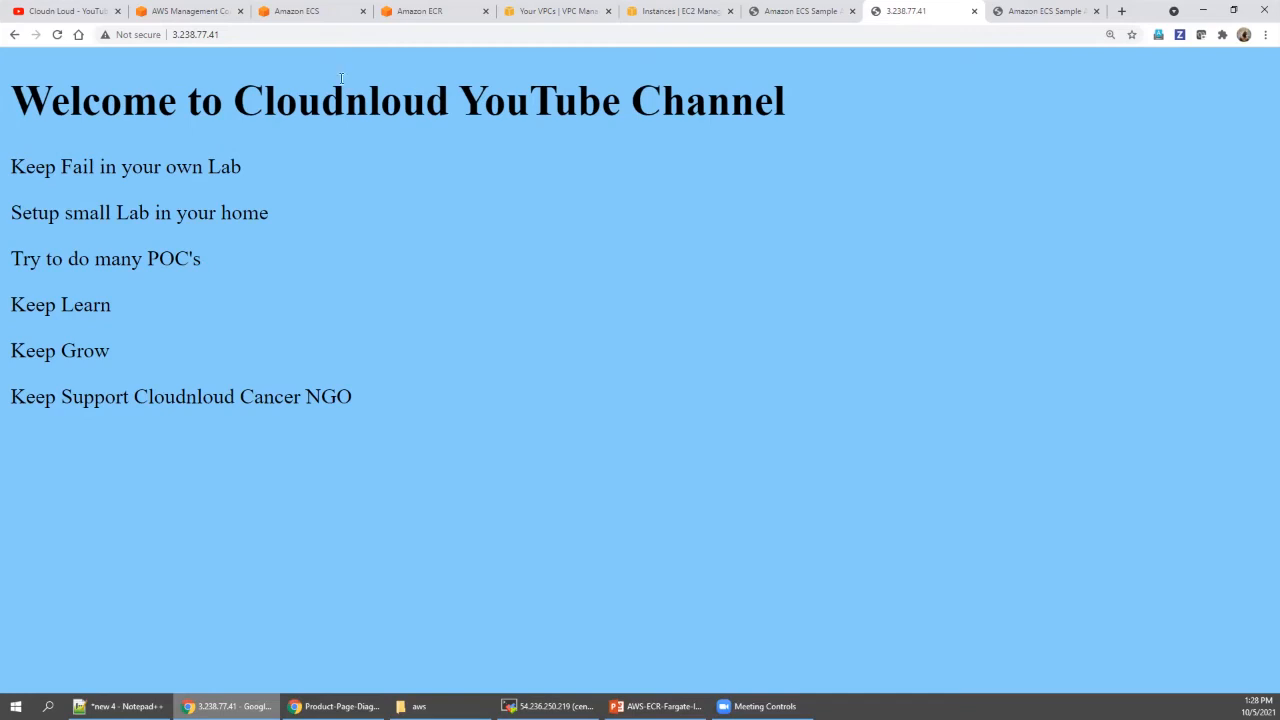
Step: Return to Amazon ECS and start a new revision of the cnlcustomimage task definition based on cnlcustomimage:2
click(318, 11)
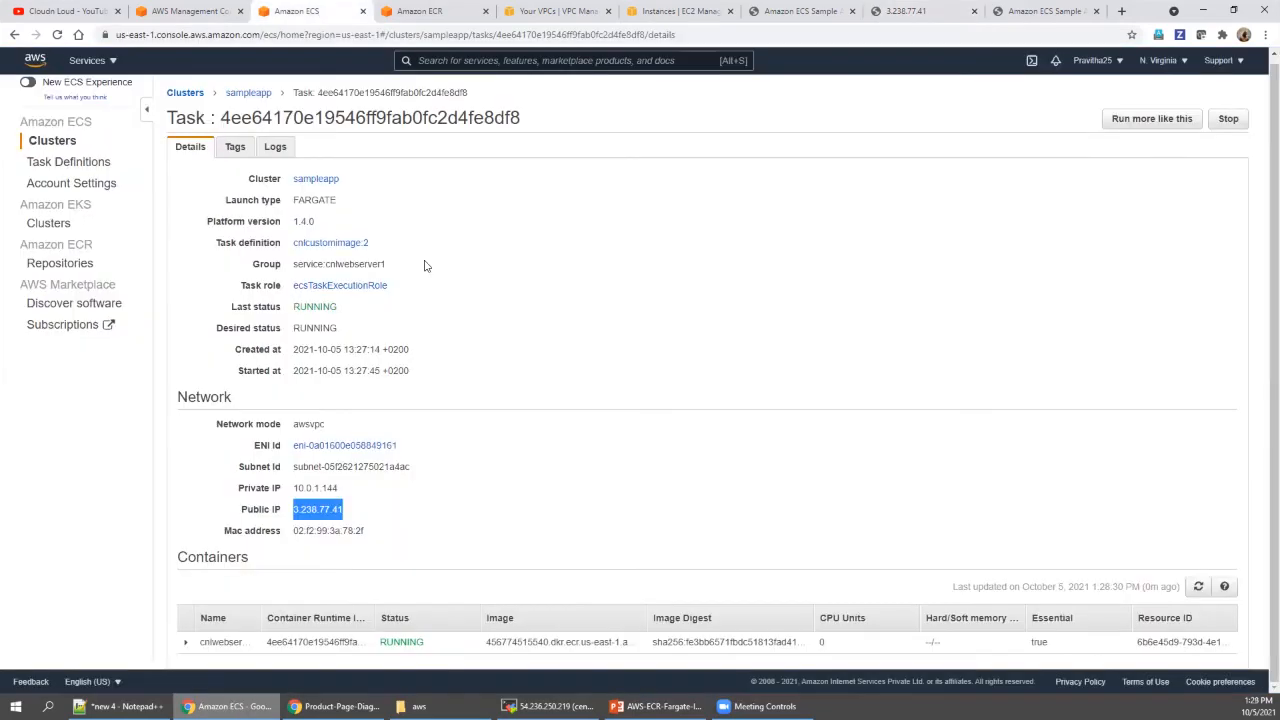
click(256, 100)
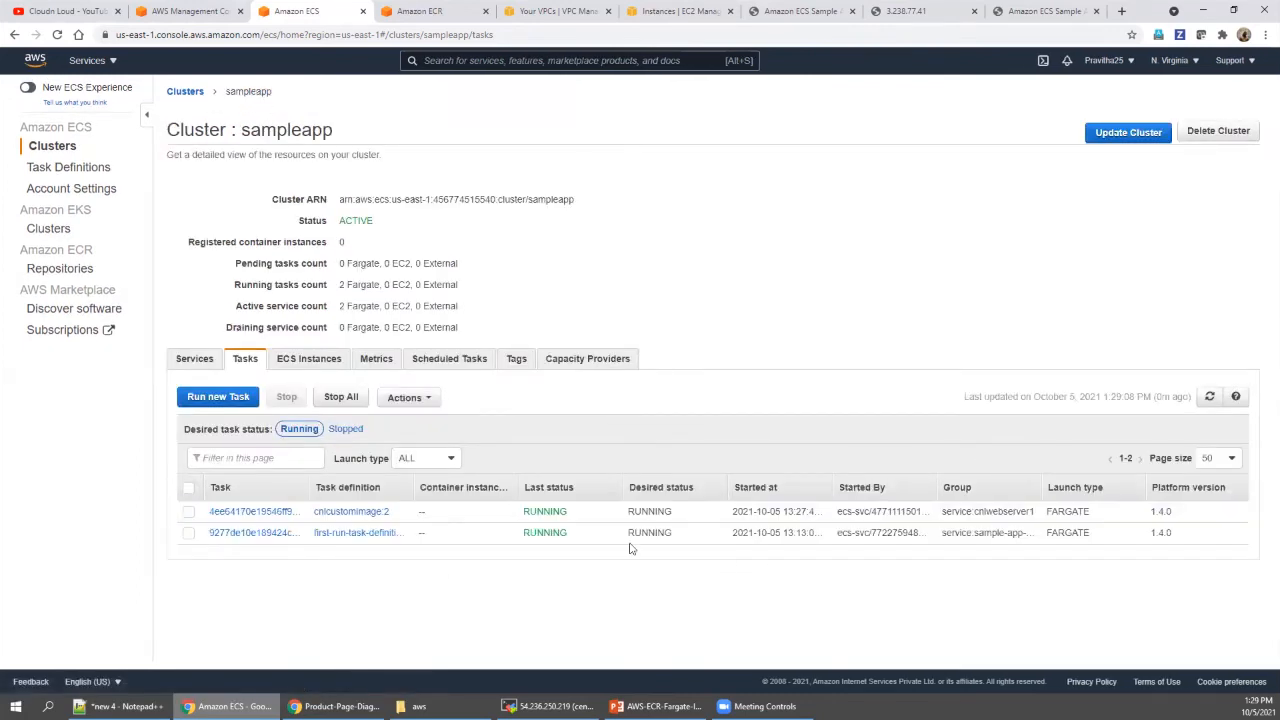
click(78, 173)
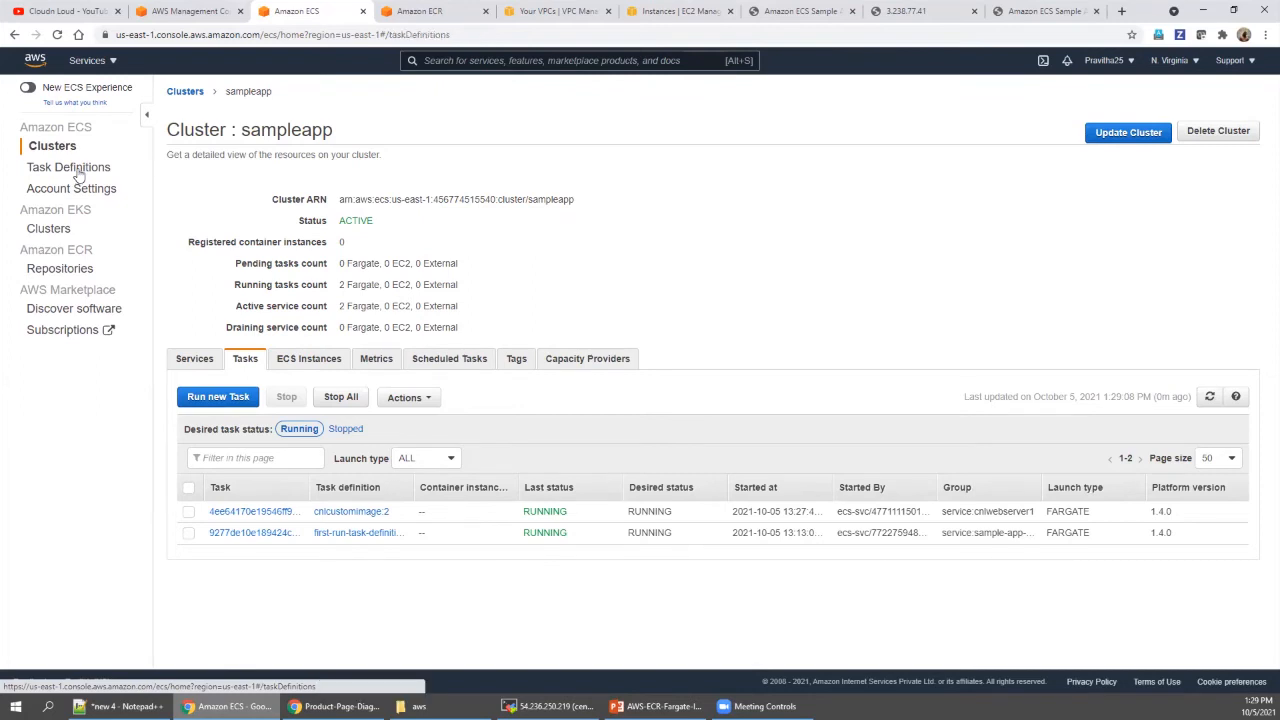
click(236, 285)
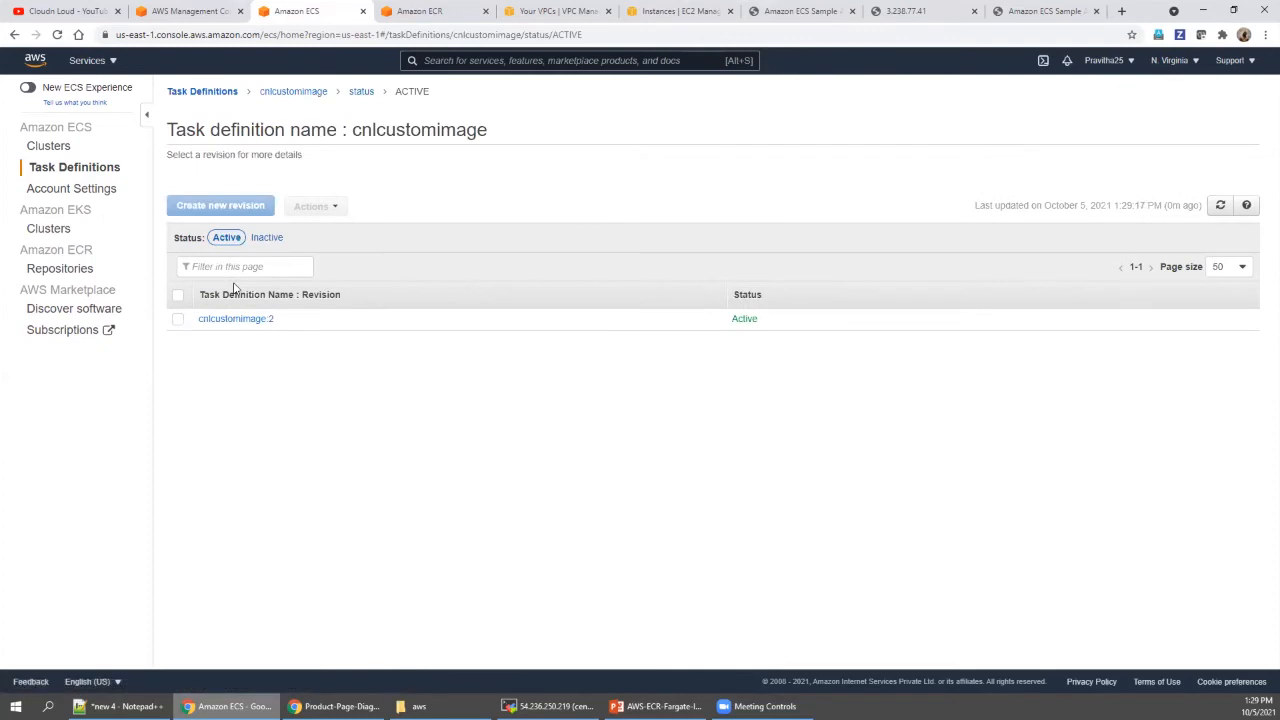
click(177, 319)
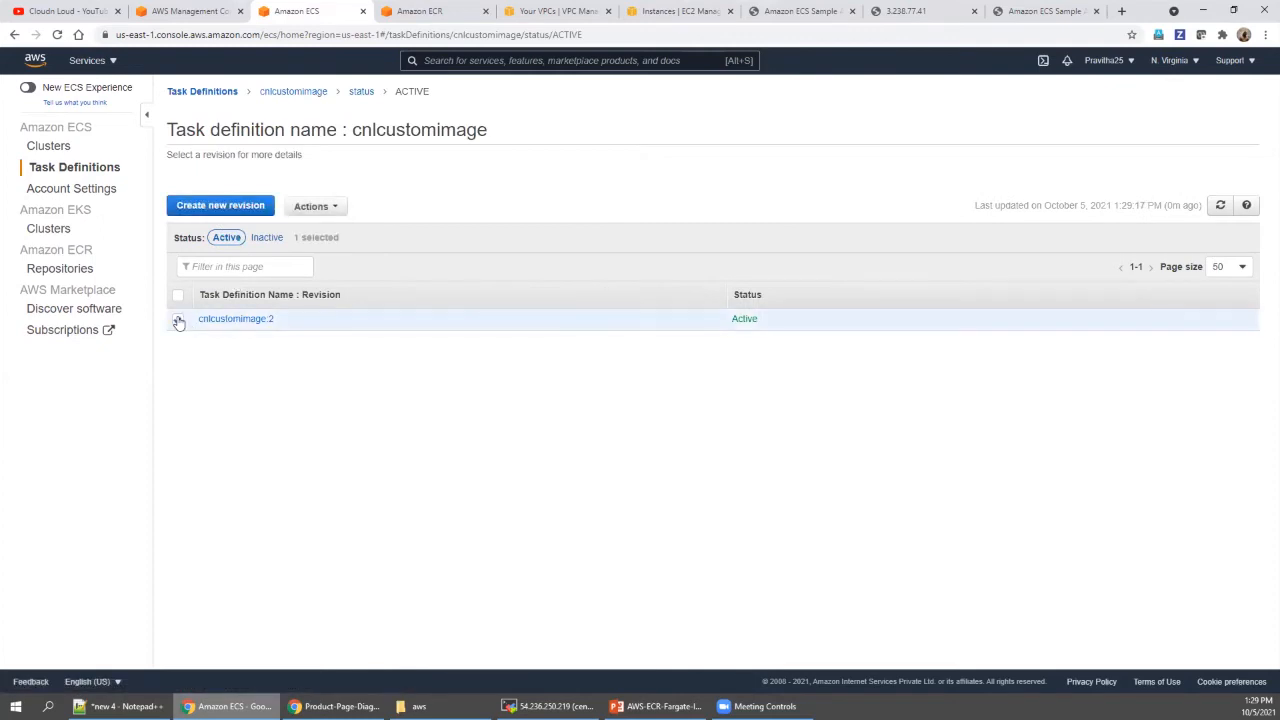
click(313, 207)
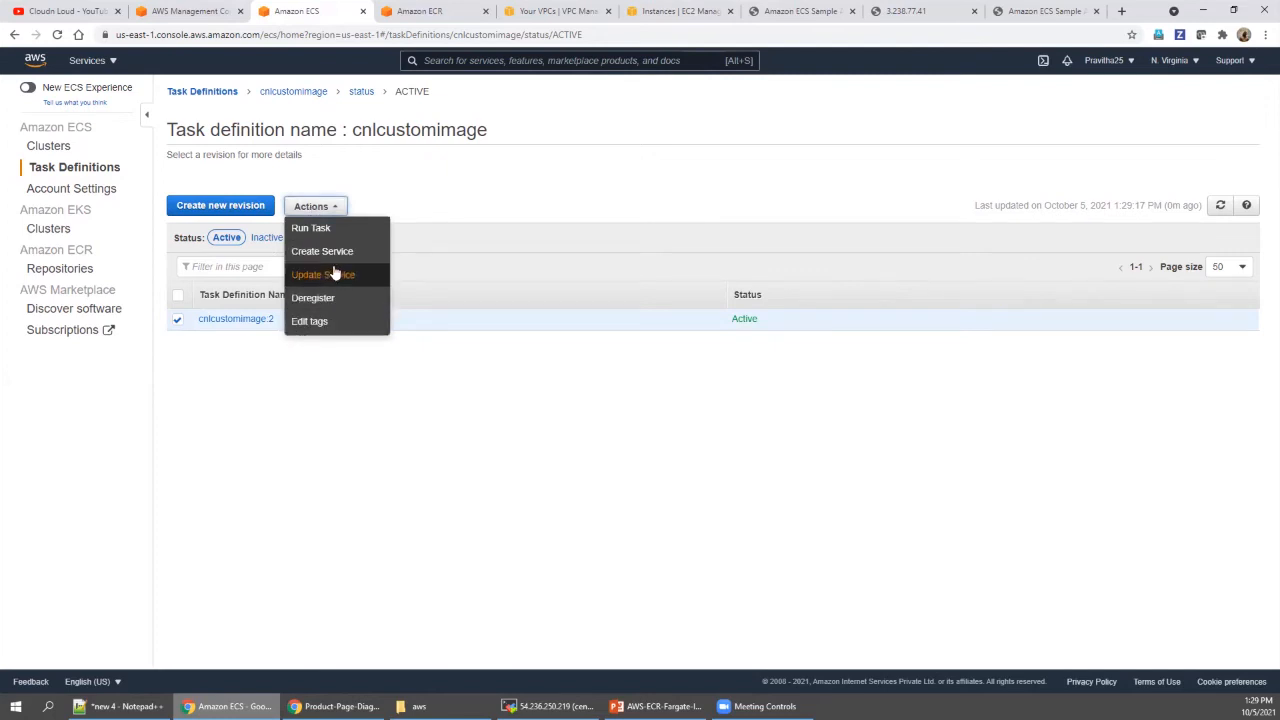
click(377, 423)
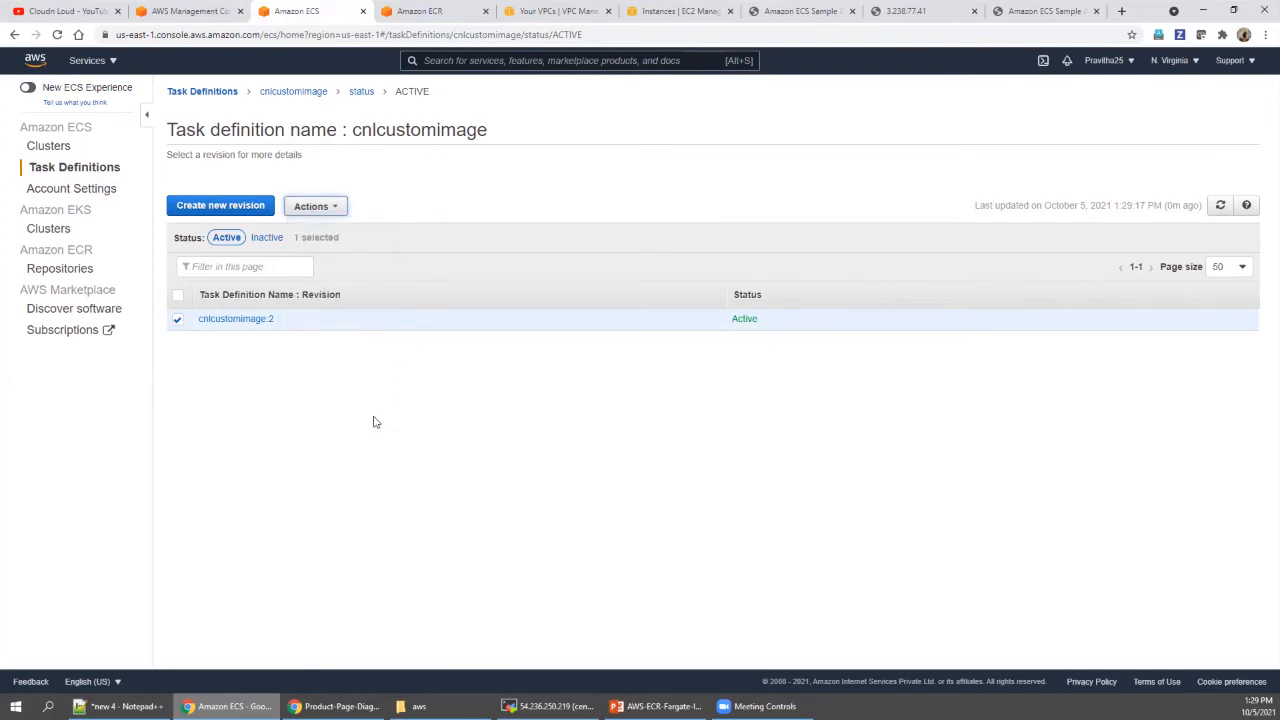
click(222, 207)
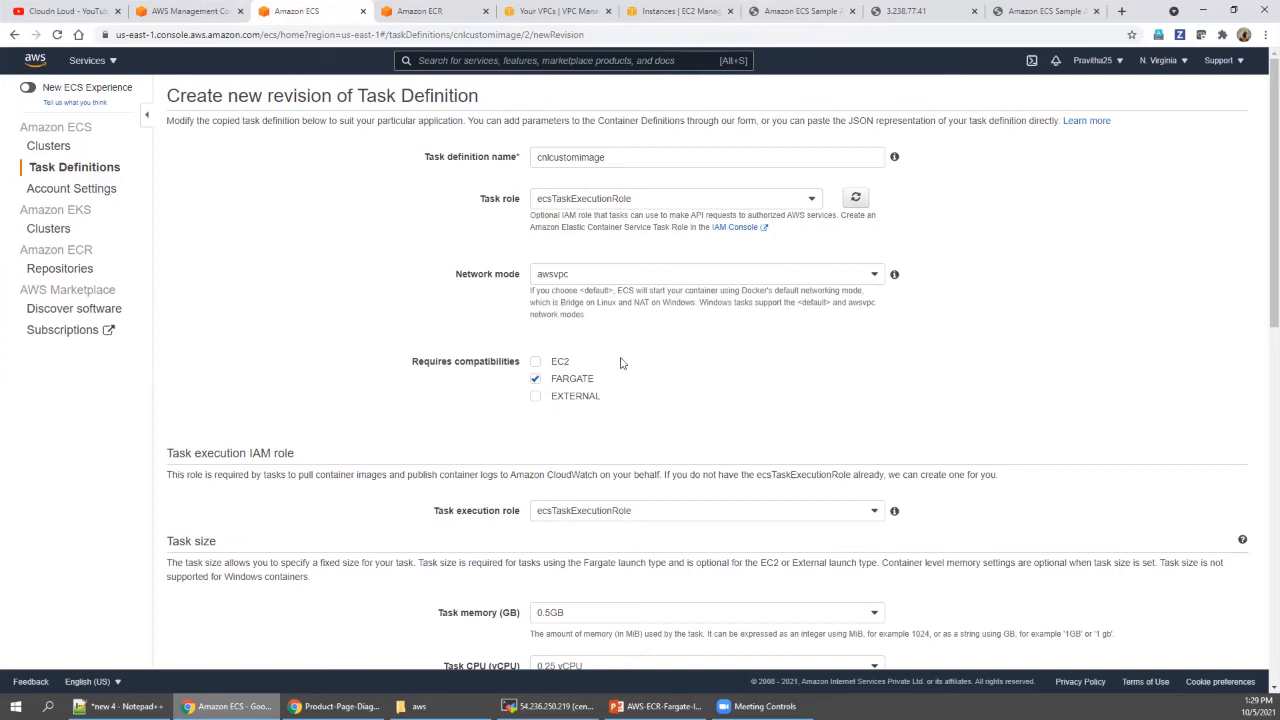
Step: Remove the existing cnlwebserverv1 container from the new task definition revision
scroll(641, 391, down, 1)
scroll(633, 464, down, 5)
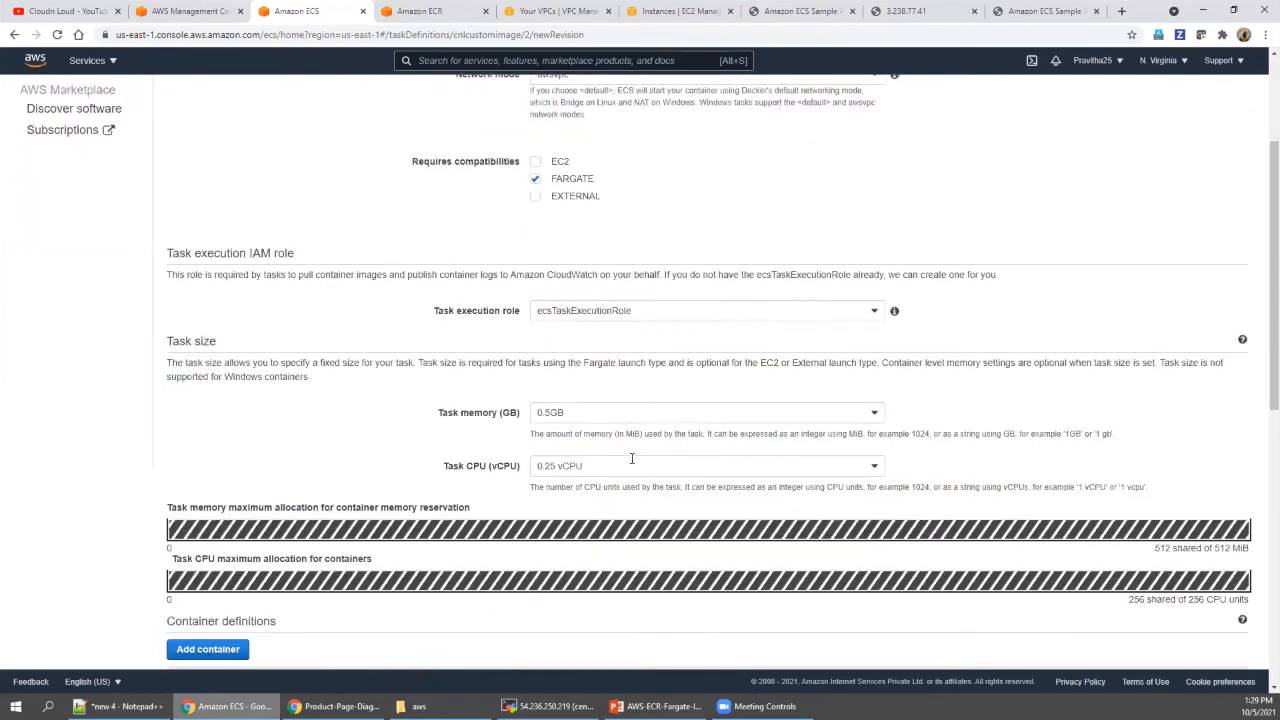
scroll(630, 462, down, 1)
scroll(630, 462, up, 5)
scroll(630, 460, down, 3)
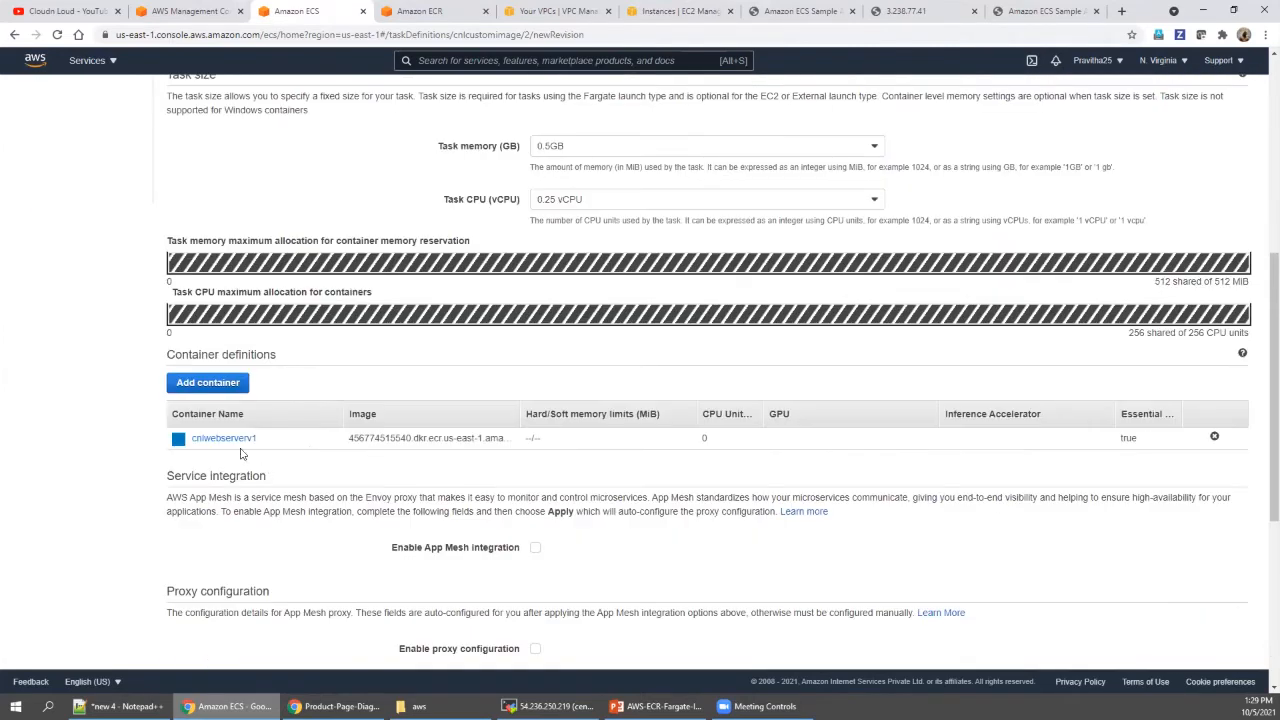
click(1215, 438)
Step: Rename the task definition to cnlcustomimagev2
scroll(726, 297, up, 5)
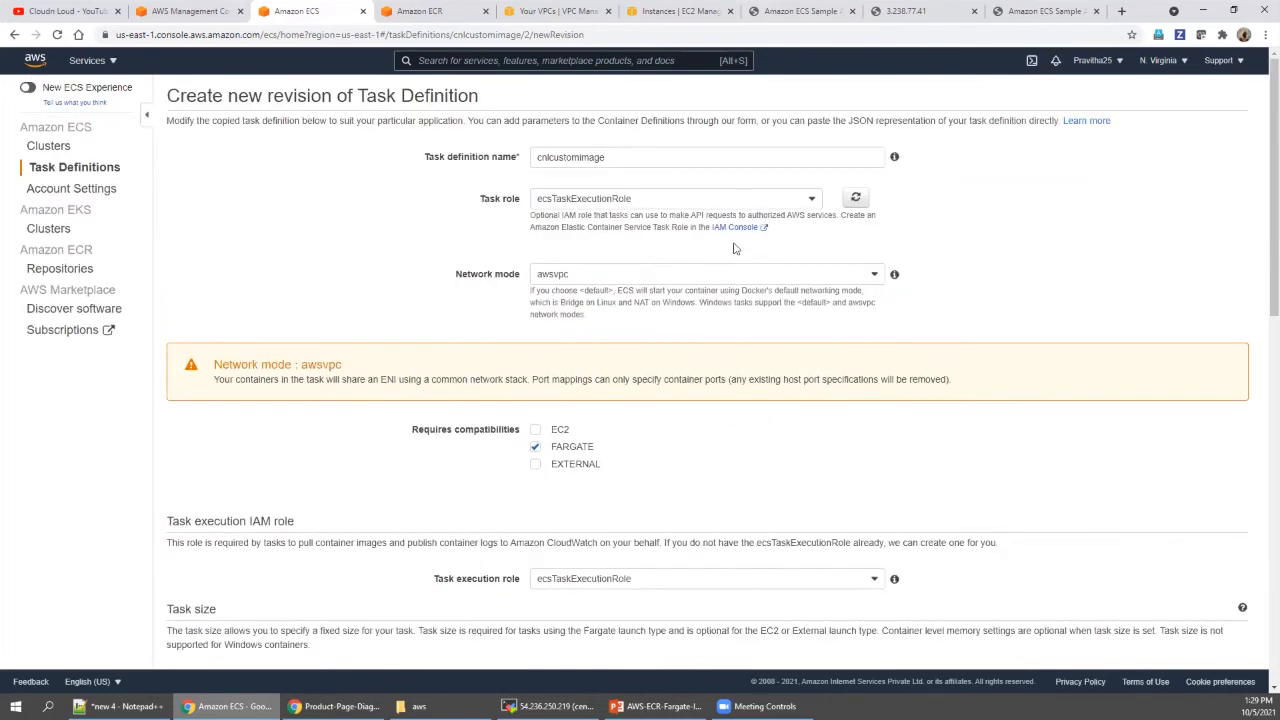
click(626, 157)
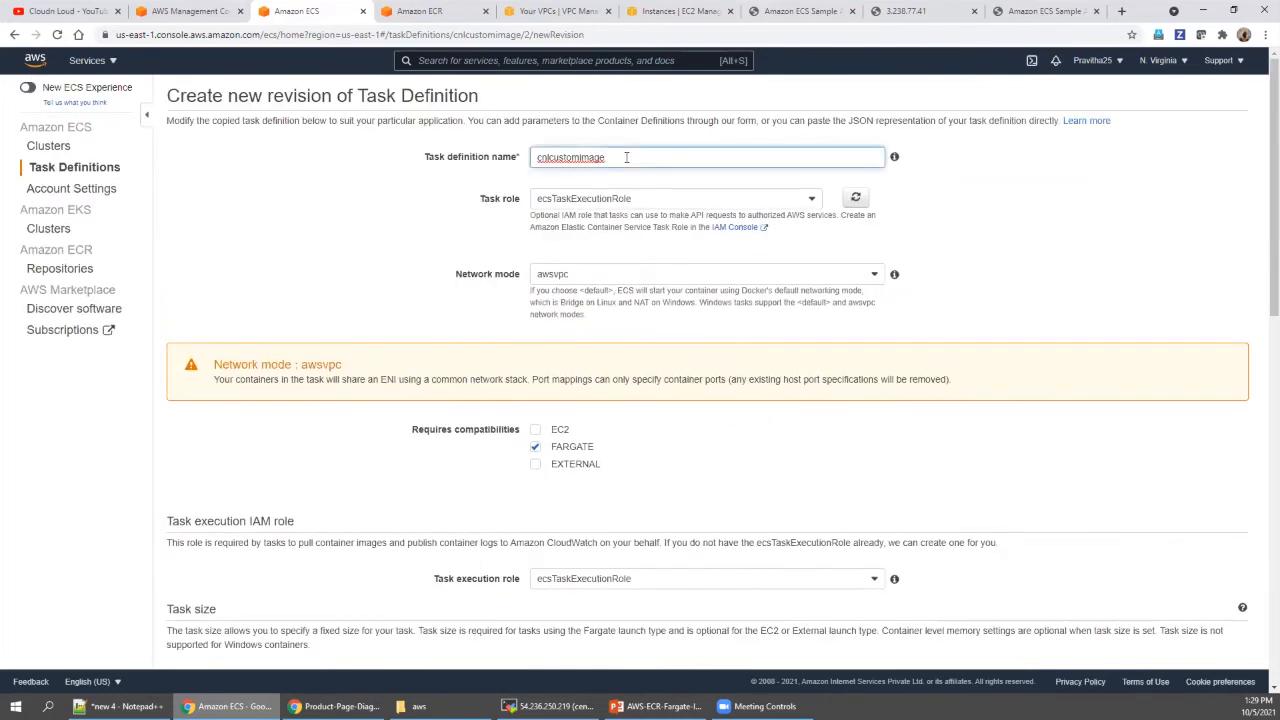
text(v2)
Step: Start adding a container to the task definition and copy the aws-ecr-nginx:2.0.0 image URI from the Notepad++ notes
scroll(630, 243, down, 10)
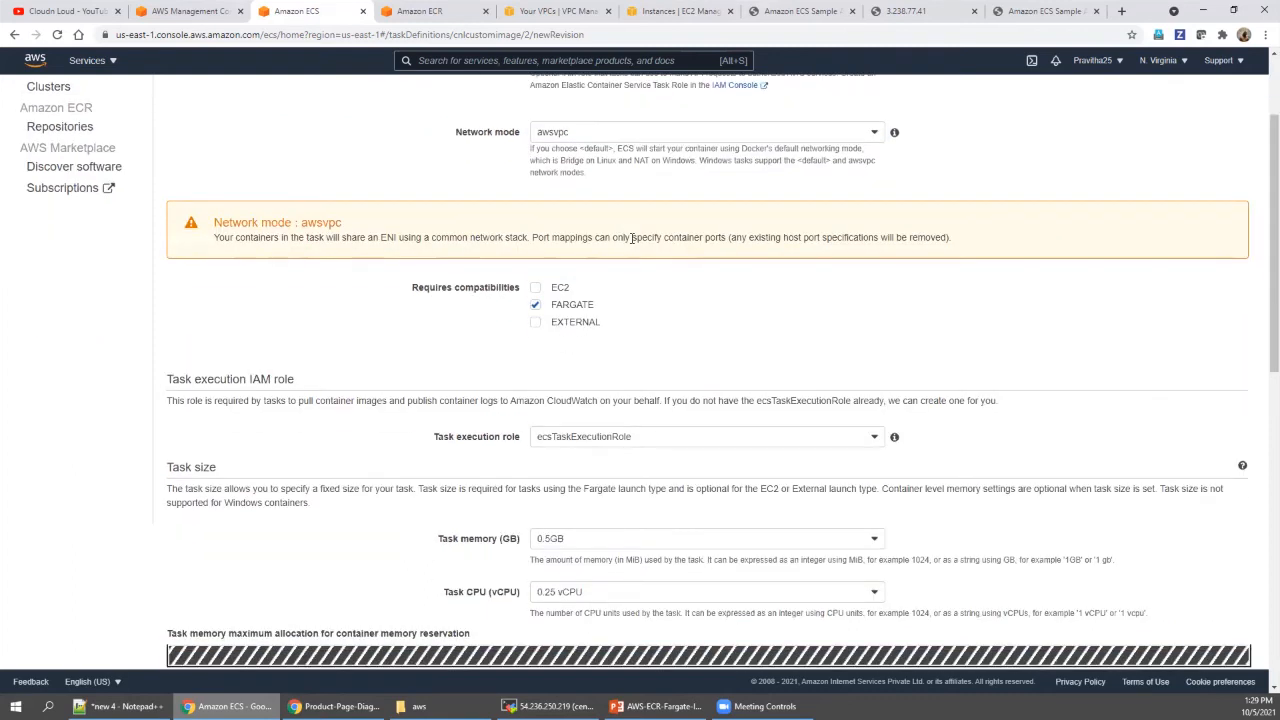
click(229, 253)
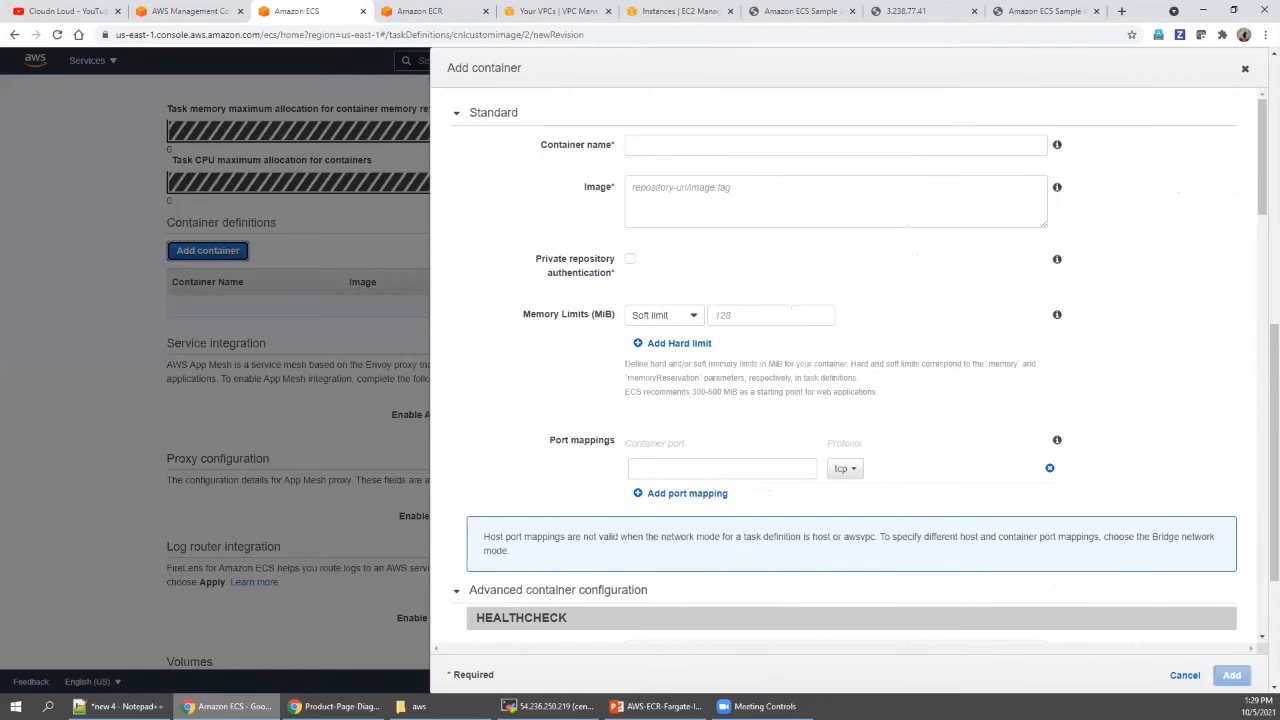
click(120, 706)
drag(884, 273, 60, 273)
key(ctrl+c)
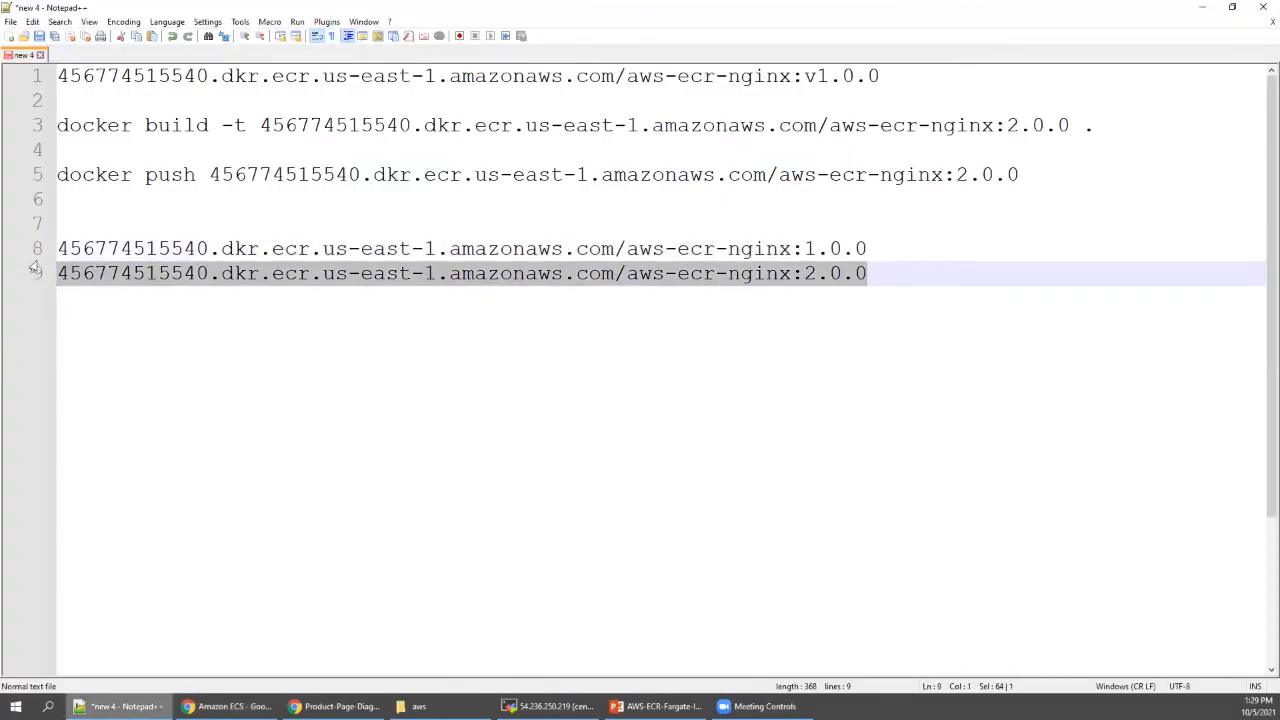
Step: Add container cnlwebversion2 with the copied aws-ecr-nginx:2.0.0 image URI and container port 80, and create the cnlcustomimagev2 task definition
click(228, 706)
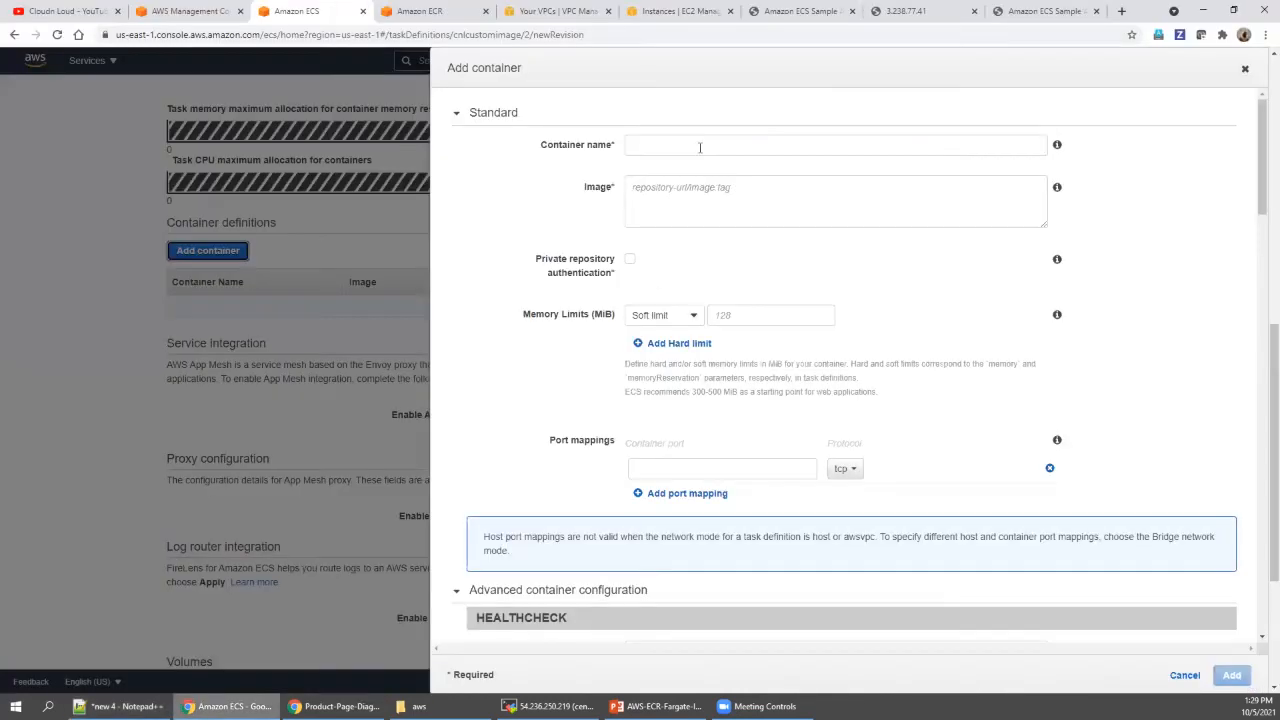
click(694, 147)
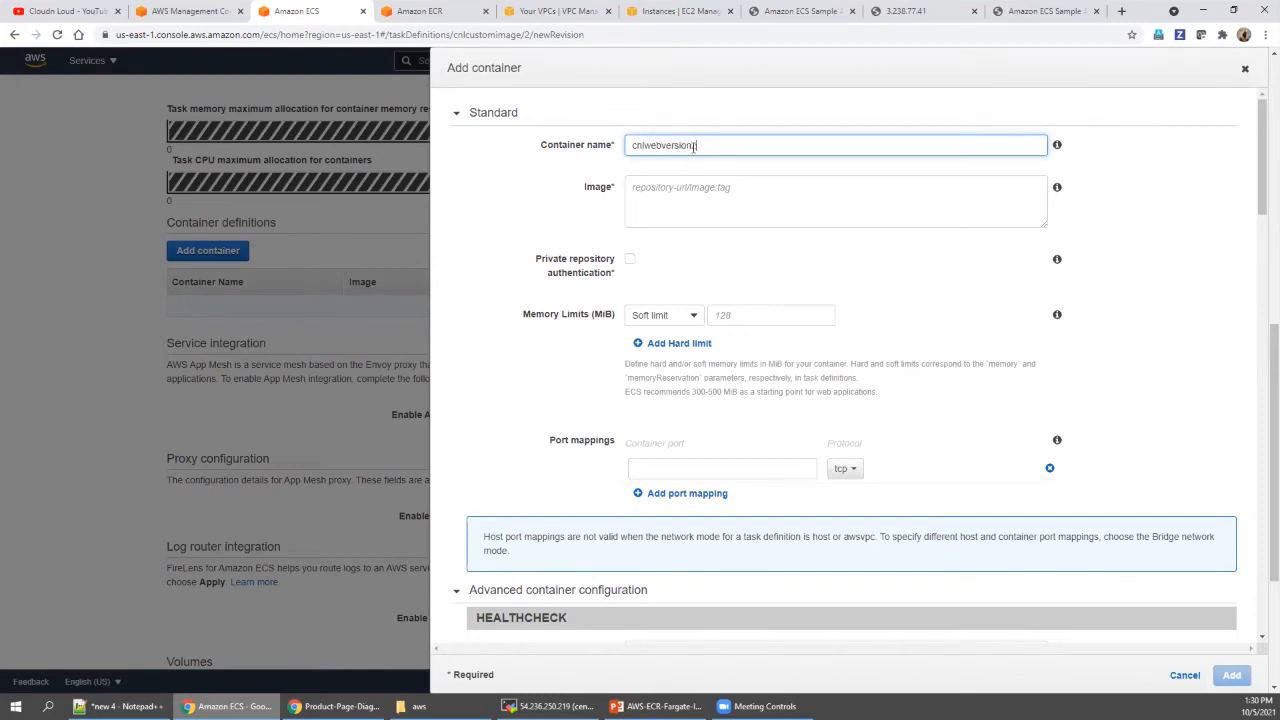
click(731, 198)
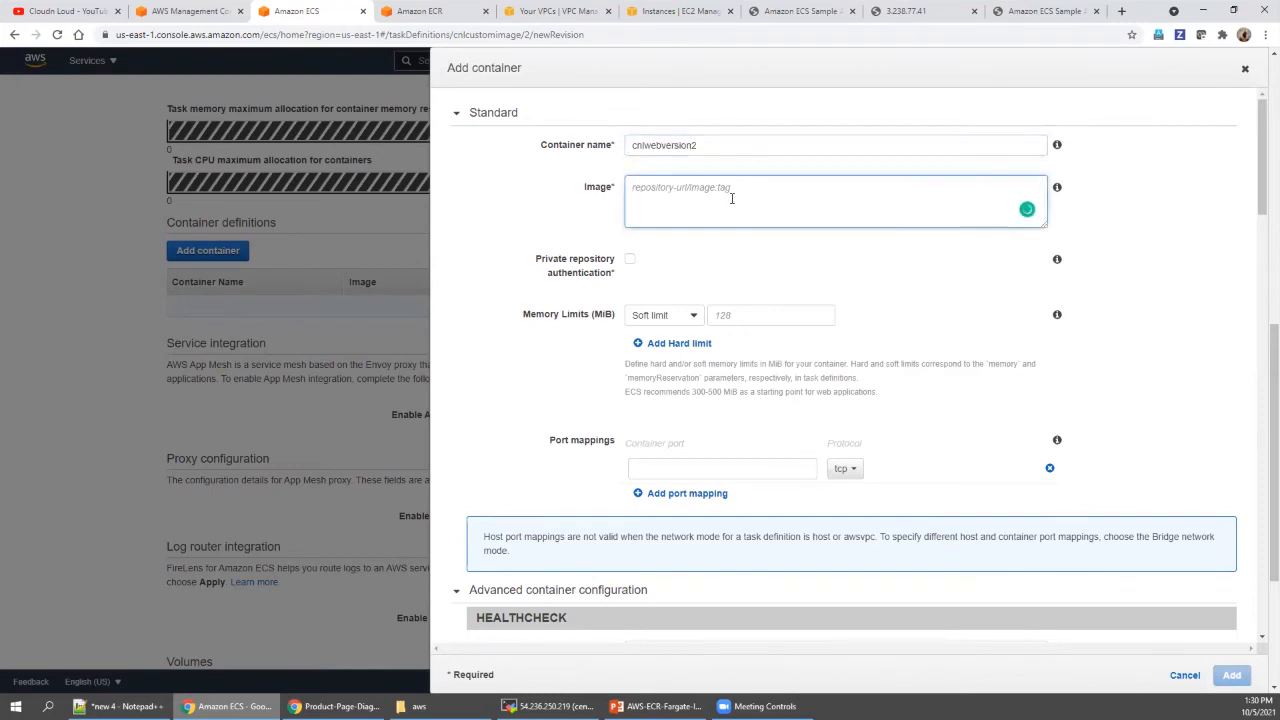
key(ctrl+v)
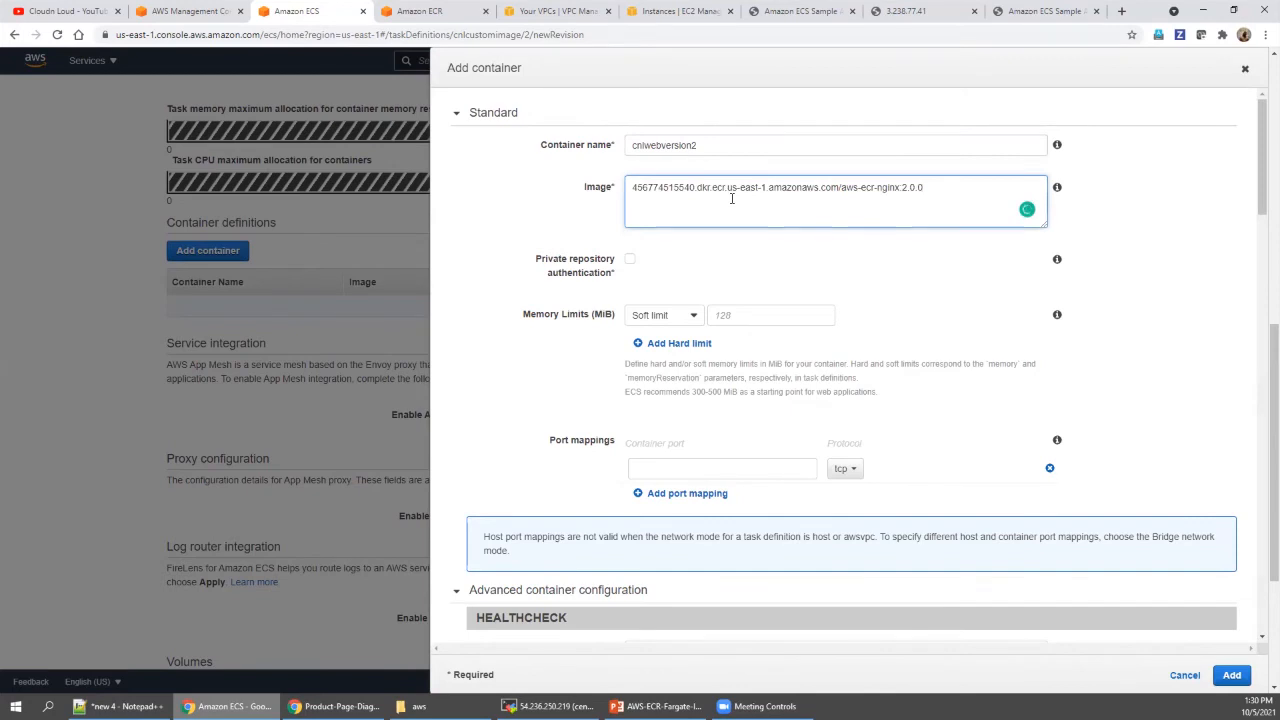
scroll(689, 268, down, 2)
click(689, 263)
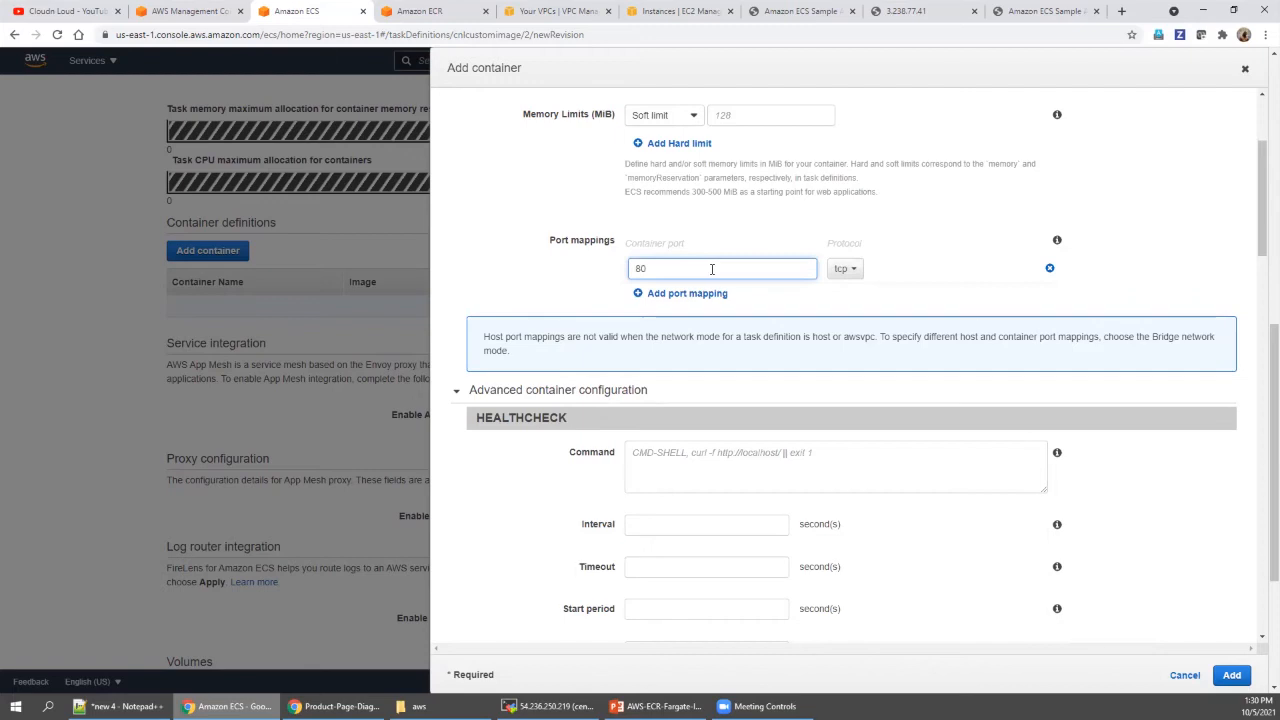
scroll(712, 269, down, 2)
click(1231, 675)
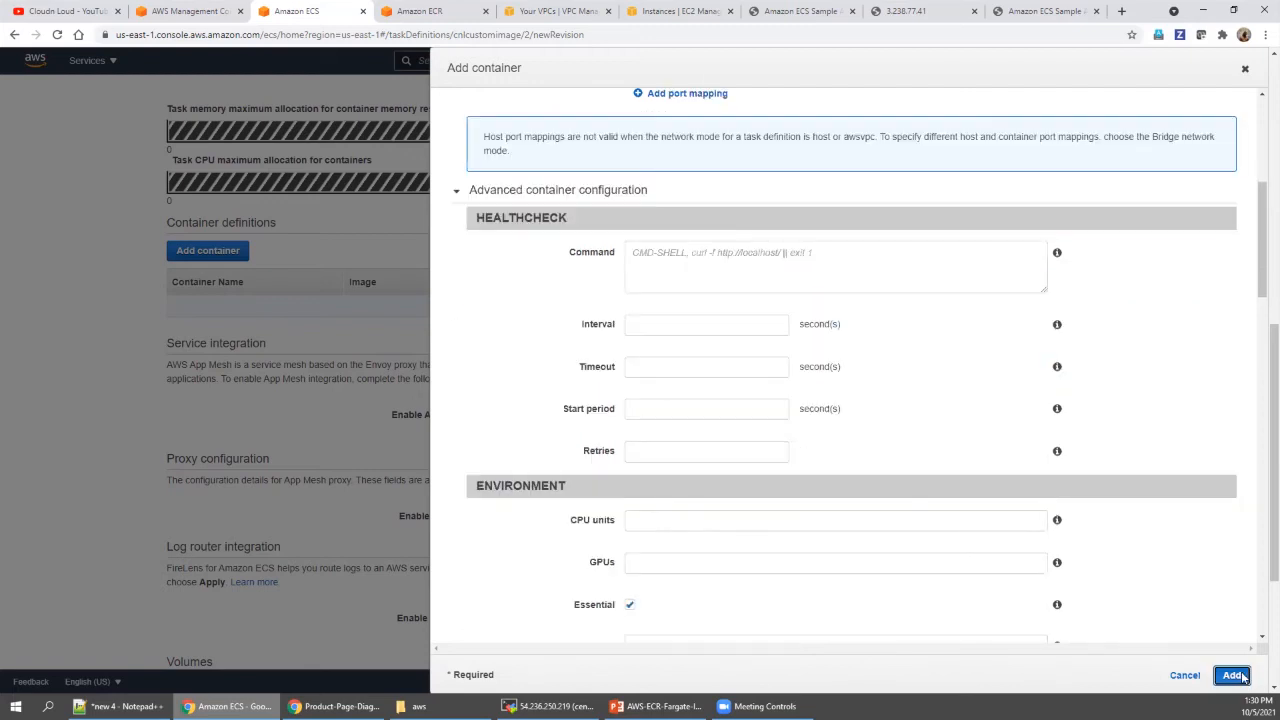
scroll(422, 418, down, 3)
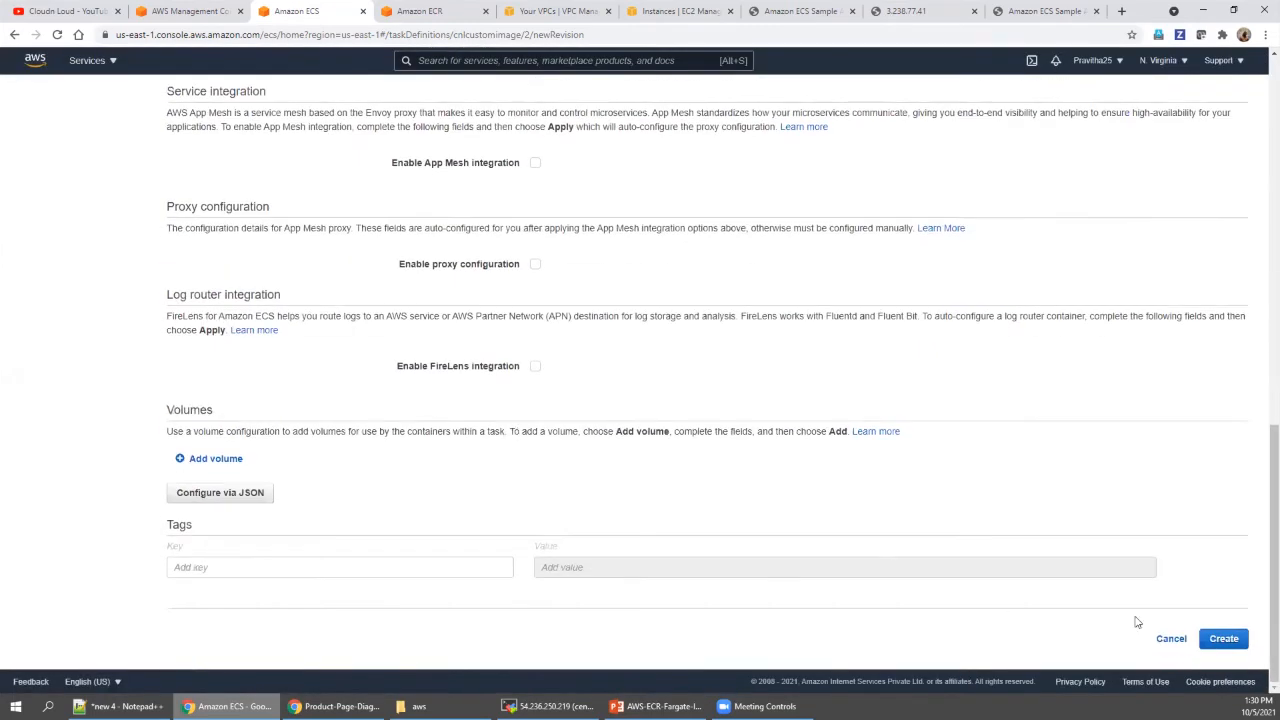
click(1224, 639)
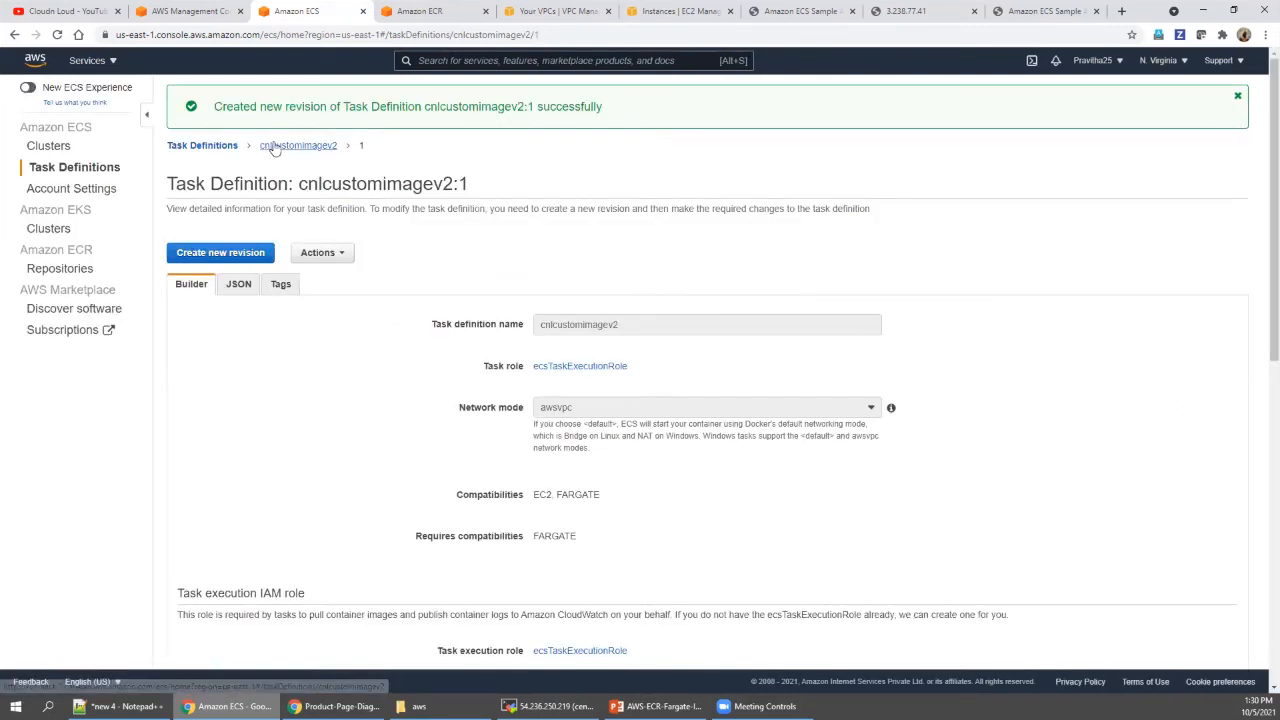
Step: Check the active revisions of the cnlcustomimage task definition and return to the task definitions list
click(227, 149)
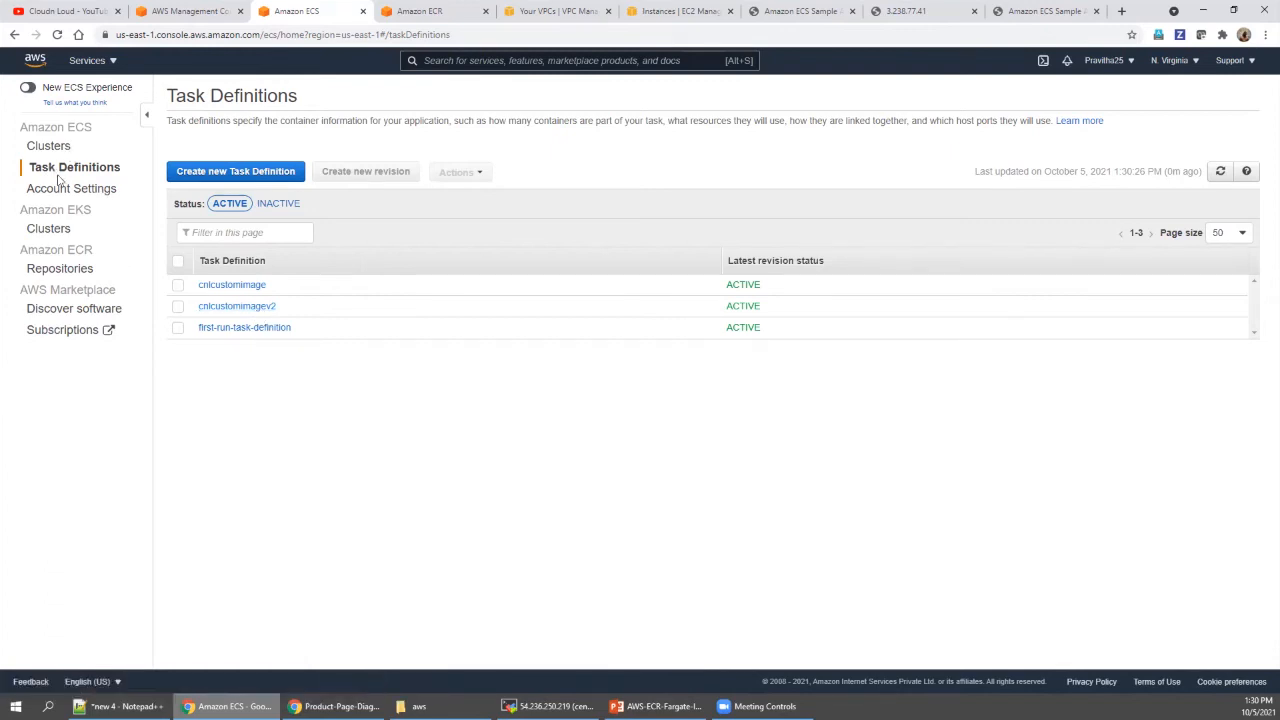
click(222, 288)
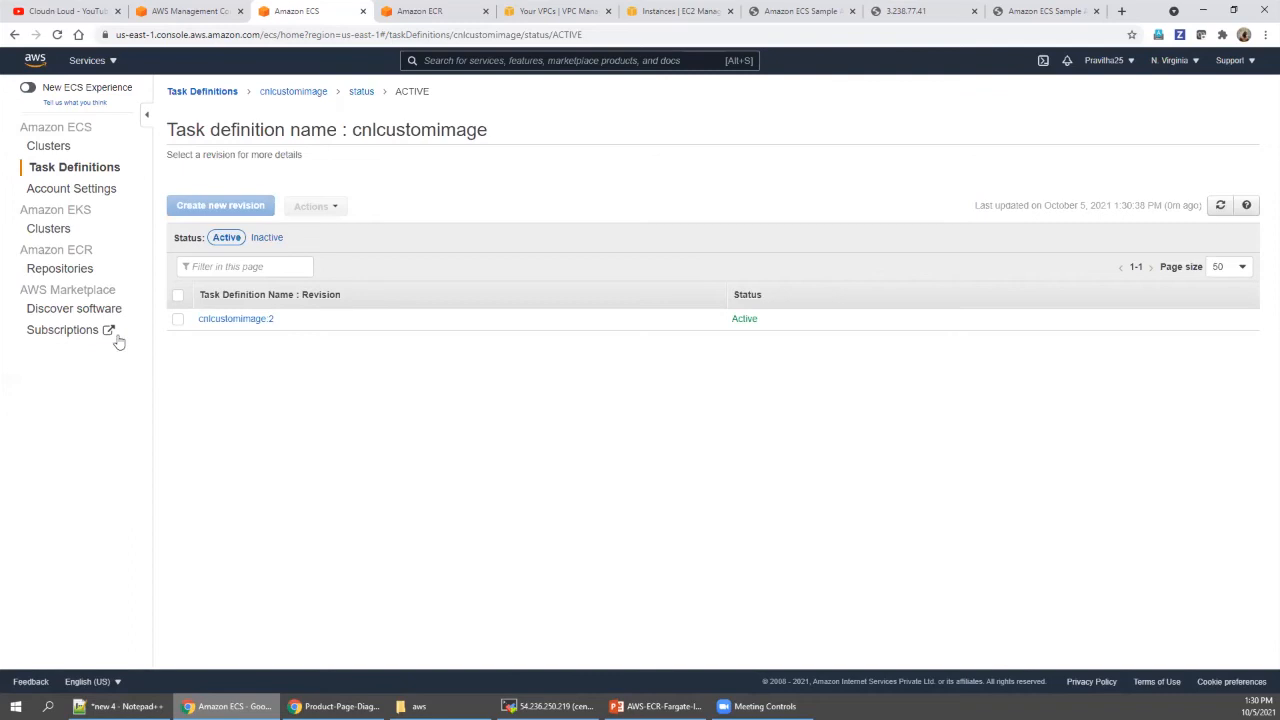
click(177, 320)
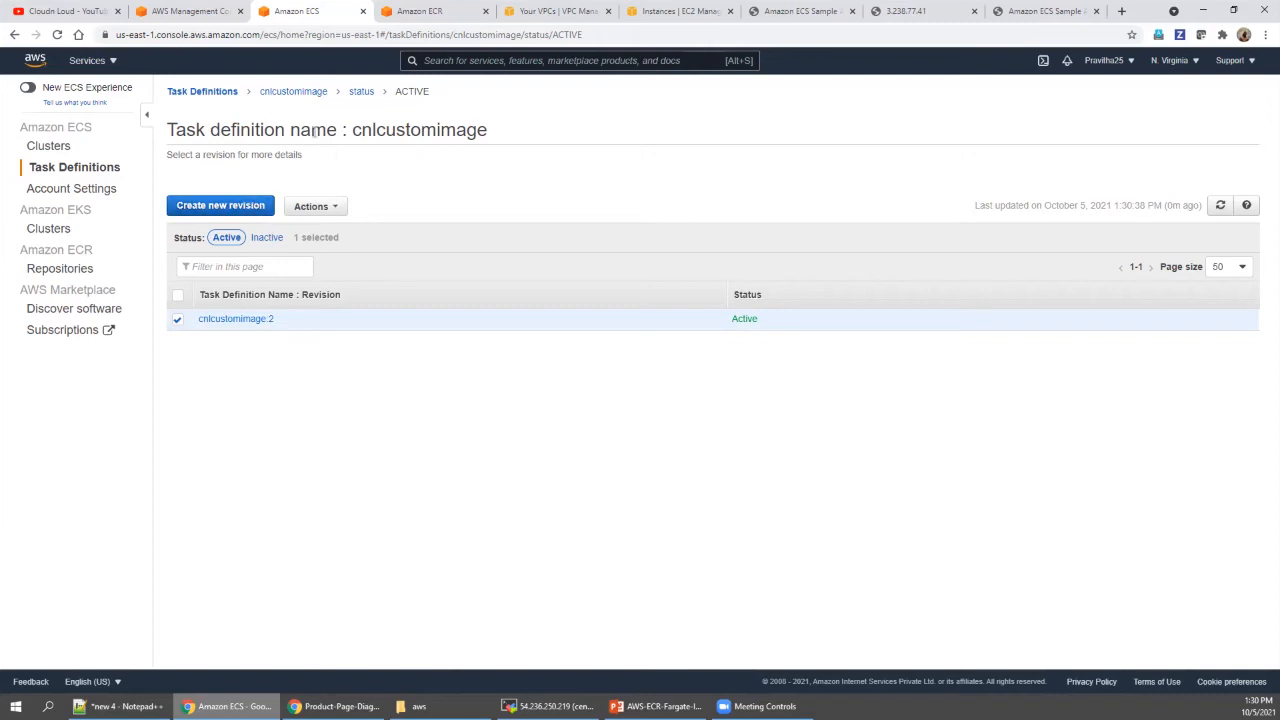
click(310, 93)
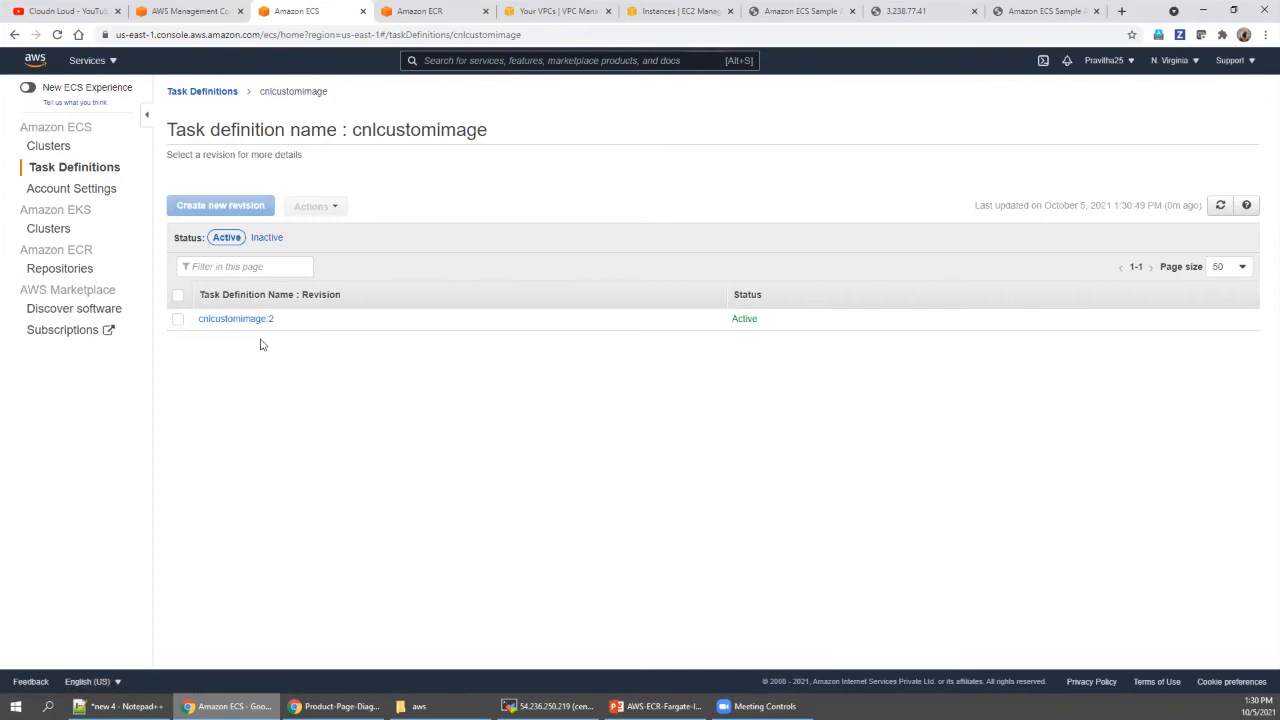
click(205, 93)
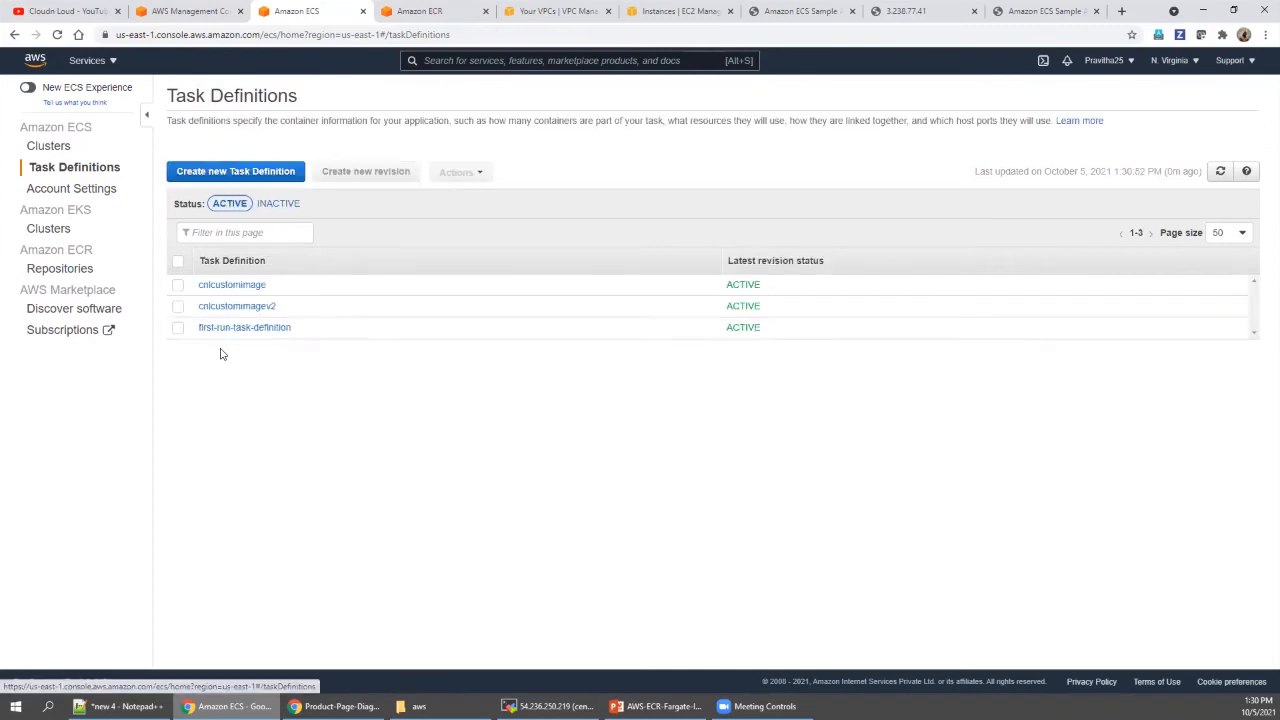
Step: Deregister revision 1 of the cnlcustomimagev2 task definition
click(178, 307)
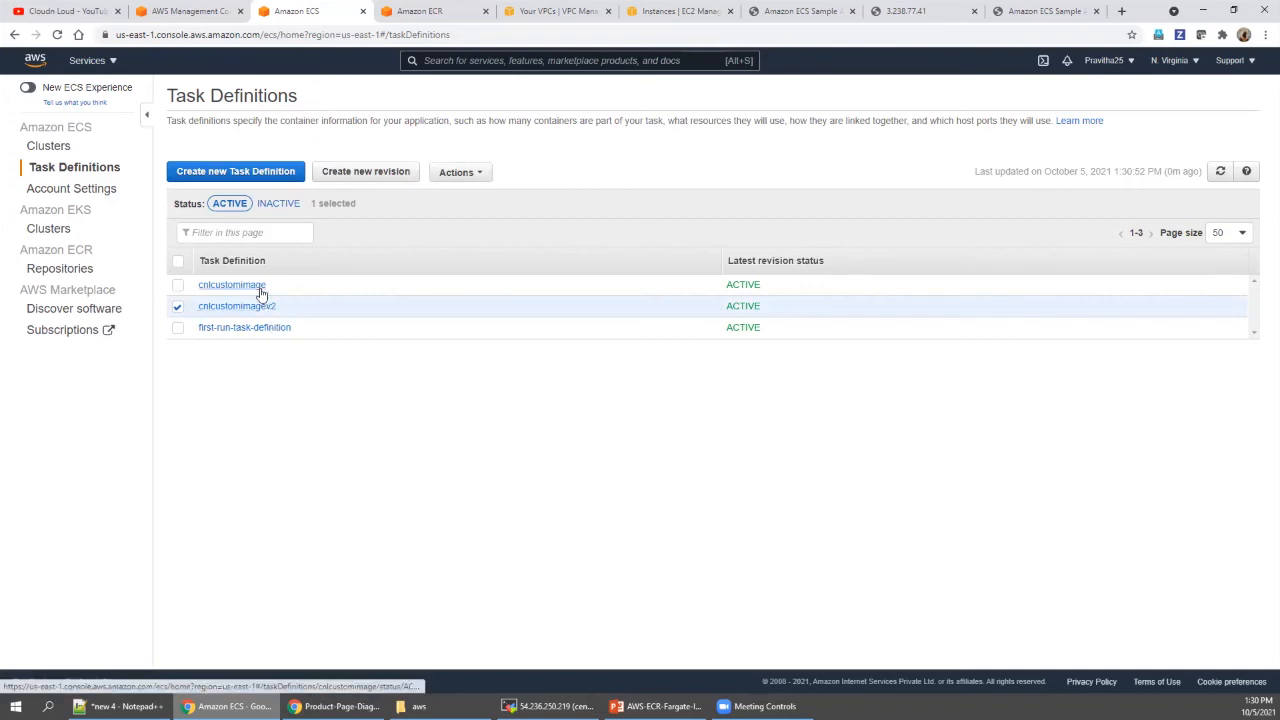
click(459, 173)
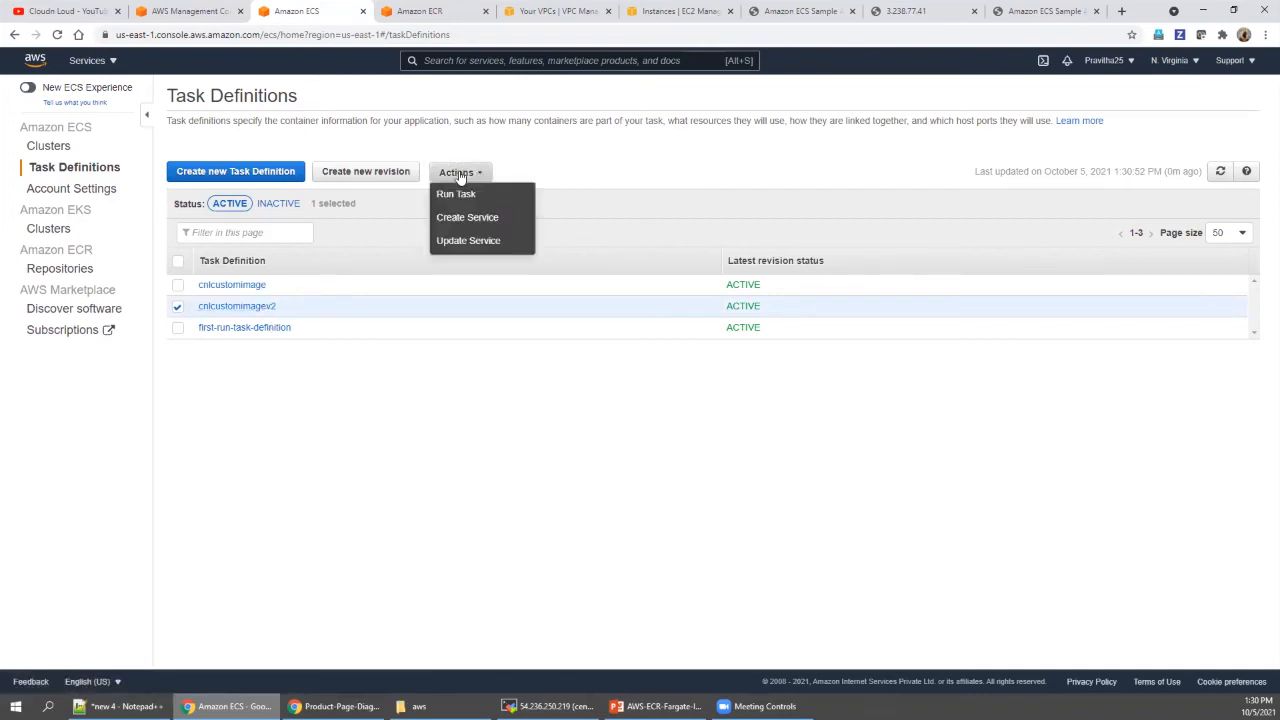
click(237, 309)
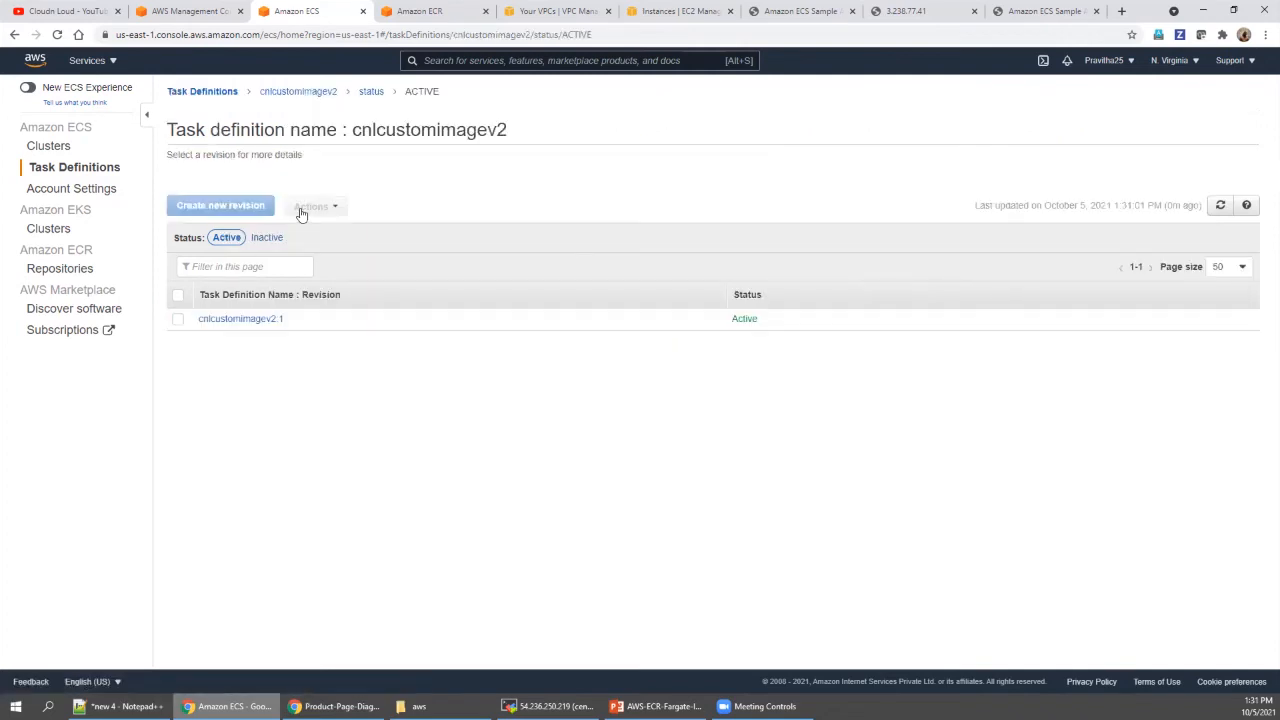
click(177, 319)
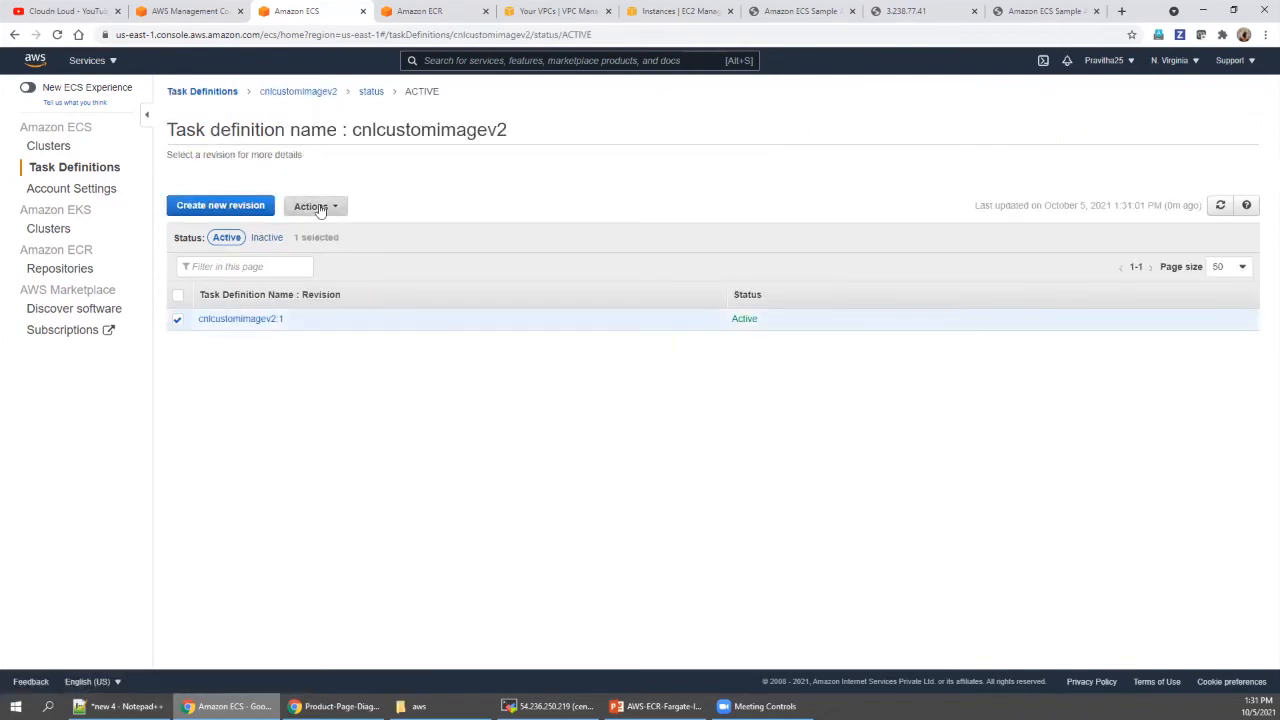
click(325, 208)
click(326, 297)
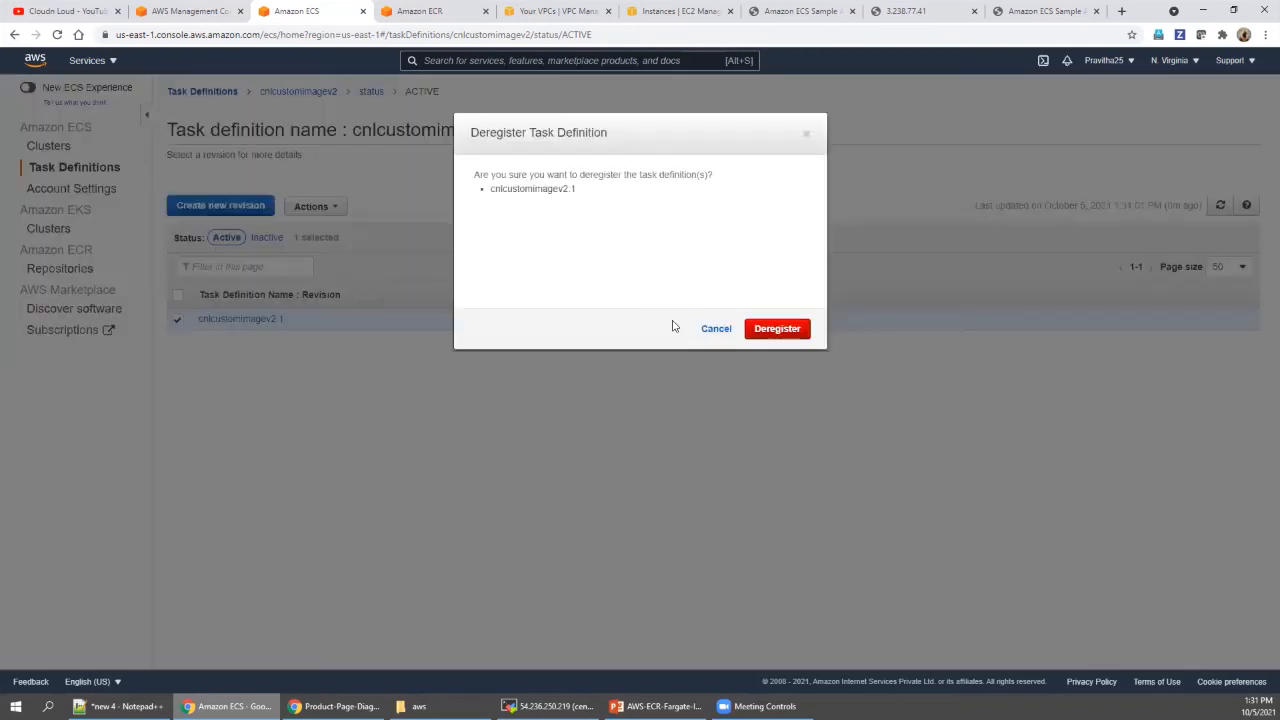
click(771, 332)
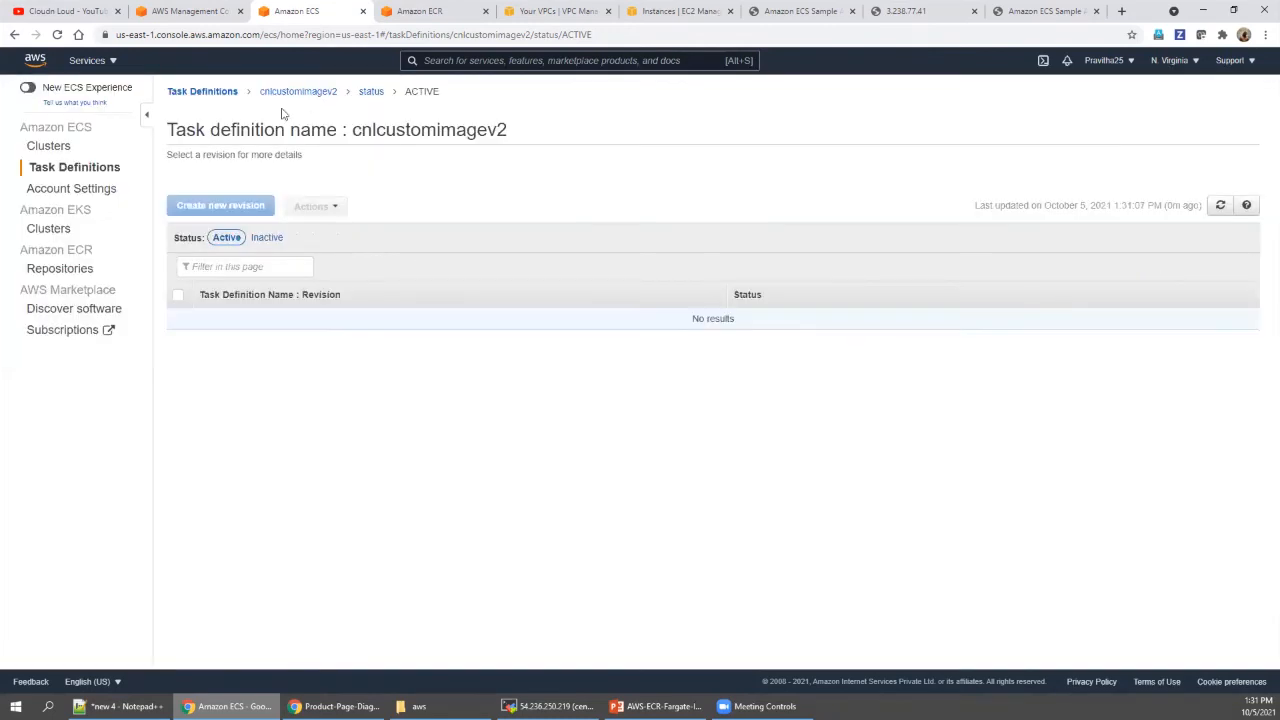
Step: Start a new revision of the cnlcustomimage task definition from cnlcustomimage:2 and remove its cnlwebserverv1 container
click(214, 93)
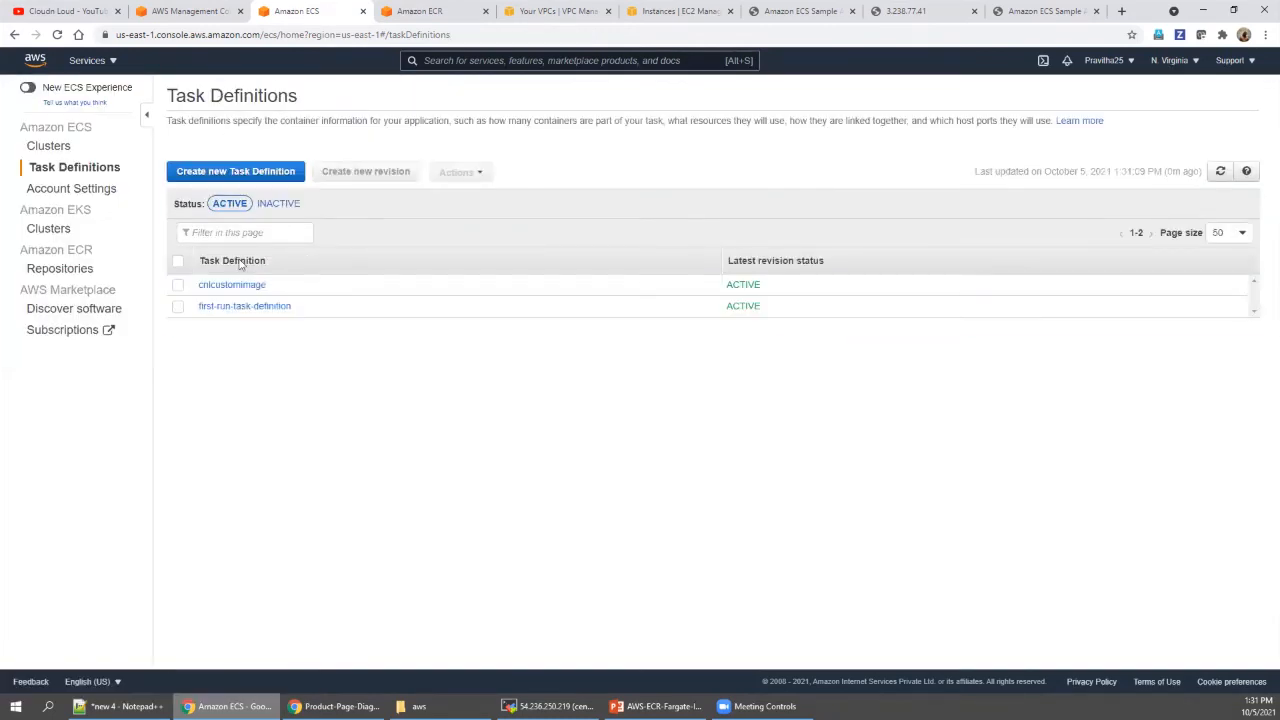
click(244, 288)
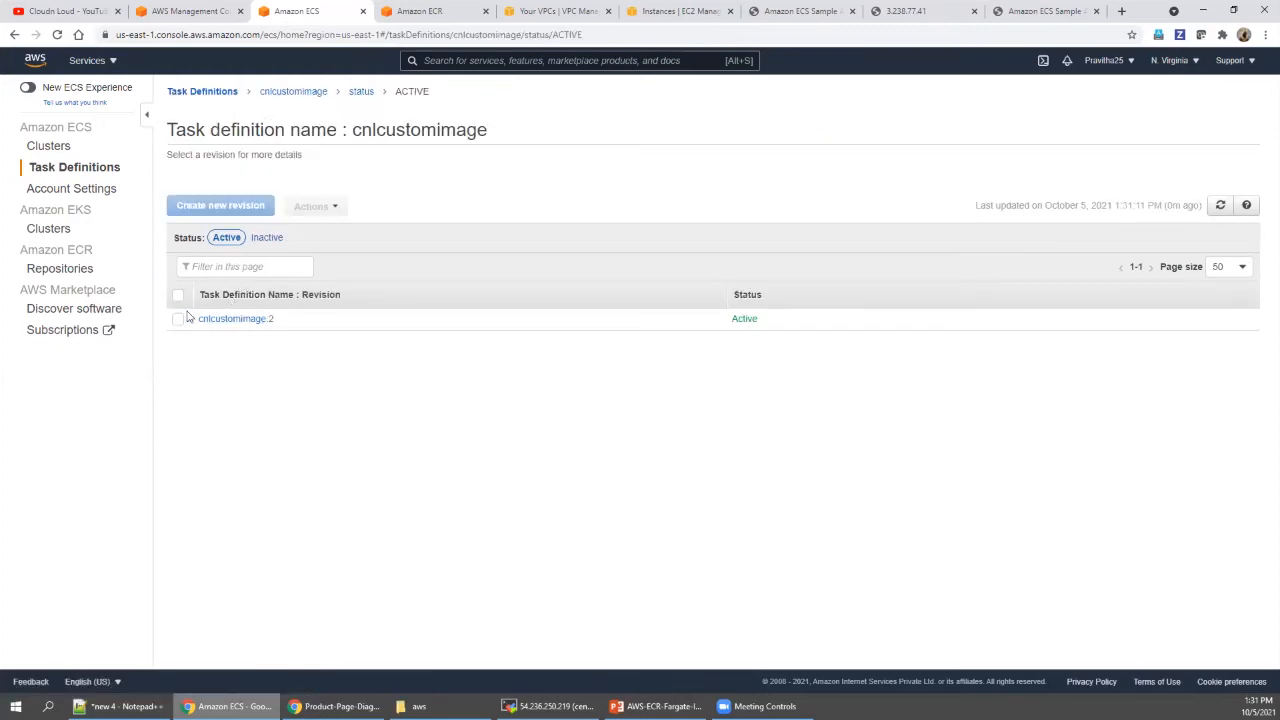
click(177, 319)
click(209, 210)
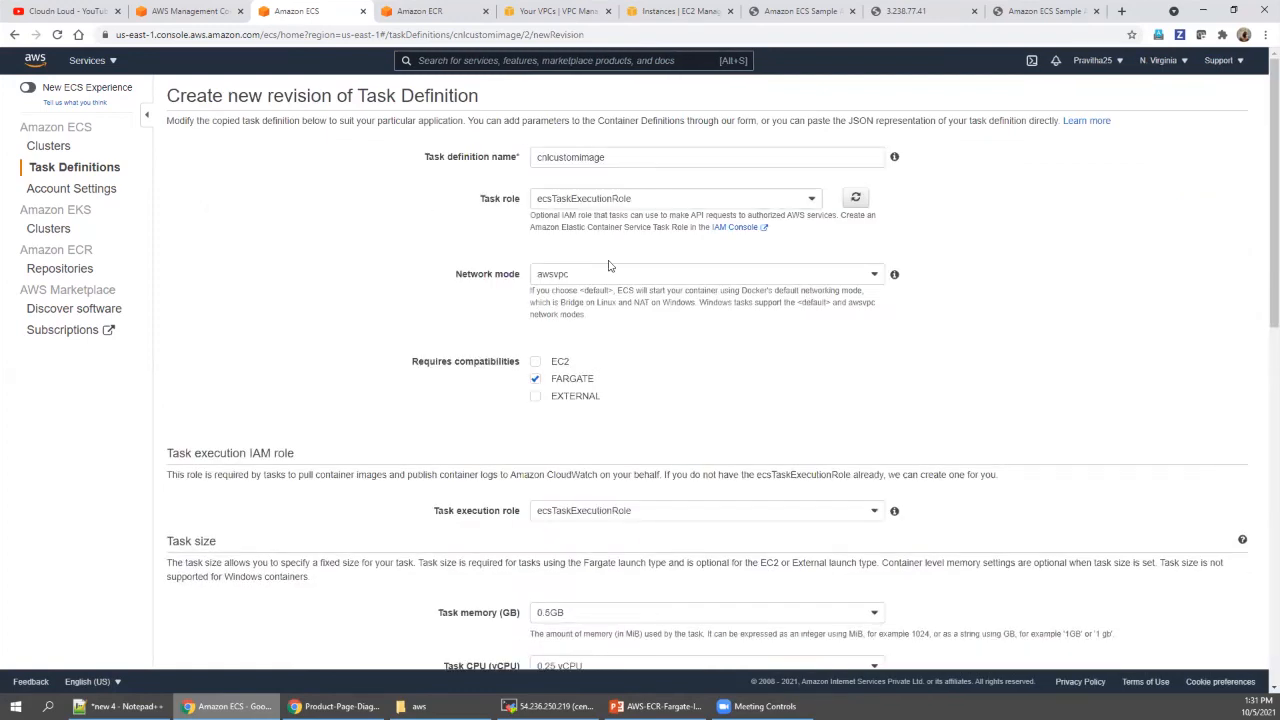
scroll(609, 266, down, 5)
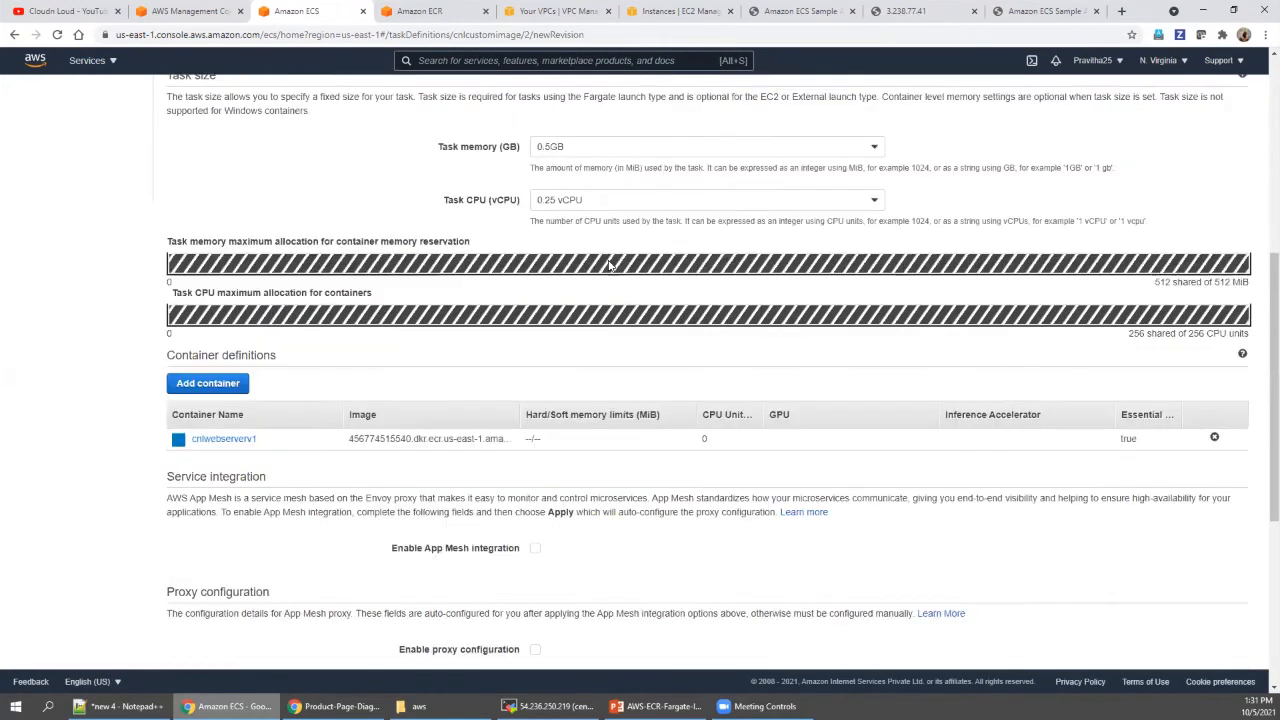
click(1215, 438)
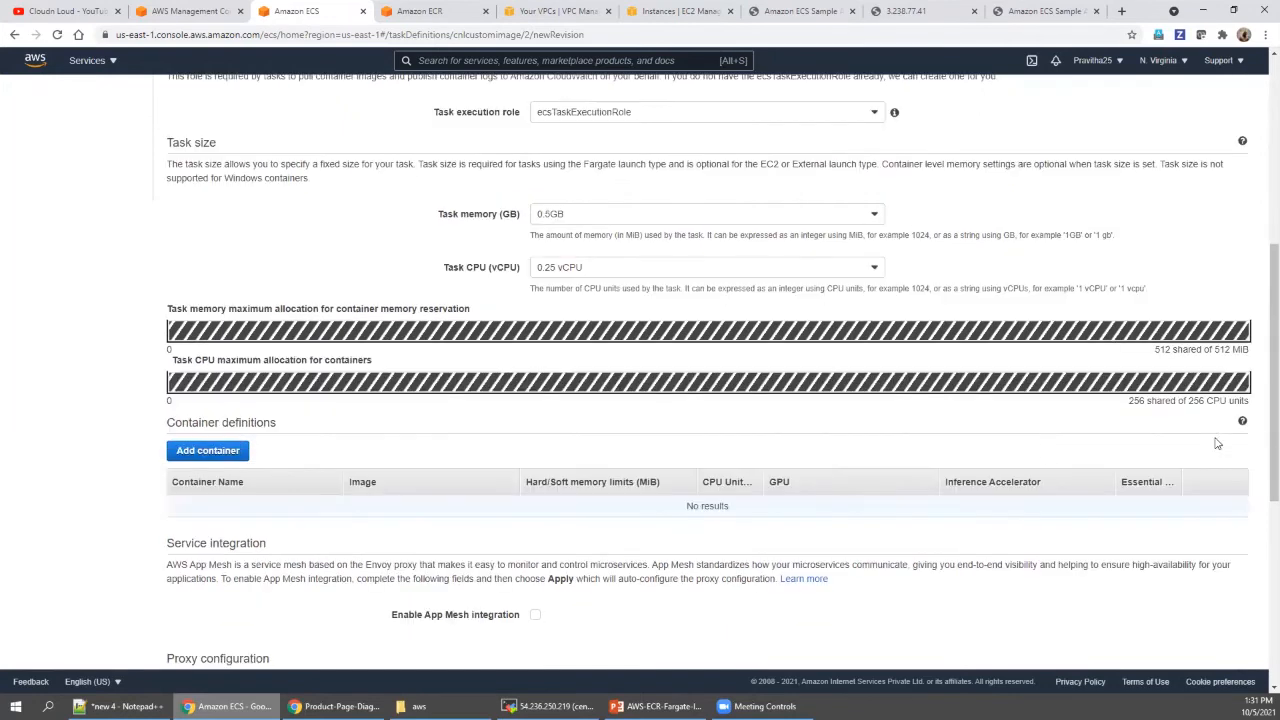
Step: Add a container named cnlwebversion2 with the aws-ecr-nginx:2.0.0 image URI and container port 80 to the cnlcustomimage revision
click(234, 457)
click(636, 149)
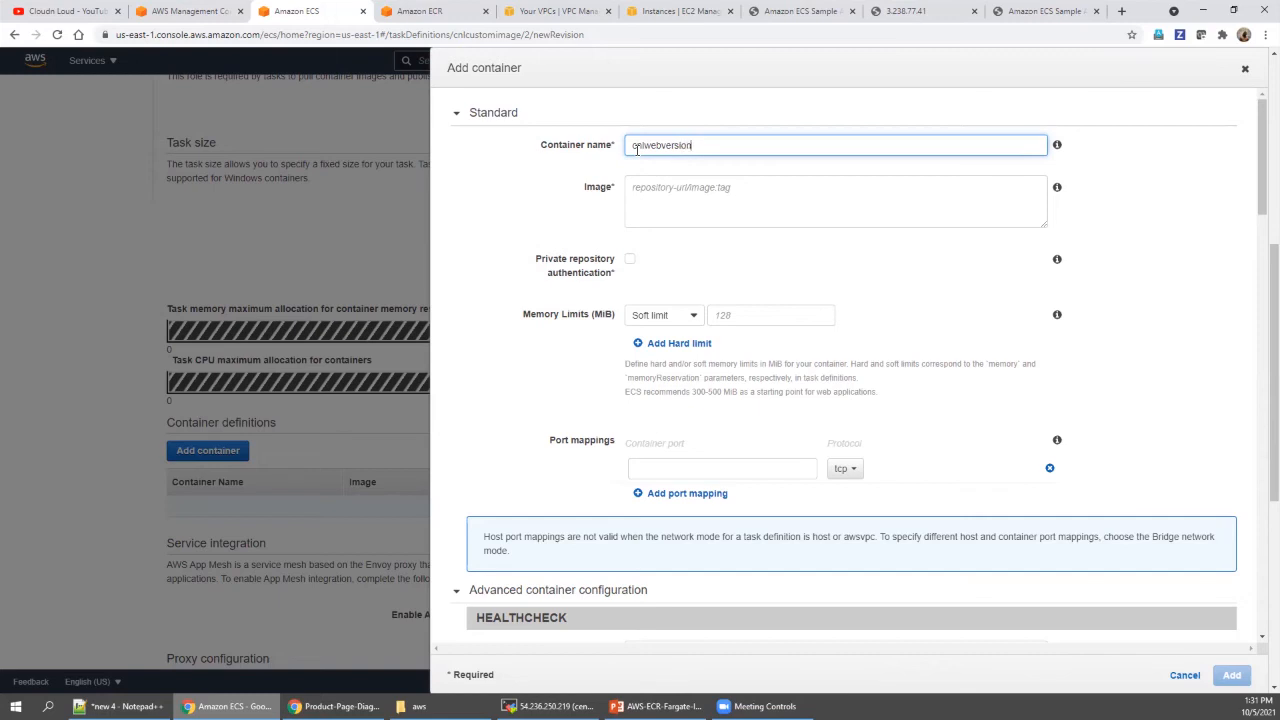
click(668, 190)
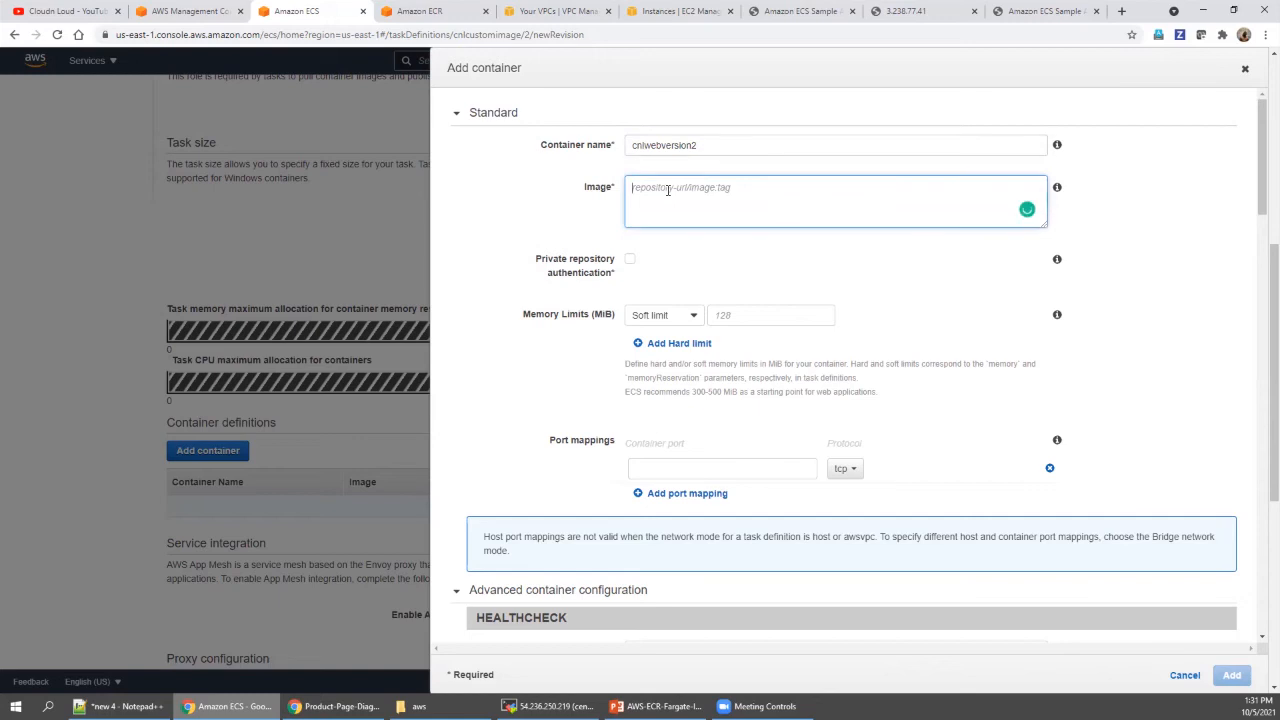
text(456774815540.dkr.ecr.us-east-1.amazonaws.com/aws-ecr-nginx:2.0.0)
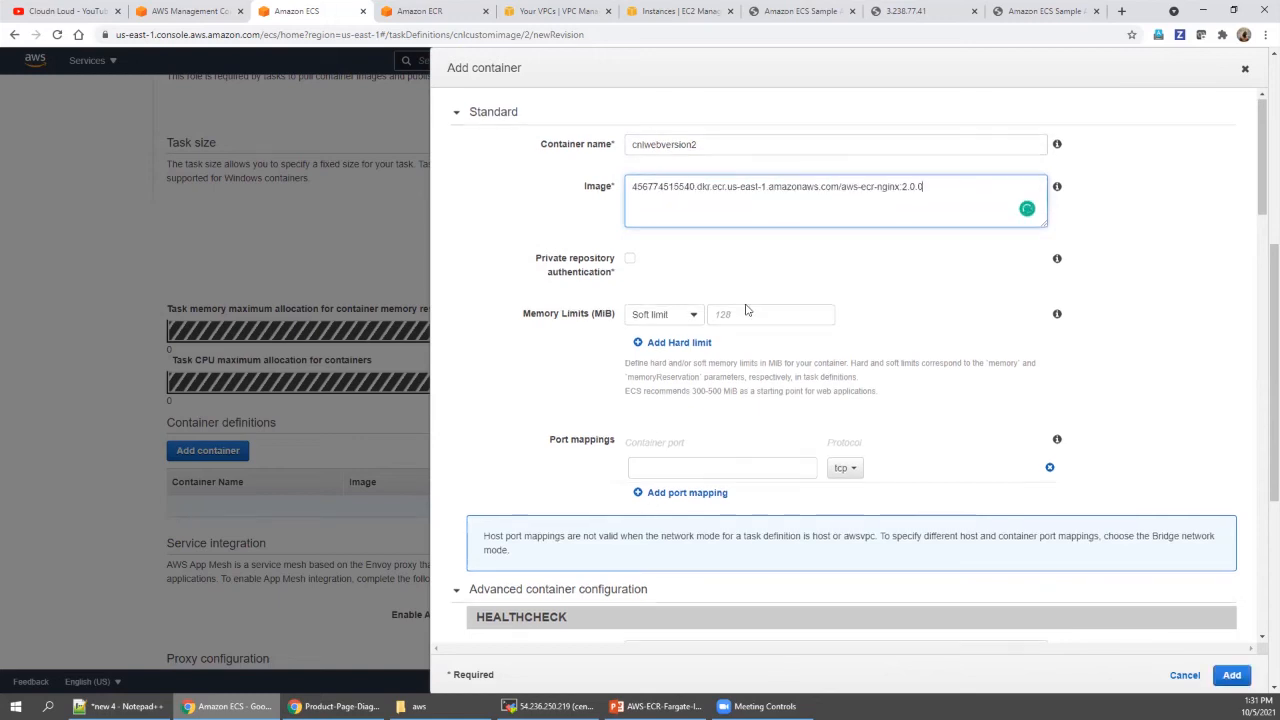
scroll(750, 320, down, 2)
click(762, 266)
text(80)
scroll(1123, 611, down, 2)
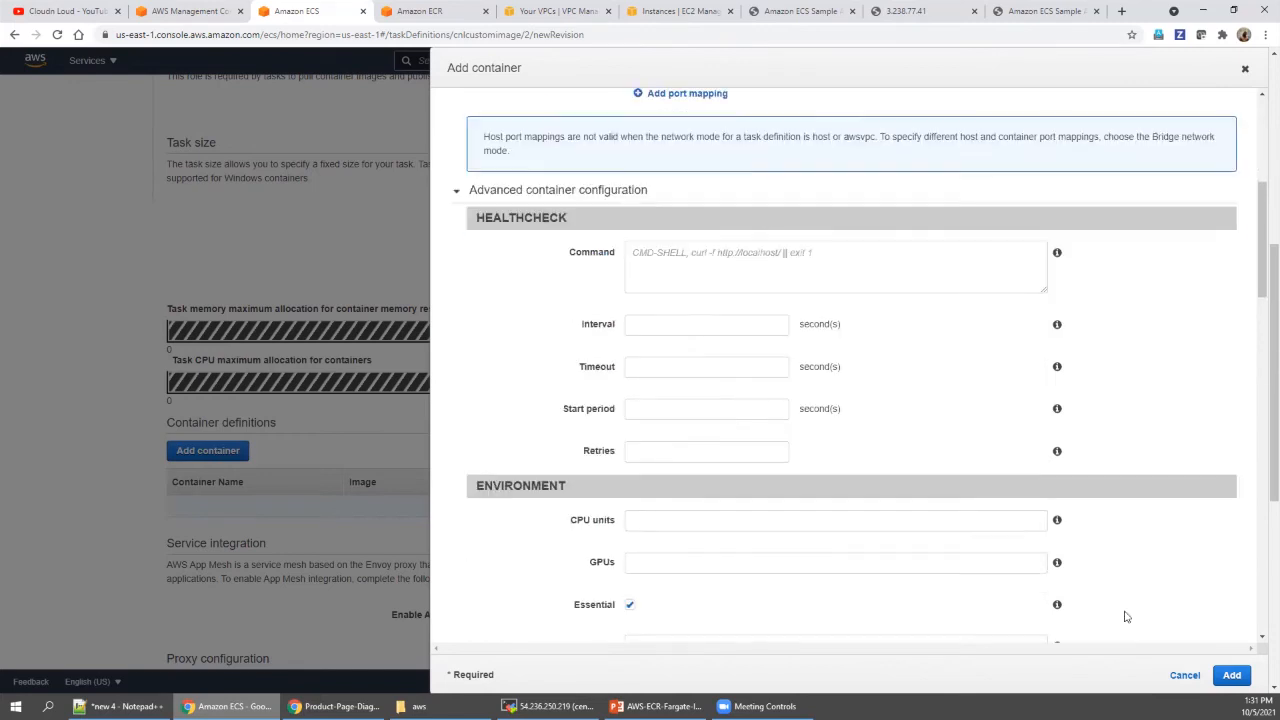
click(1232, 675)
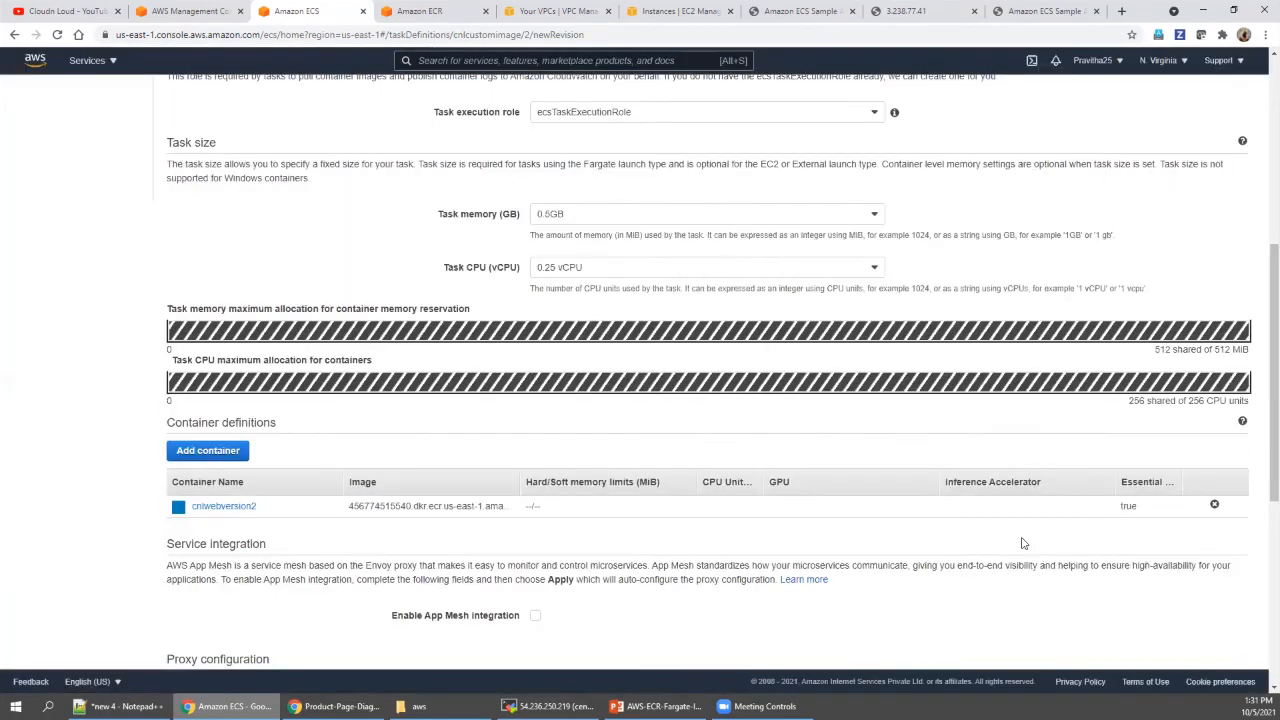
Step: Create the new cnlcustomimage revision and open the list of revisions for that task definition
scroll(1023, 543, down, 5)
click(1224, 640)
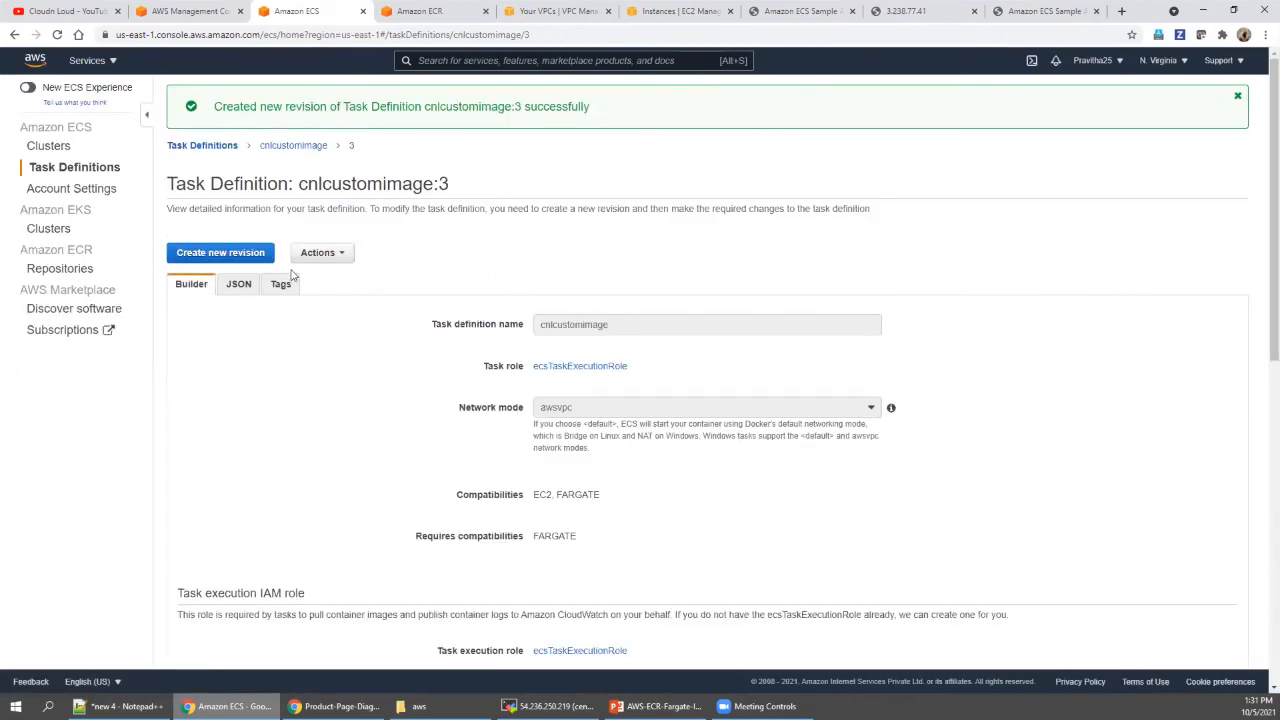
click(212, 148)
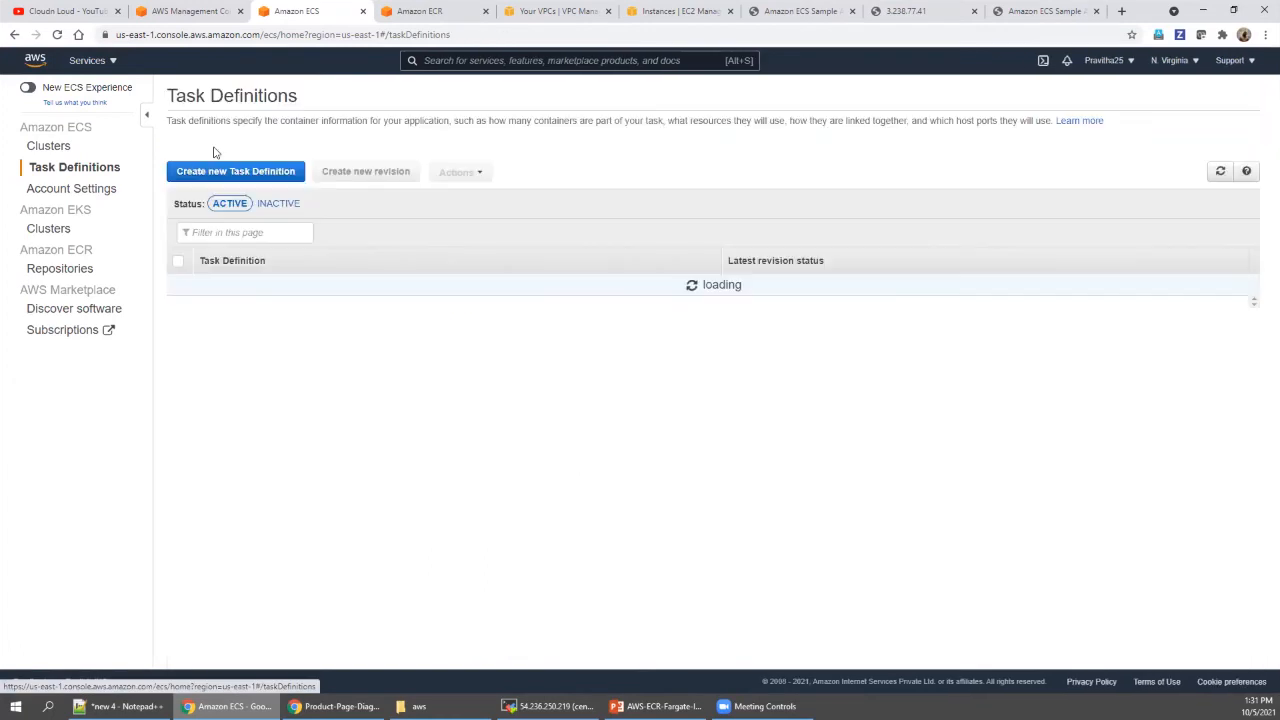
click(245, 286)
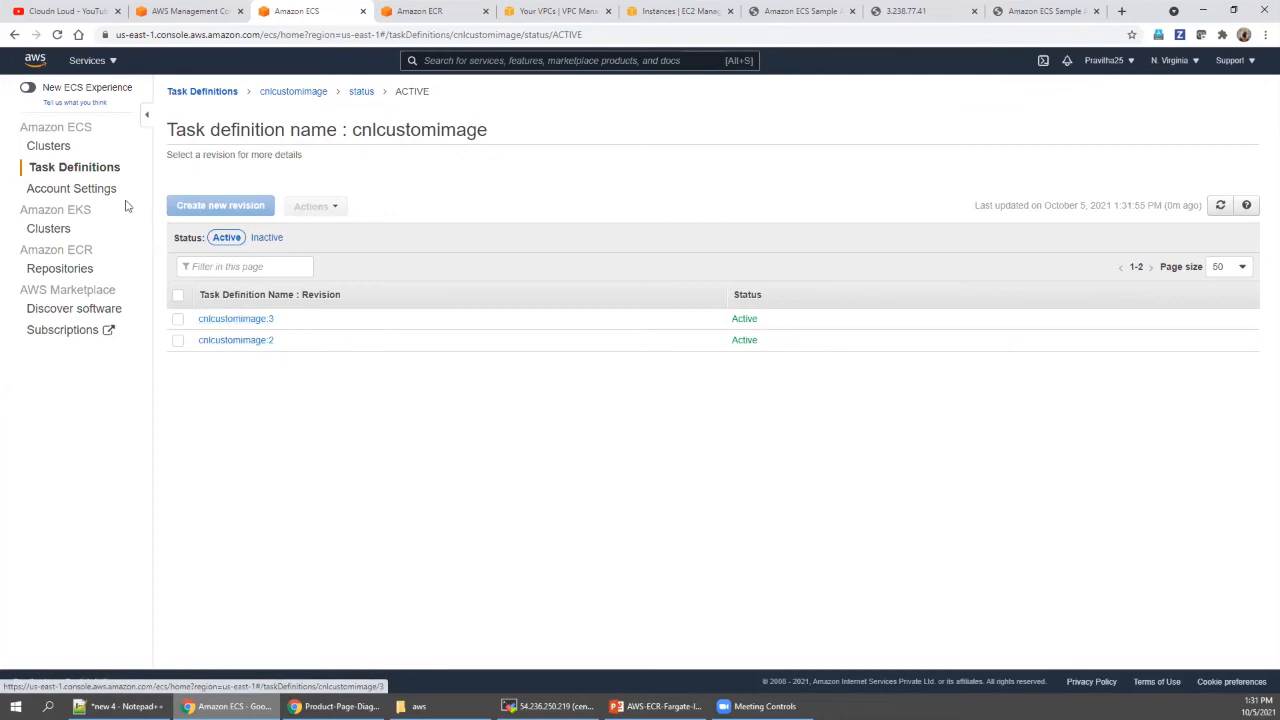
Step: Start a new service in the sampleapp cluster with the FARGATE launch type and revision 3 (latest) of the cnlcustomimage task definition
click(63, 150)
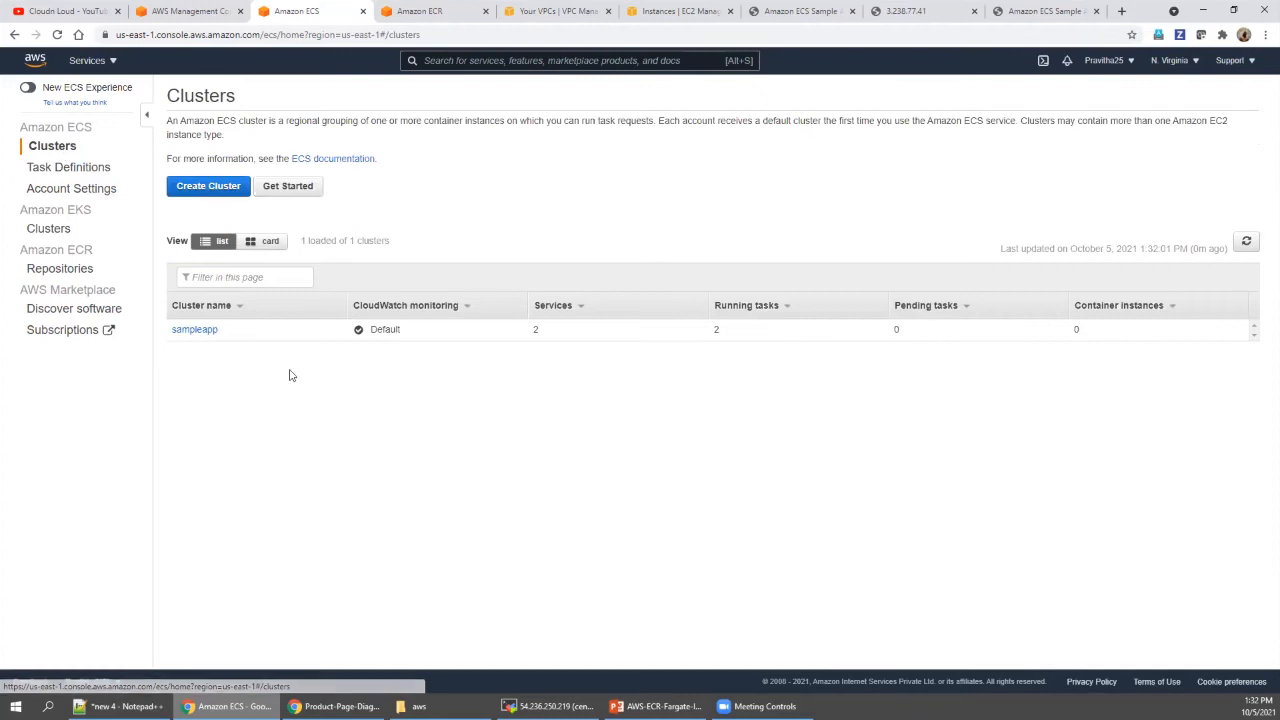
click(207, 333)
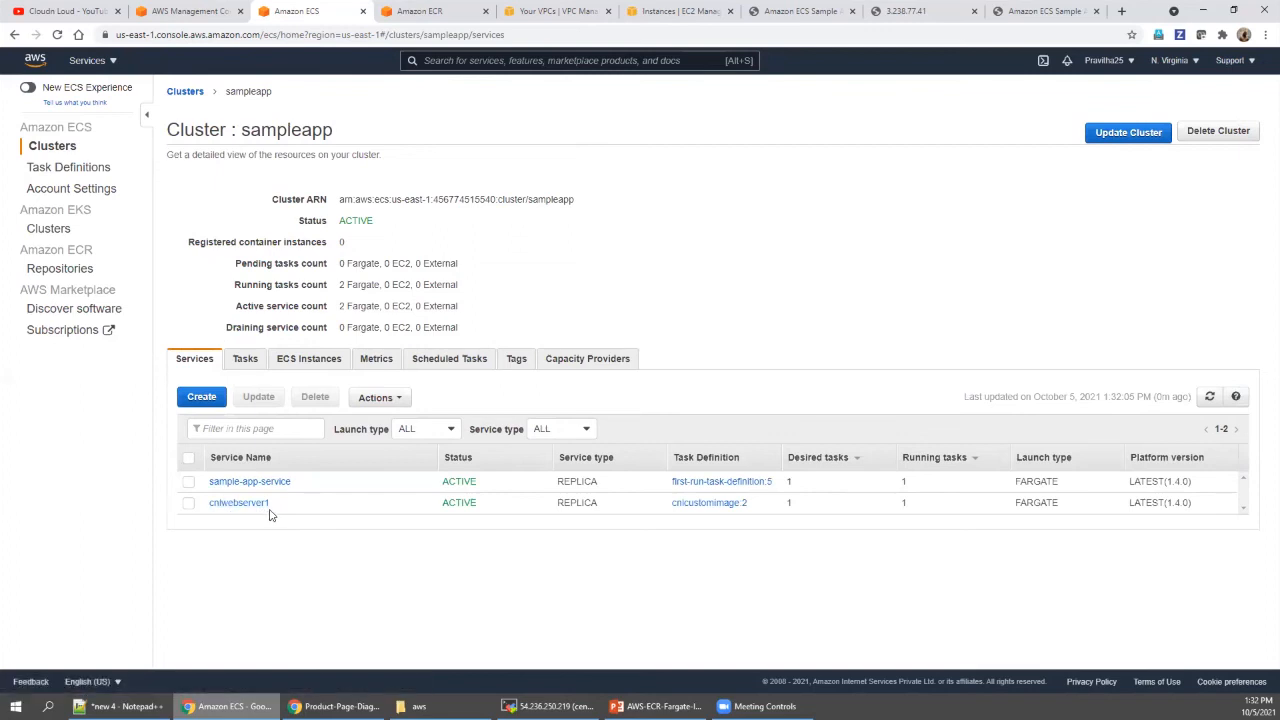
click(205, 398)
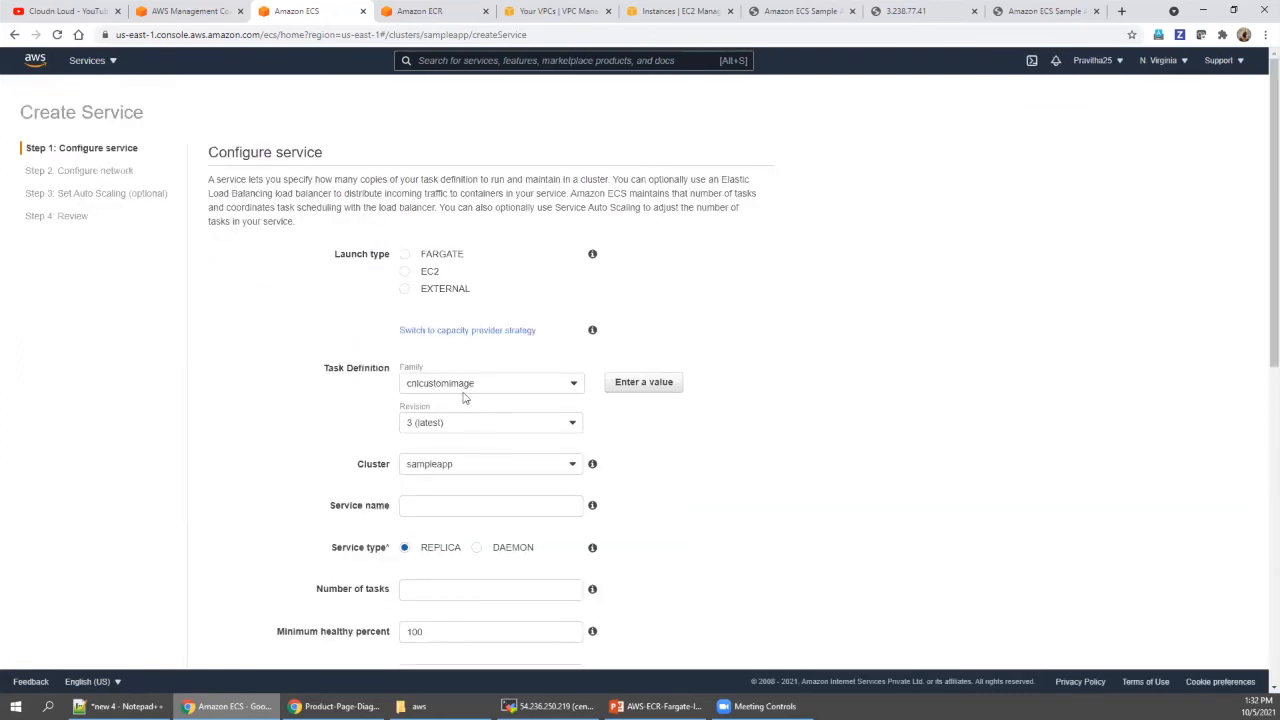
click(406, 257)
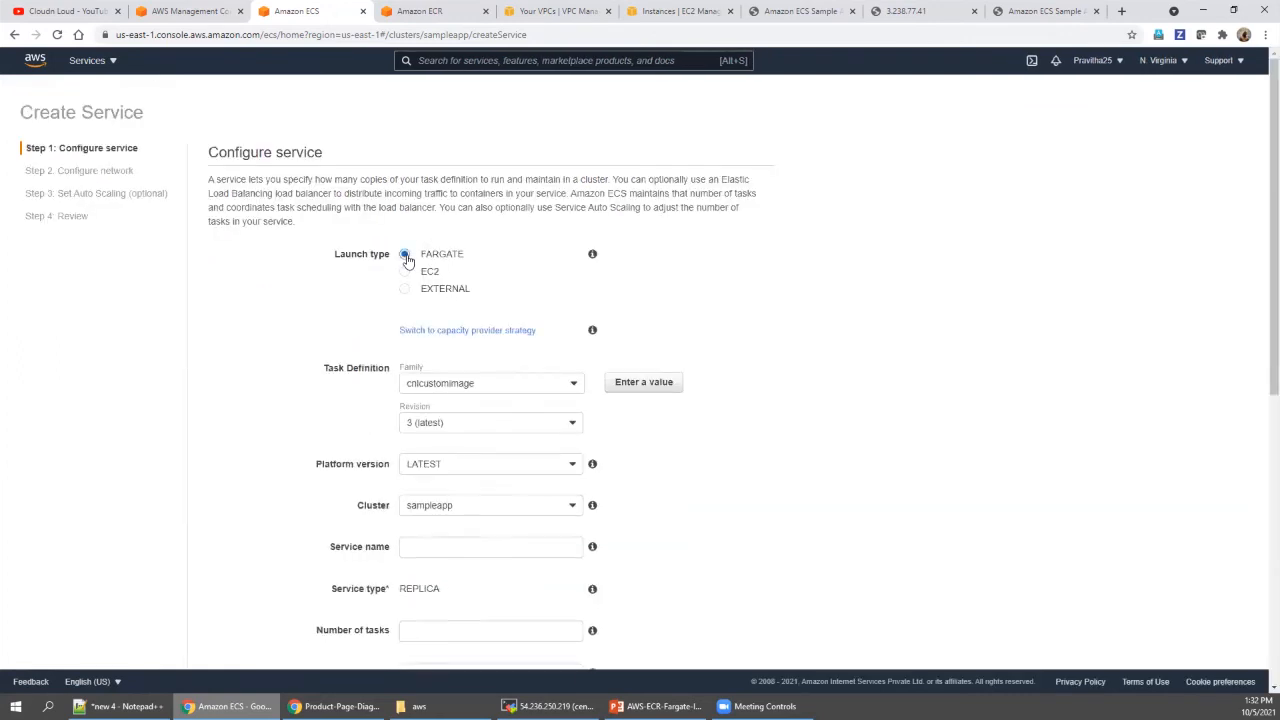
click(462, 387)
click(462, 387)
click(463, 424)
click(451, 443)
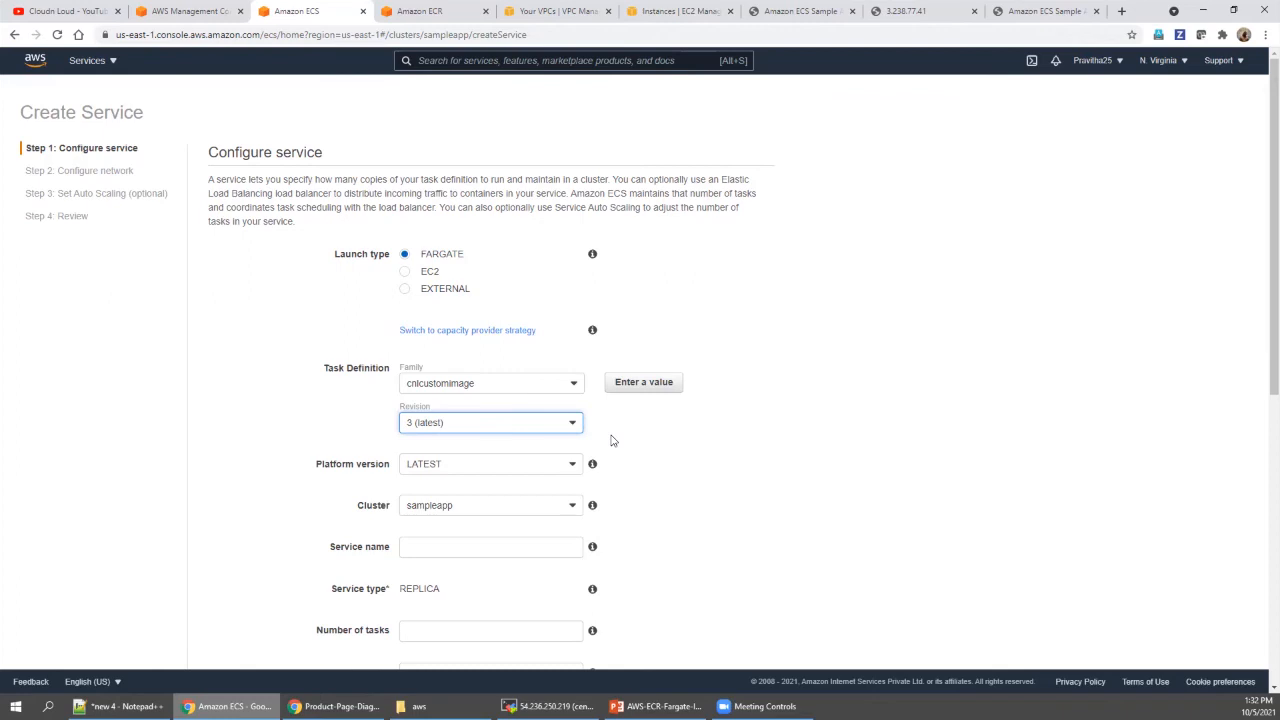
Step: Name the service cnlwebversion2, set the number of tasks to 1, and continue to the network configuration
scroll(613, 440, down, 2)
click(416, 348)
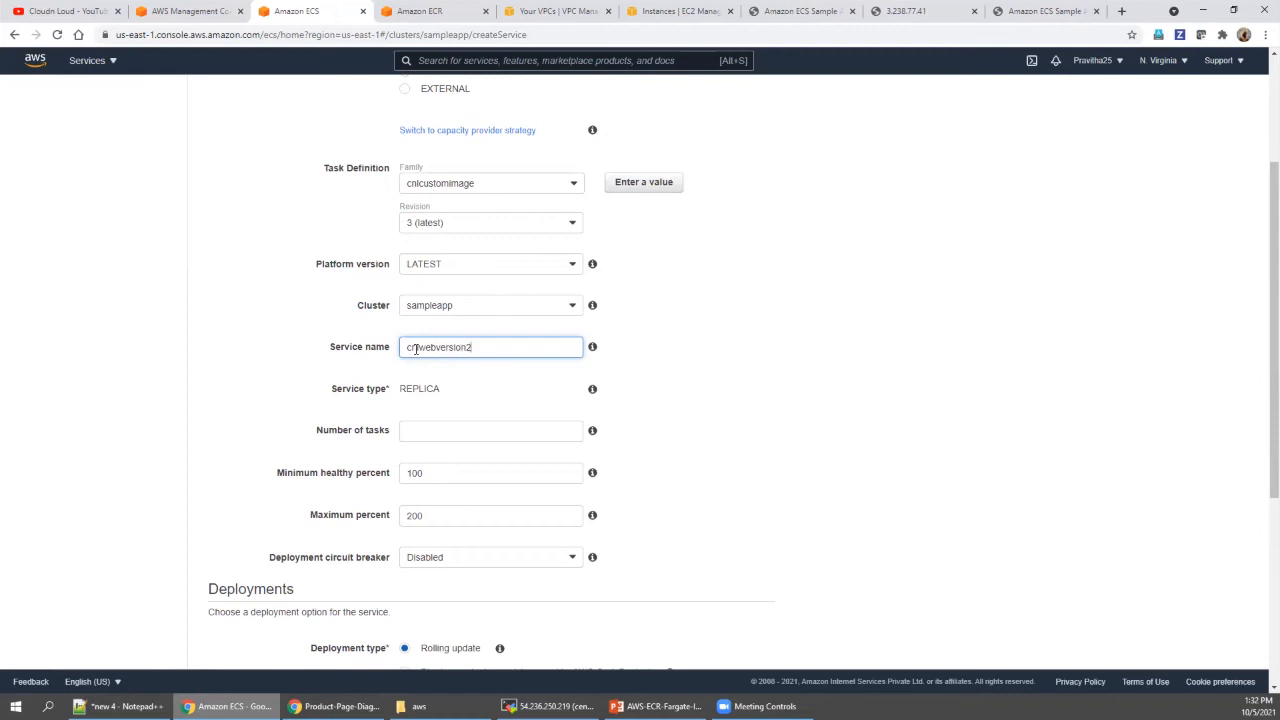
click(445, 432)
text(1)
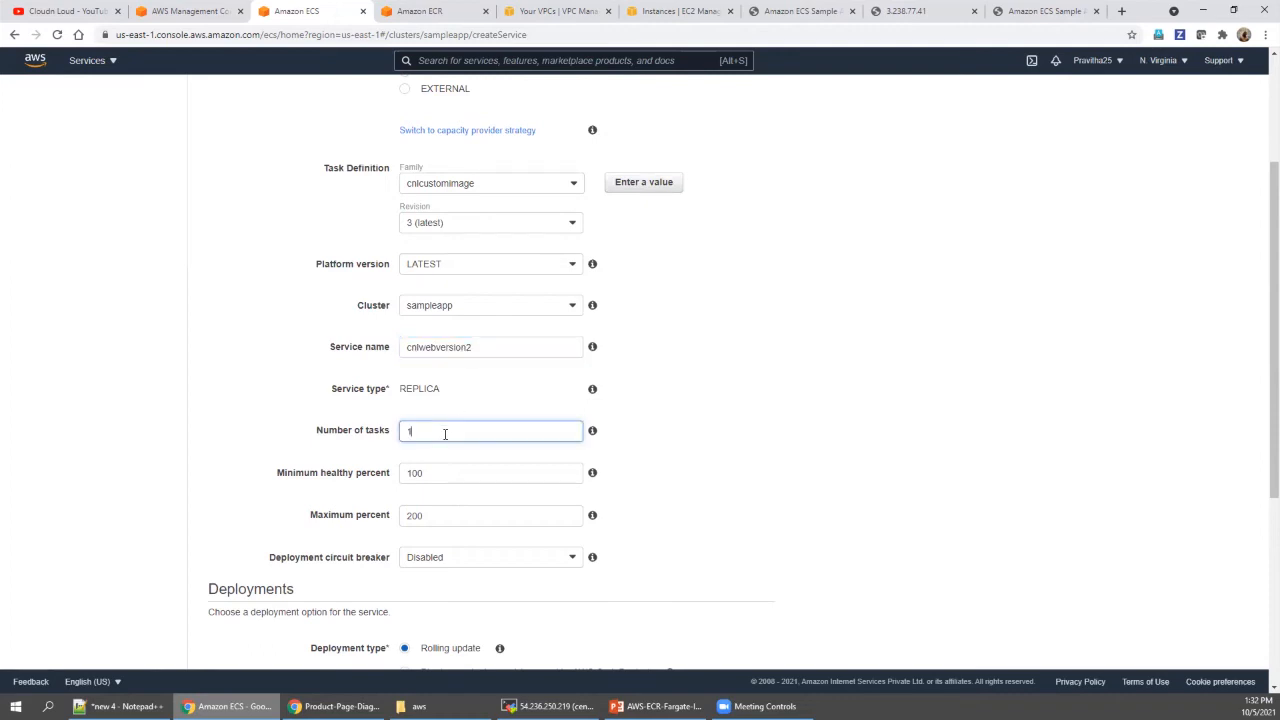
scroll(649, 455, down, 3)
scroll(650, 450, down, 1)
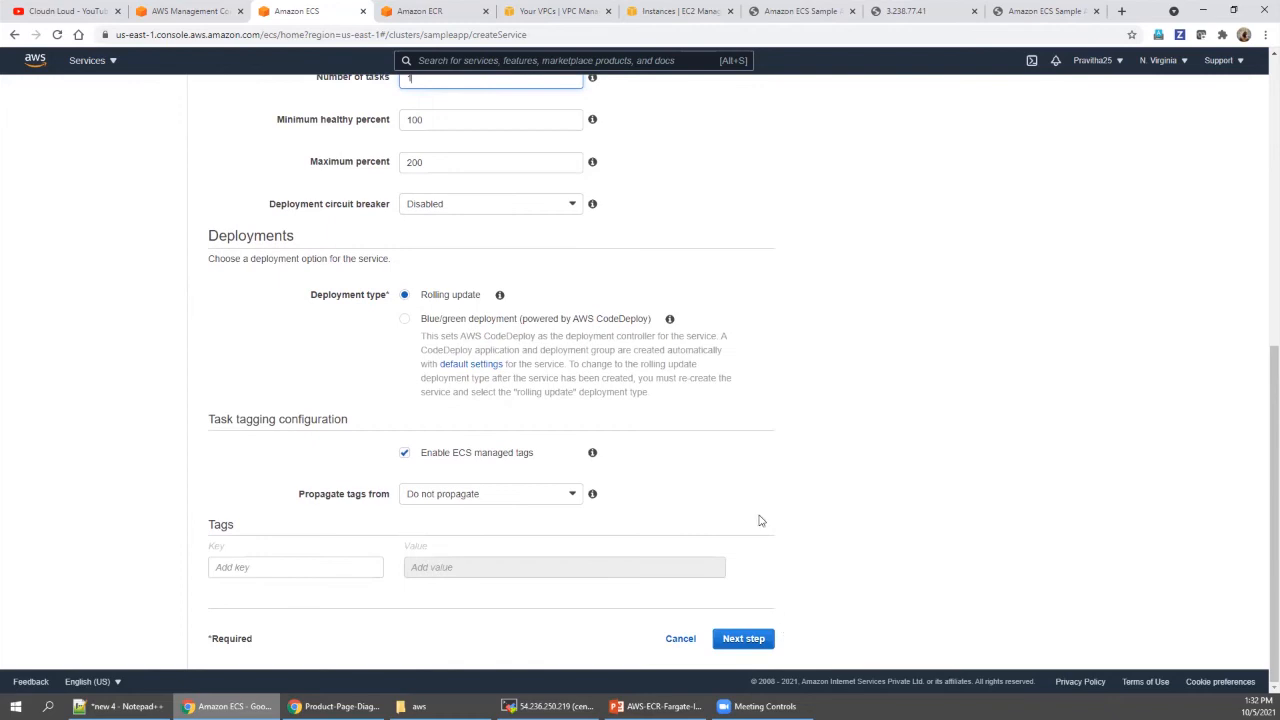
click(750, 642)
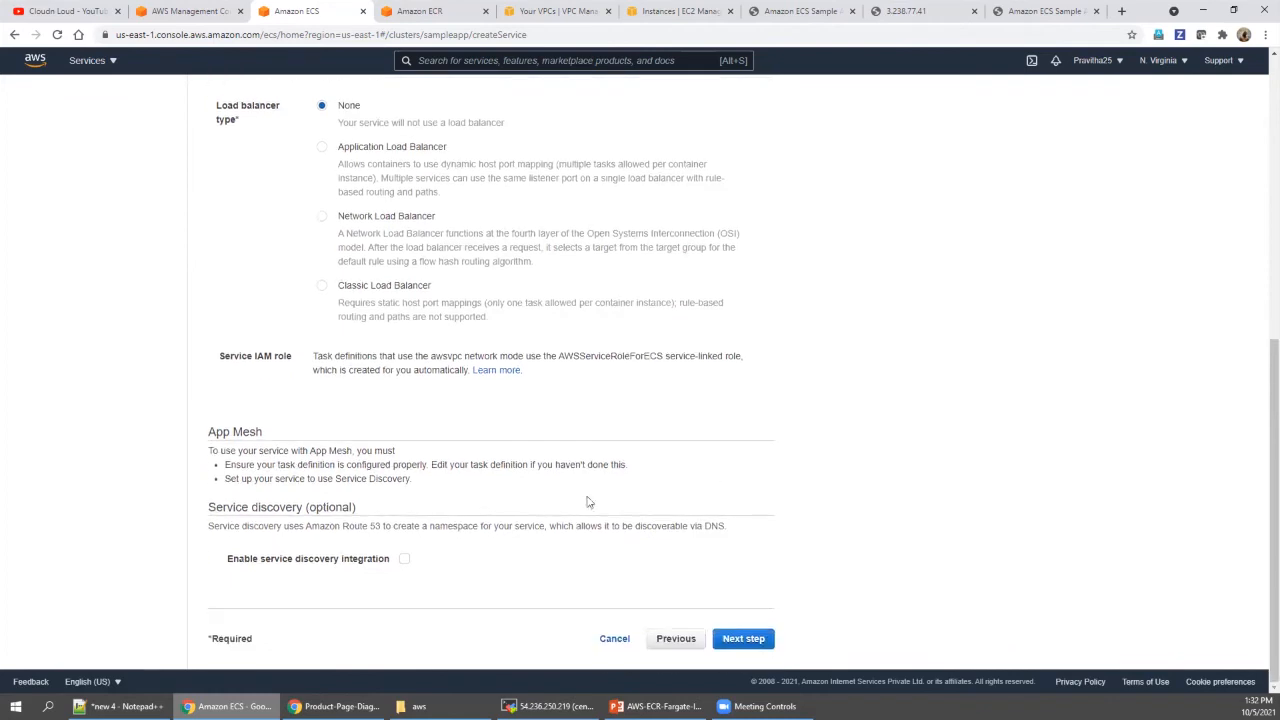
Step: Add the ECS sampleapp Public Subnet 2 (us-east-1b) and Public Subnet 1 (us-east-1a) to the service's network configuration
scroll(620, 337, up, 5)
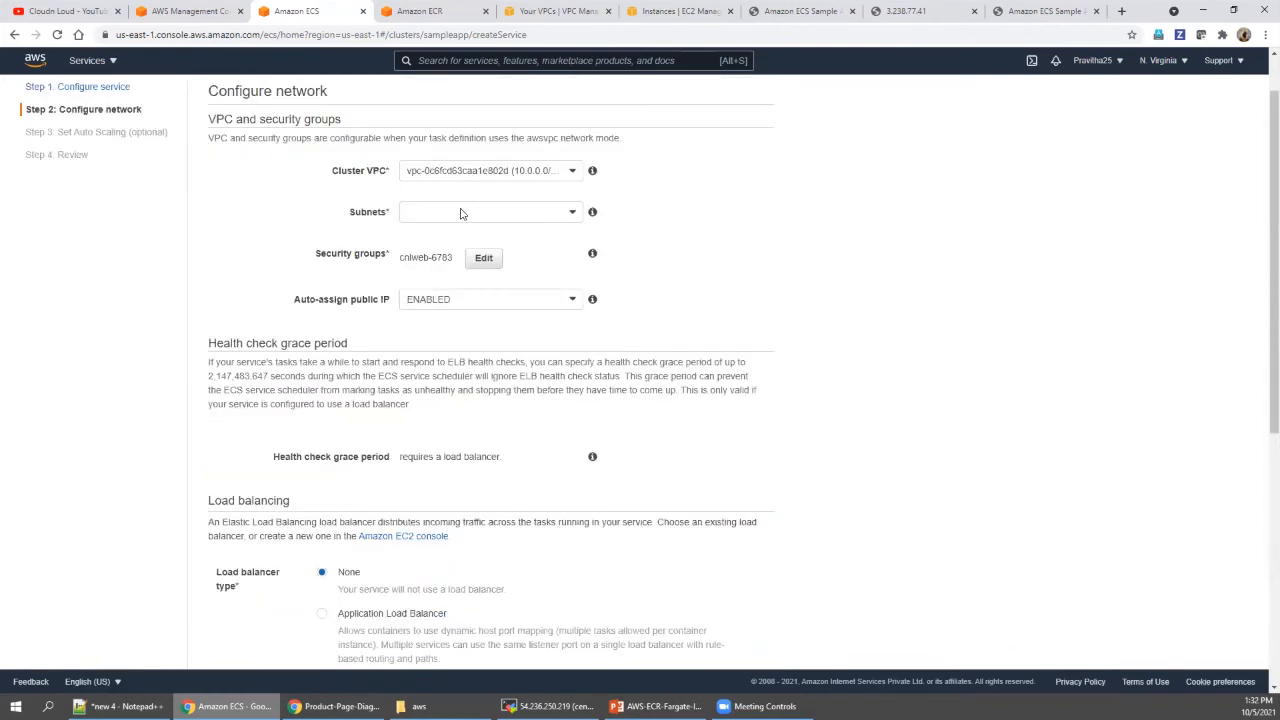
click(460, 211)
click(460, 245)
click(466, 285)
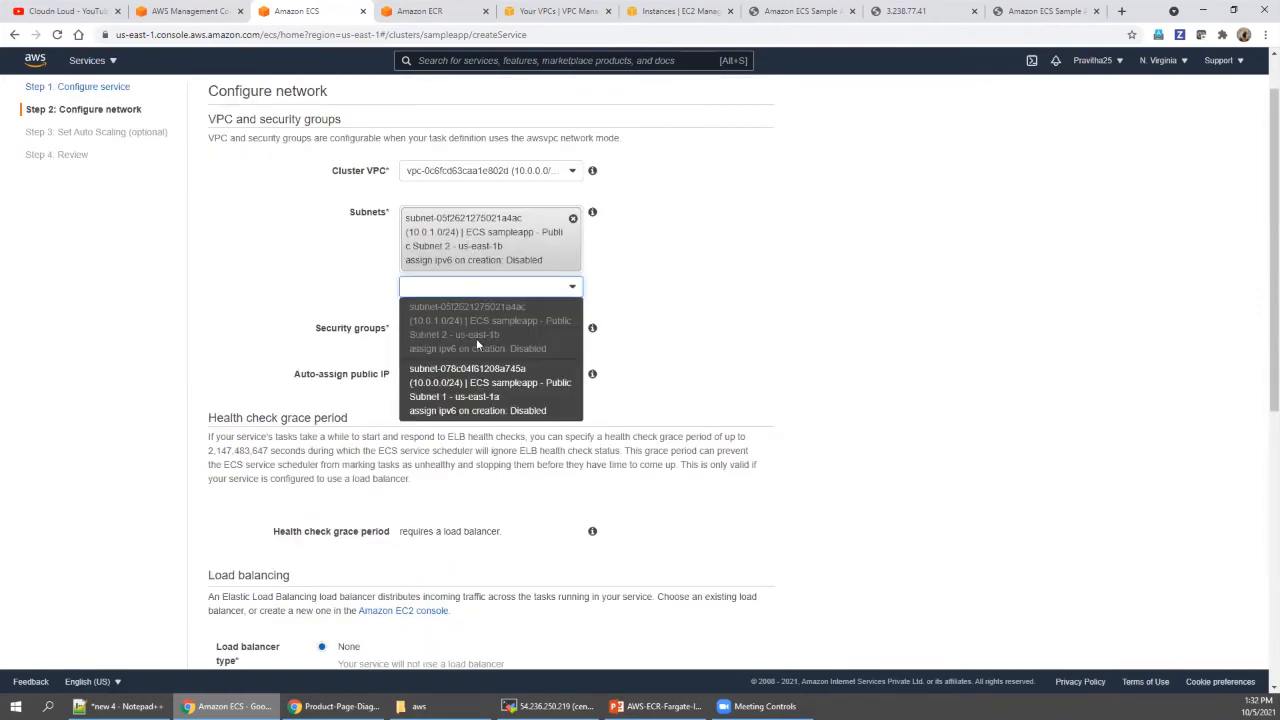
click(493, 400)
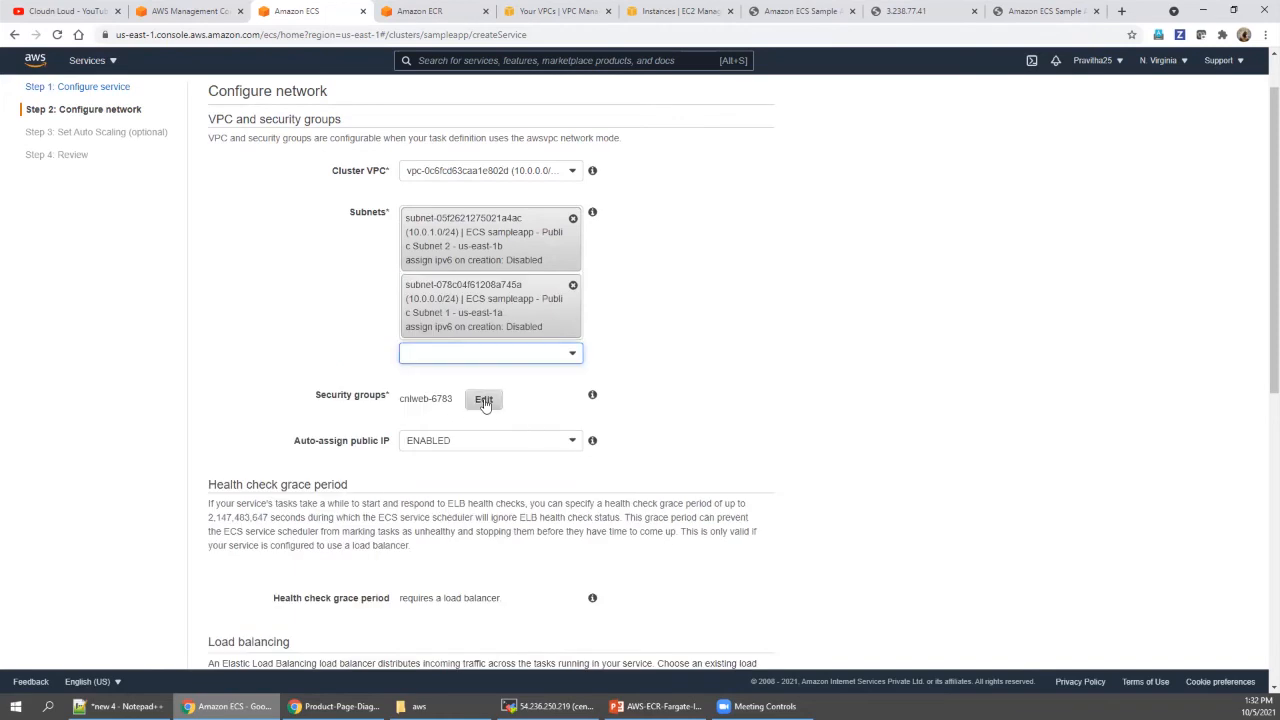
Step: Name the service's new security group cnlweb-6783-new and save it with the HTTP port 80 inbound rule
click(486, 400)
click(788, 220)
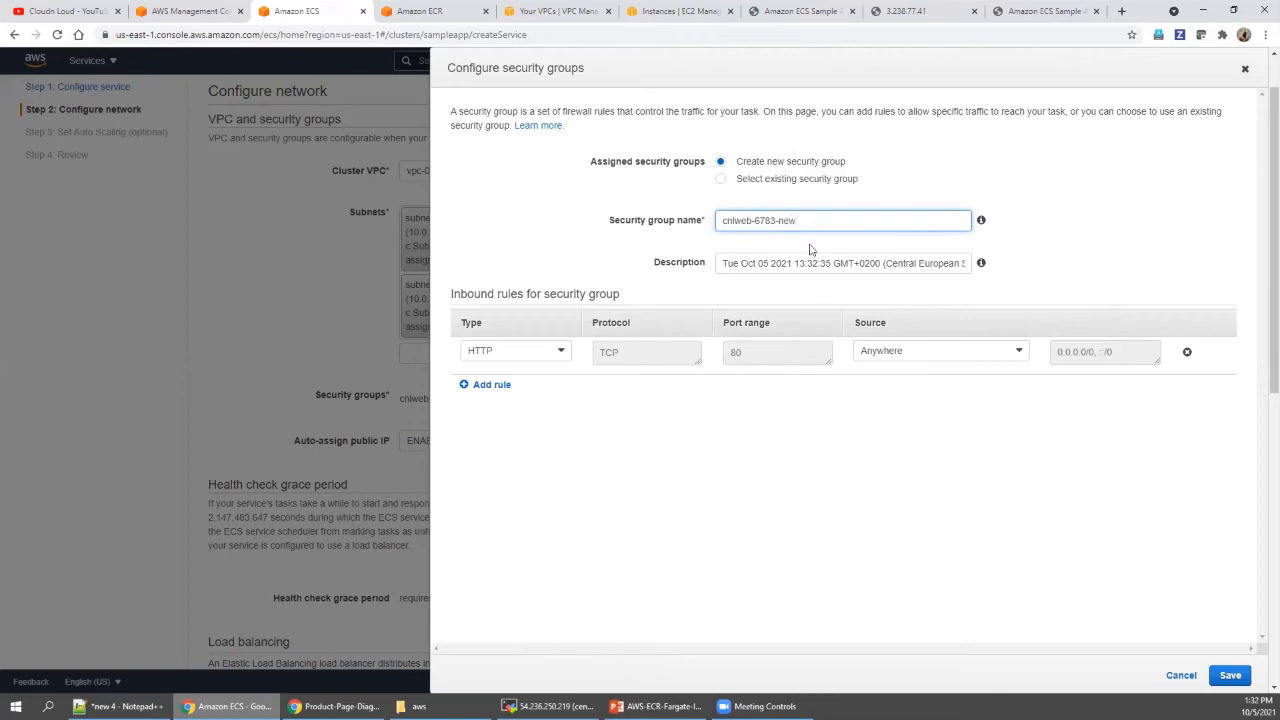
click(1230, 675)
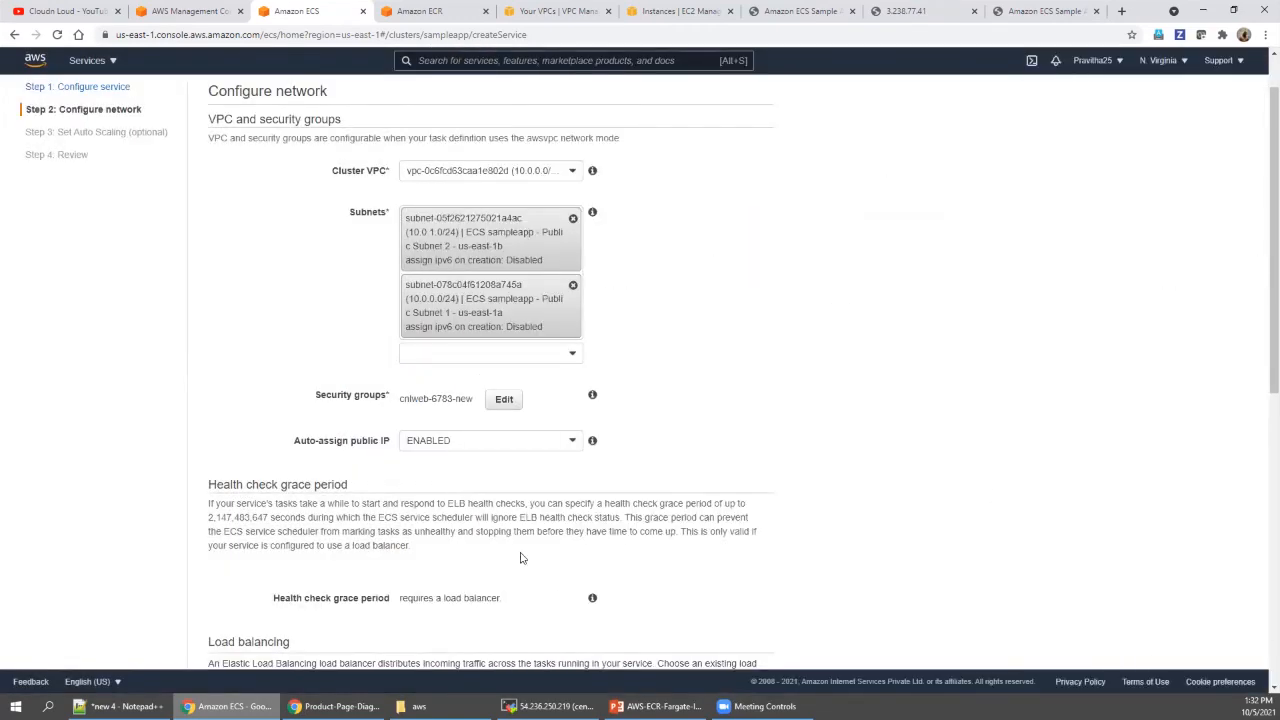
Step: Keep the service without a load balancer or auto scaling, and create it from the review page
scroll(520, 557, down, 6)
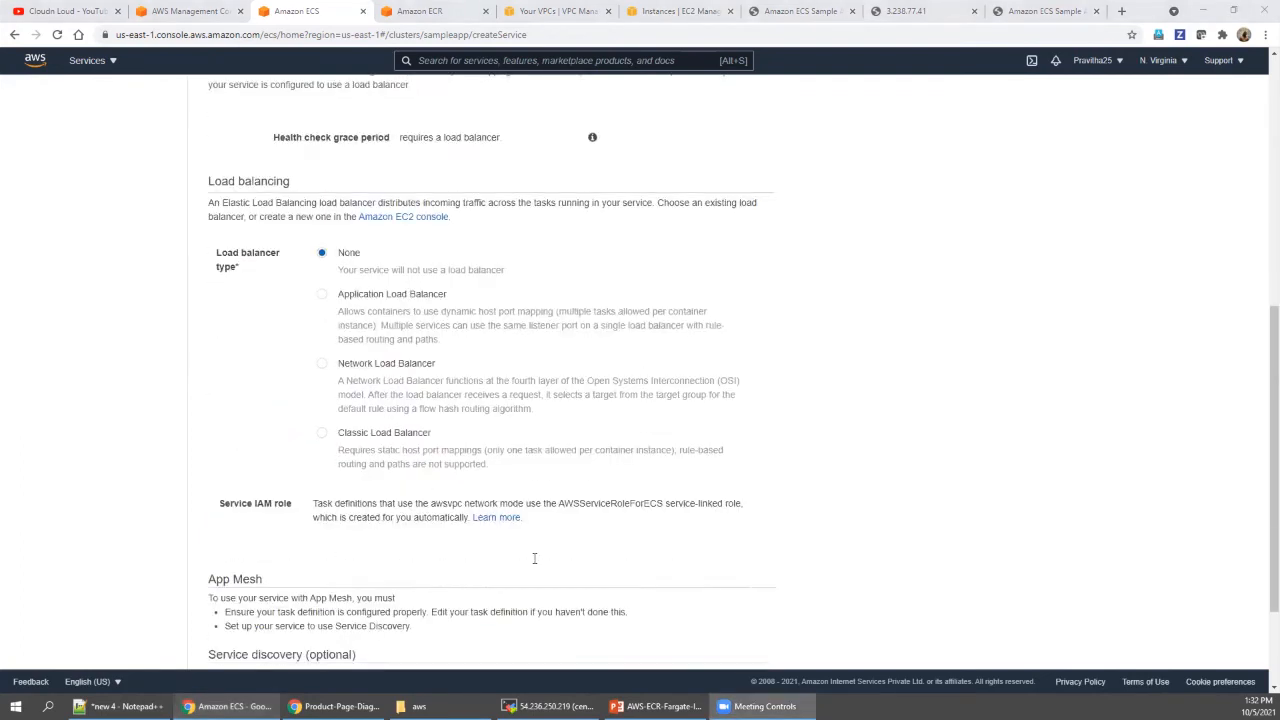
click(765, 650)
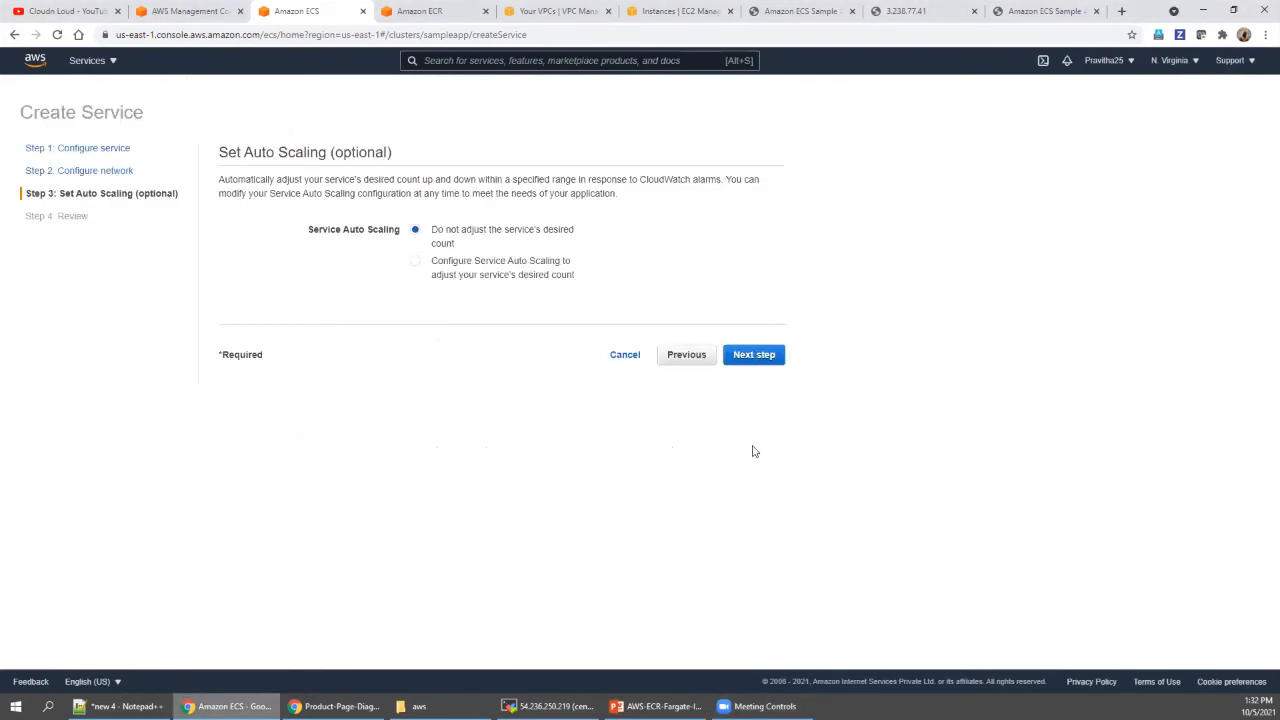
click(760, 355)
scroll(800, 640, down, 2)
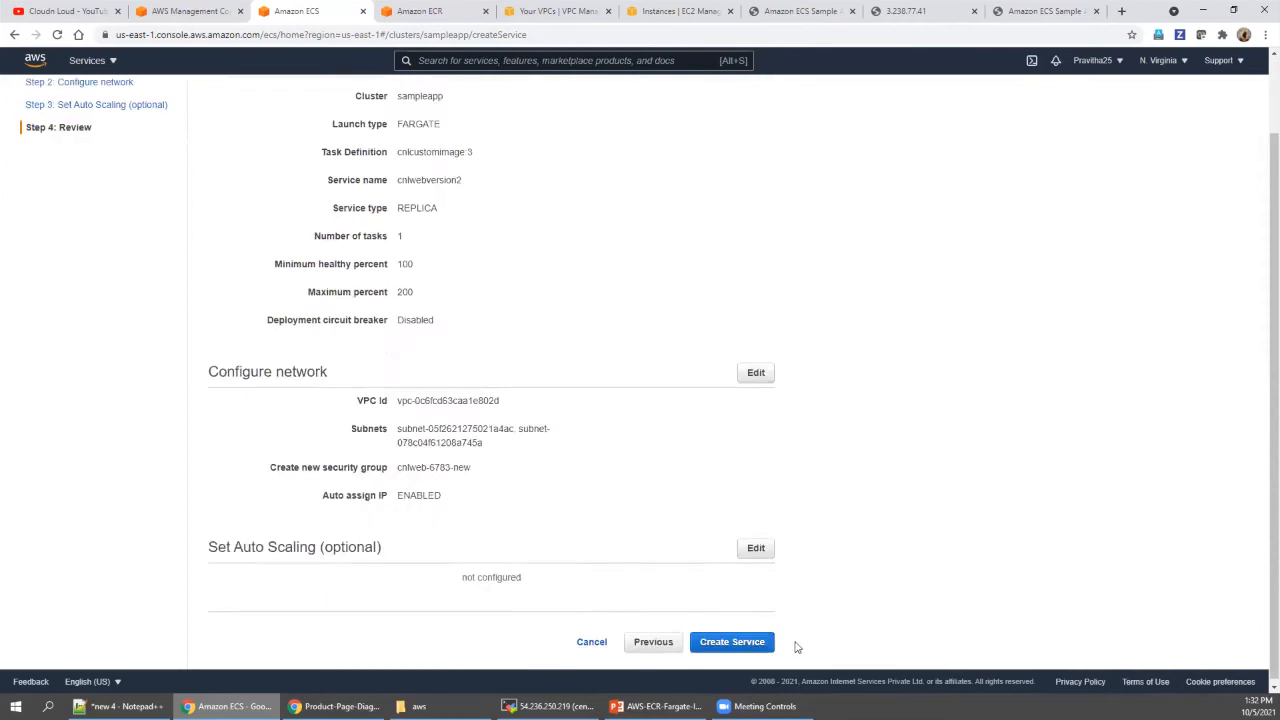
click(762, 641)
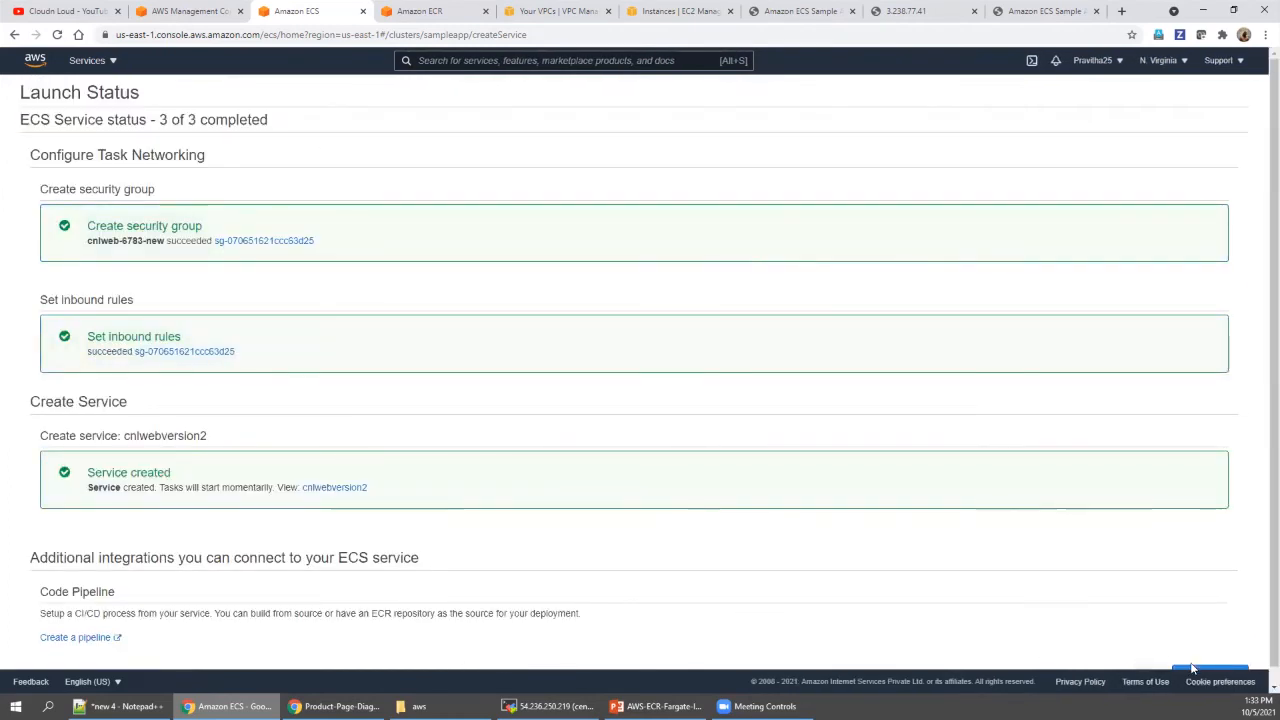
Step: View the cnlwebversion2 service's details, return to the sampleapp cluster's service list, and open the service's tasks
scroll(1184, 606, down, 1)
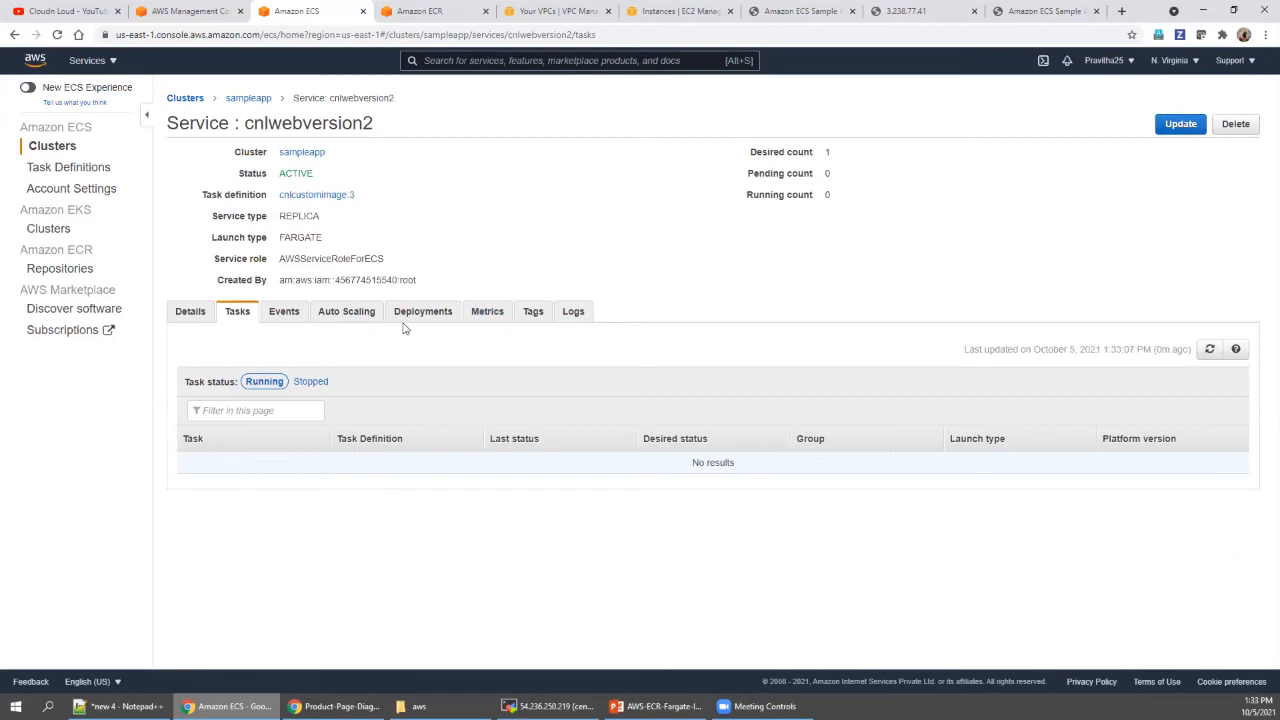
click(196, 312)
click(245, 102)
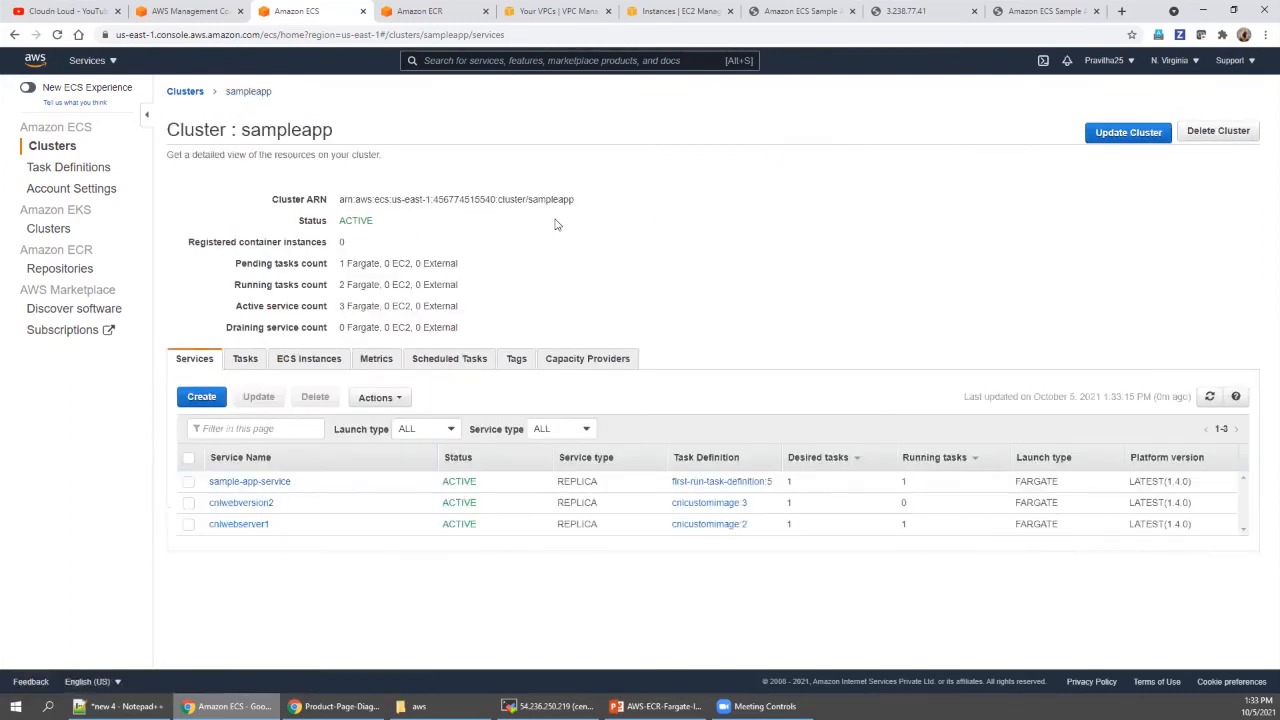
click(253, 509)
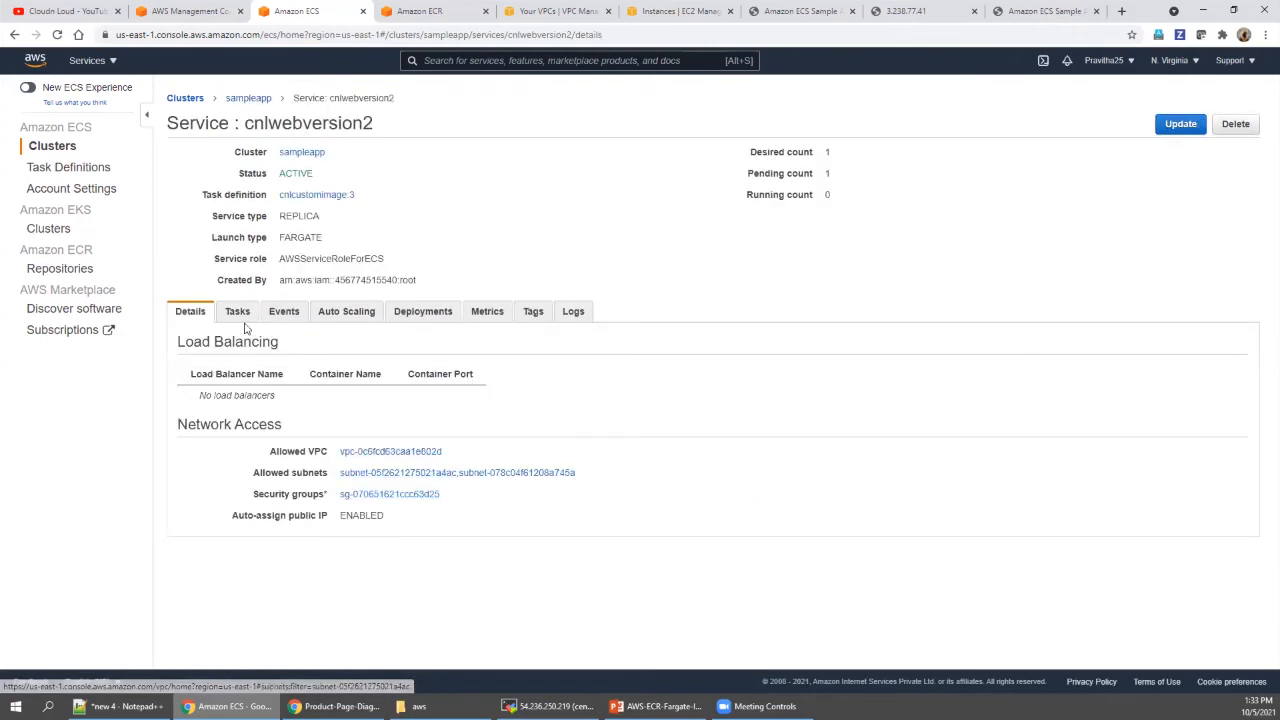
click(236, 313)
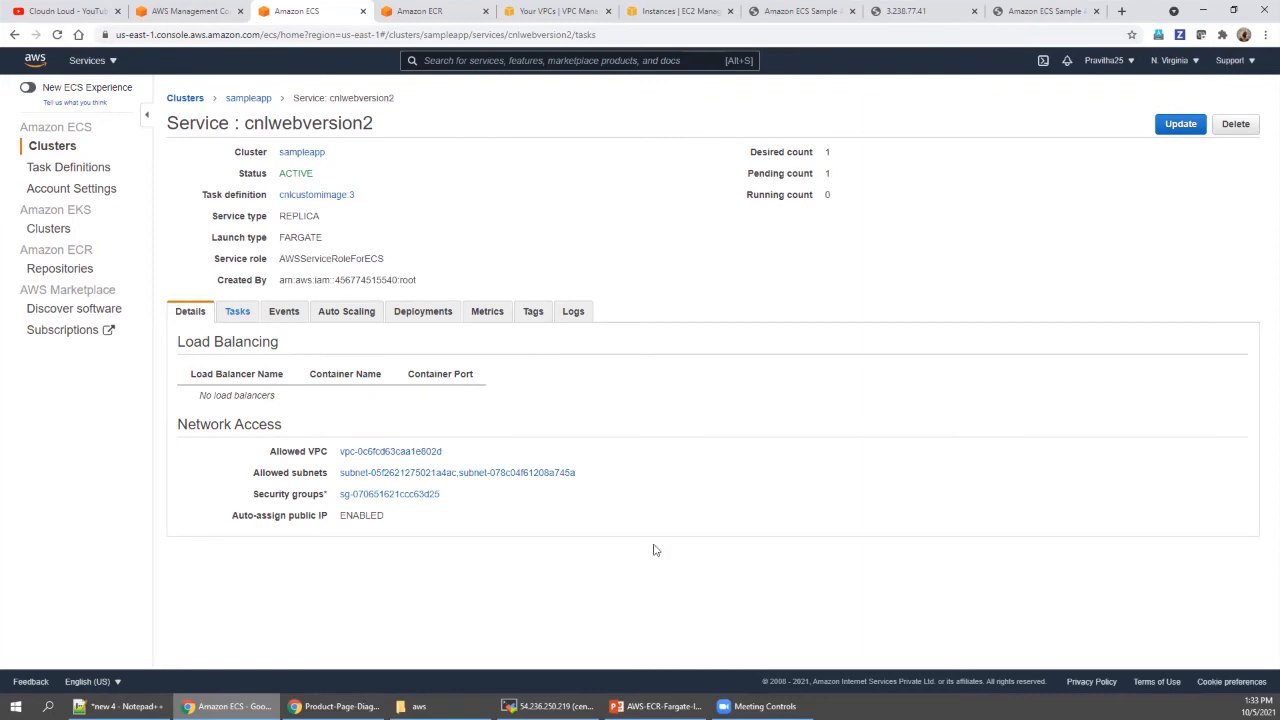
Step: Refresh the cnlwebversion2 service's task list to check the task's status
mouse_move(513, 414)
mouse_down()
mouse_move(560, 404)
mouse_move(562, 428)
mouse_up()
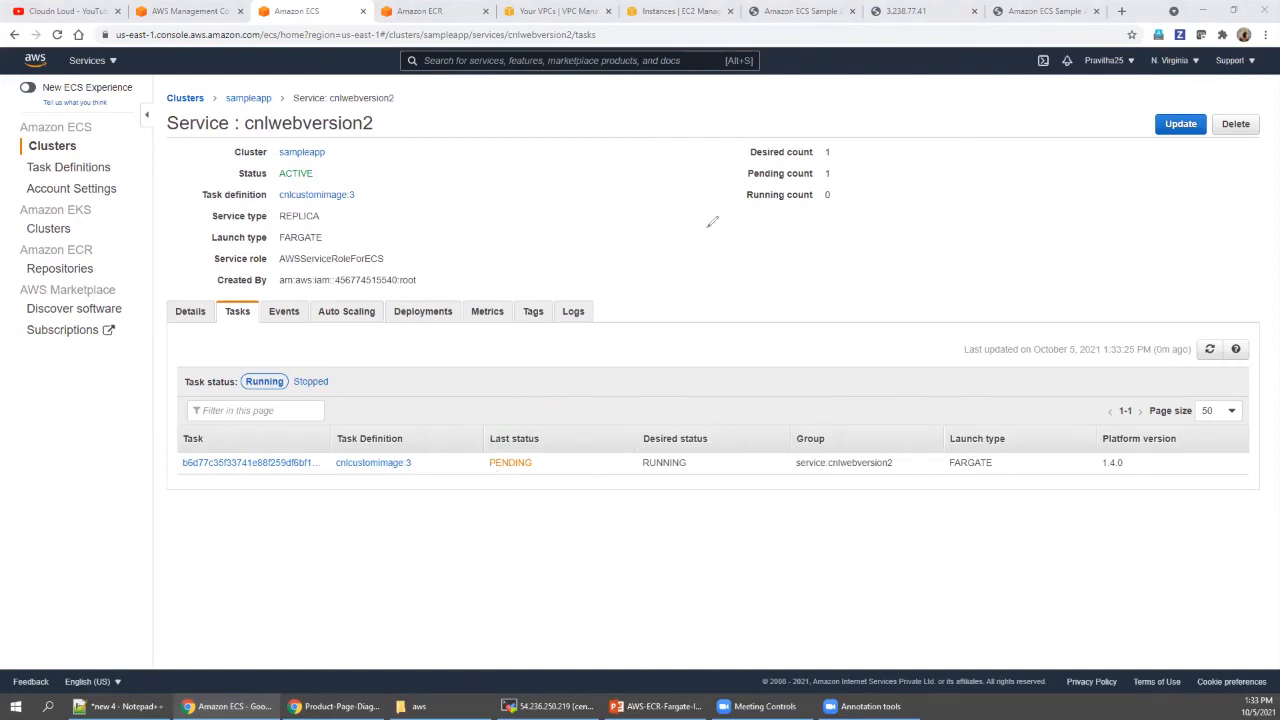
click(875, 75)
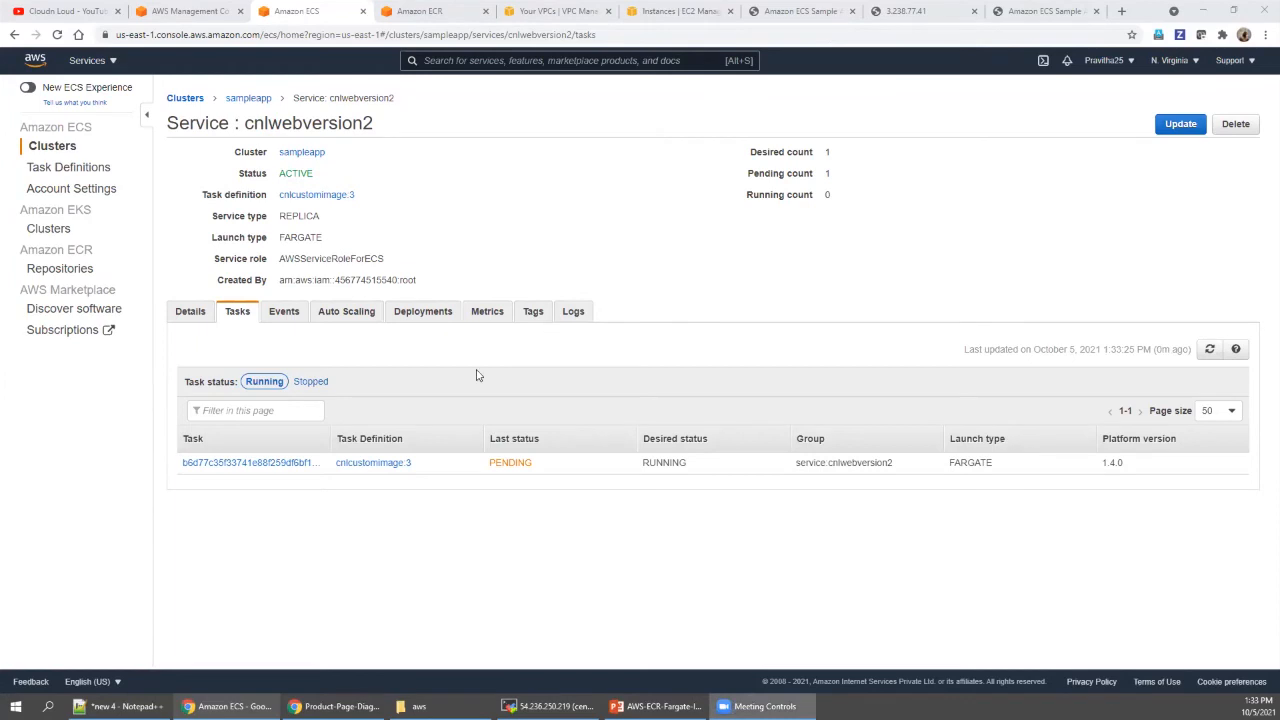
click(1210, 349)
click(1210, 349)
click(1210, 349)
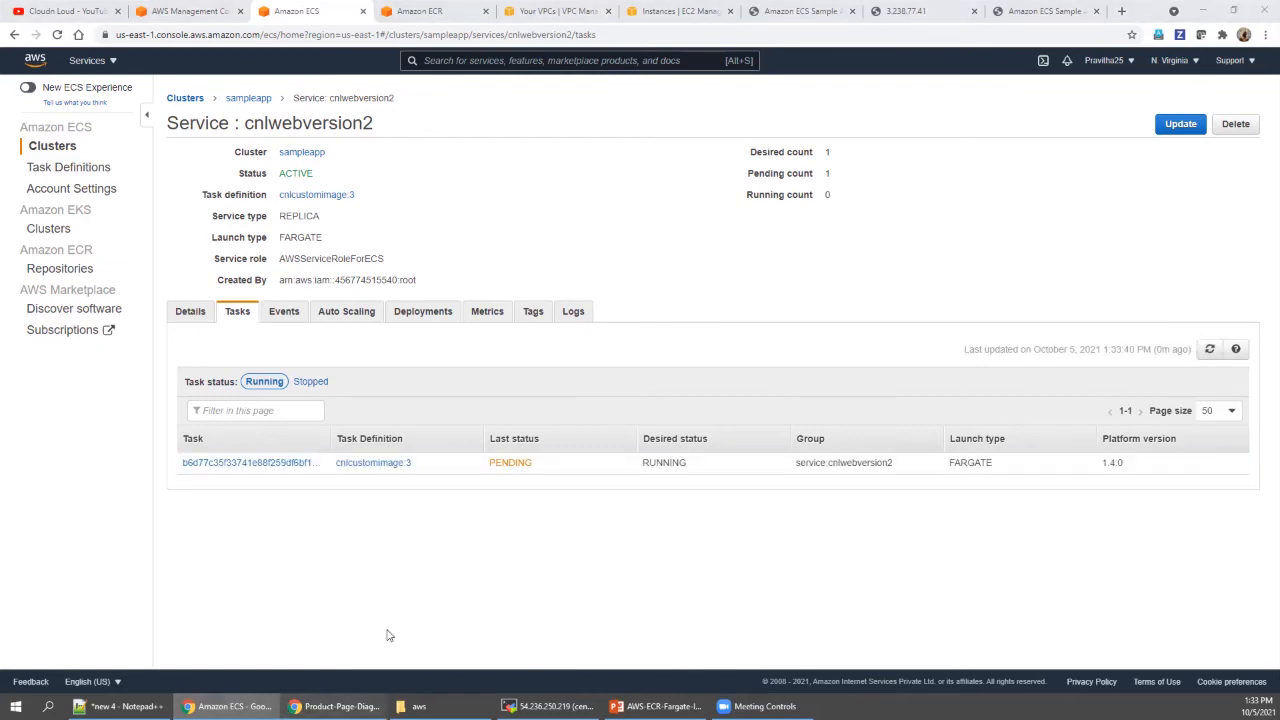
Step: Switch to the AWS Fargate product diagram and mark the four With Fargate stages, from building the container image to paying for used resources
key(alt+Tab)
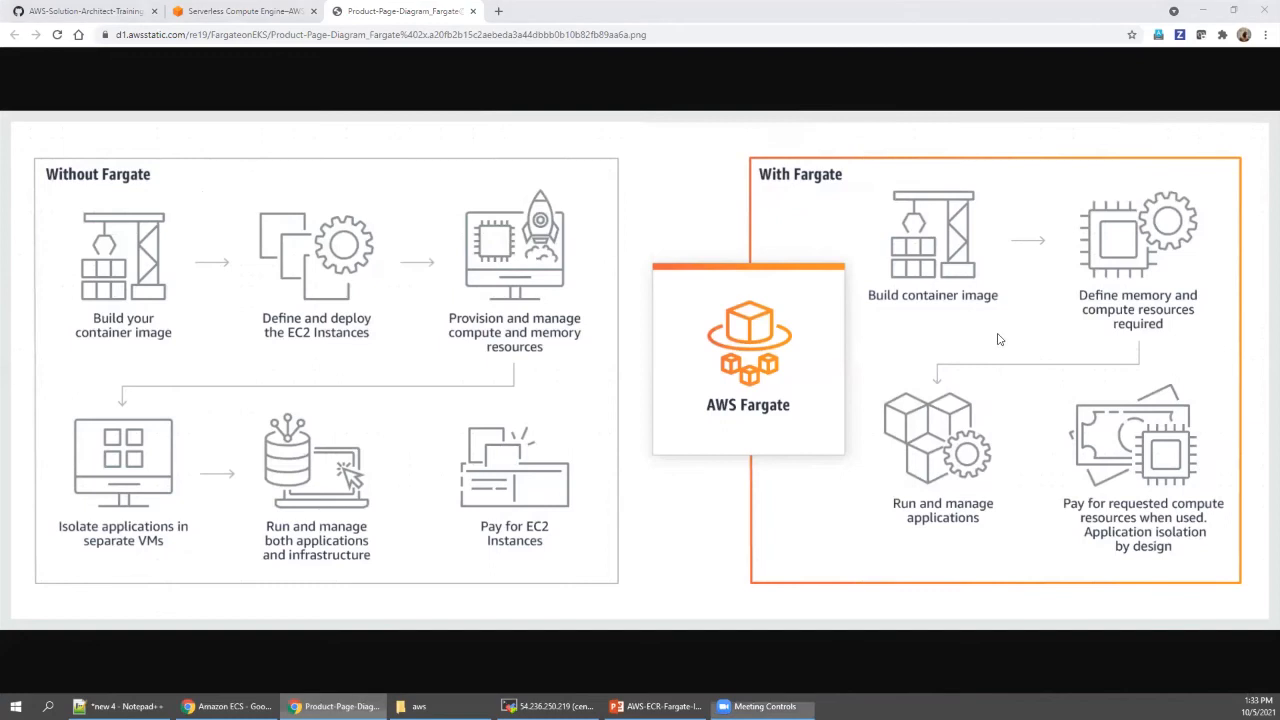
mouse_move(928, 168)
mouse_down()
mouse_move(966, 240)
mouse_move(915, 170)
mouse_up()
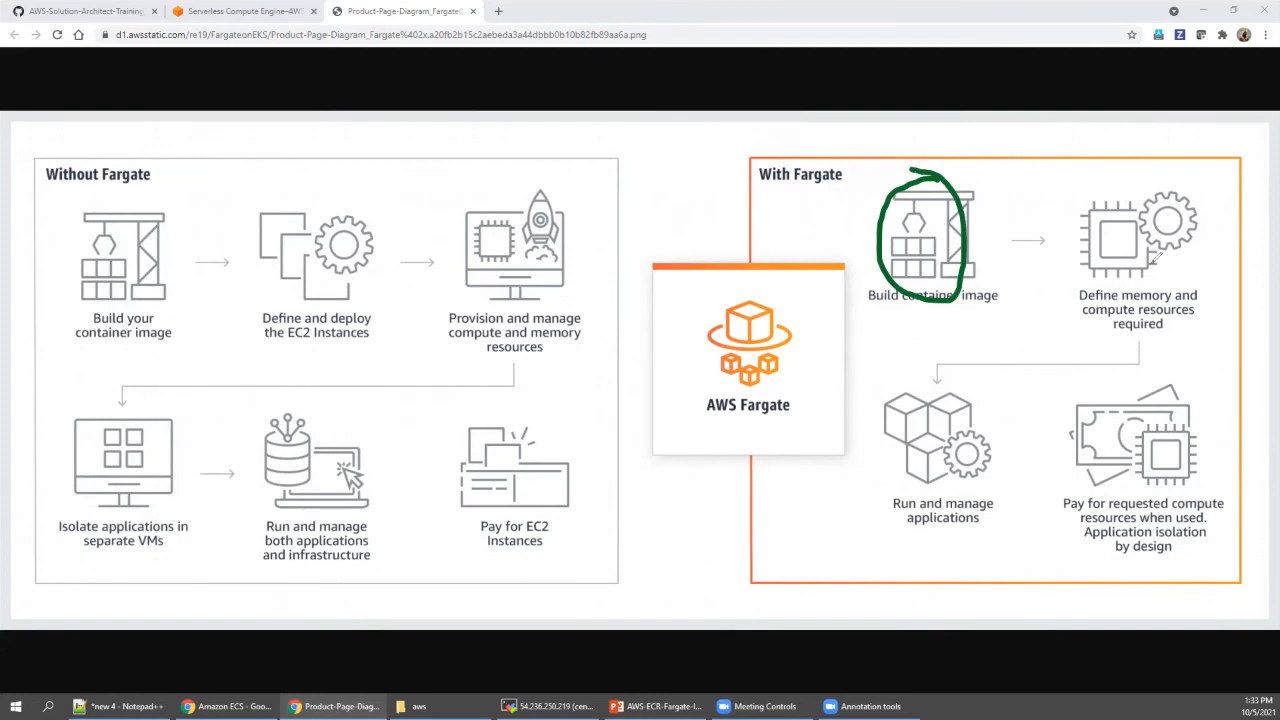
mouse_move(1173, 226)
mouse_down()
mouse_move(1085, 285)
mouse_move(1155, 208)
mouse_up()
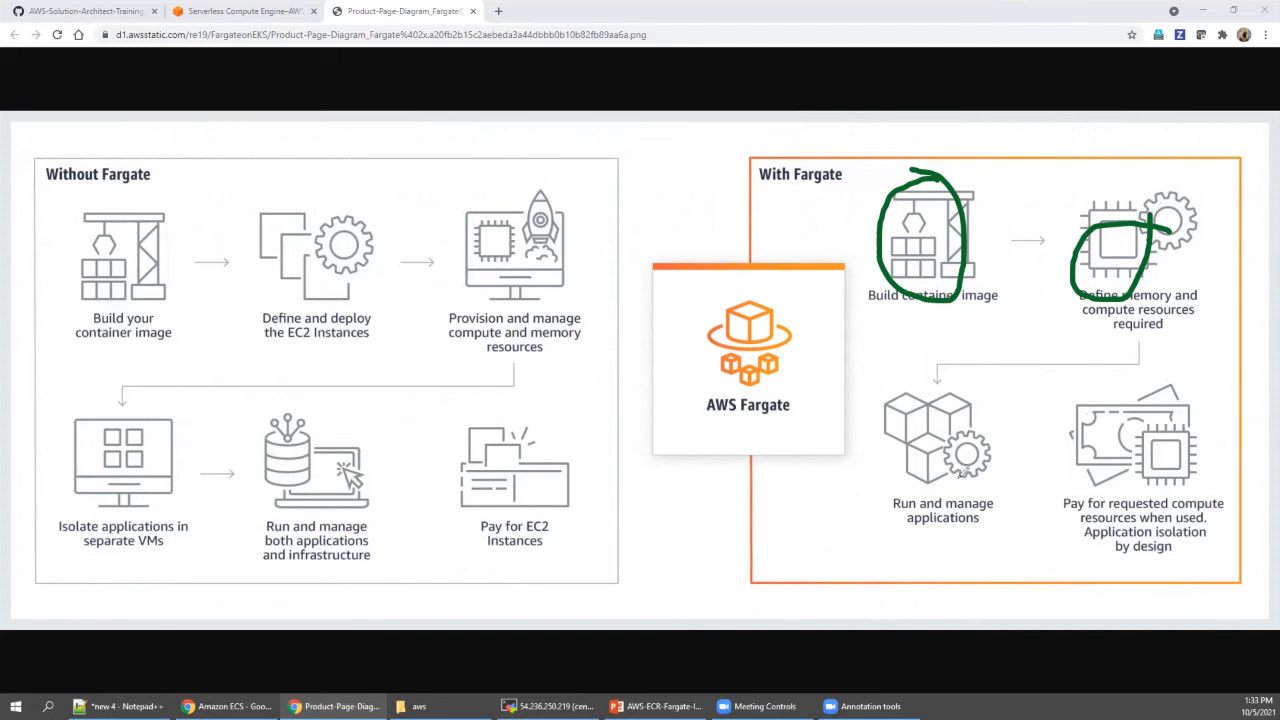
drag(958, 477, 1039, 477)
mouse_move(1084, 518)
mouse_down()
mouse_move(1205, 495)
mouse_move(1124, 500)
mouse_move(1174, 552)
mouse_move(1200, 532)
mouse_up()
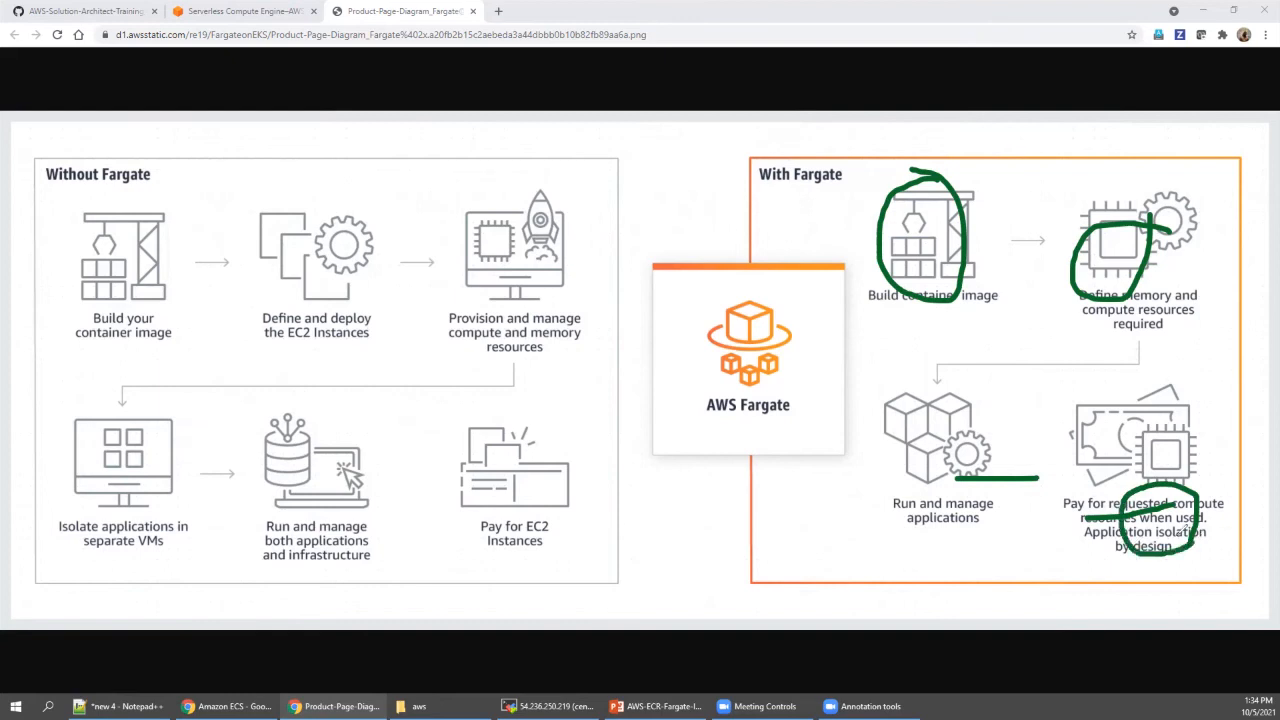
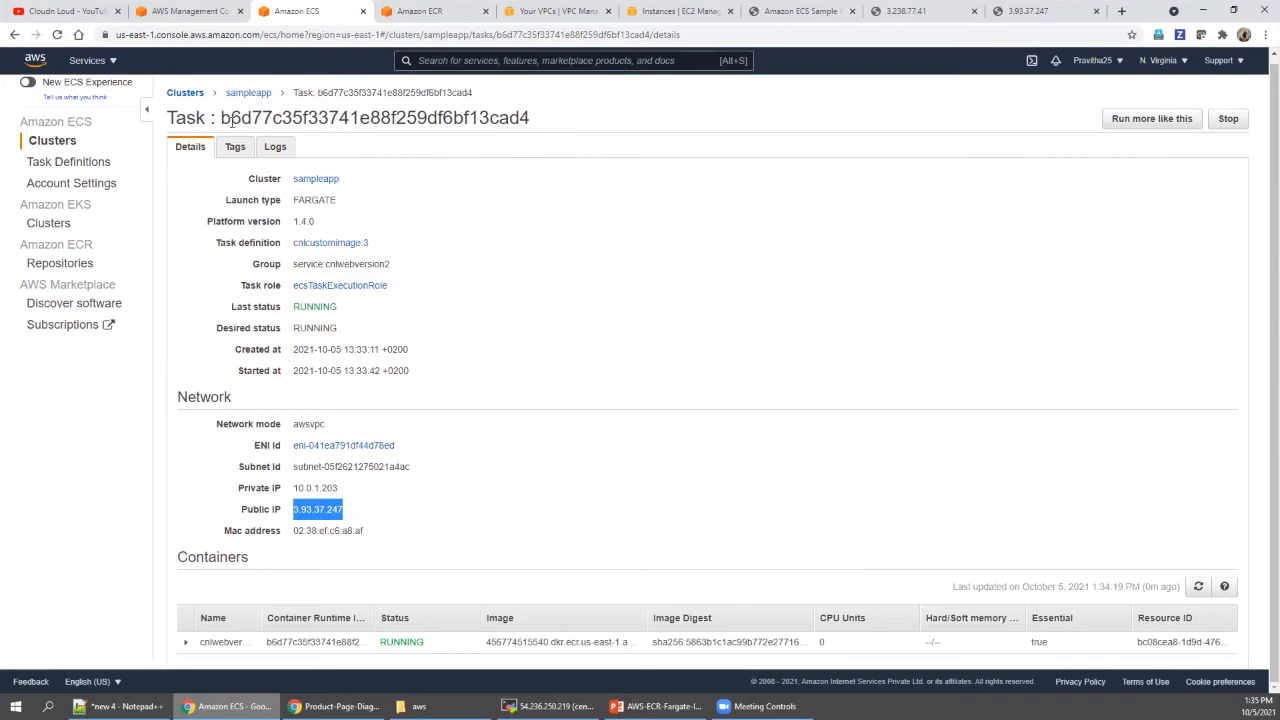
Step: Open the list of active ECS task definitions and glance back at the AWS Fargate product diagram
click(86, 163)
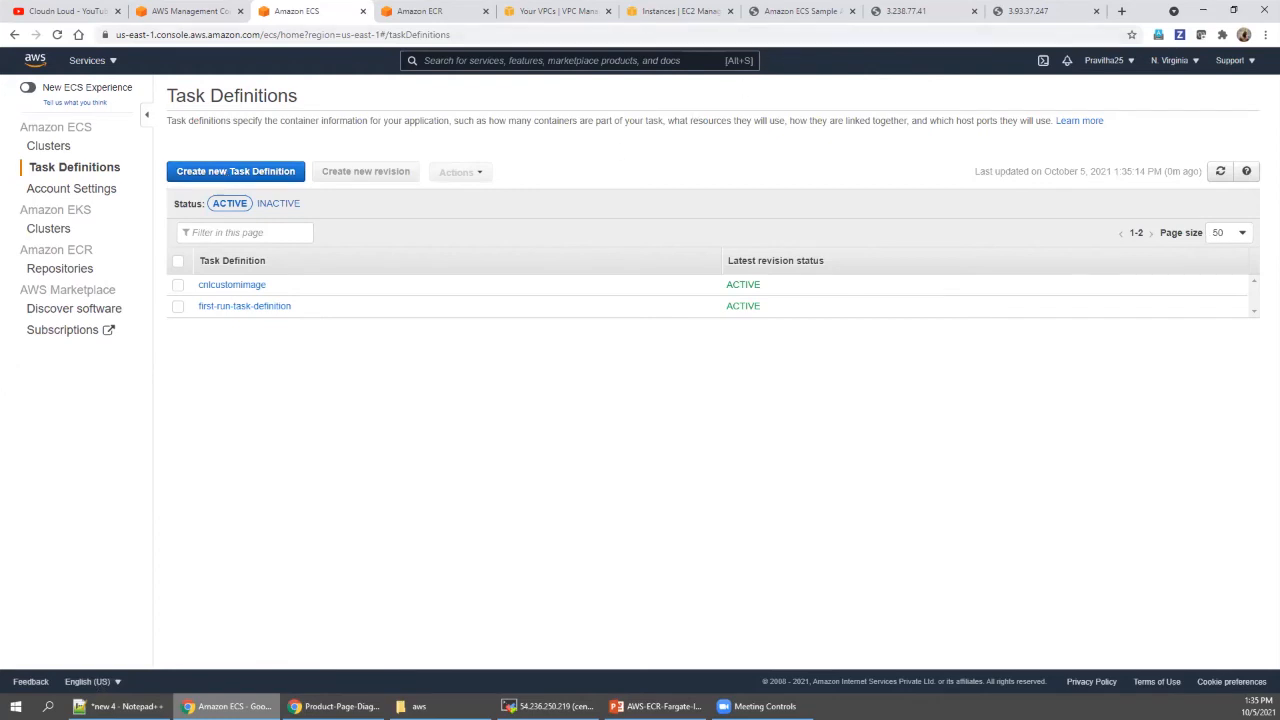
key(alt+Tab)
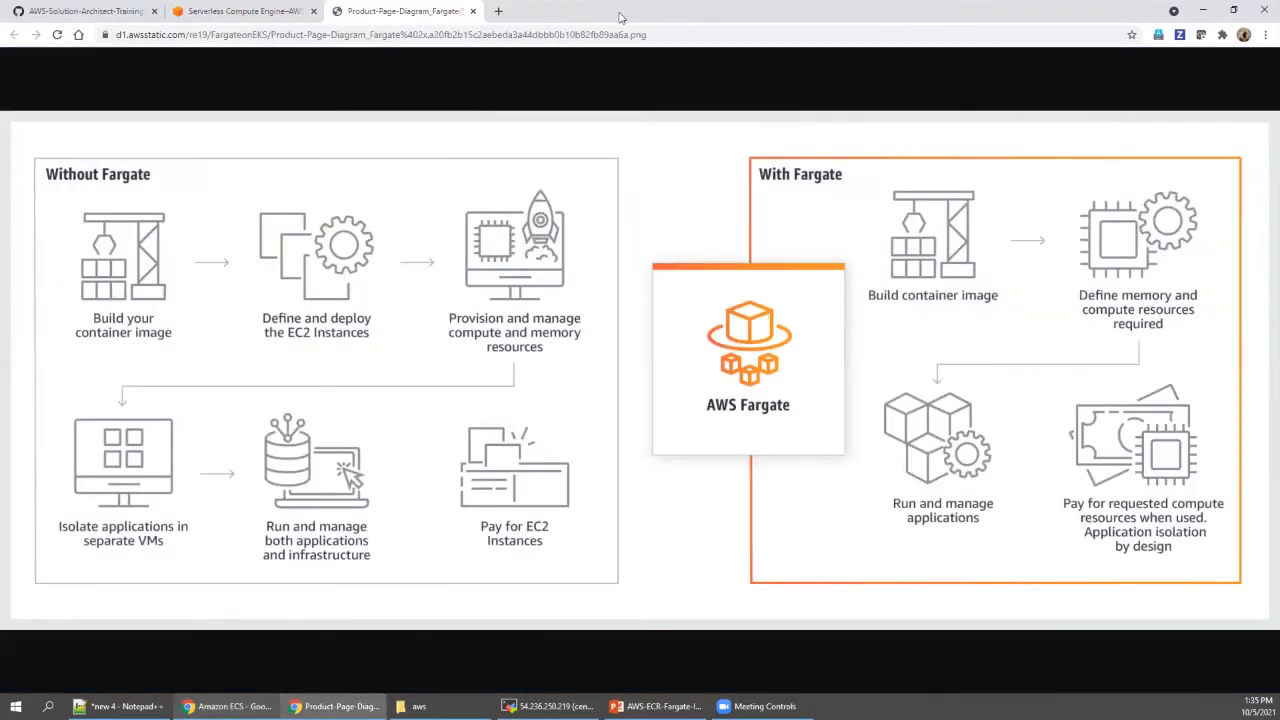
key(alt+Tab)
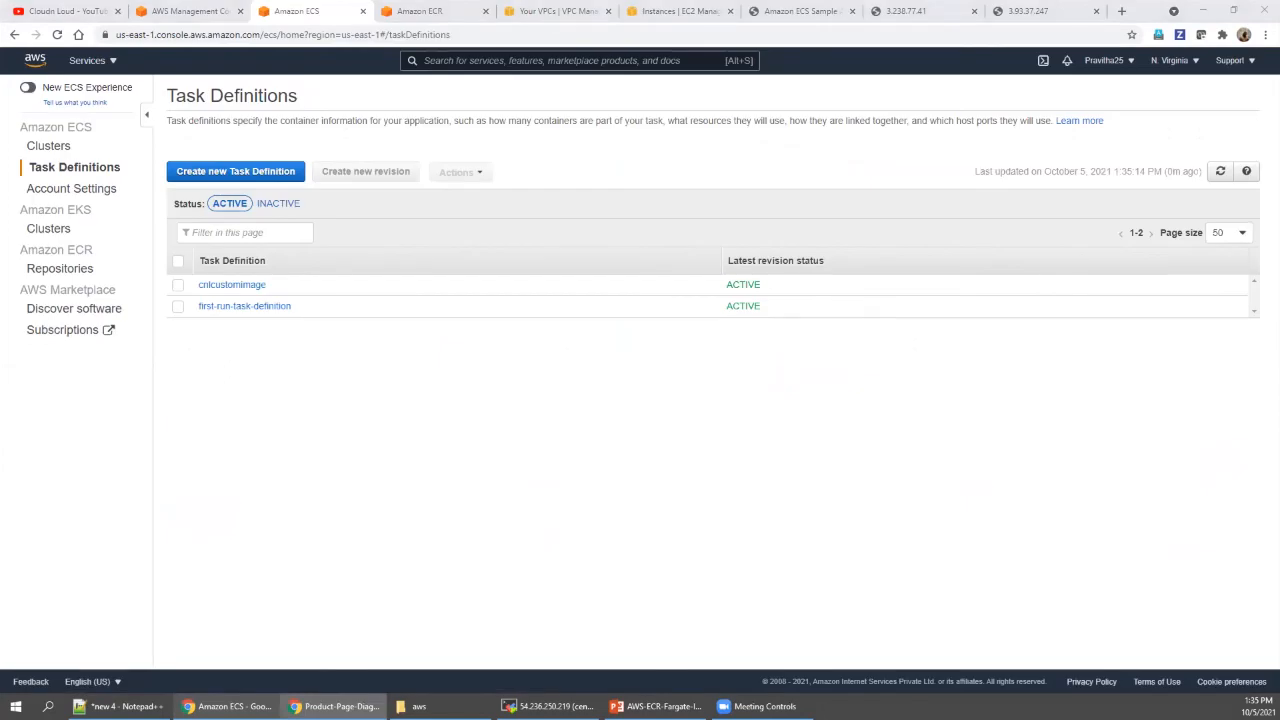
Step: Open Docker Hub (hub.docker.com) in a new tab of the Fargate diagram's browser window and maximize that window
key(ctrl+t)
drag(2, 190, 980, 188)
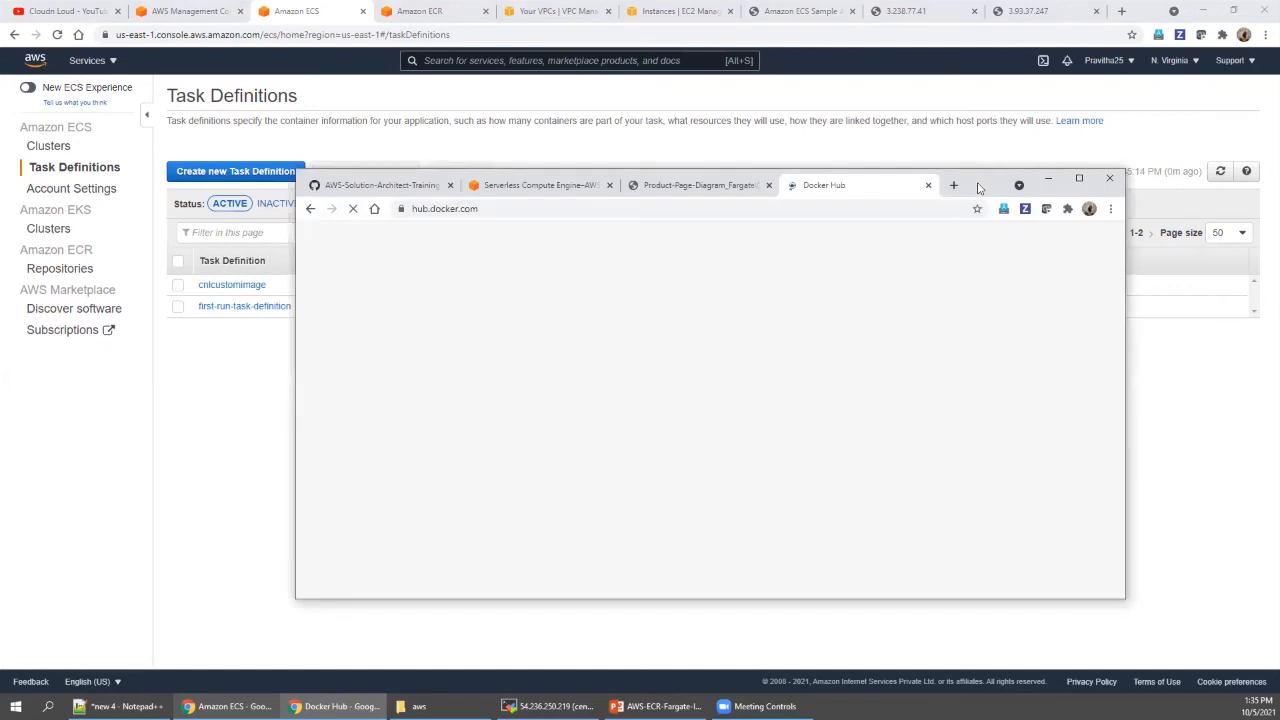
double_click(979, 188)
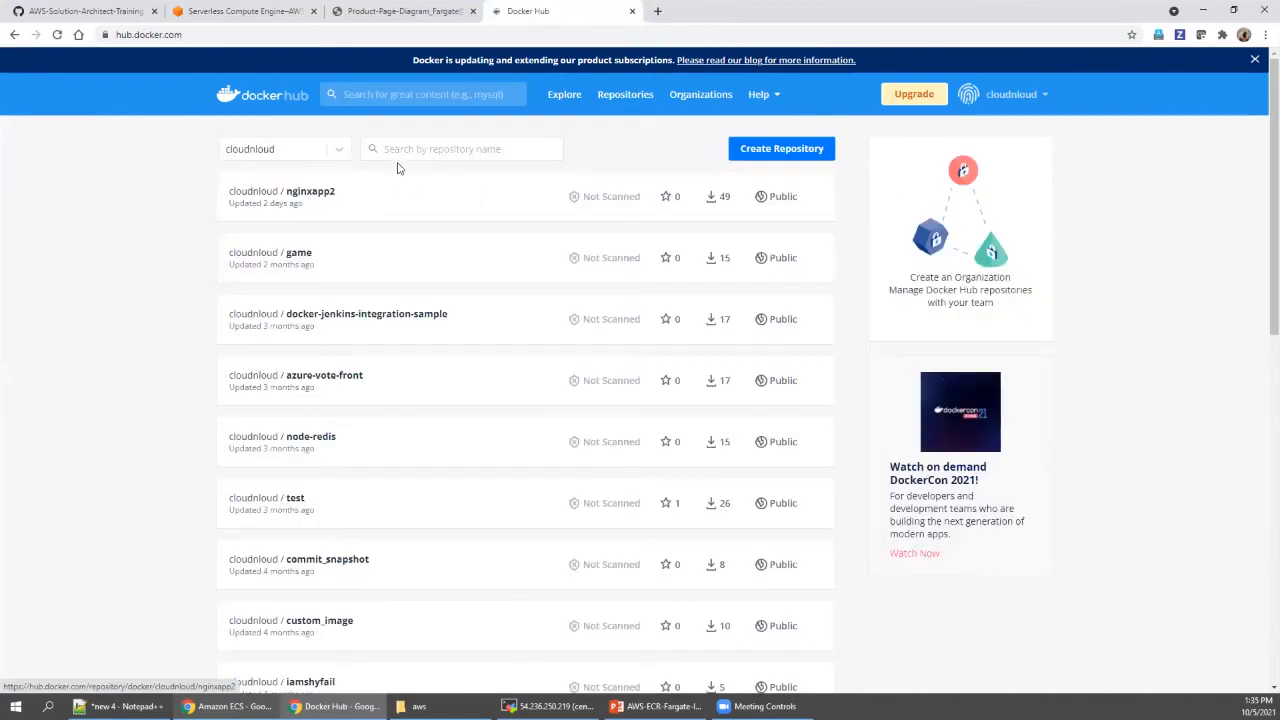
Step: Search Docker Hub for httpd and open the official httpd image page
click(404, 95)
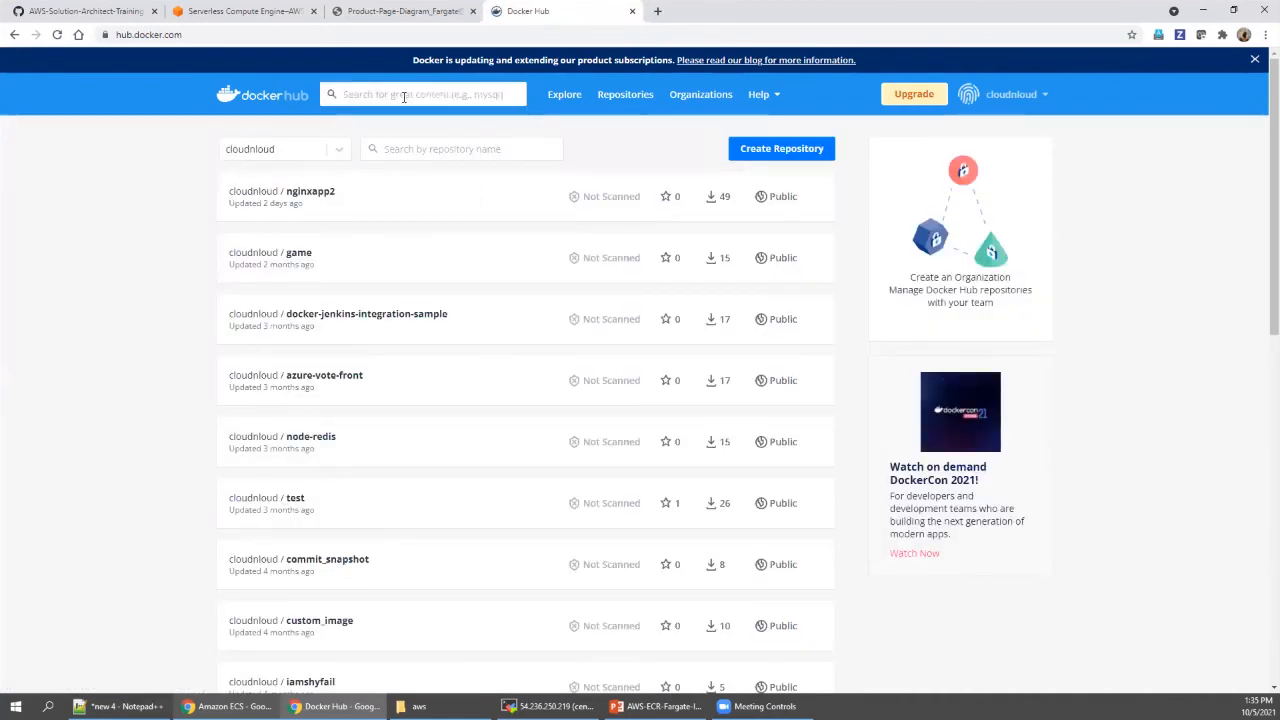
text(hu)
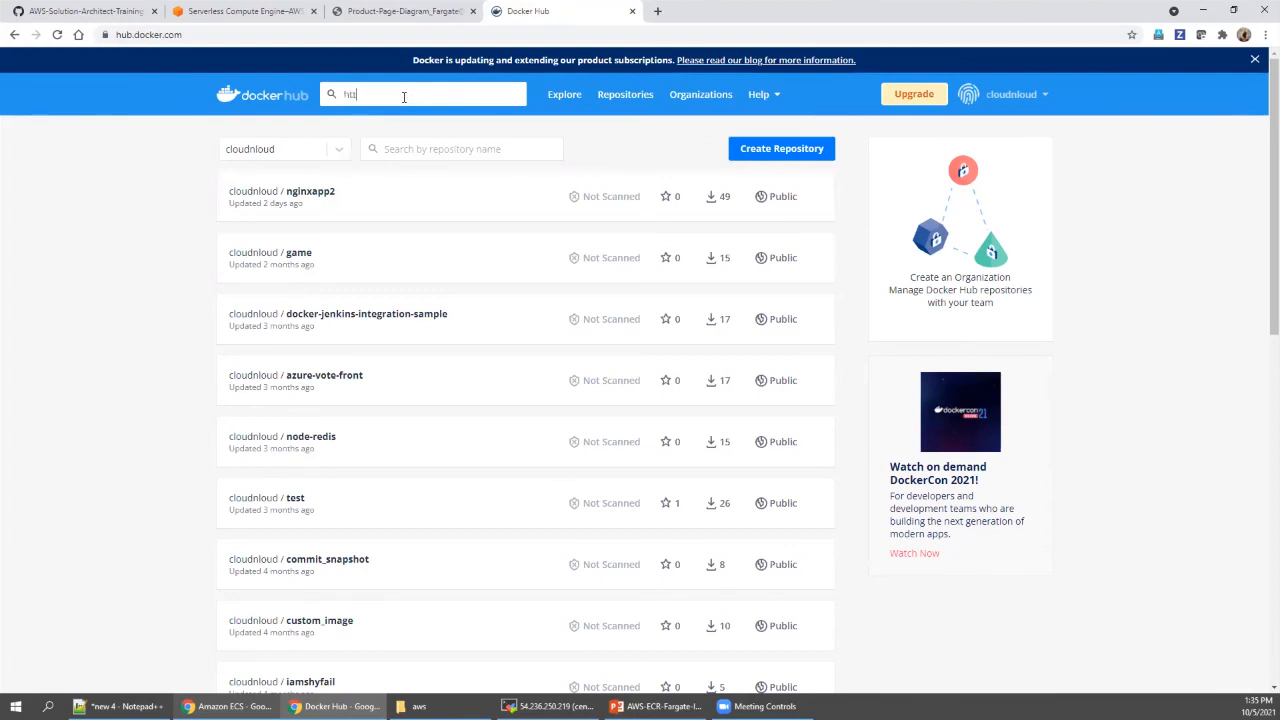
text(tpd)
key(Return)
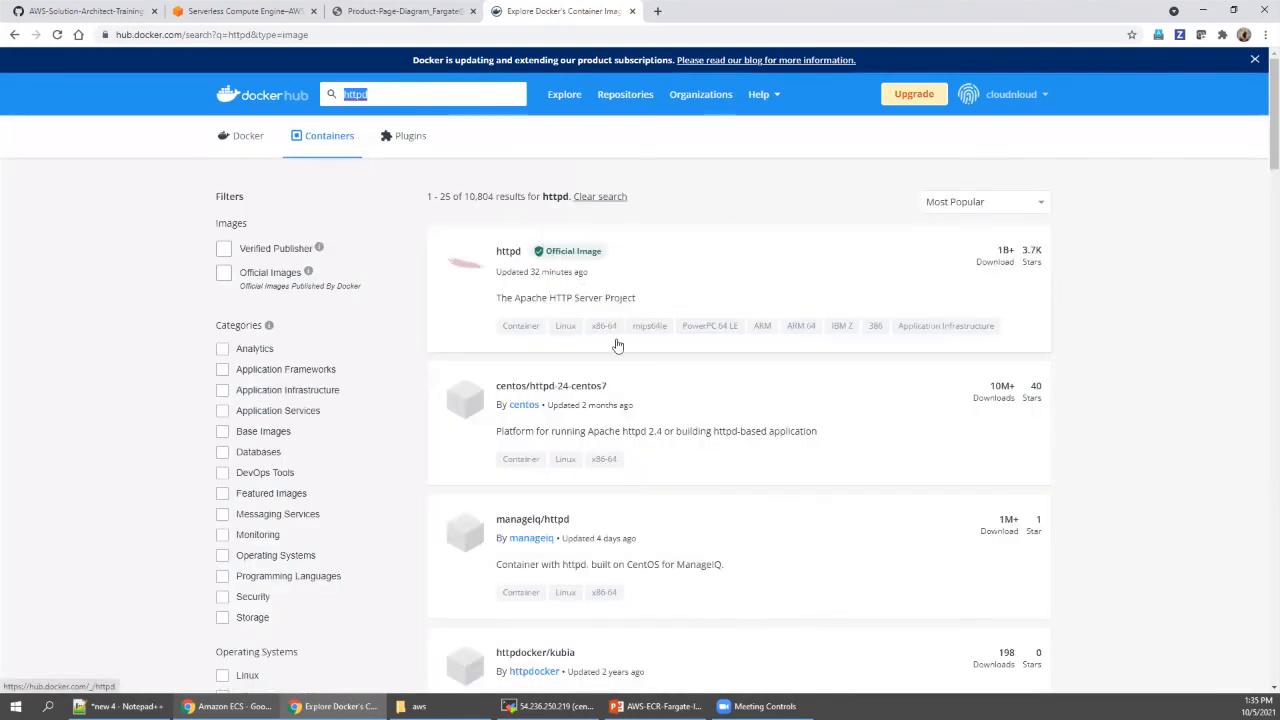
click(611, 263)
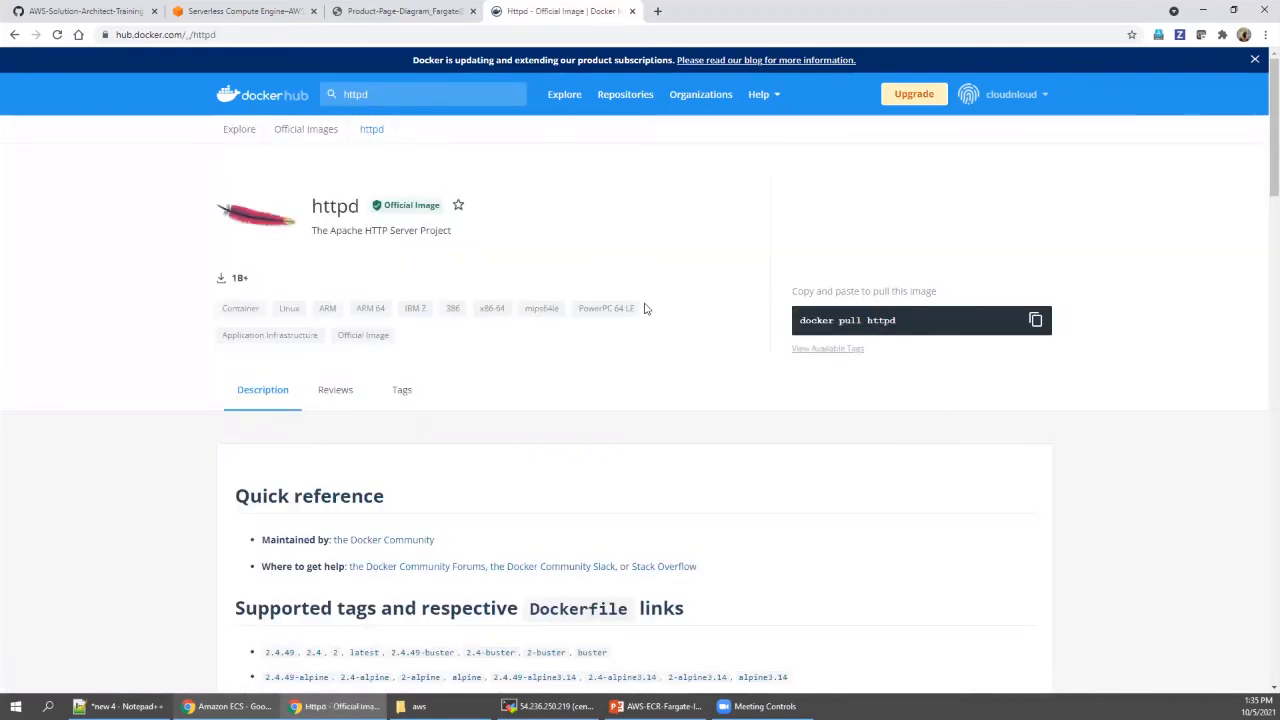
Step: View the Dockerfile linked from the 2.4-buster tag of httpd and return to the image page
scroll(545, 331, down, 2)
scroll(541, 331, down, 2)
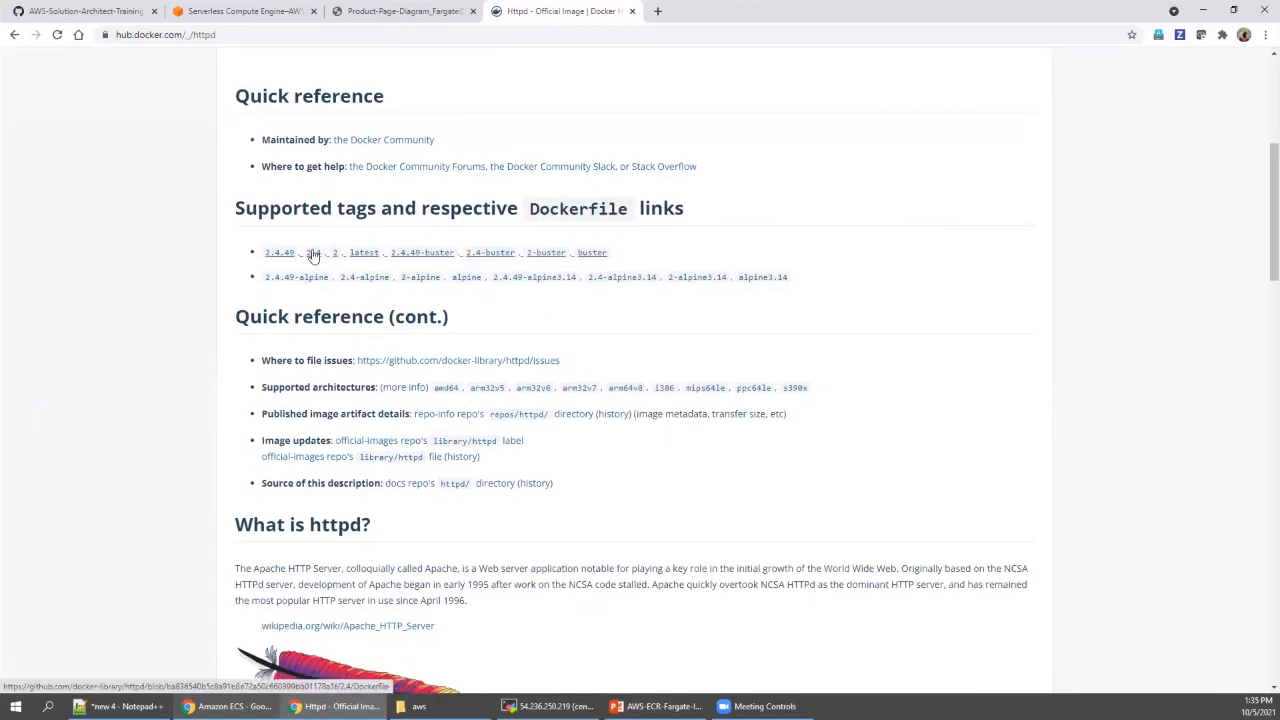
click(488, 254)
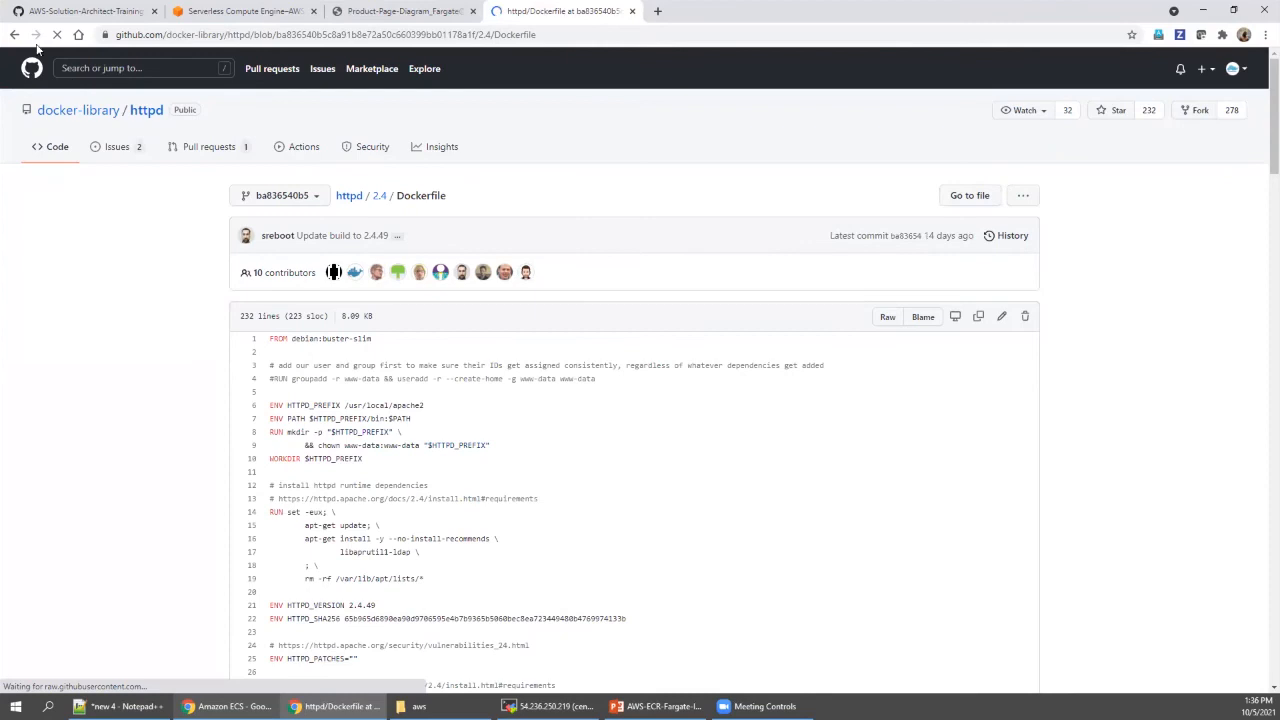
key(alt+Left)
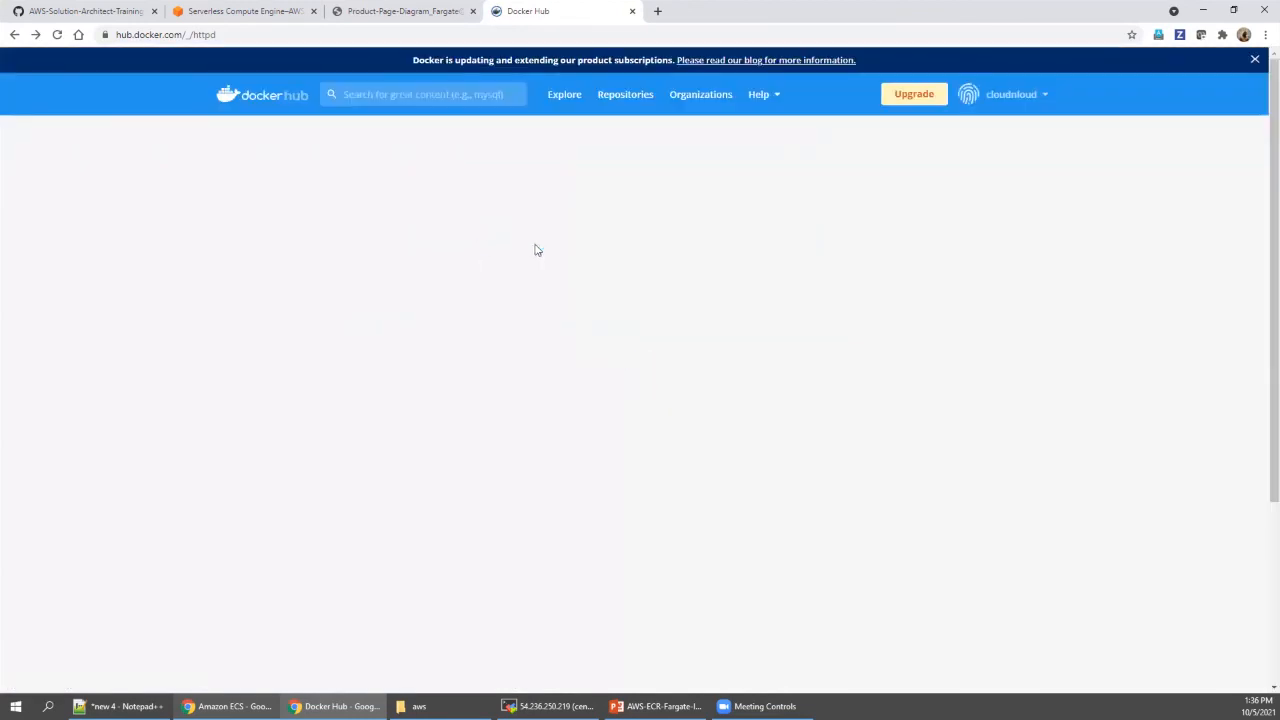
Step: Copy the 2.4.49 tag of httpd and paste it at the end of the Notepad++ notes, below a blank line
scroll(483, 400, down, 2)
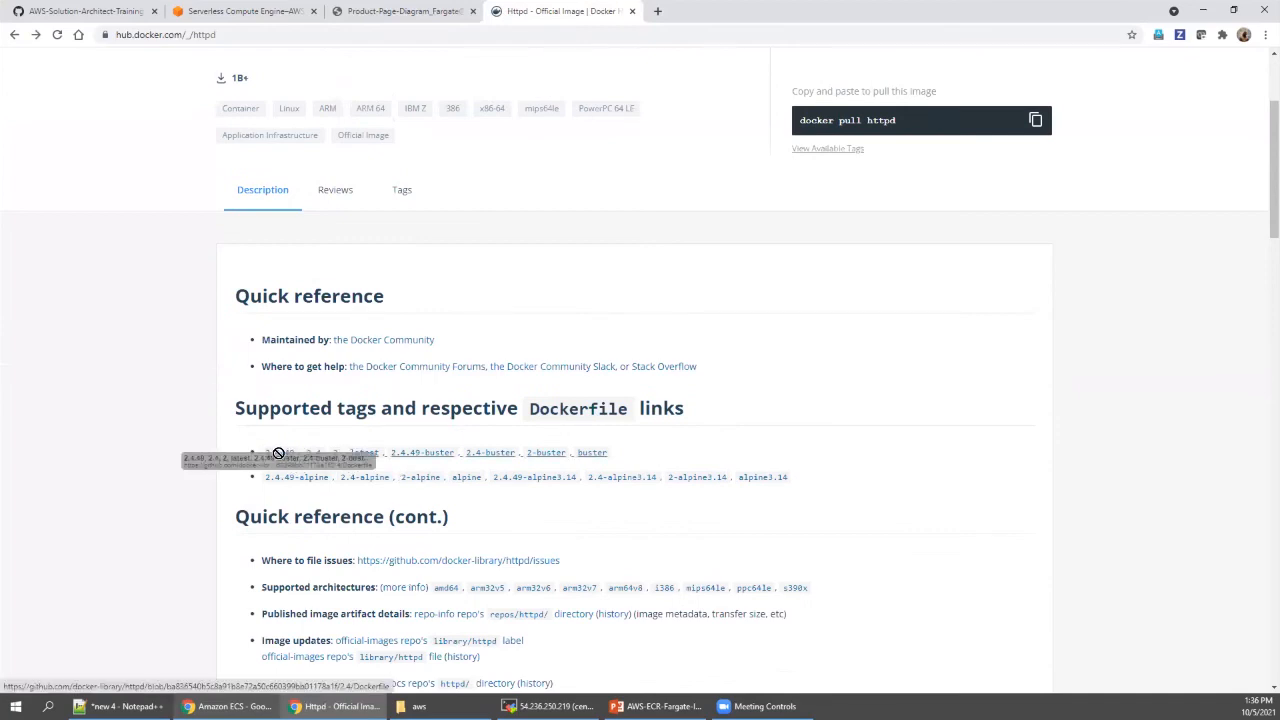
drag(262, 451, 297, 453)
key(ctrl+c)
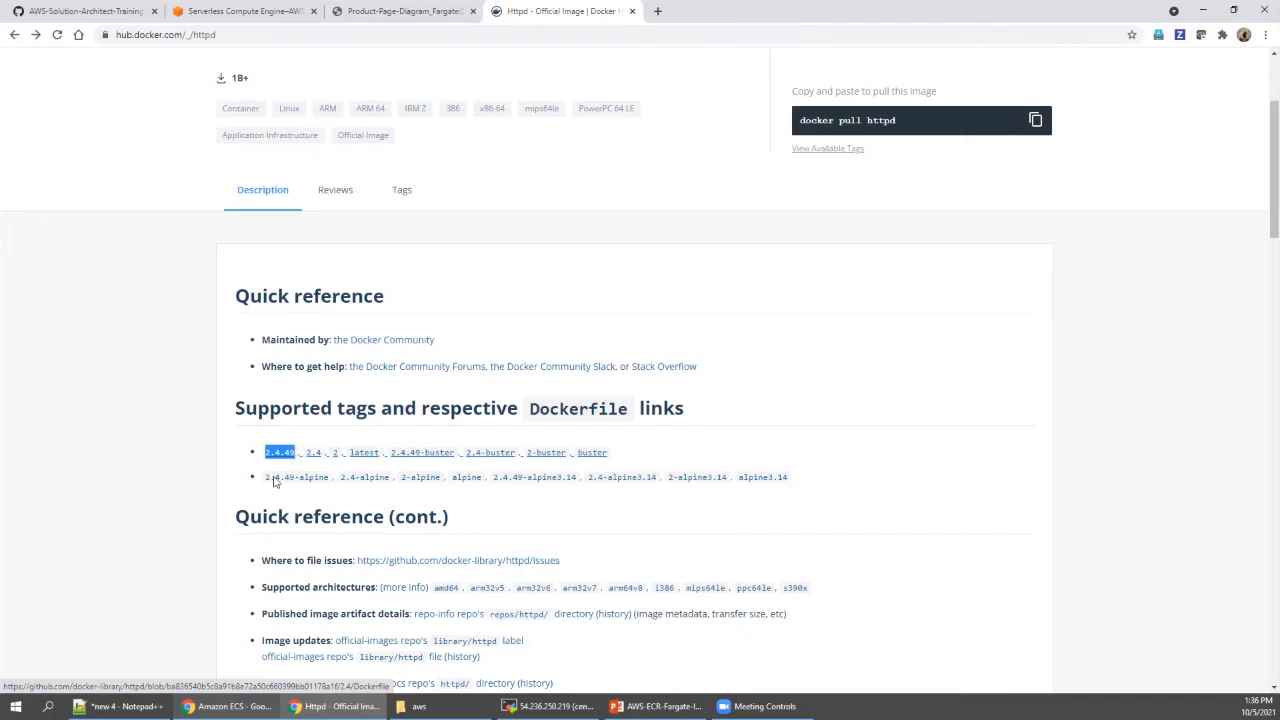
click(120, 706)
click(850, 361)
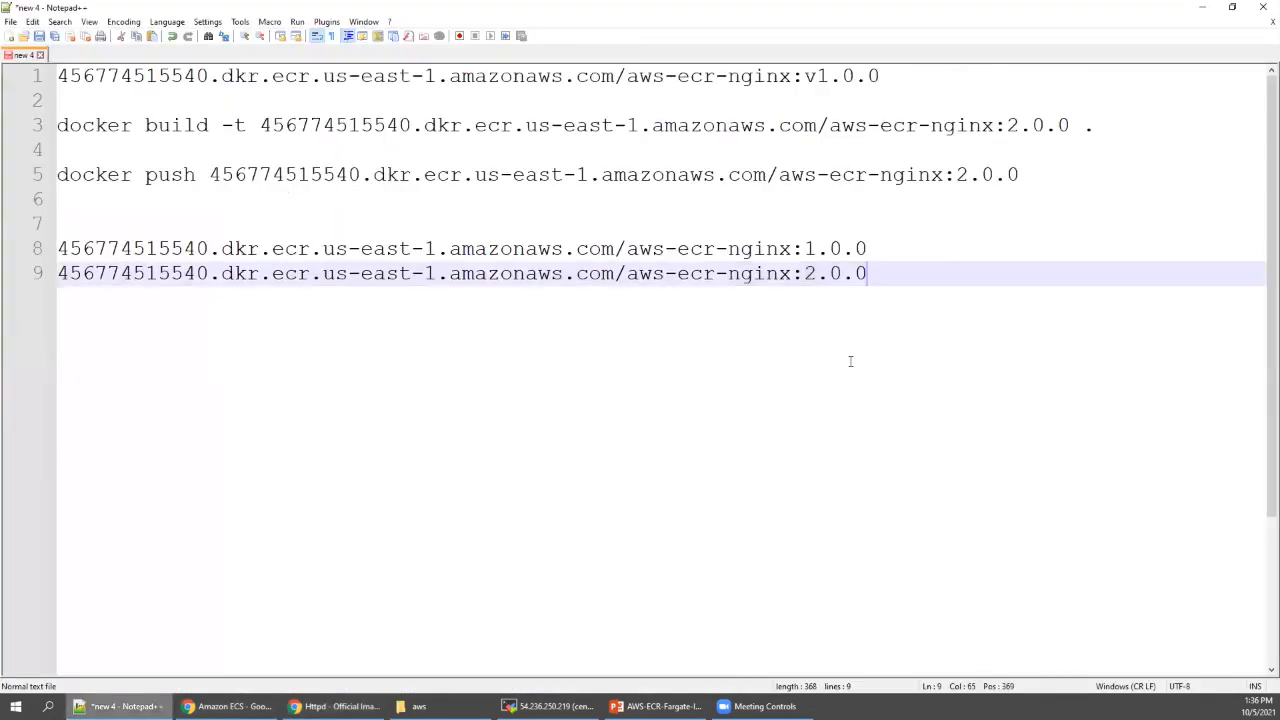
key(Return)
key(Return)
key(ctrl+v)
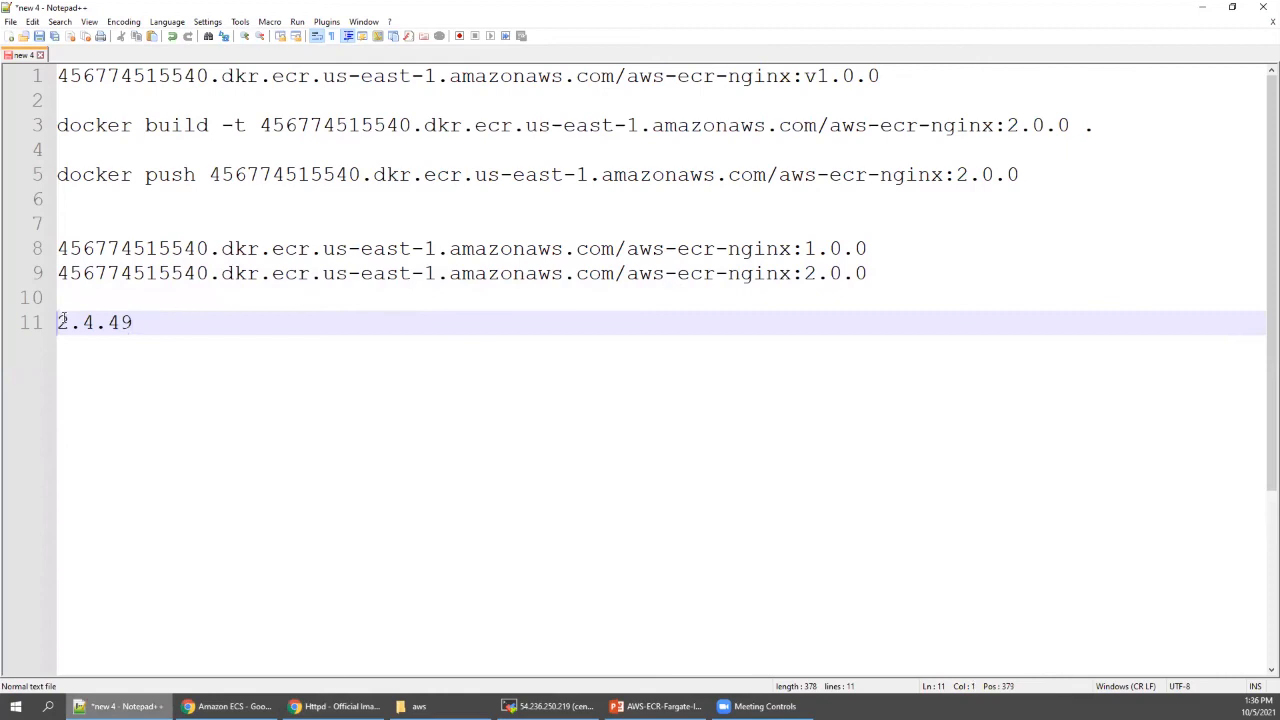
Step: Prefix the pasted tag with the image name to form httpd:2.4.49 and copy the full image reference
text(httpd:)
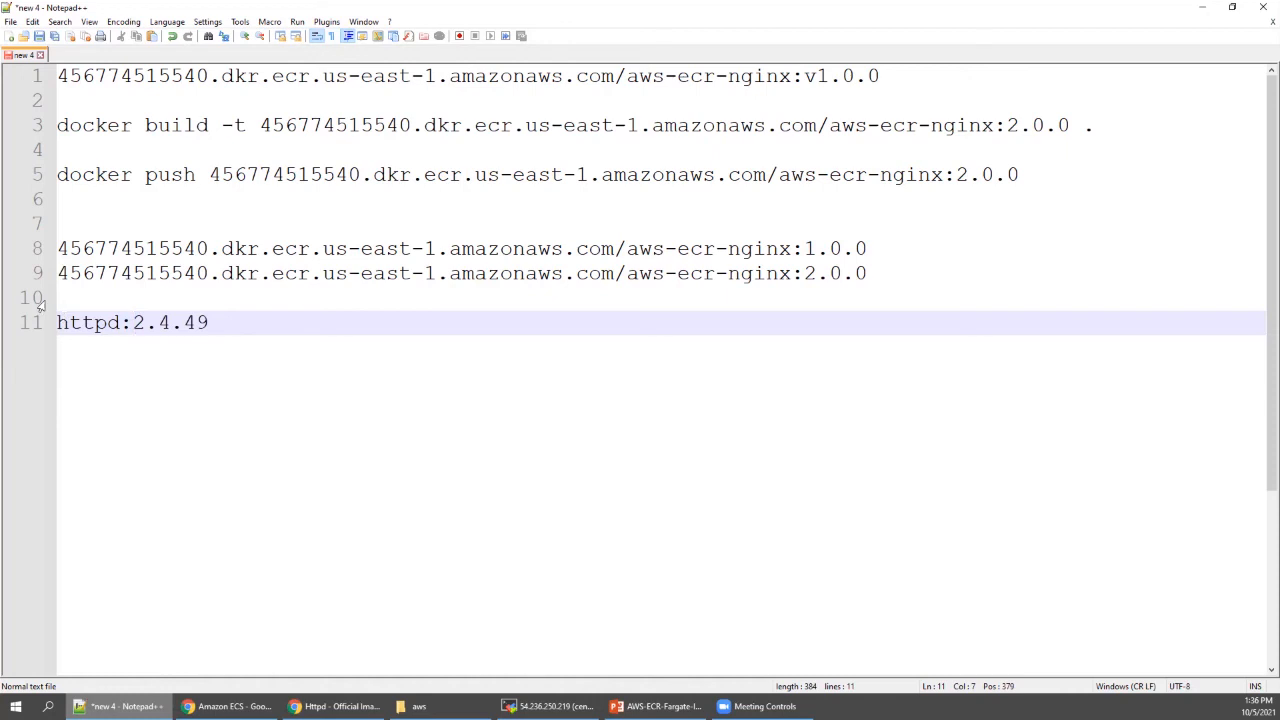
drag(223, 321, 22, 333)
key(ctrl+c)
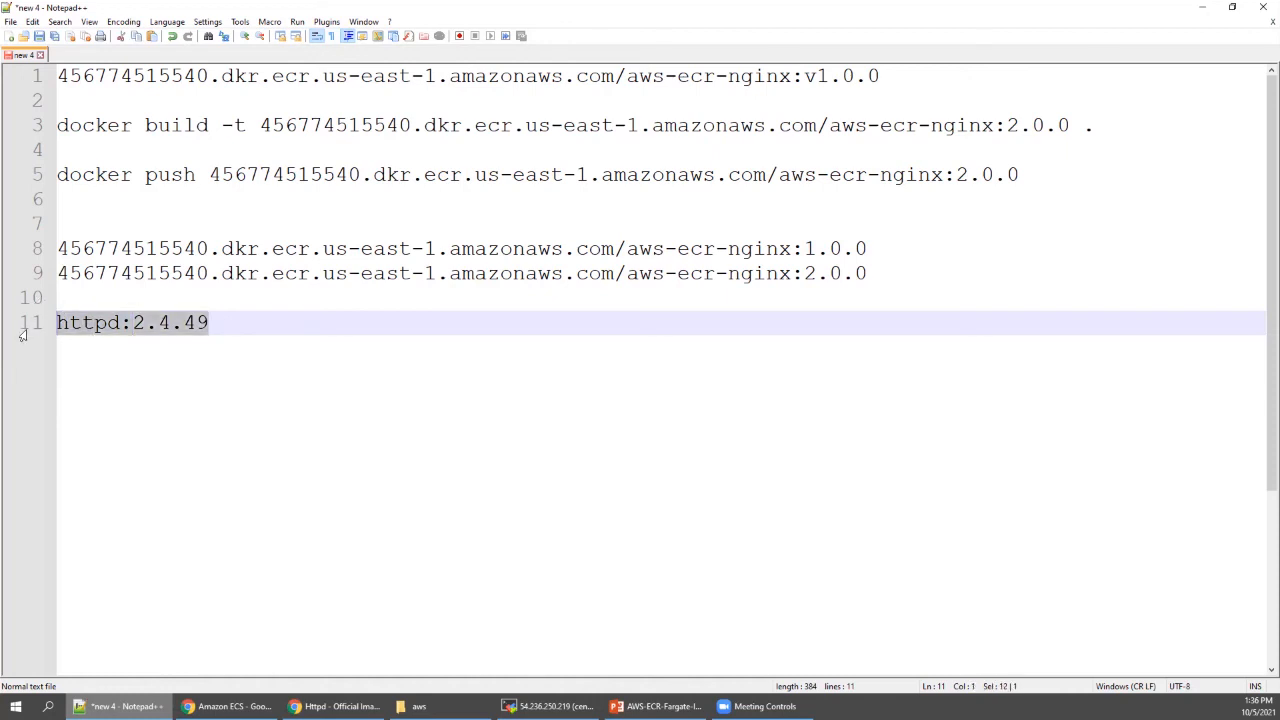
Step: Switch to the Amazon ECS console and start a new task definition with the FARGATE launch type
click(228, 706)
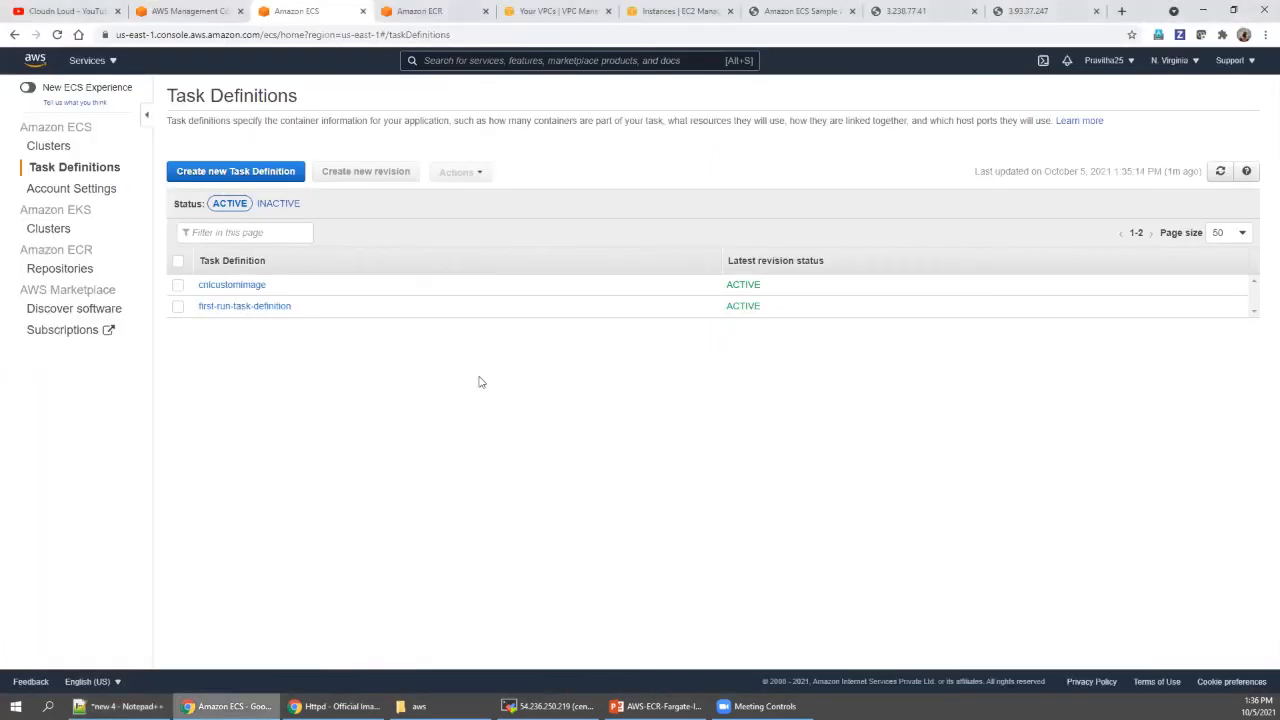
click(225, 176)
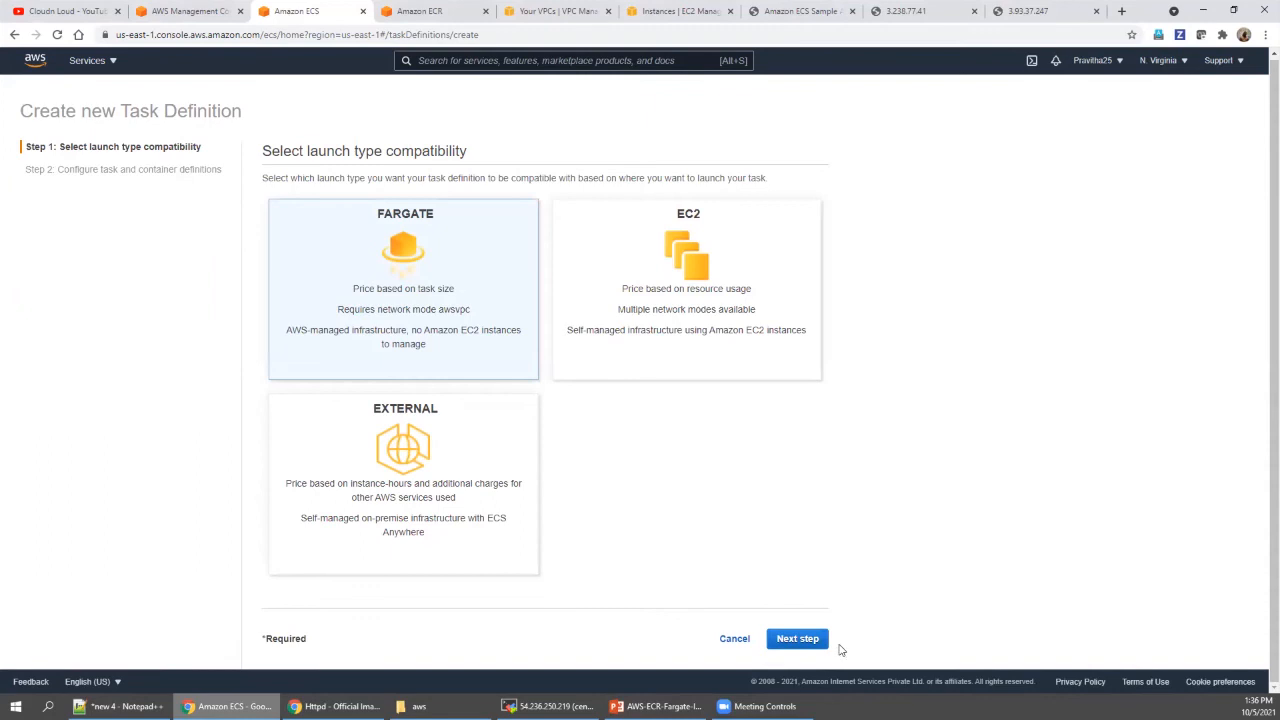
click(797, 638)
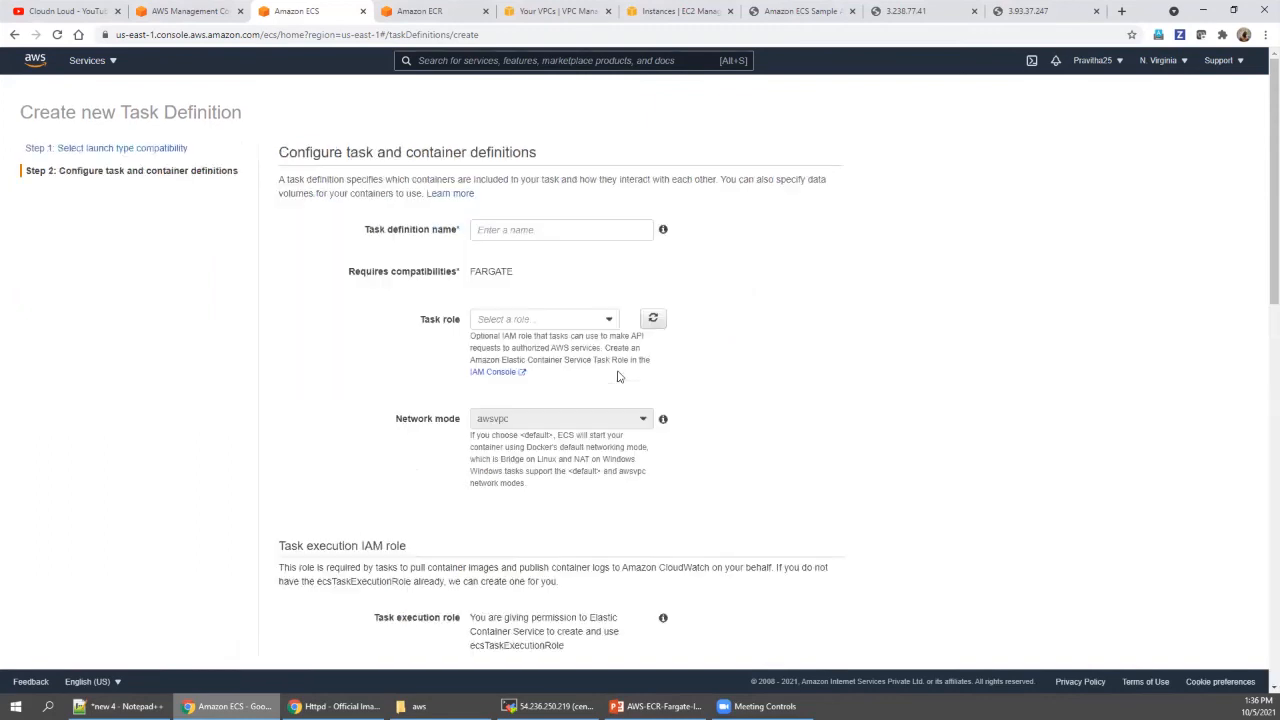
Step: Name the task definition hubdockerhttpd and assign ecsTaskExecutionRole as its task role
click(521, 234)
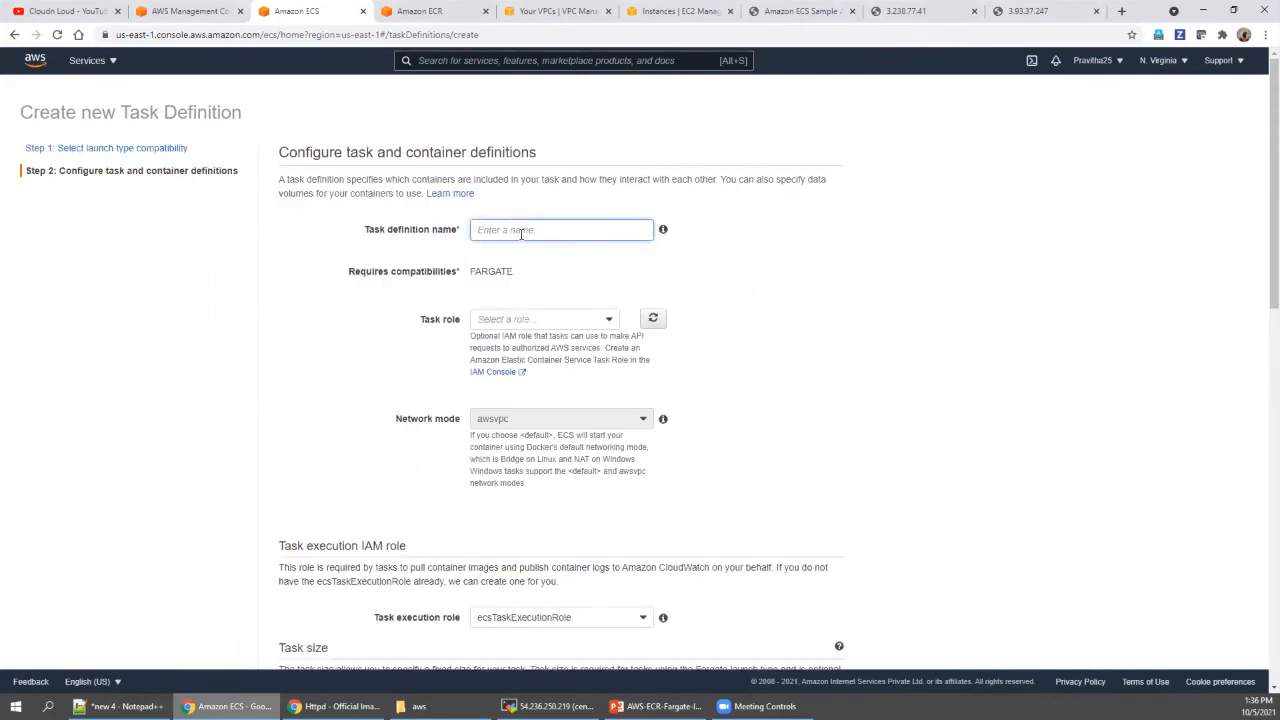
text(hu)
click(540, 319)
click(543, 360)
Step: Set the task size to 0.5 GB of memory and 0.25 vCPU
scroll(645, 393, down, 2)
scroll(645, 393, down, 2)
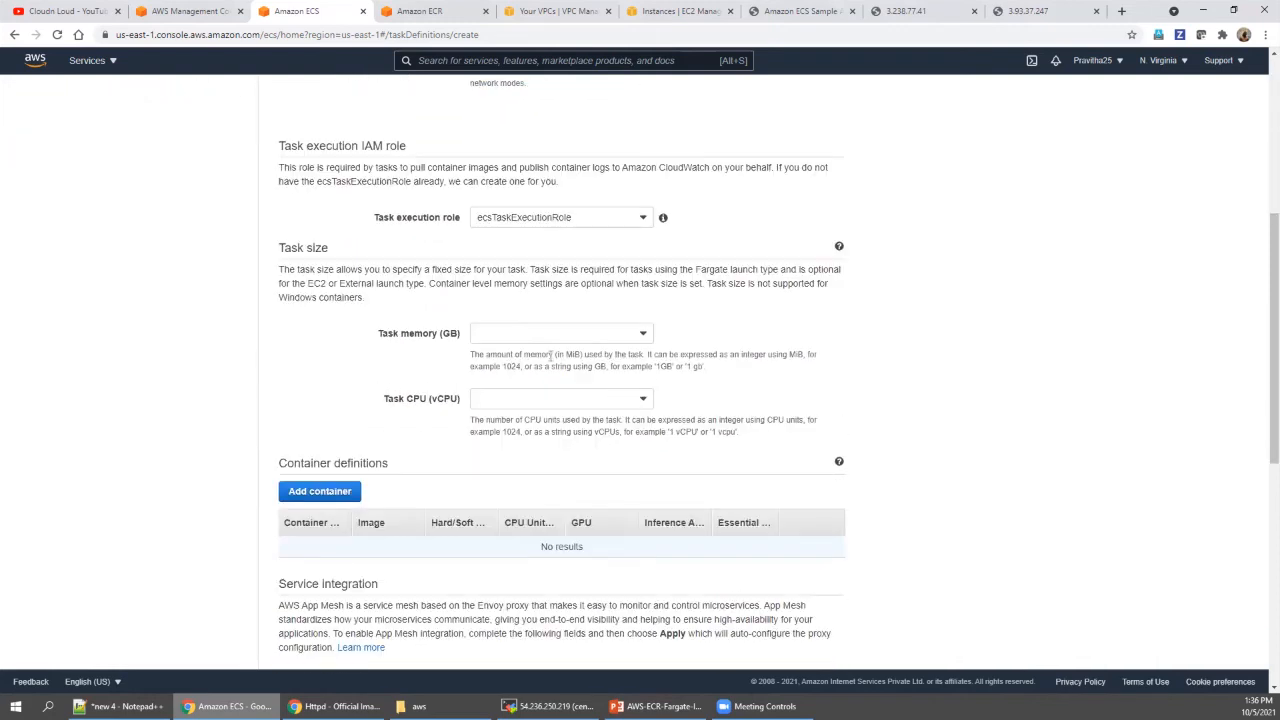
click(526, 334)
click(494, 354)
click(524, 398)
click(505, 414)
Step: Start adding a container named fromhubdockercom that uses the copied image reference httpd:2.4.49
scroll(295, 350, down, 3)
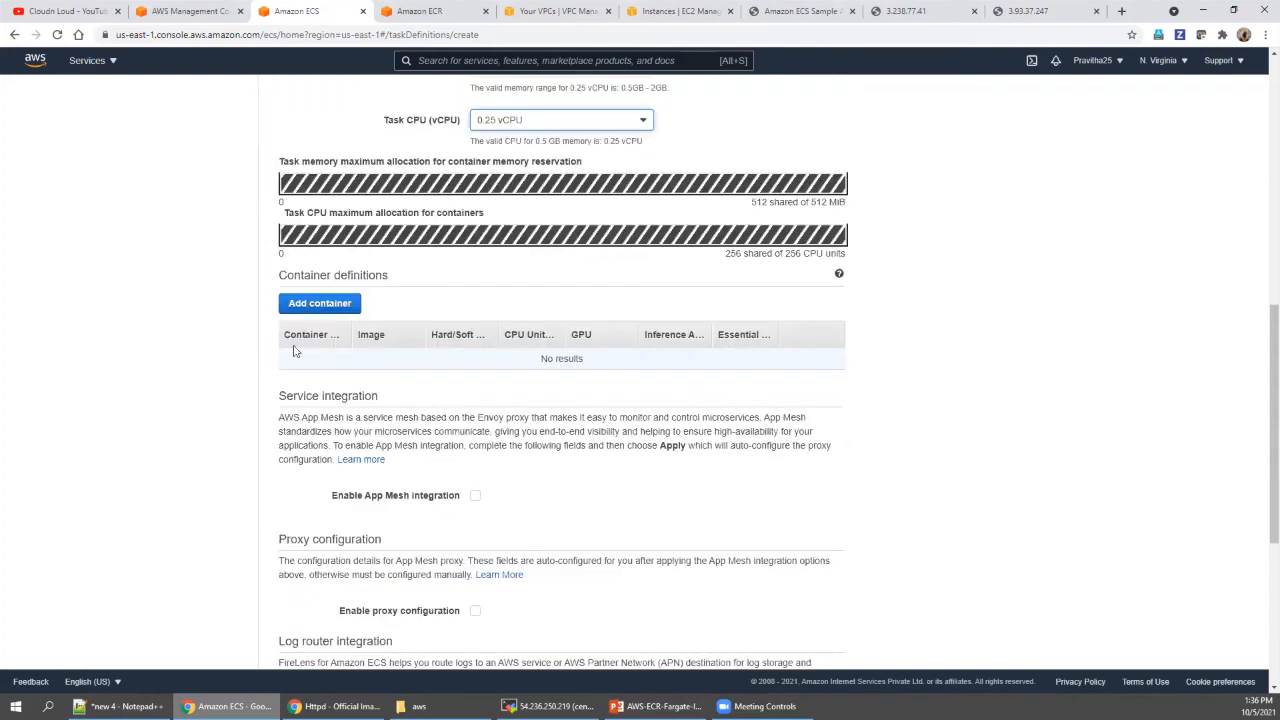
click(322, 305)
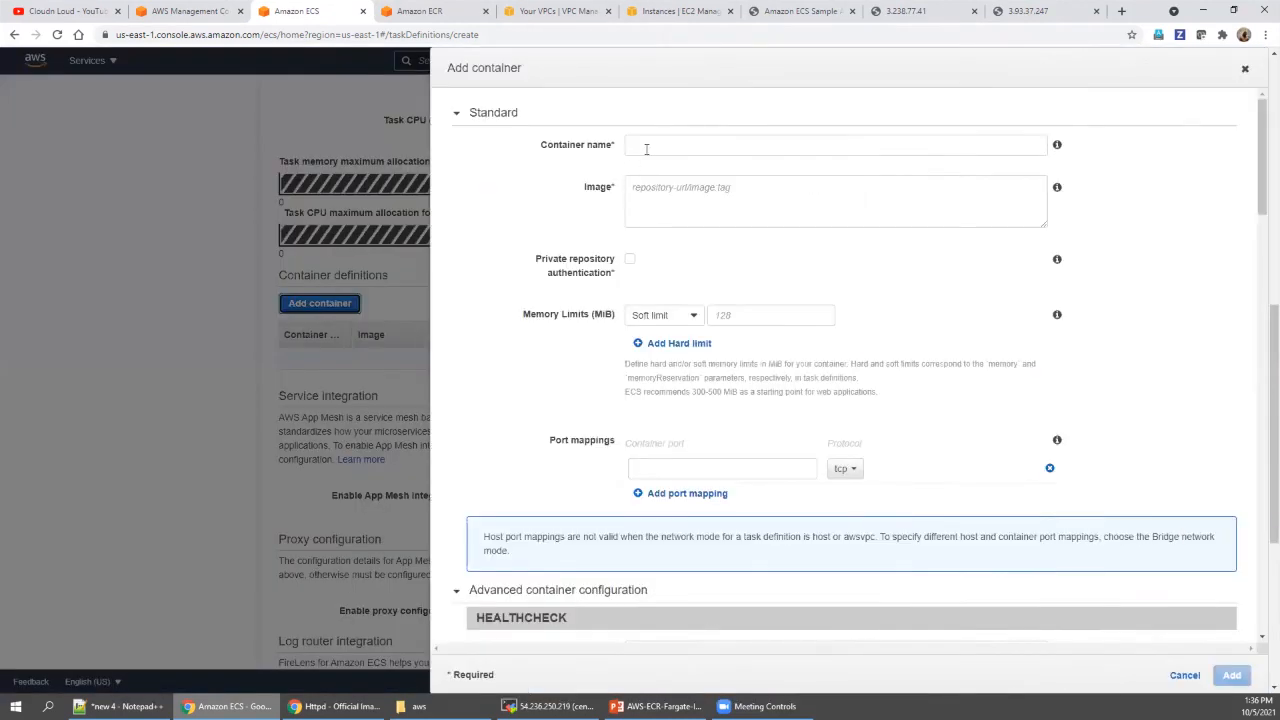
click(648, 146)
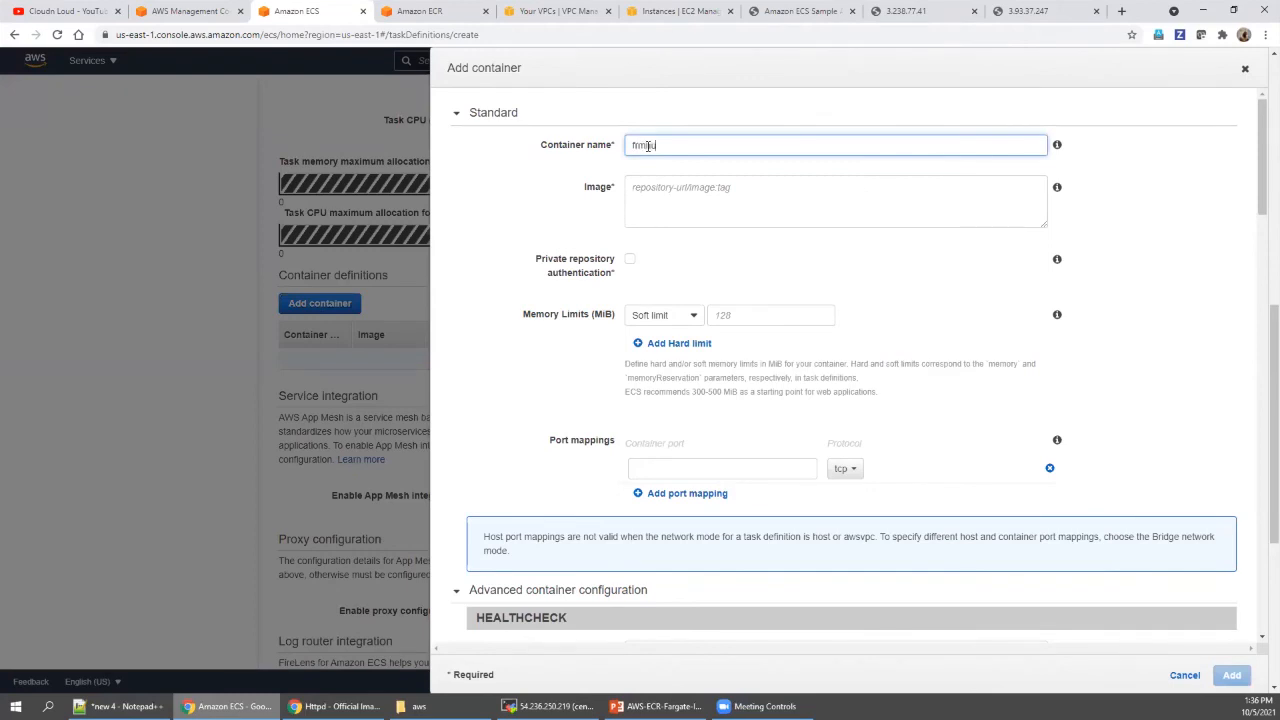
text(frmhubdockercom)
double_click(646, 145)
text(o)
click(693, 188)
key(ctrl+v)
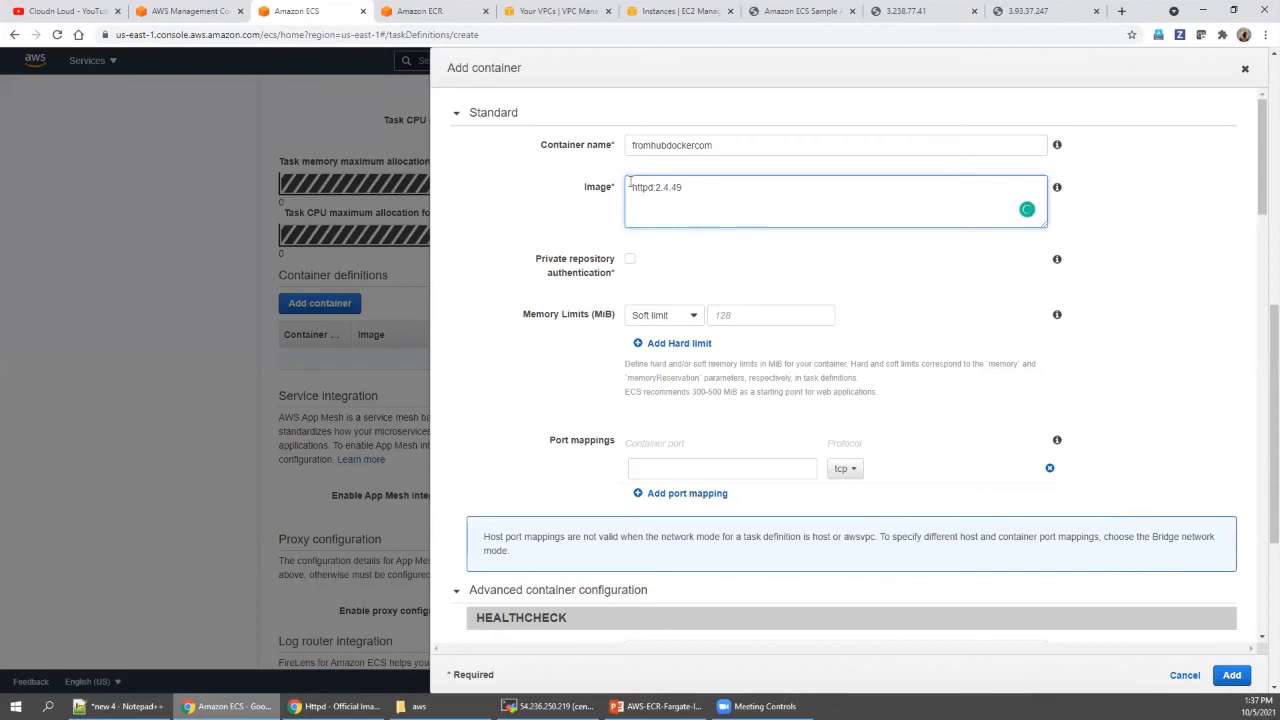
Step: Map container port 80 over tcp and add the container to the task definition
click(761, 465)
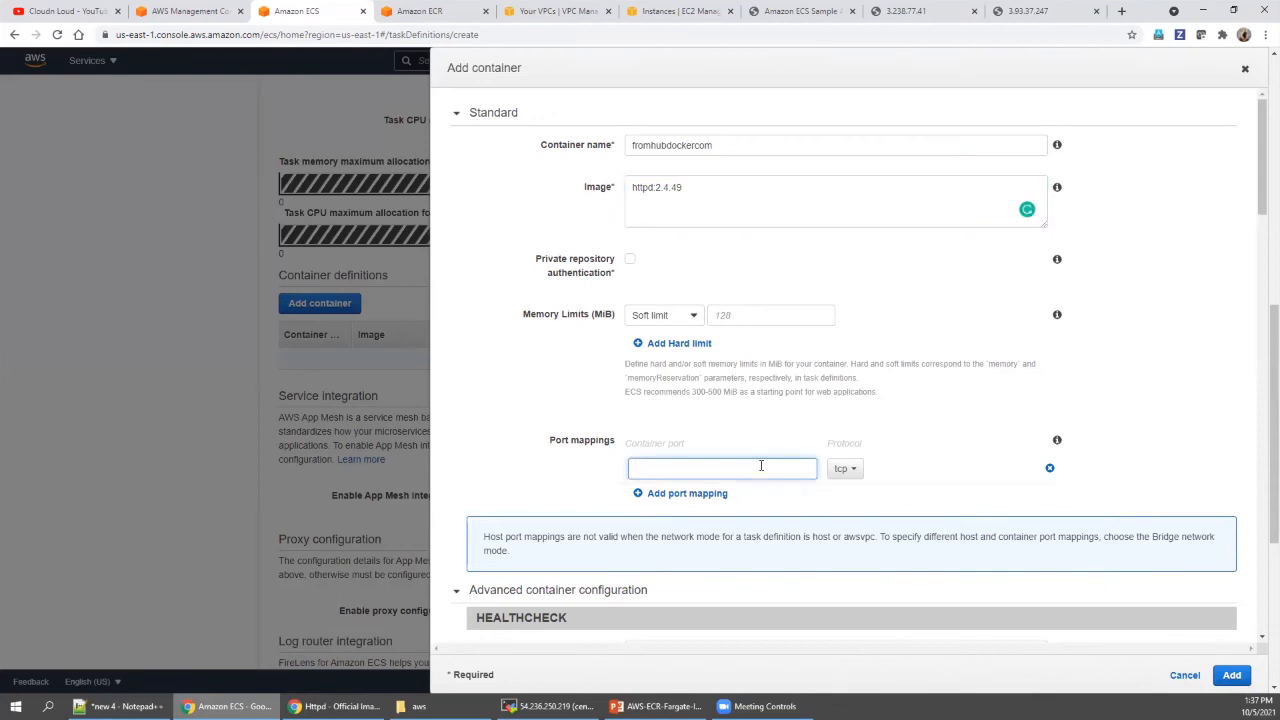
scroll(761, 465, down, 3)
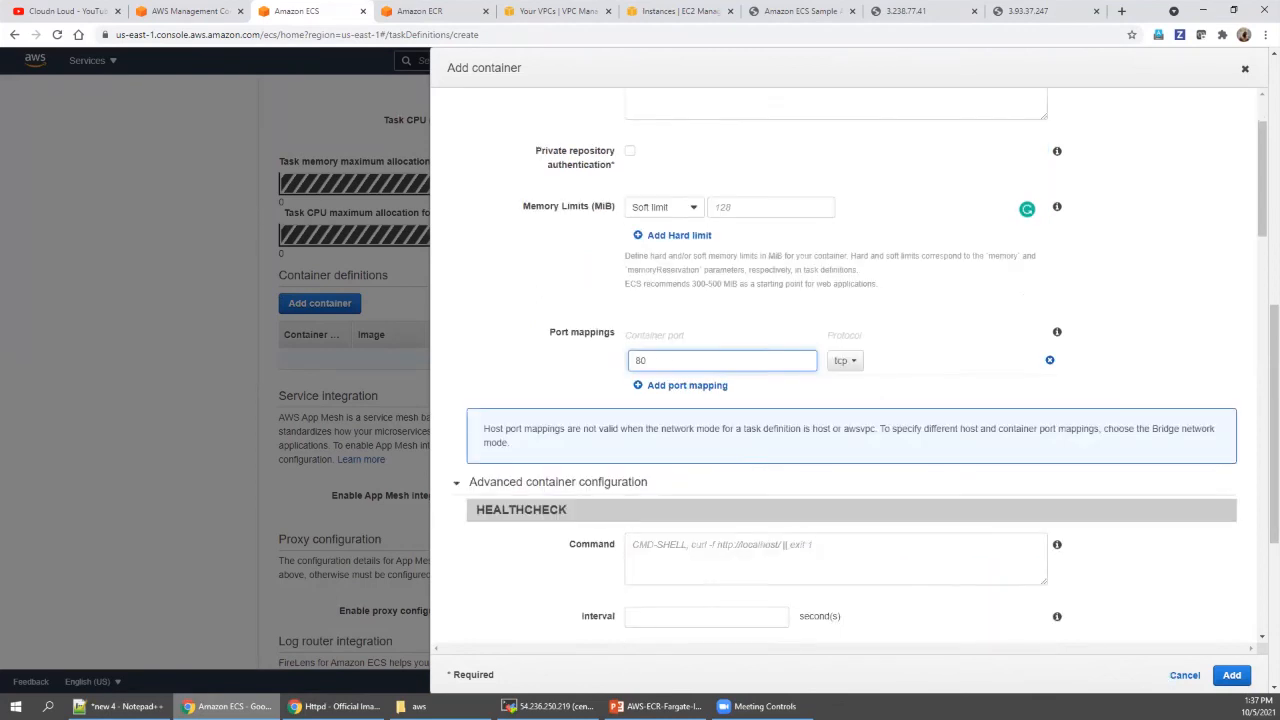
click(1236, 676)
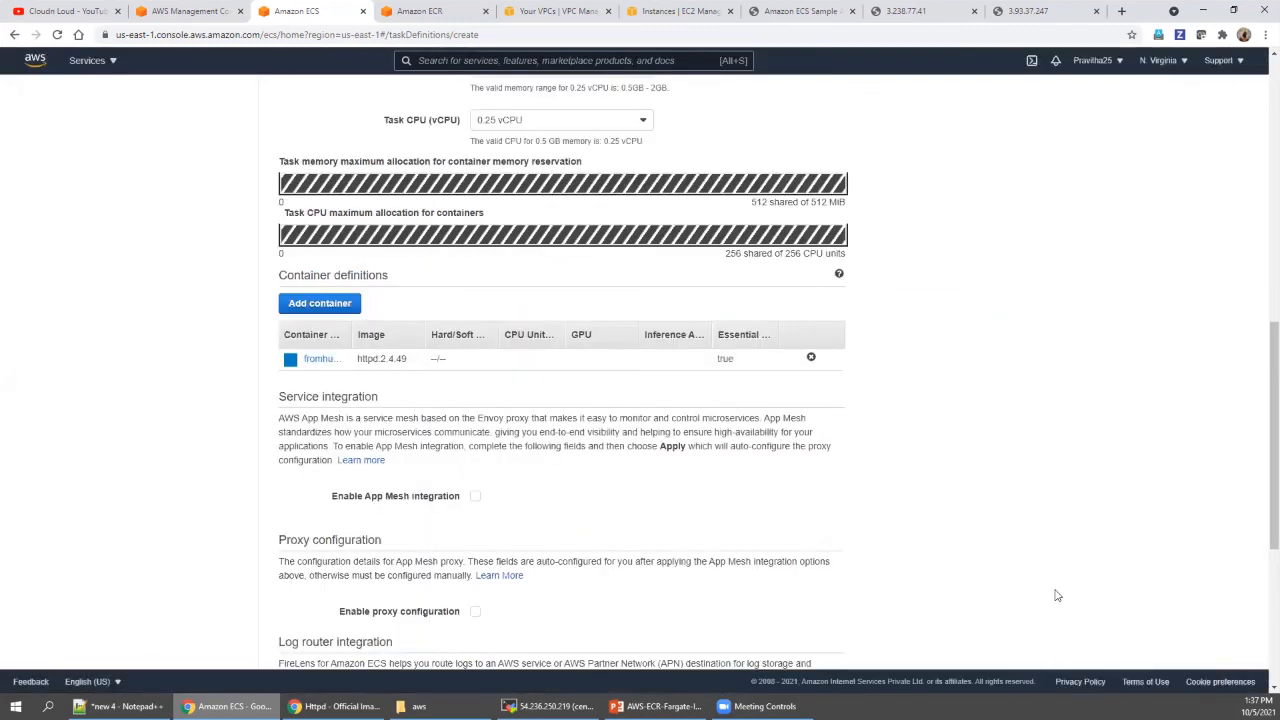
Step: Create the hubdockerhttpd task definition and open its details
scroll(934, 511, down, 5)
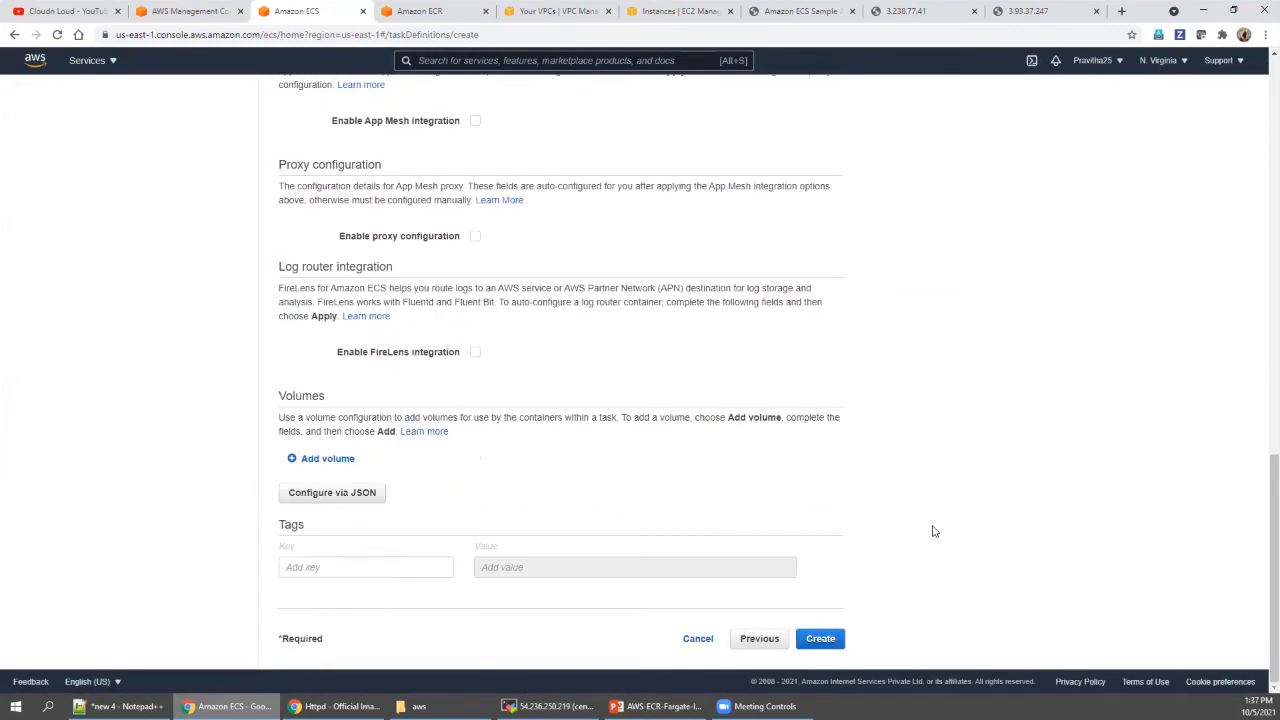
click(820, 638)
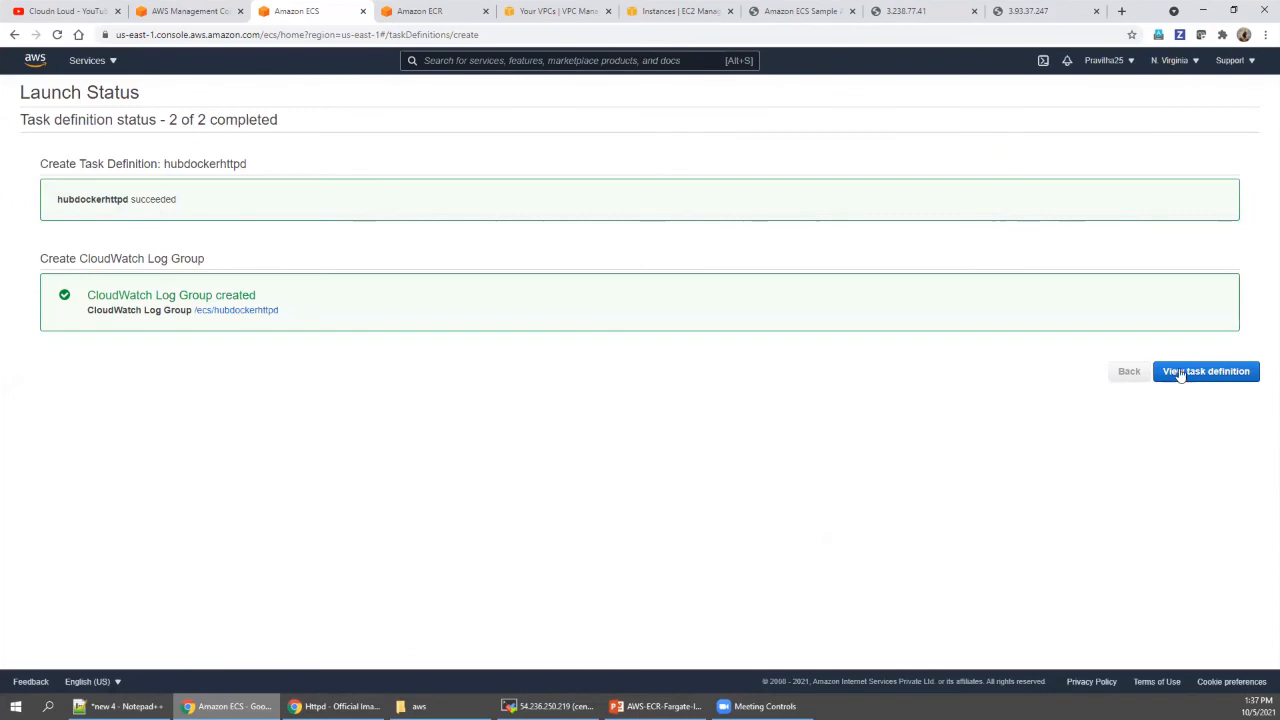
click(1238, 378)
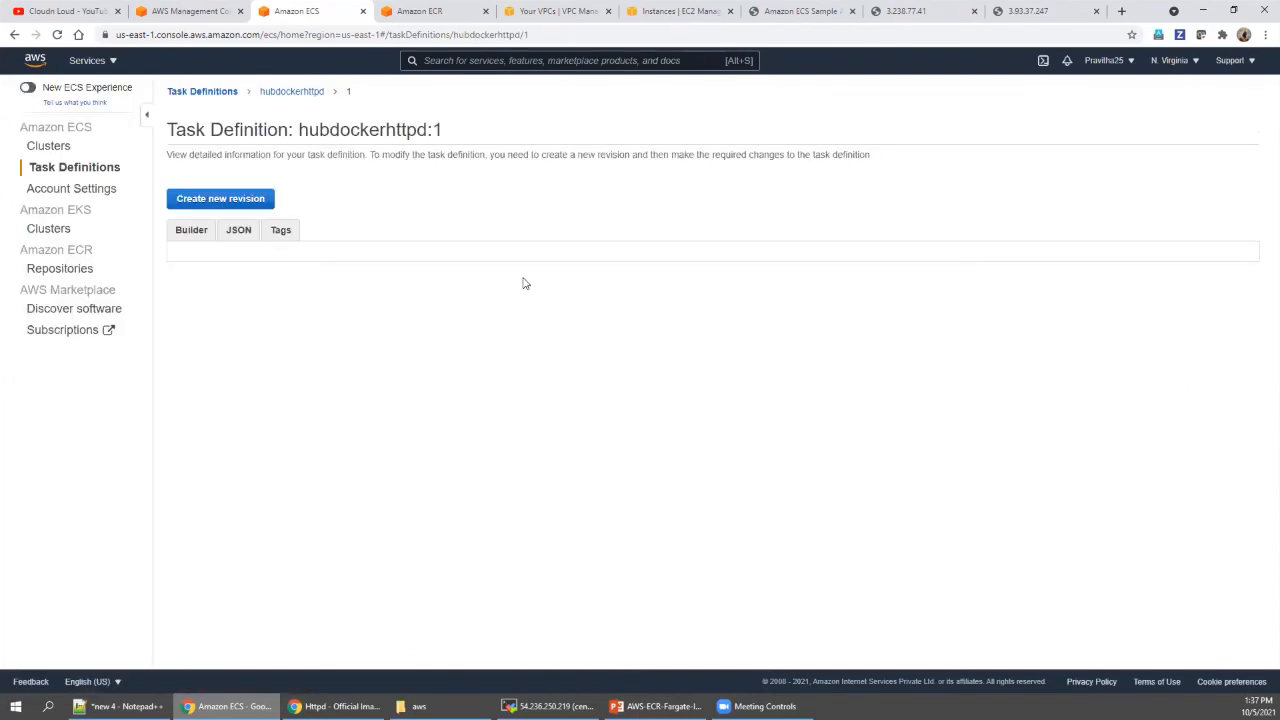
Step: Open the sampleapp cluster and start creating a new service in it
click(52, 147)
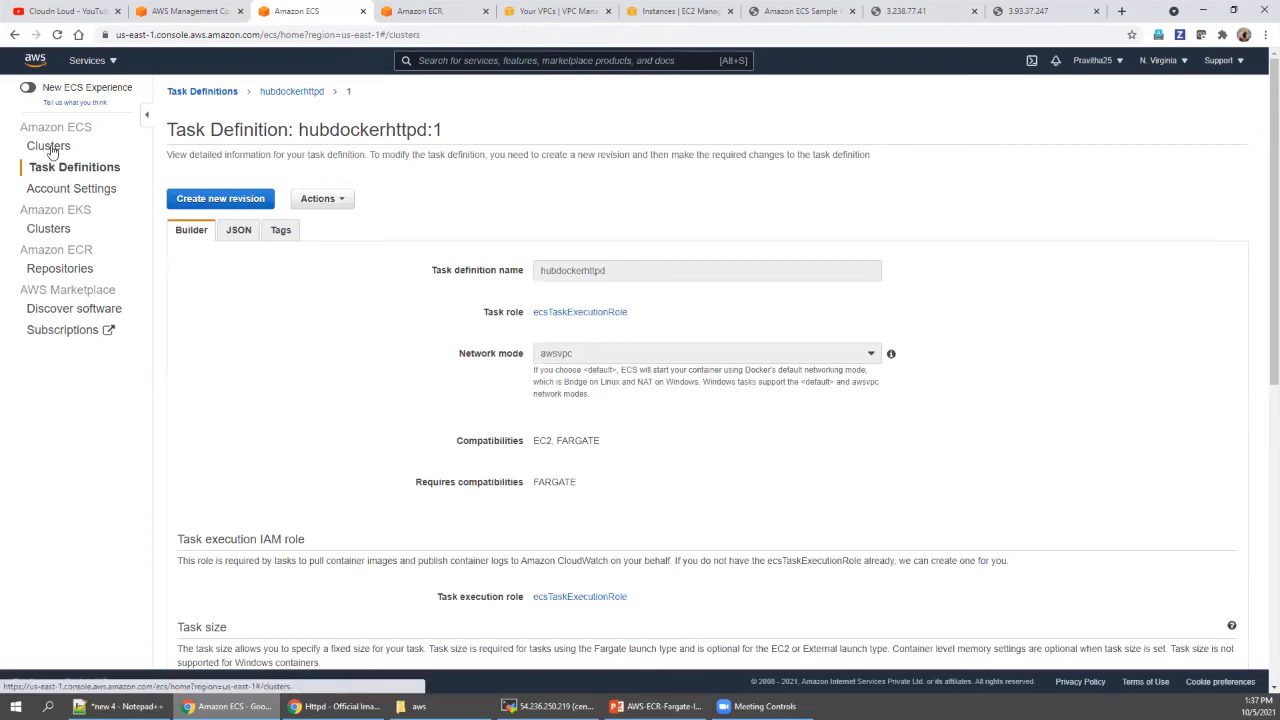
click(200, 330)
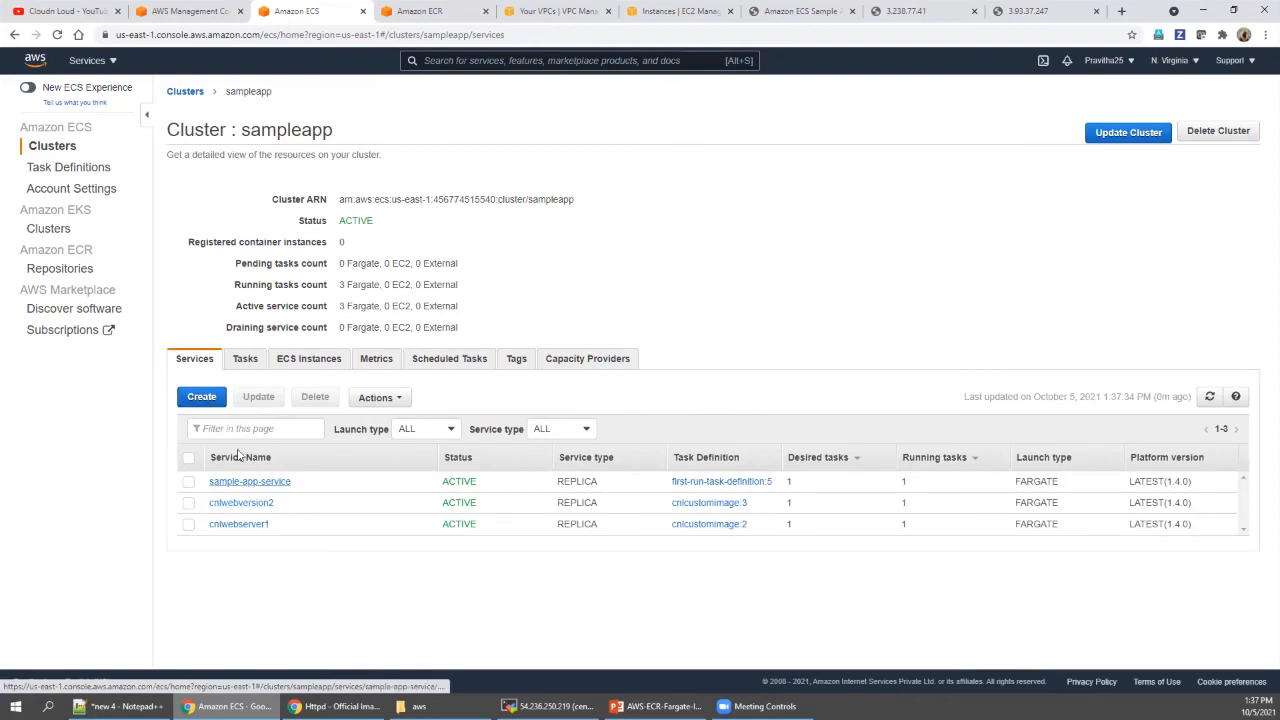
click(199, 398)
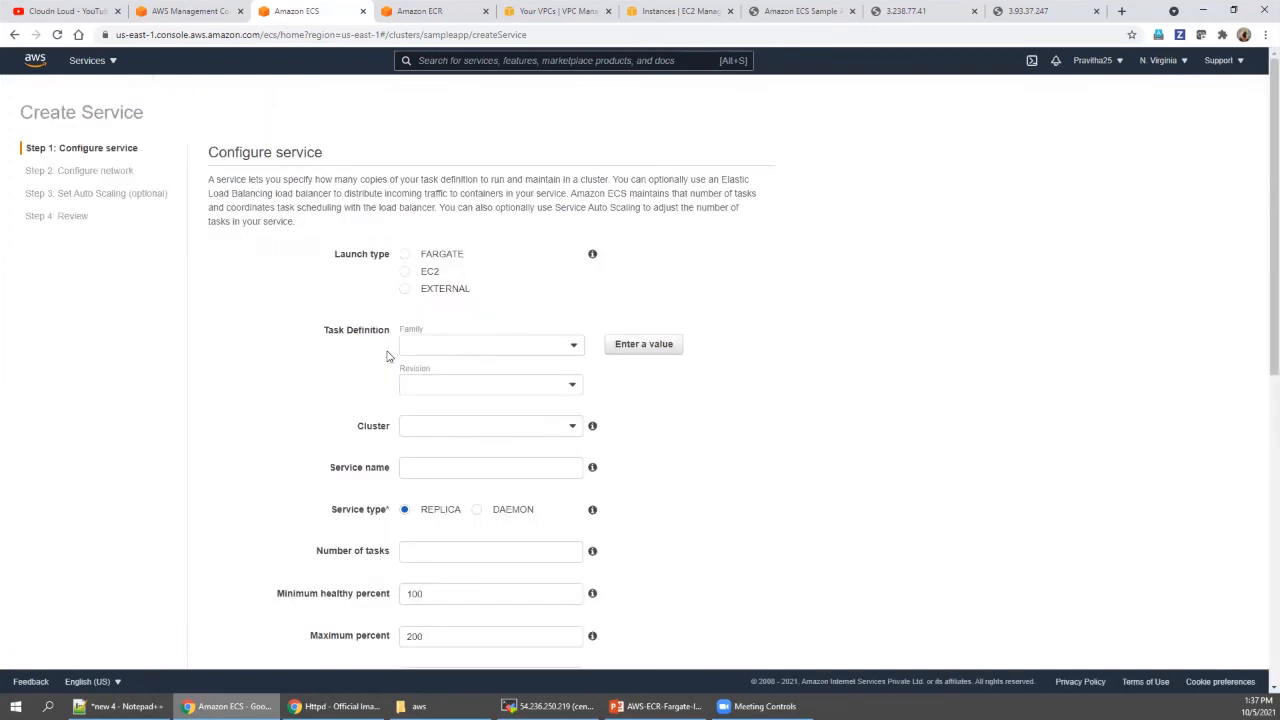
Step: Set the service's launch type to FARGATE and its task definition family to hubdockerhttpd
click(406, 257)
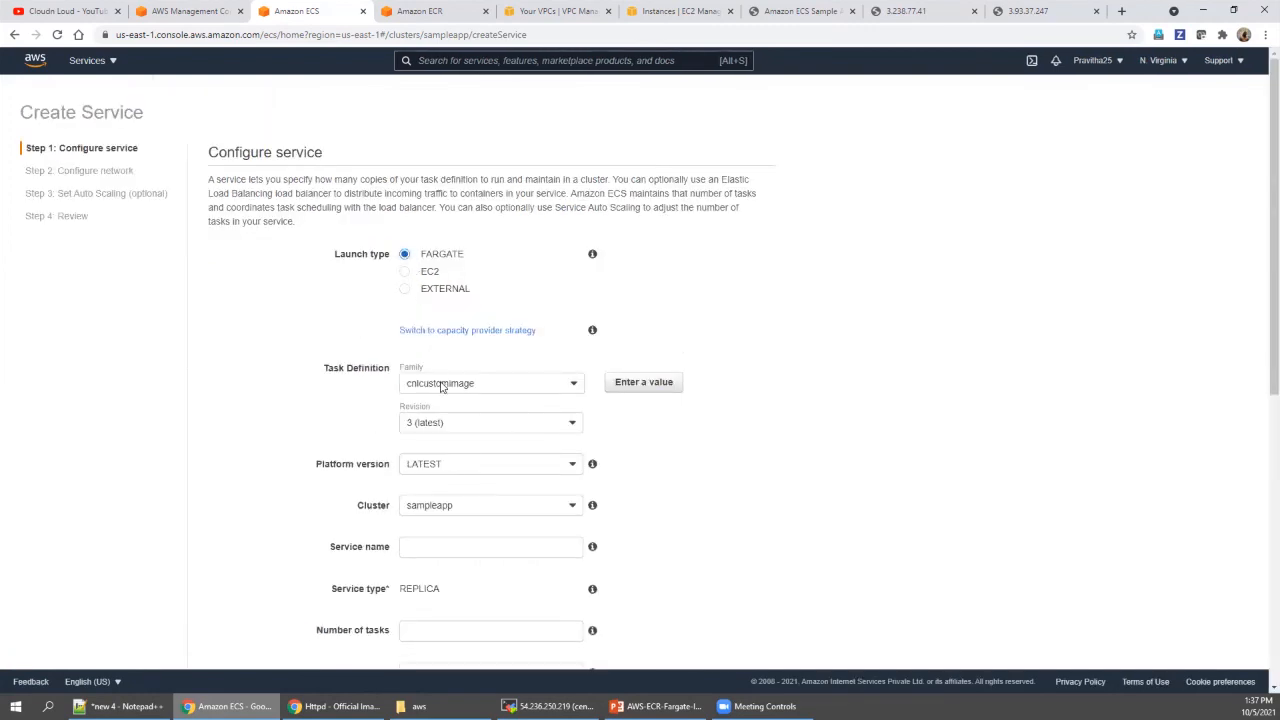
click(441, 386)
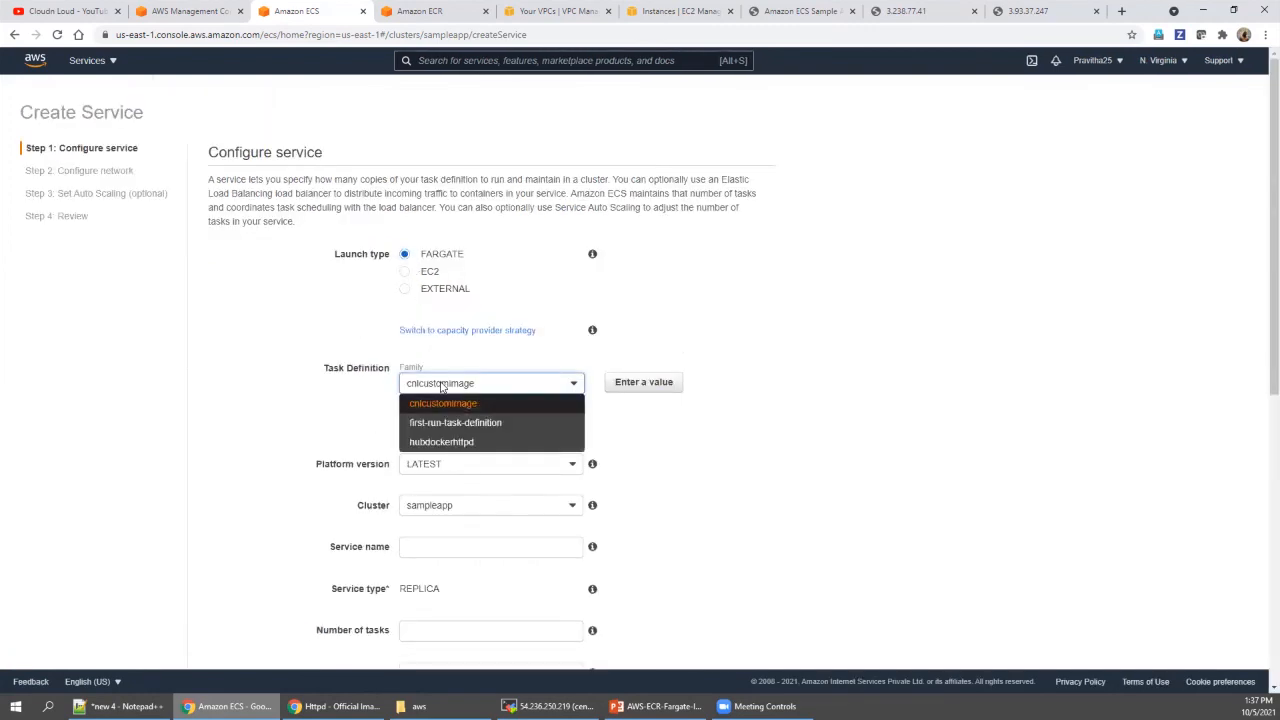
click(464, 443)
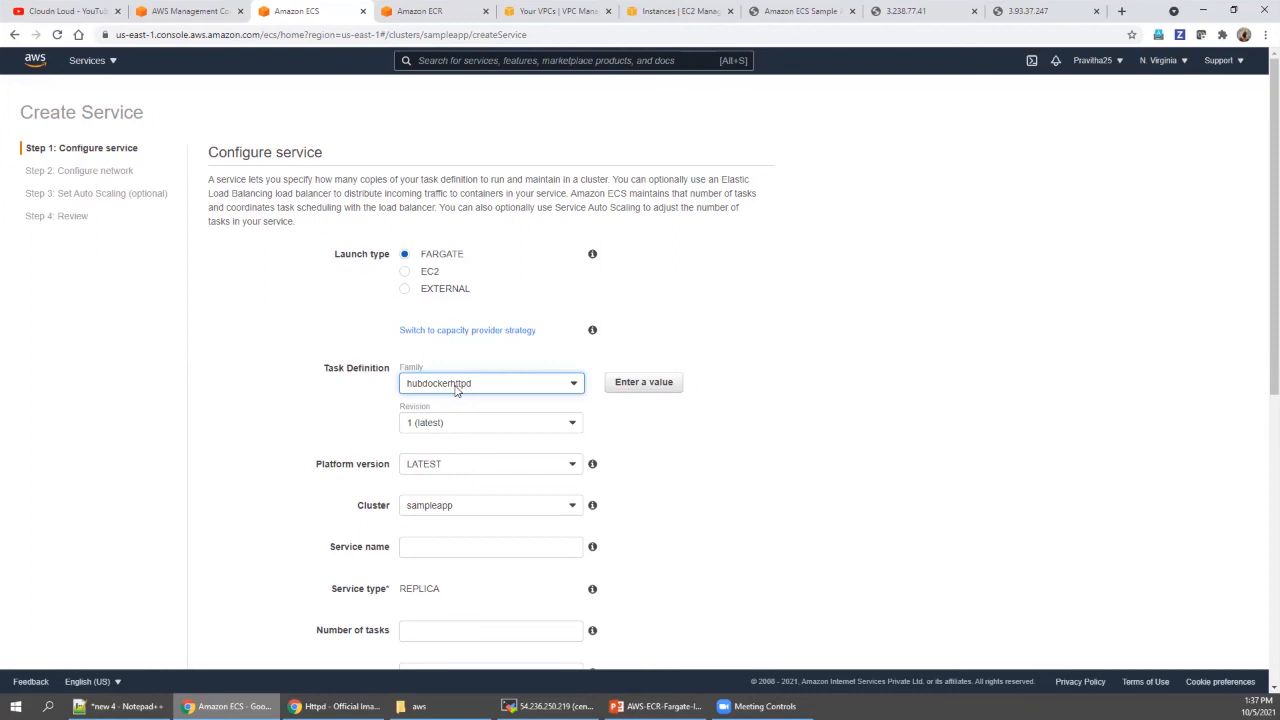
Step: Look at the Task Definition parameters slide in PowerPoint and return to the service form in Chrome
click(652, 706)
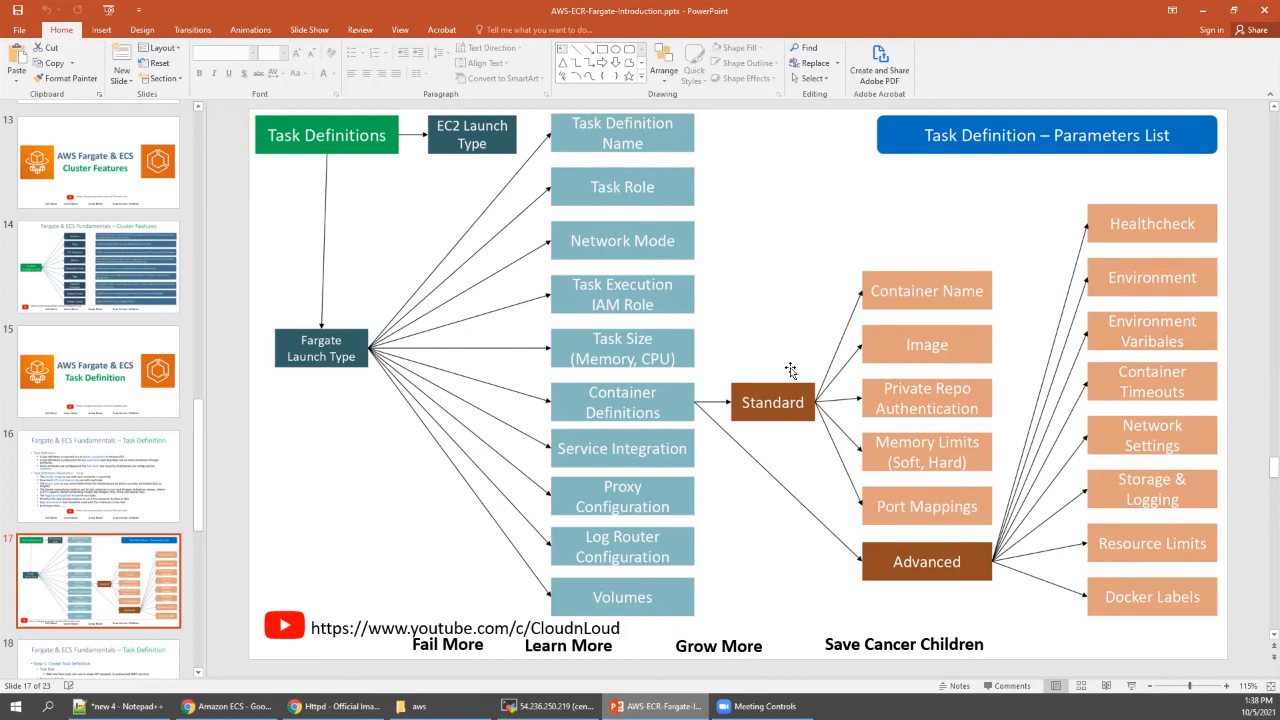
key(alt+Tab)
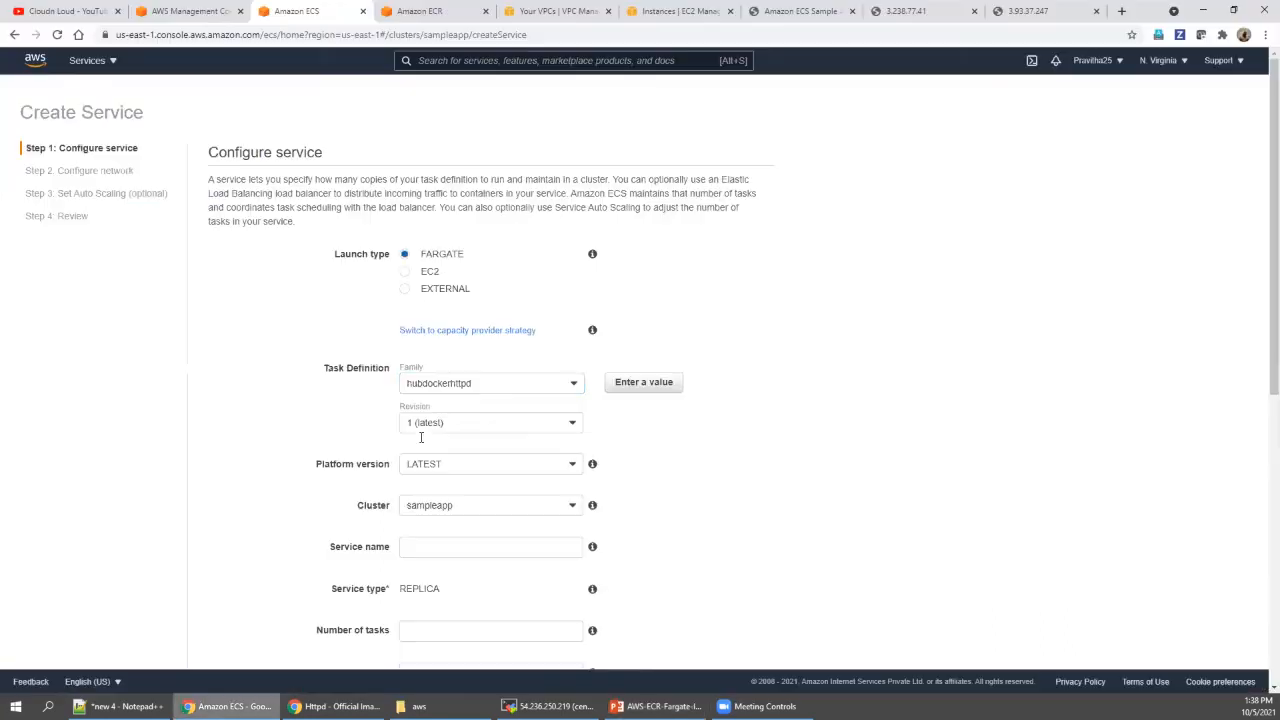
Step: Name the service httpddirectimage, set its number of tasks to 1 and continue to the network configuration
scroll(636, 450, down, 3)
click(460, 281)
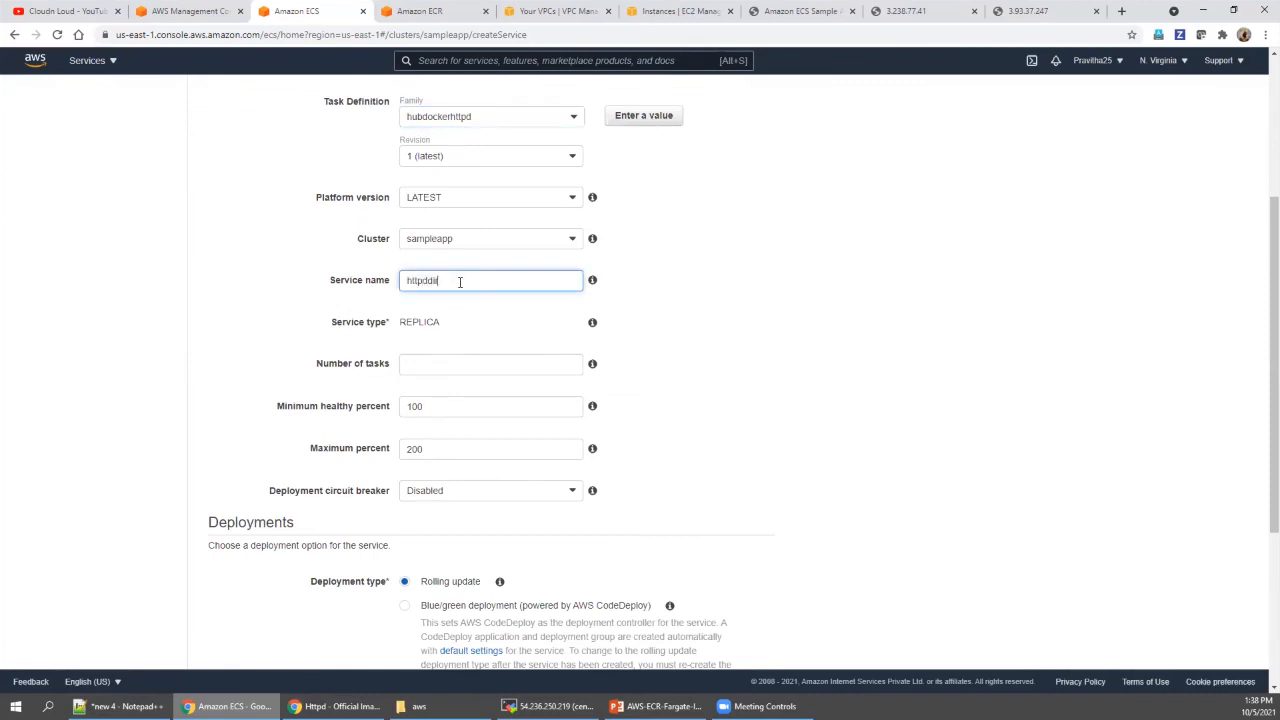
text(httpddirectimage)
click(430, 364)
text(1)
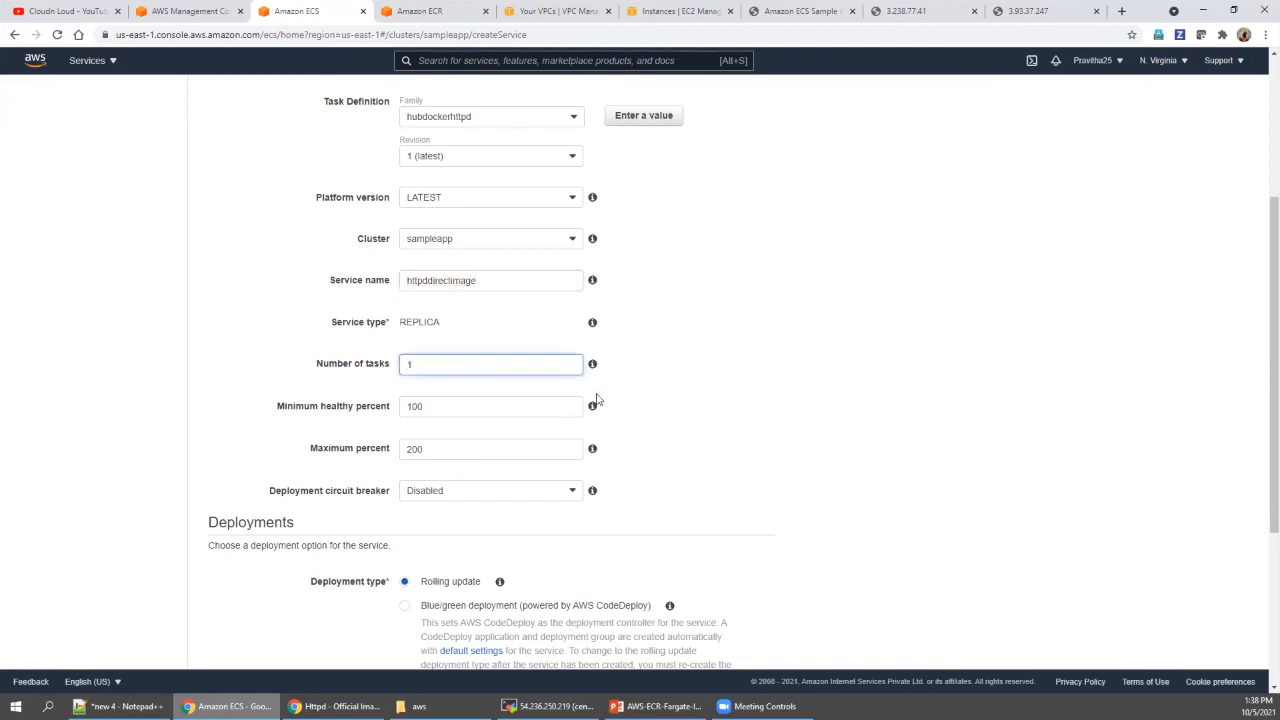
scroll(597, 400, down, 4)
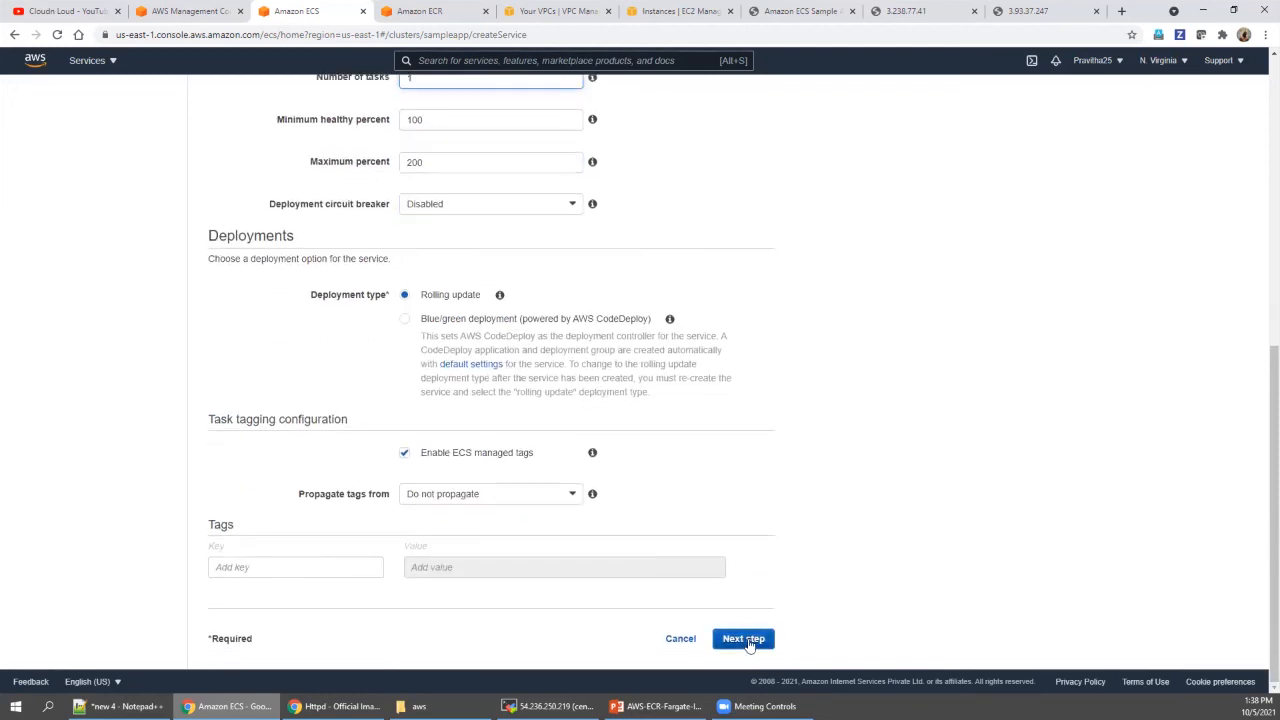
click(745, 639)
Step: Add both sampleapp public subnets, in us-east-1b and us-east-1a, to the service's network configuration
scroll(603, 289, up, 3)
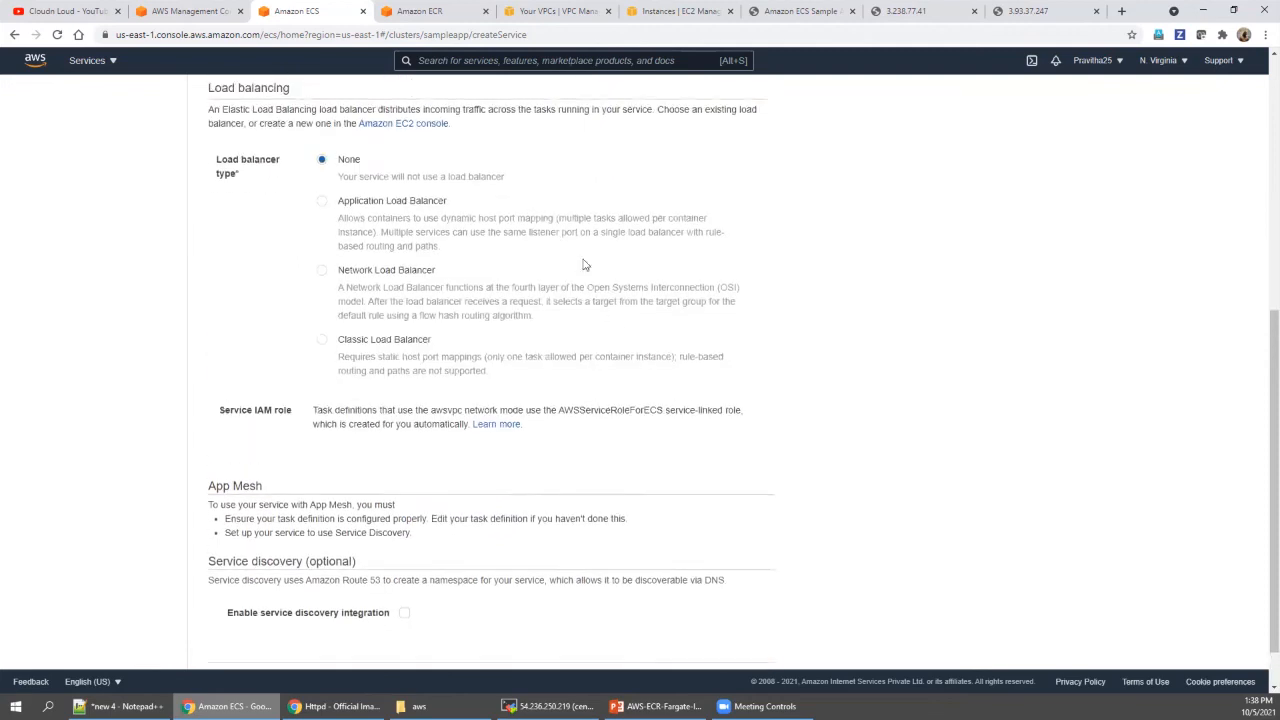
scroll(585, 265, up, 4)
click(474, 183)
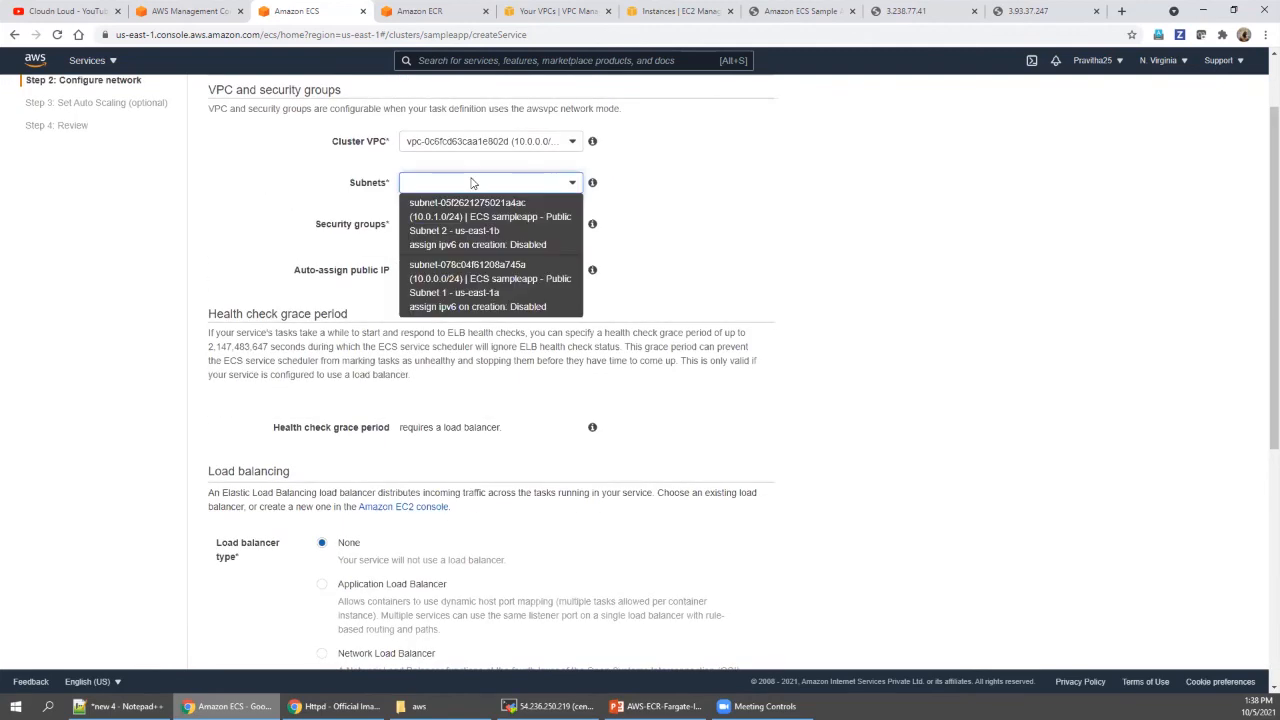
click(463, 236)
click(461, 260)
click(474, 362)
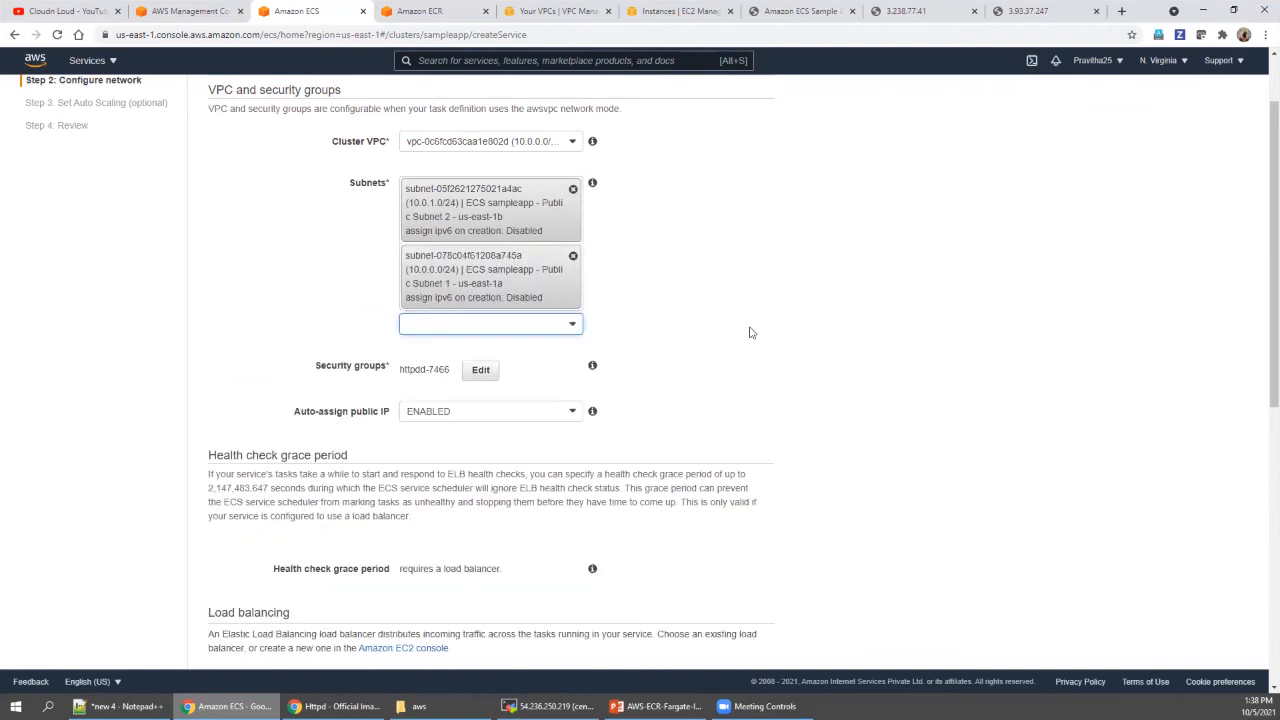
Step: Name the service's new security group httpdd-7466-new and save its configuration
scroll(509, 257, down, 2)
click(478, 104)
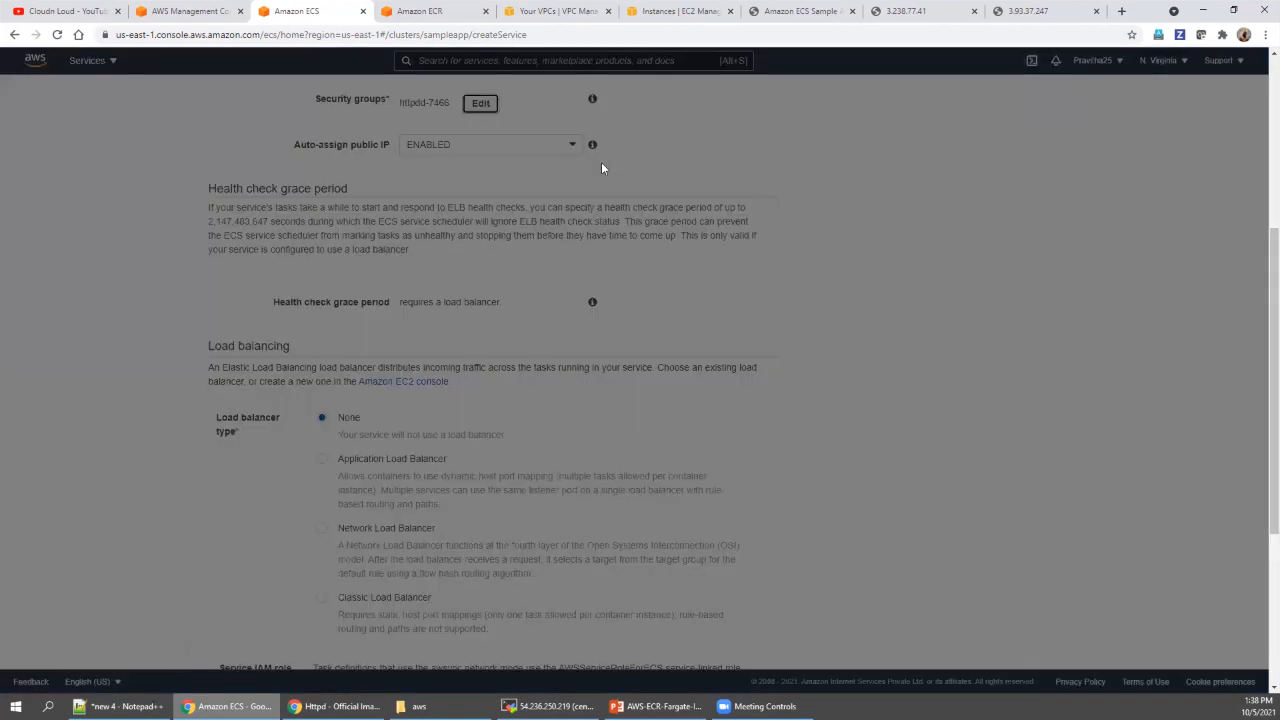
click(856, 217)
text(-new)
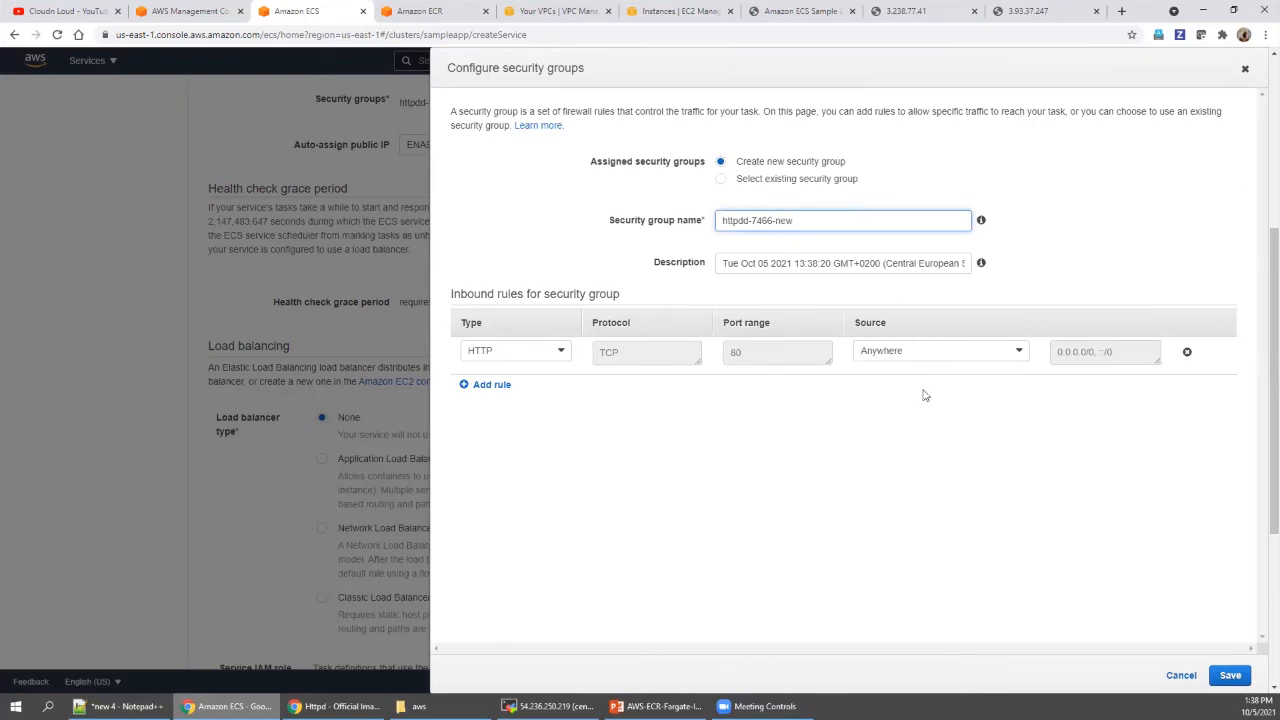
click(1230, 675)
Step: Continue without load balancing or auto scaling, and create the service from the review page
scroll(692, 383, down, 3)
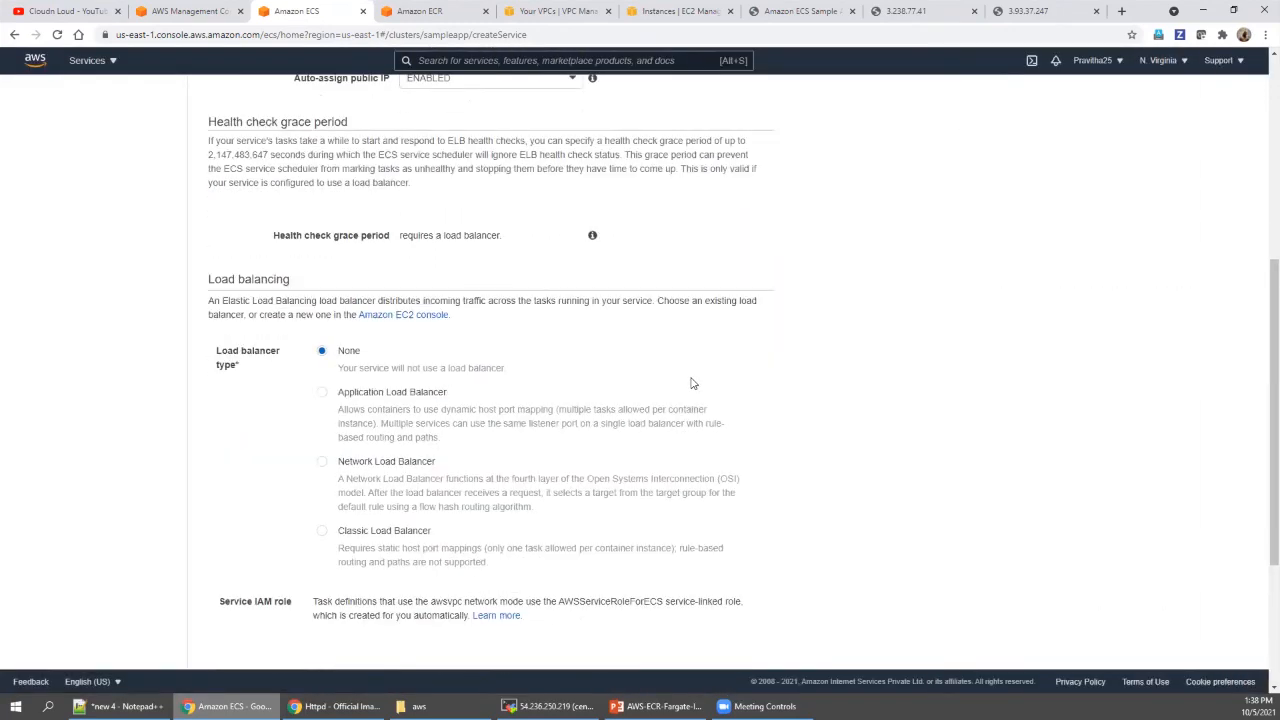
click(740, 650)
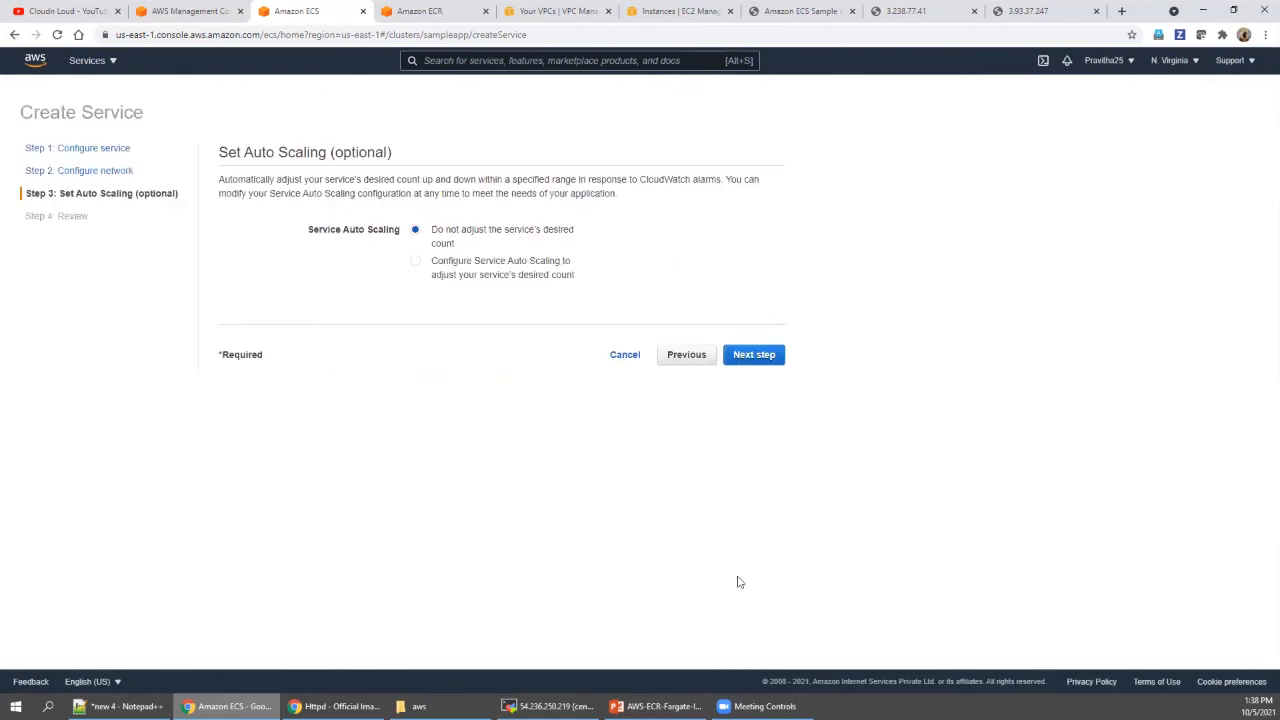
click(757, 356)
scroll(775, 500, down, 3)
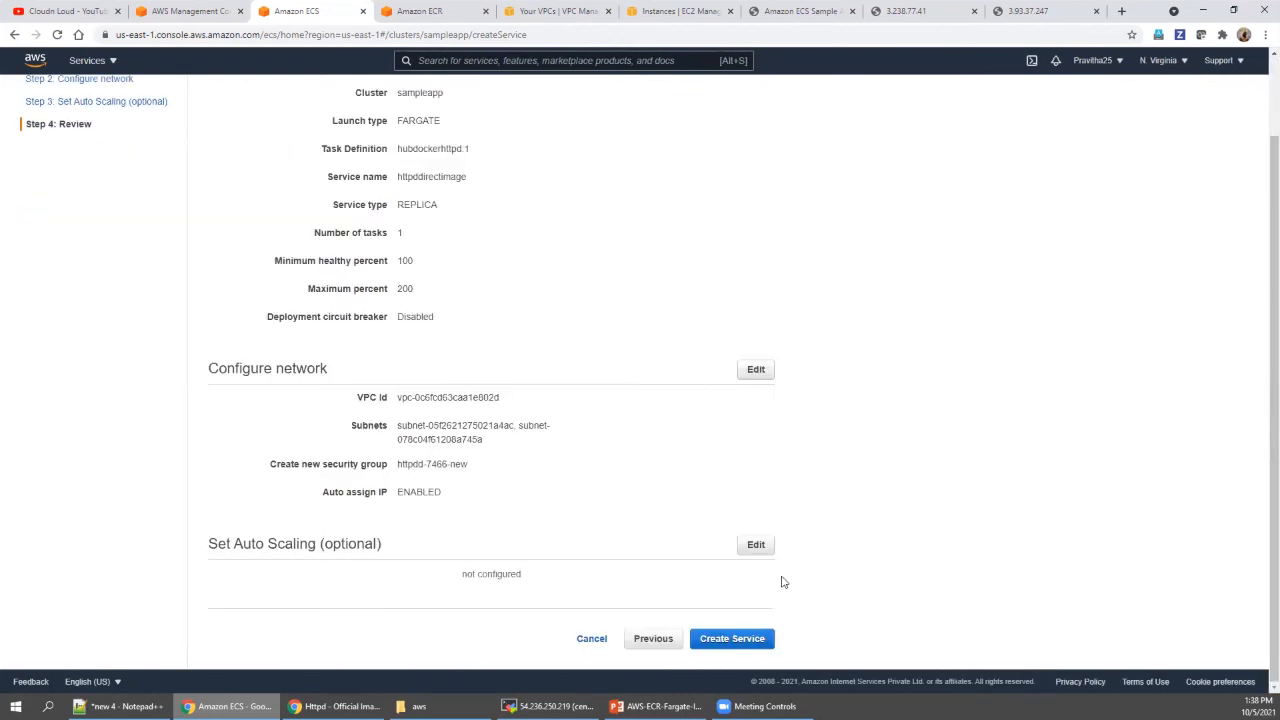
click(751, 638)
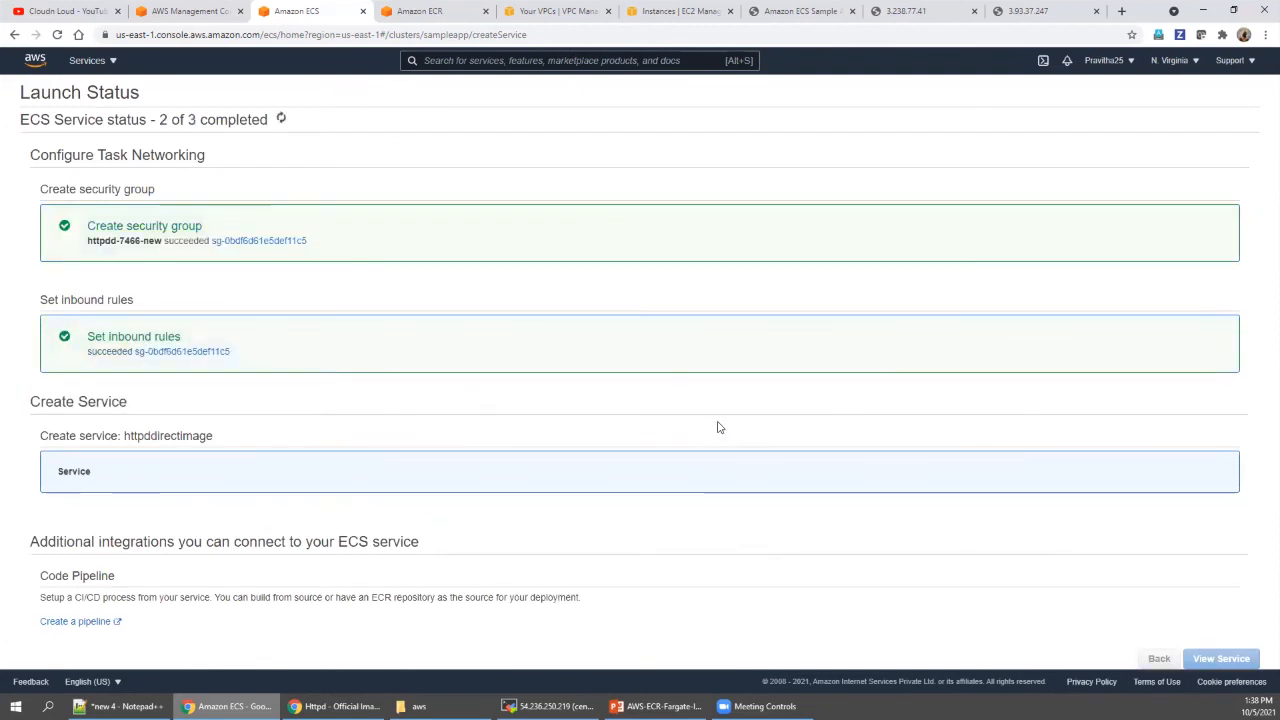
Step: Open the httpddirectimage service and refresh its task list to check the task status
scroll(1236, 647, down, 1)
click(1212, 658)
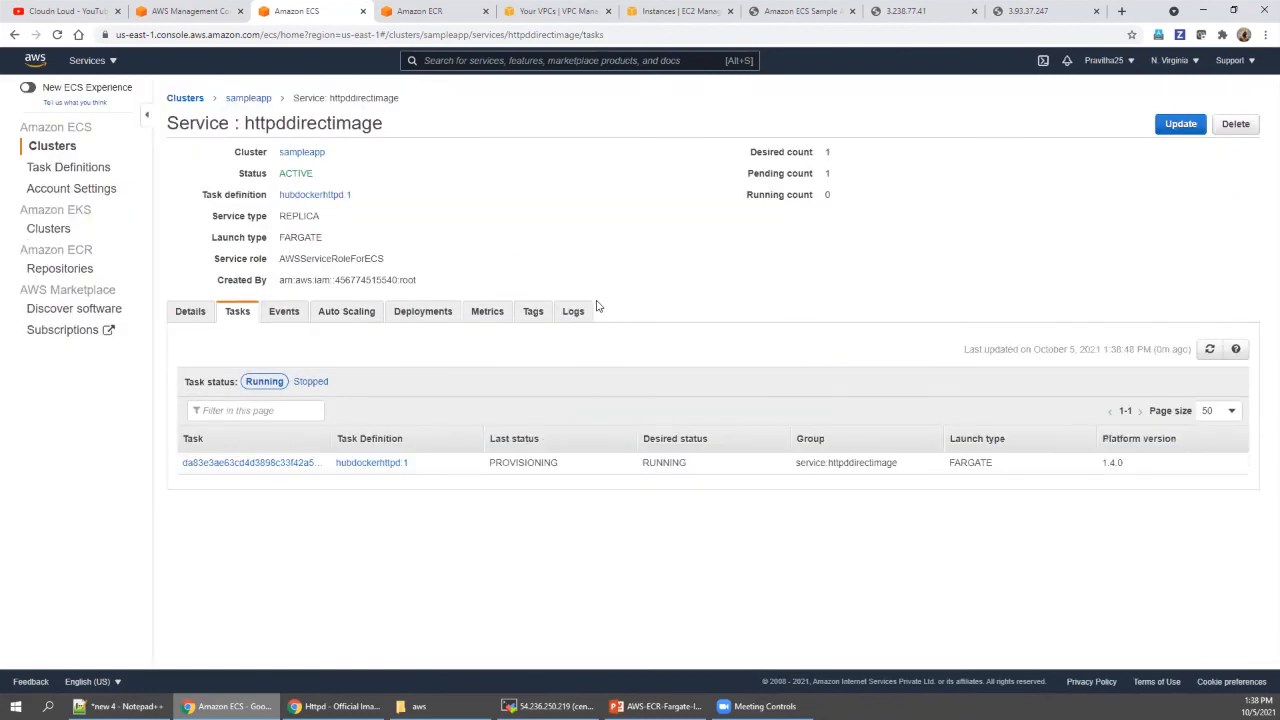
click(1210, 349)
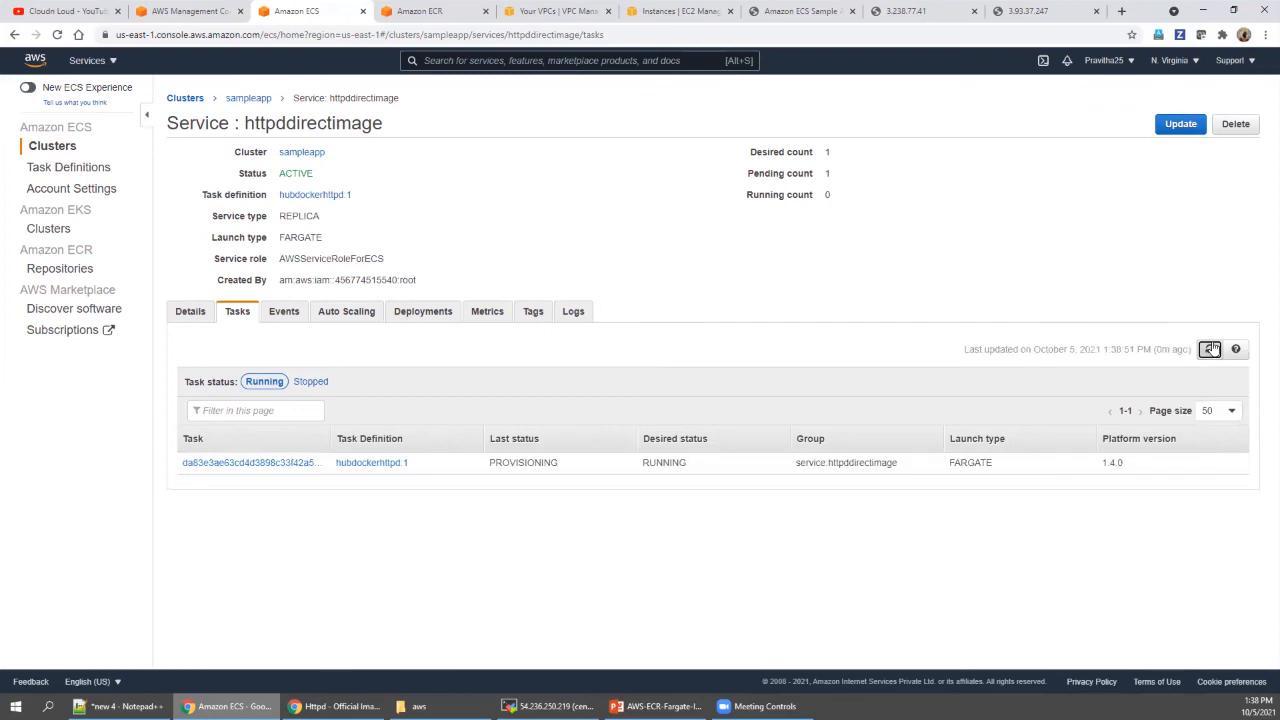
click(1210, 349)
Step: Examine the ECR repository creation command in Step-4 of the Day30 README on GitHub
click(330, 706)
click(117, 14)
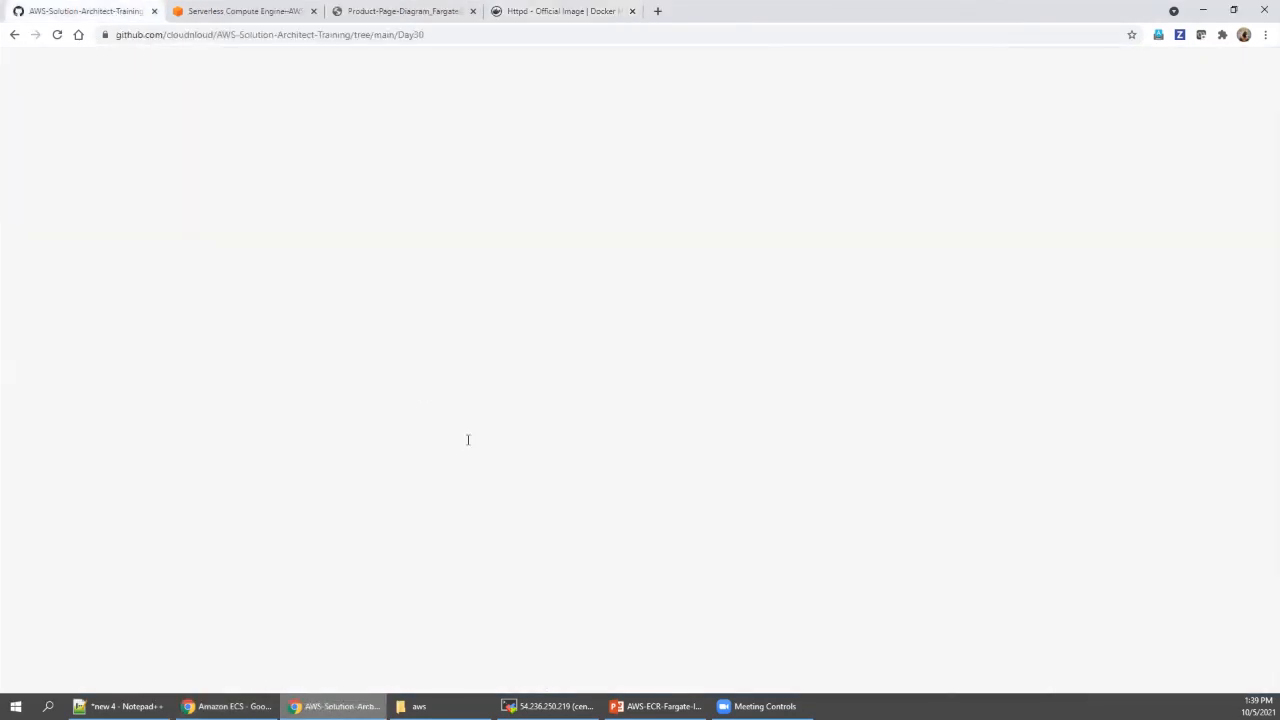
scroll(470, 430, up, 1)
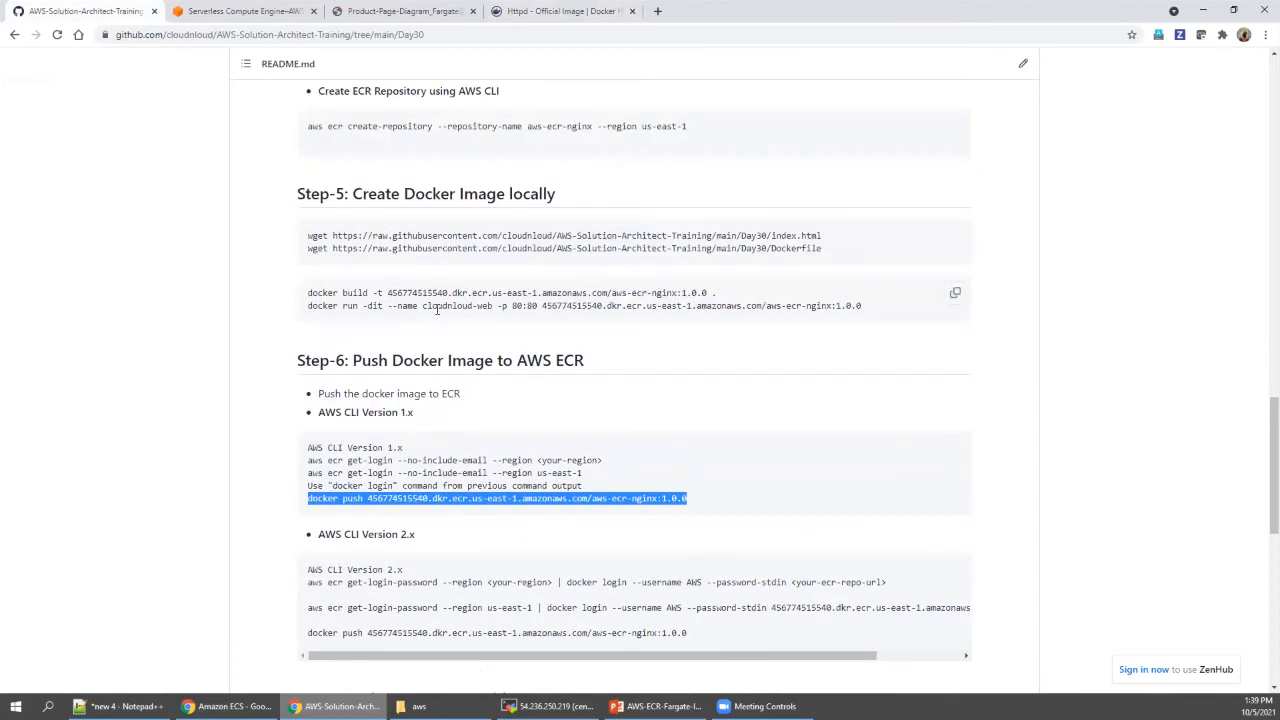
scroll(436, 310, up, 2)
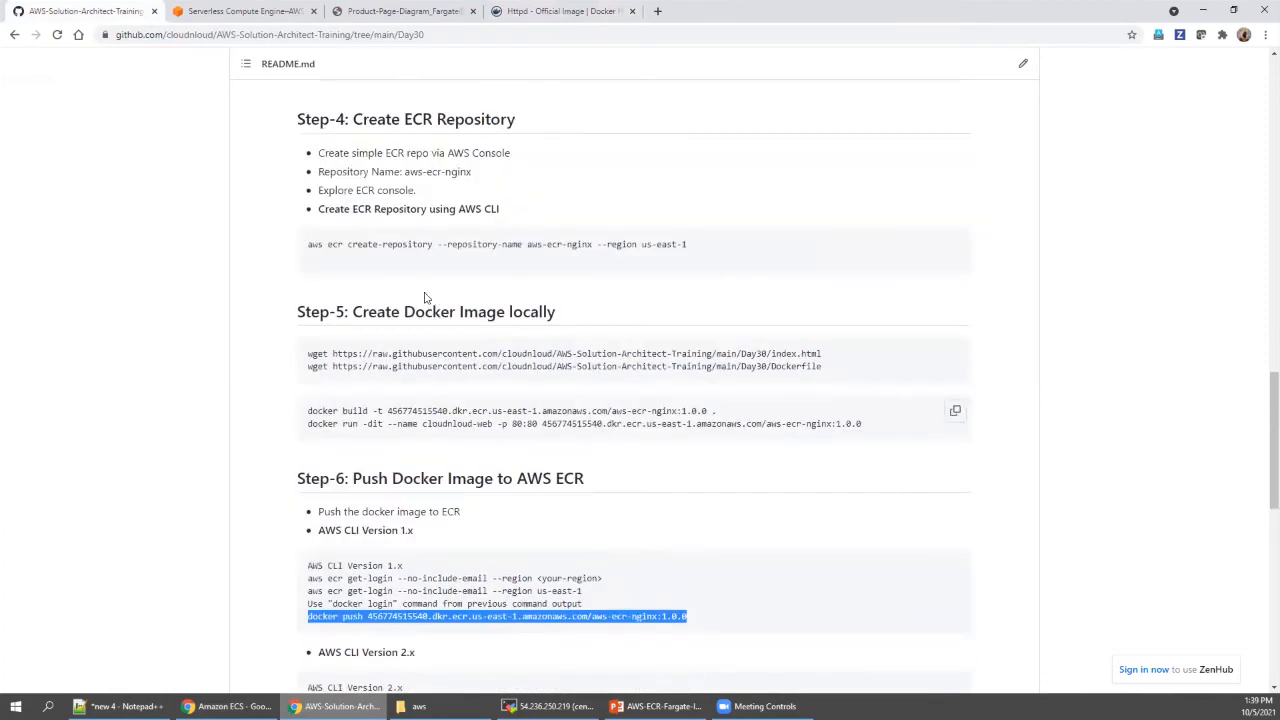
click(645, 270)
drag(598, 262, 684, 266)
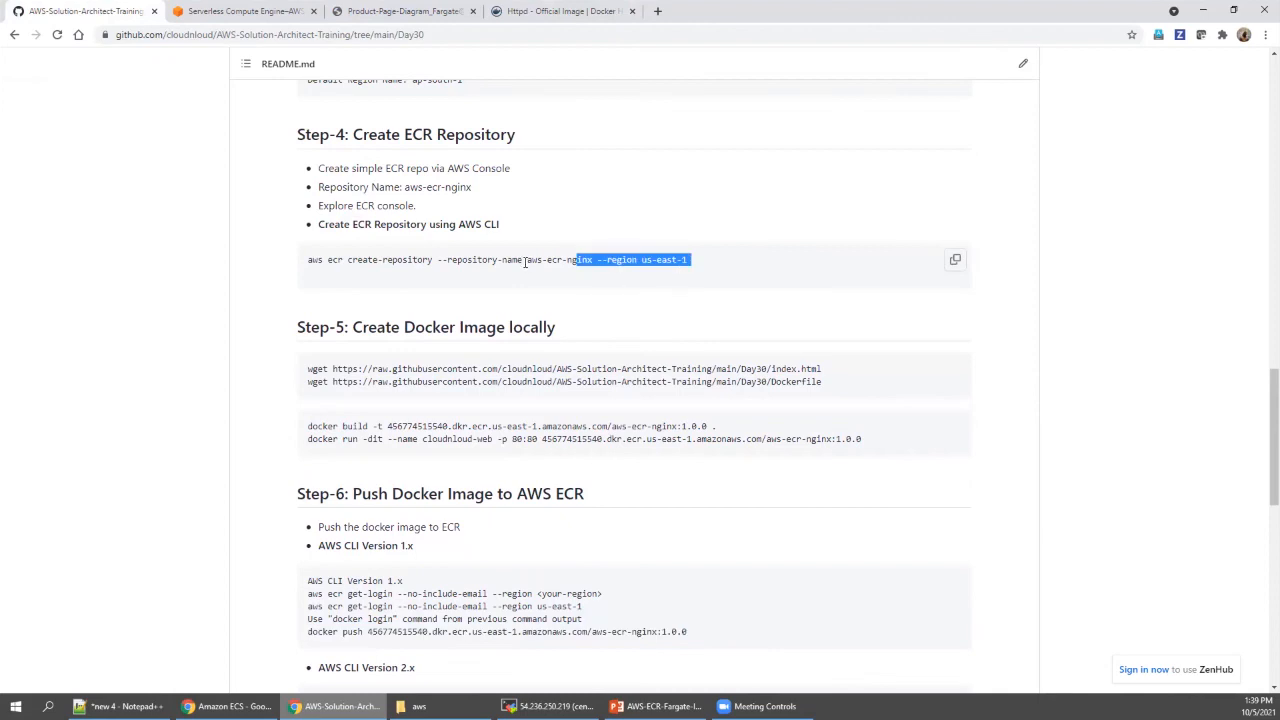
click(483, 274)
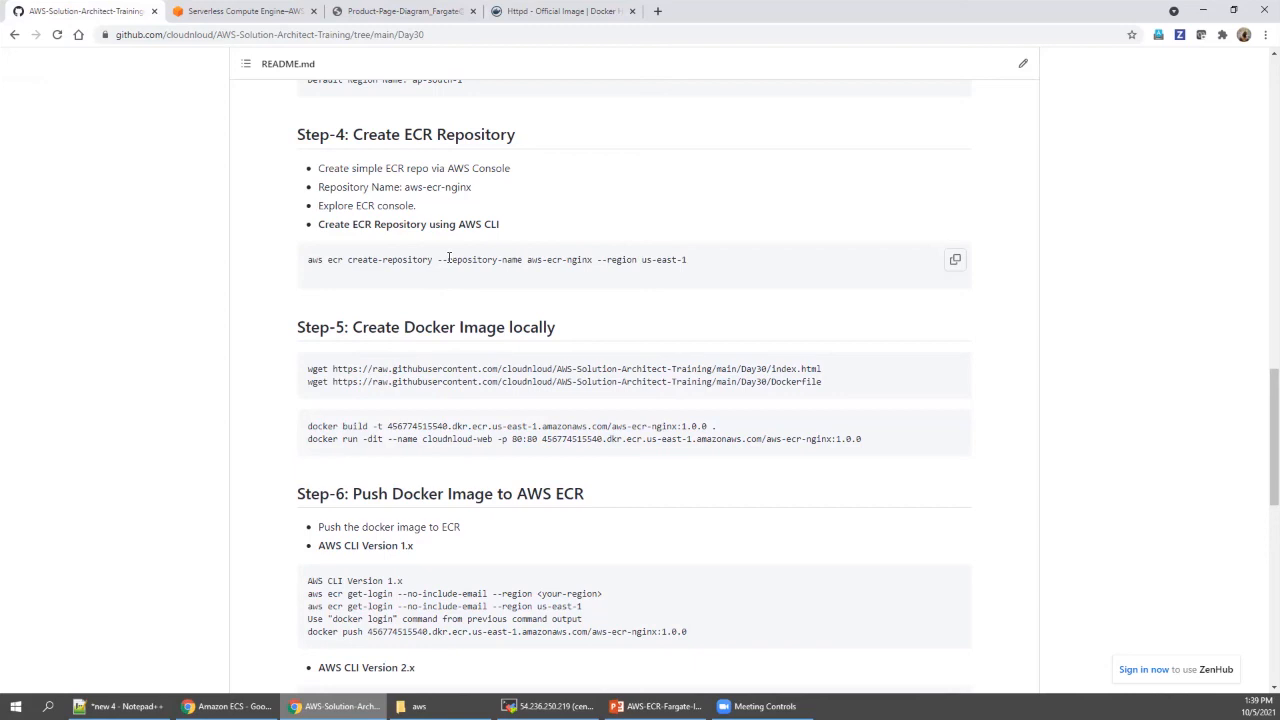
mouse_move(415, 706)
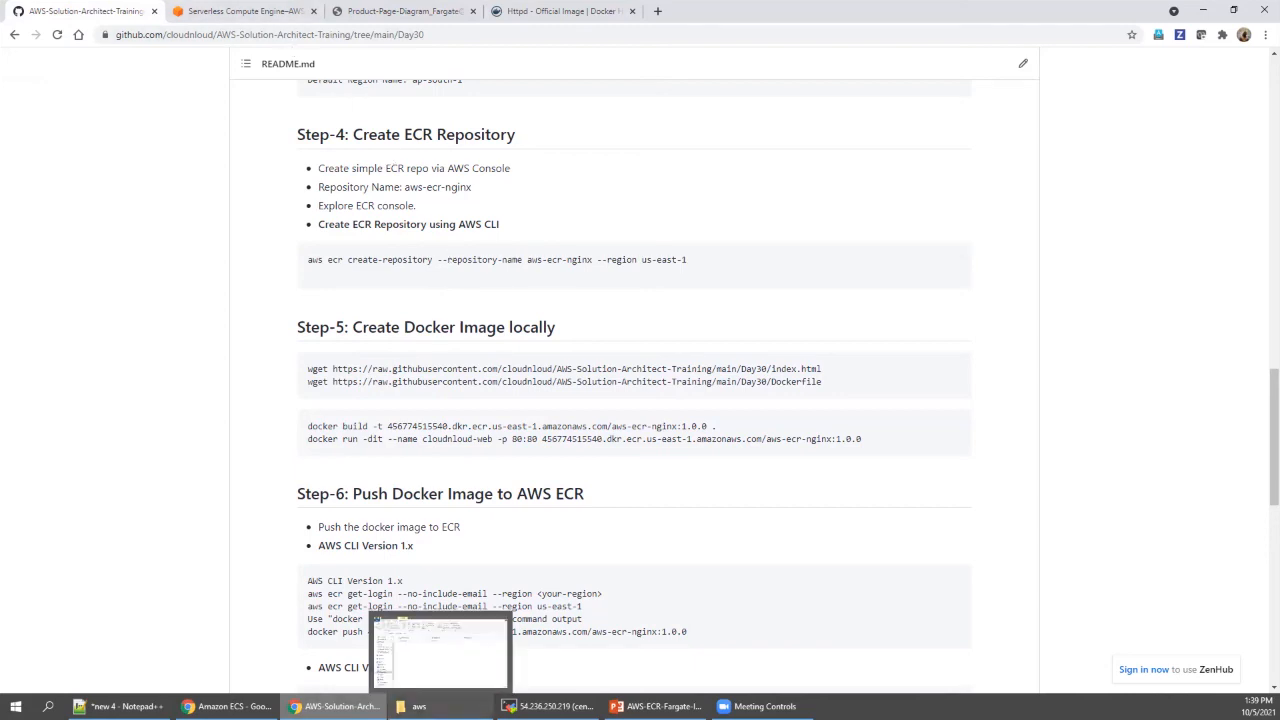
Step: View the private and public repositories in Amazon ECR, and the httpd image page on Docker Hub
click(230, 706)
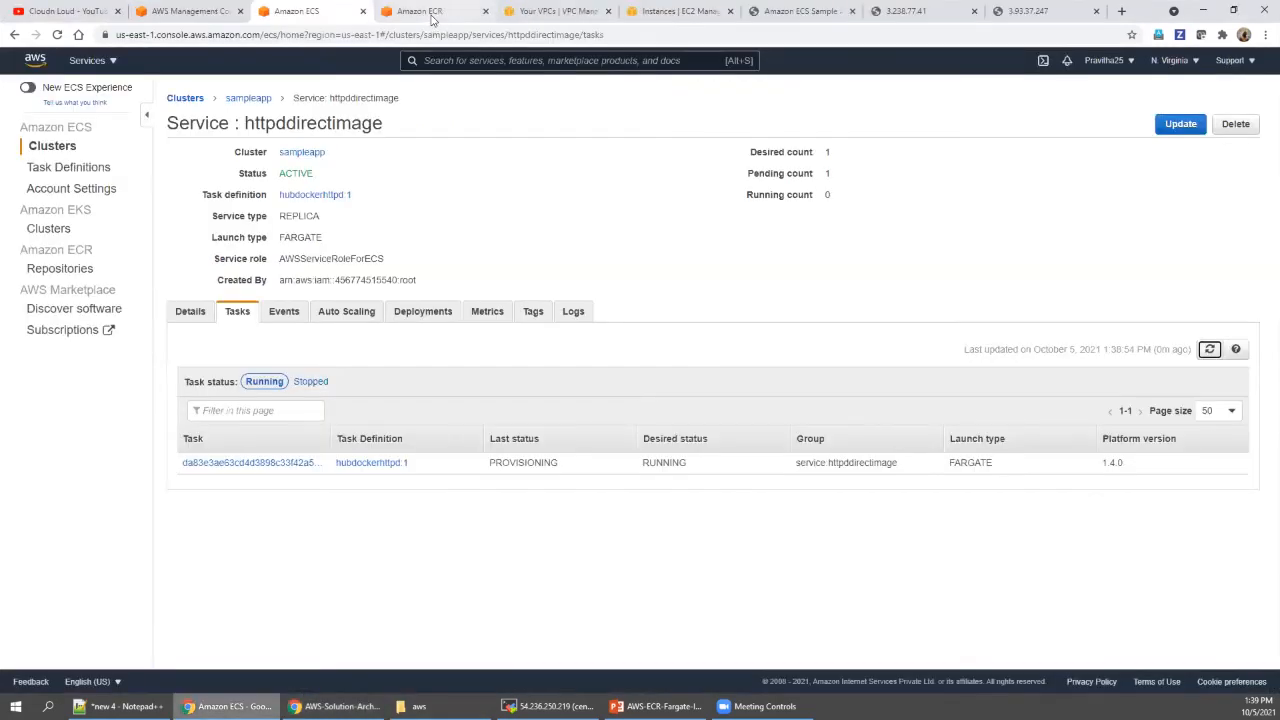
click(425, 11)
click(277, 101)
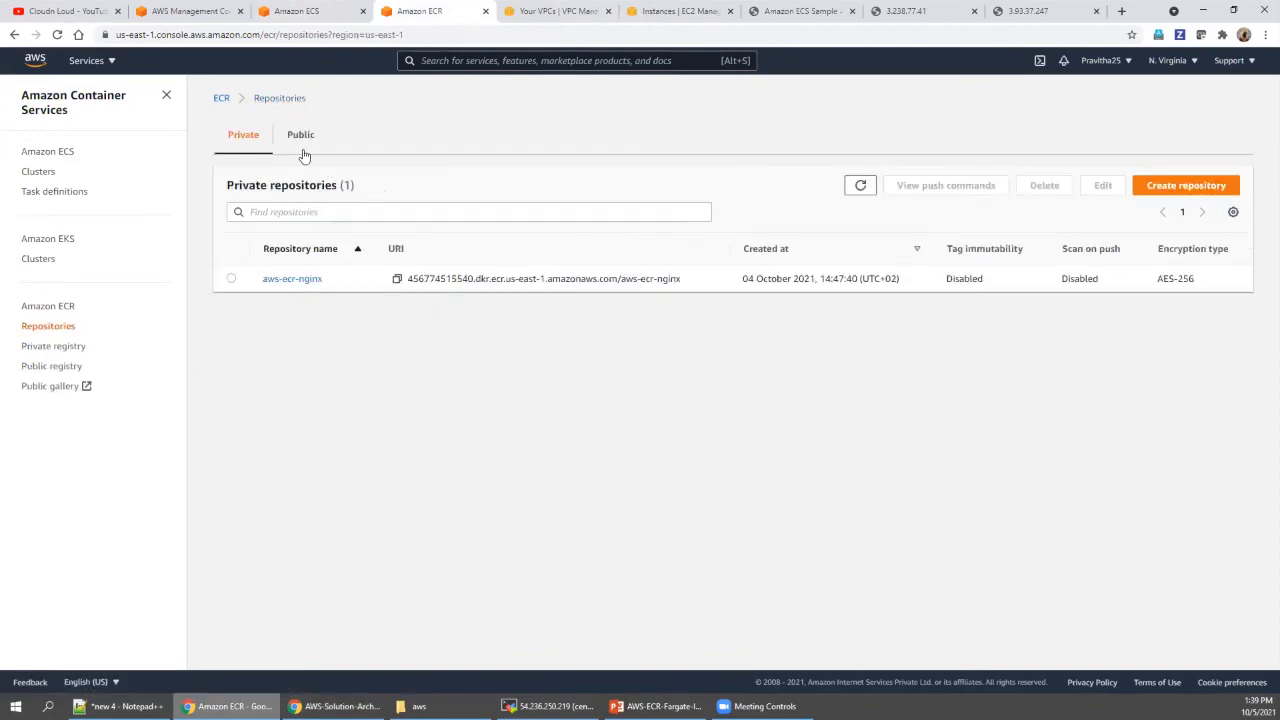
click(304, 139)
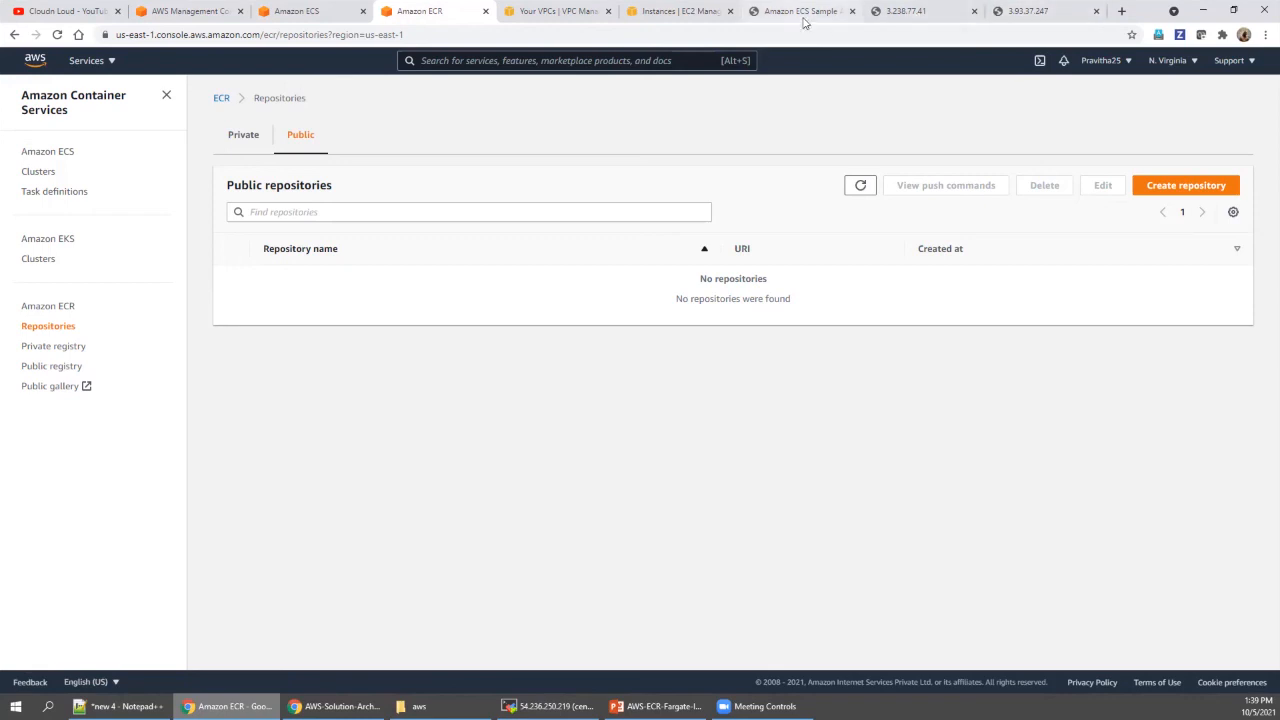
click(335, 706)
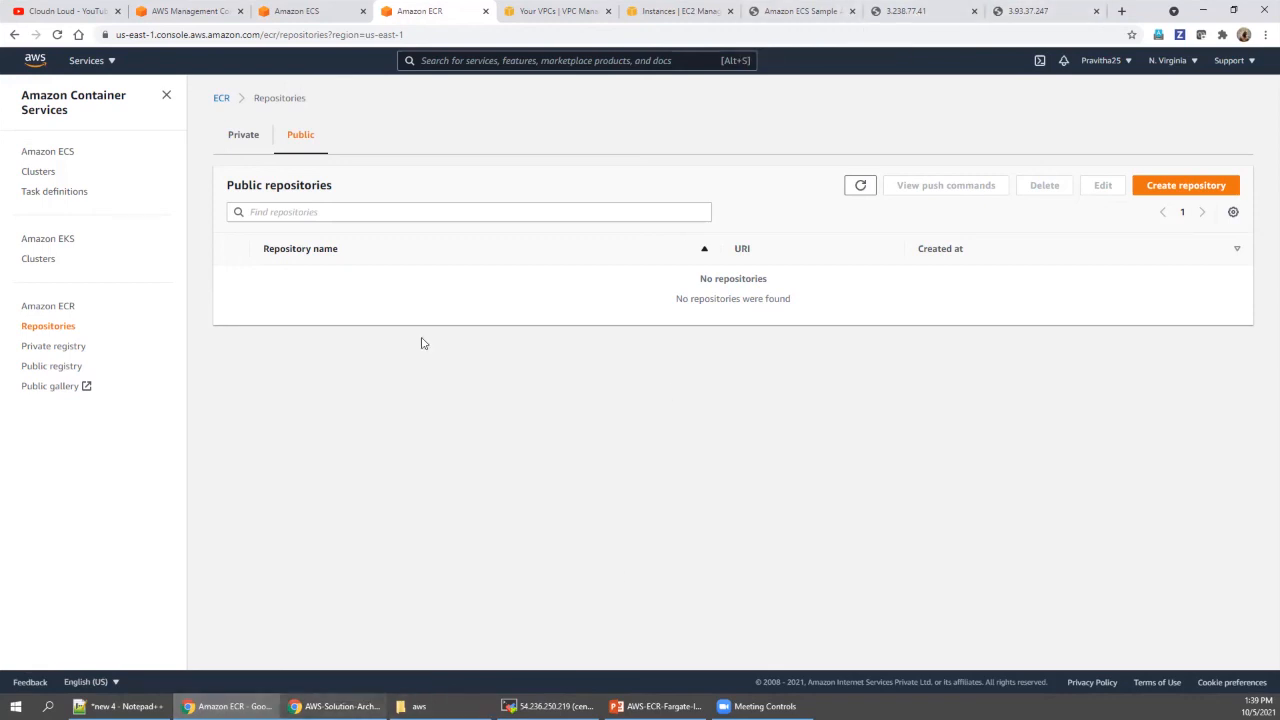
click(540, 12)
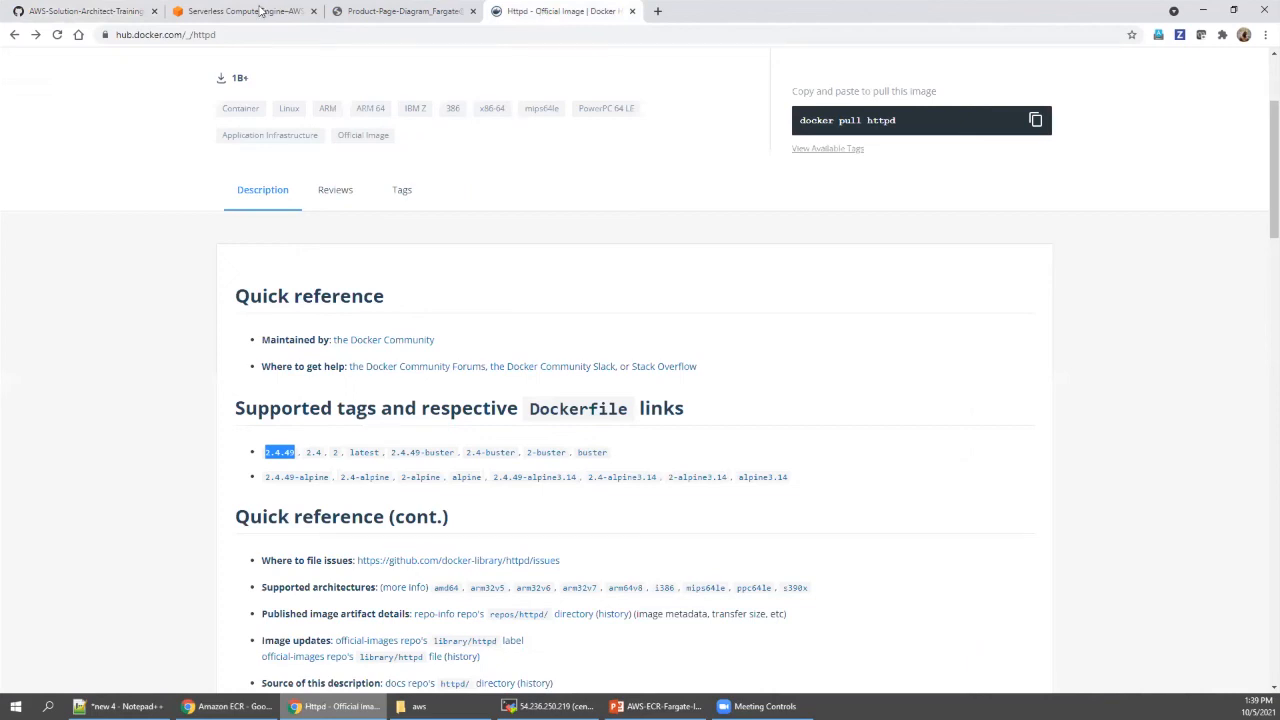
Step: Return to the httpddirectimage service in Amazon ECS, refresh its task list and open the task's details
click(230, 706)
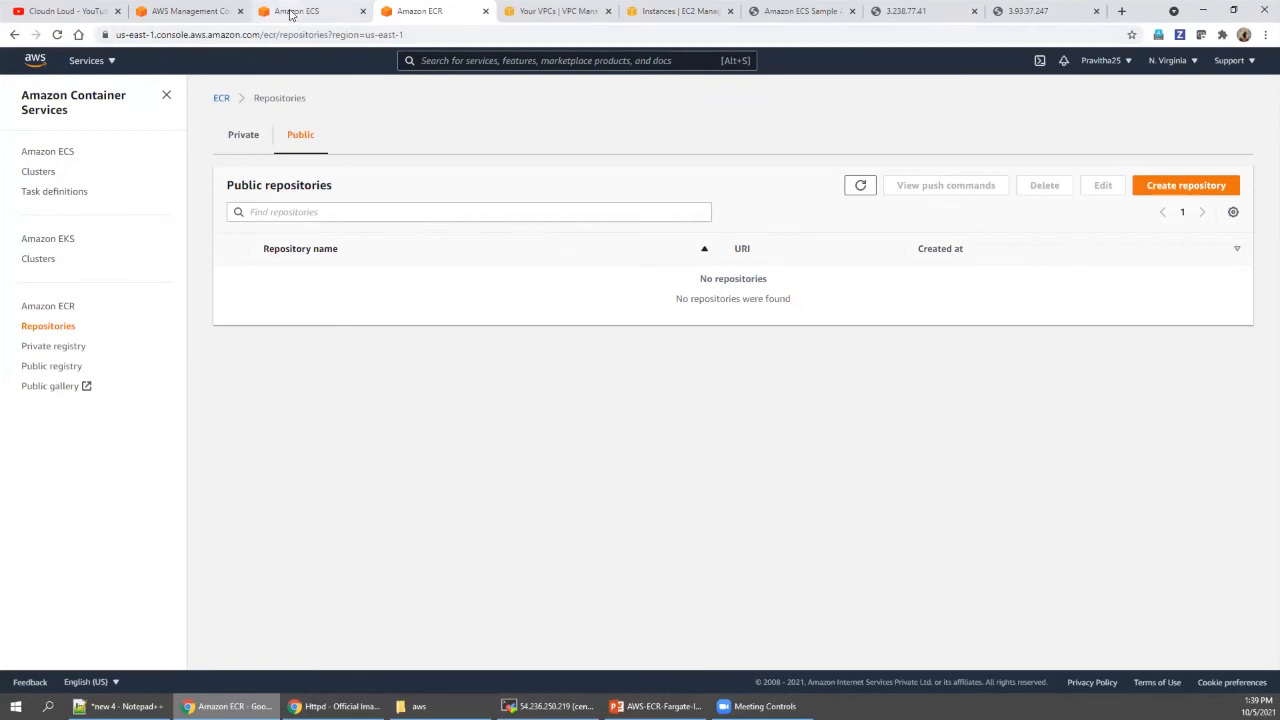
click(292, 12)
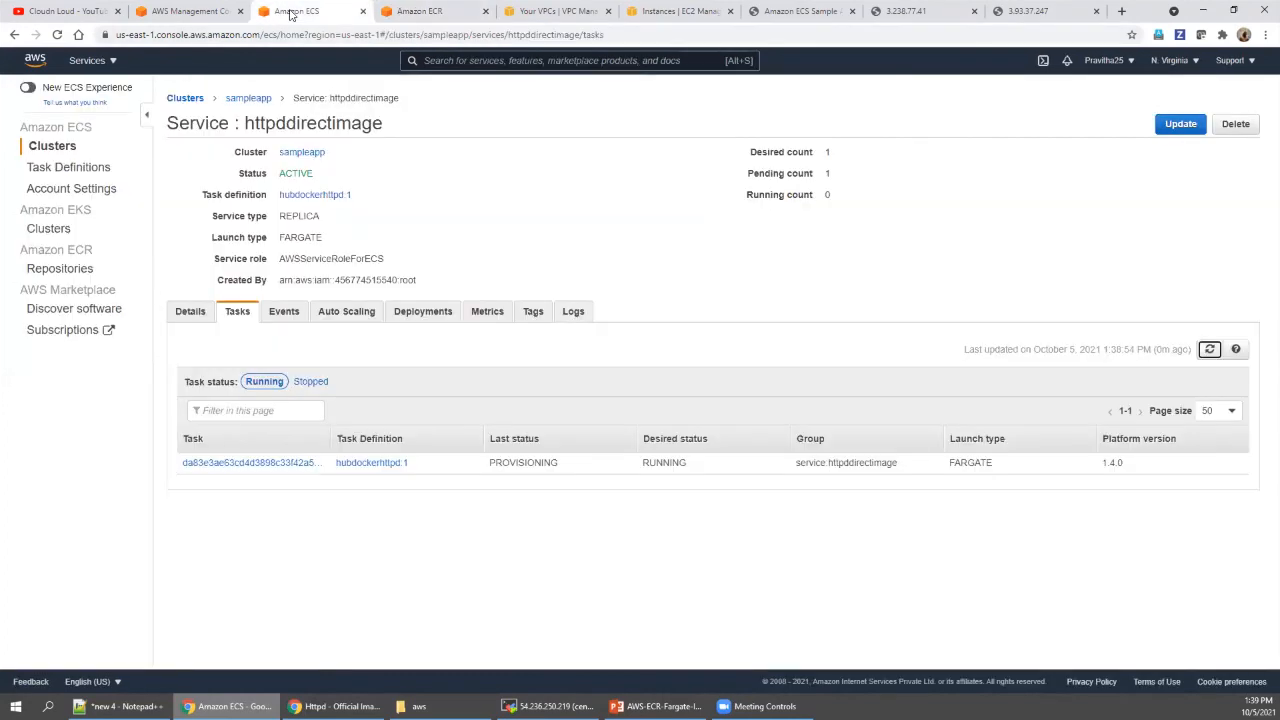
click(1209, 350)
click(291, 466)
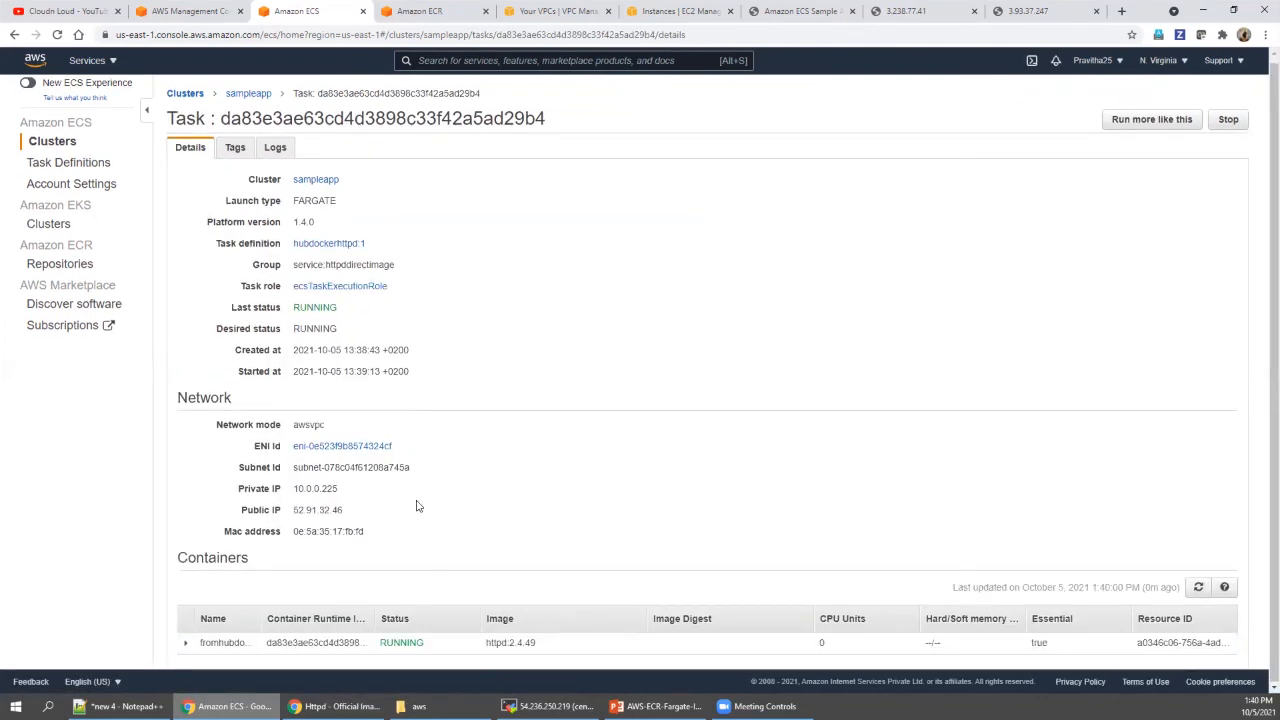
Step: Copy the task's public IP and open 52.91.32.46 in a duplicate of the 3.93.37.247 browser tab
drag(344, 510, 294, 508)
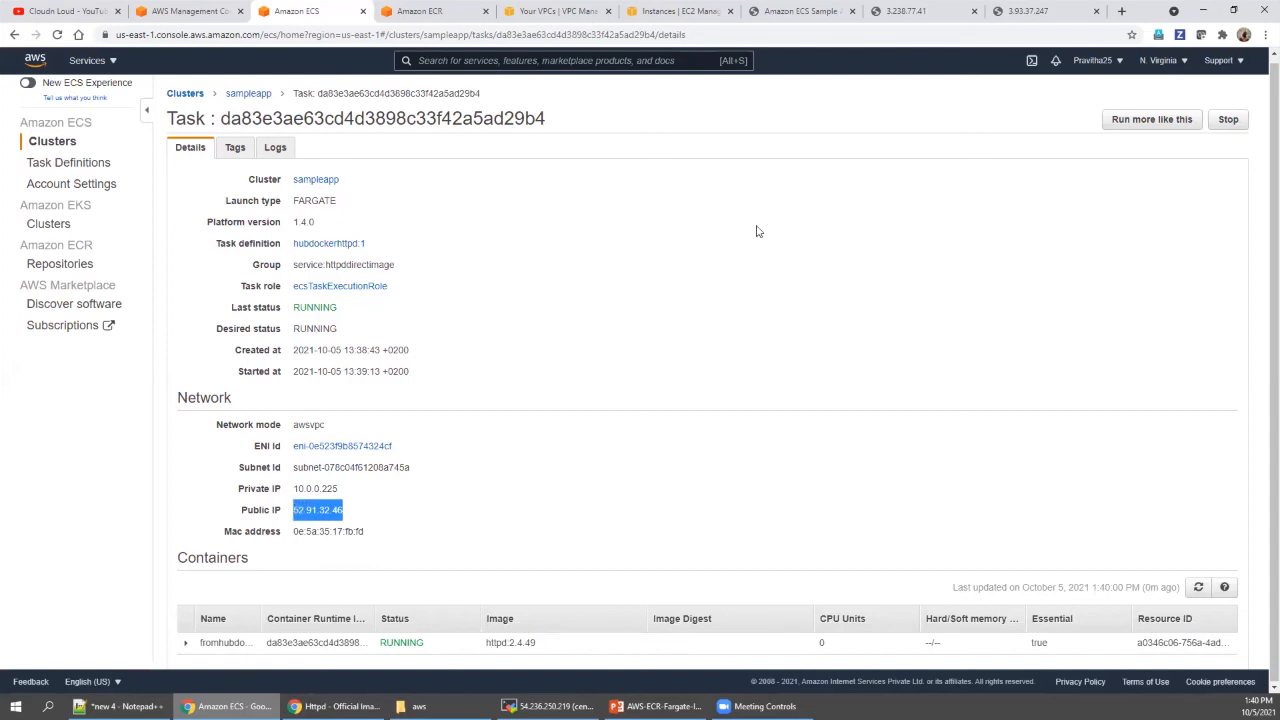
click(1015, 15)
right_click(1016, 15)
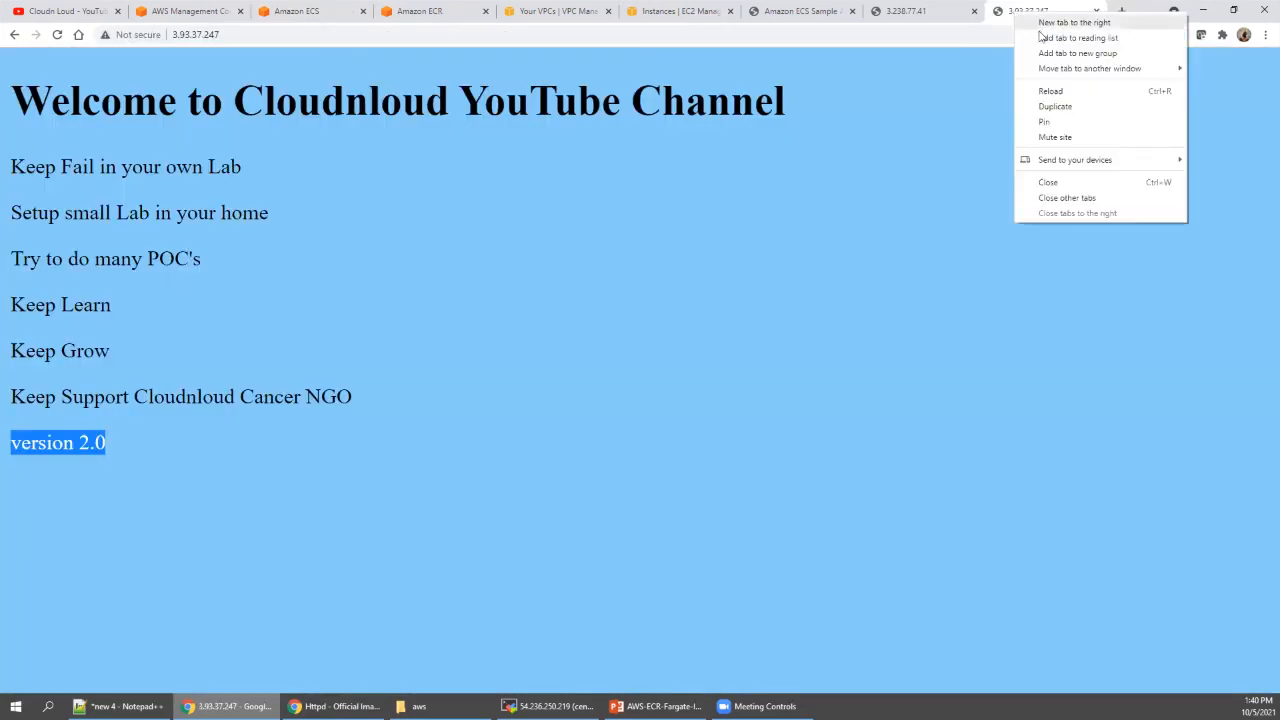
click(1049, 107)
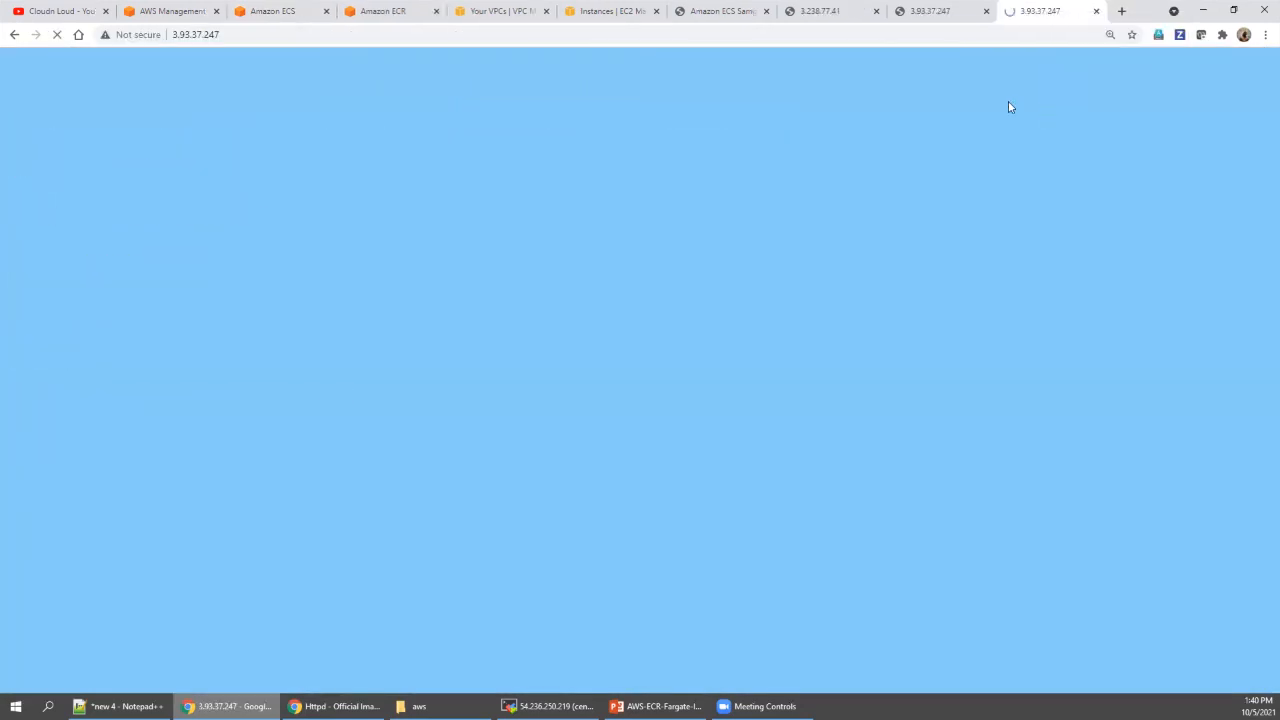
right_click(864, 40)
click(917, 161)
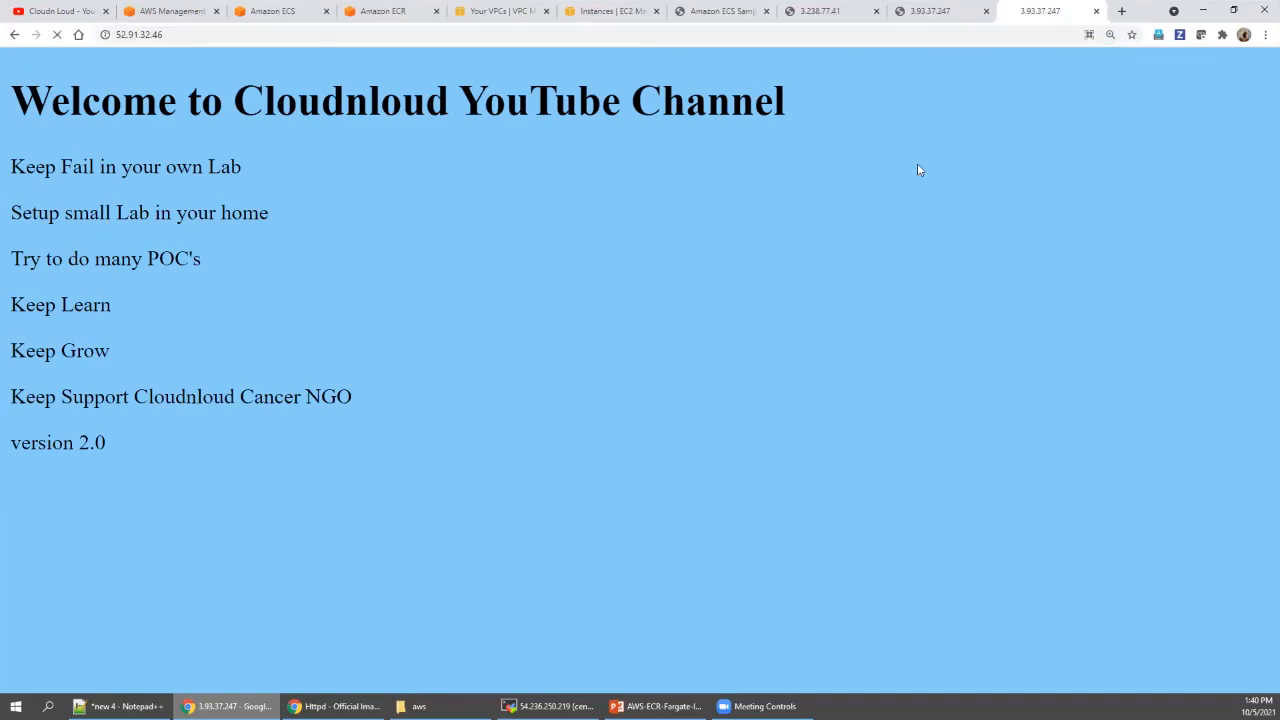
scroll(735, 246, up, 9)
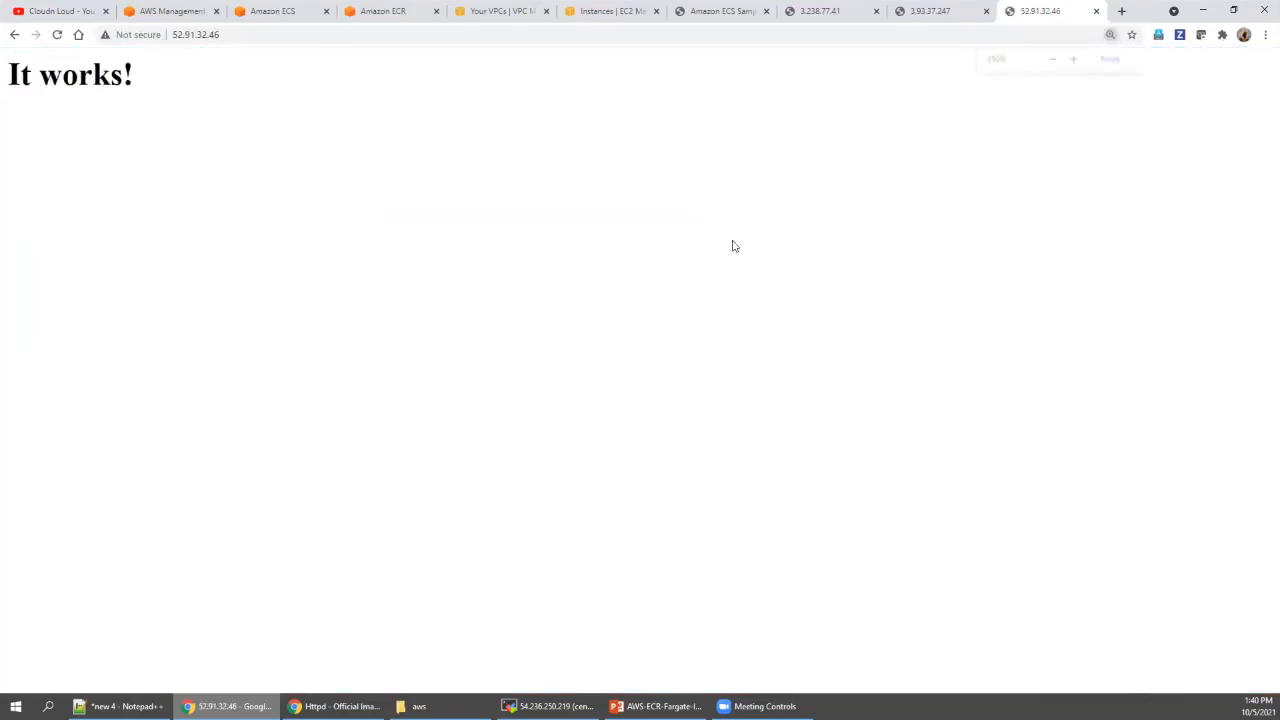
Step: Compare the deployed container pages: the Amazon ECS sample app, 3.238.77.41, 3.93.37.247 and 52.91.32.46
click(725, 13)
click(818, 12)
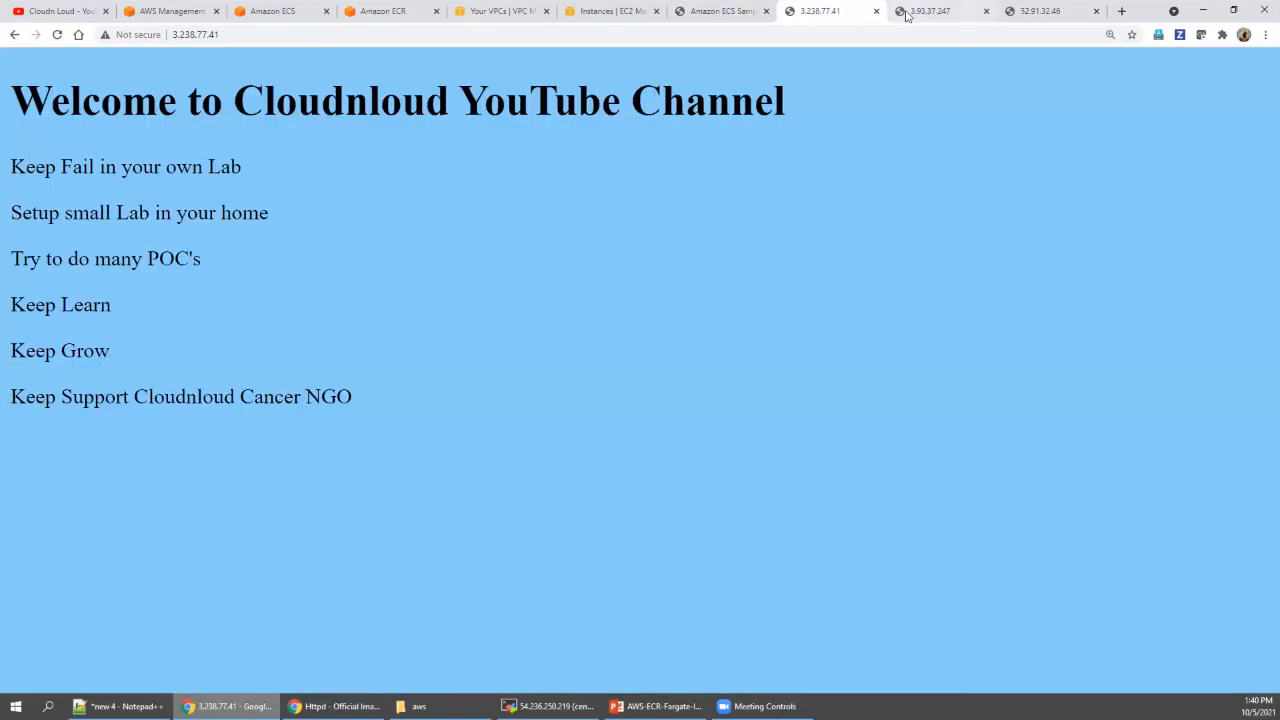
click(922, 12)
click(1030, 13)
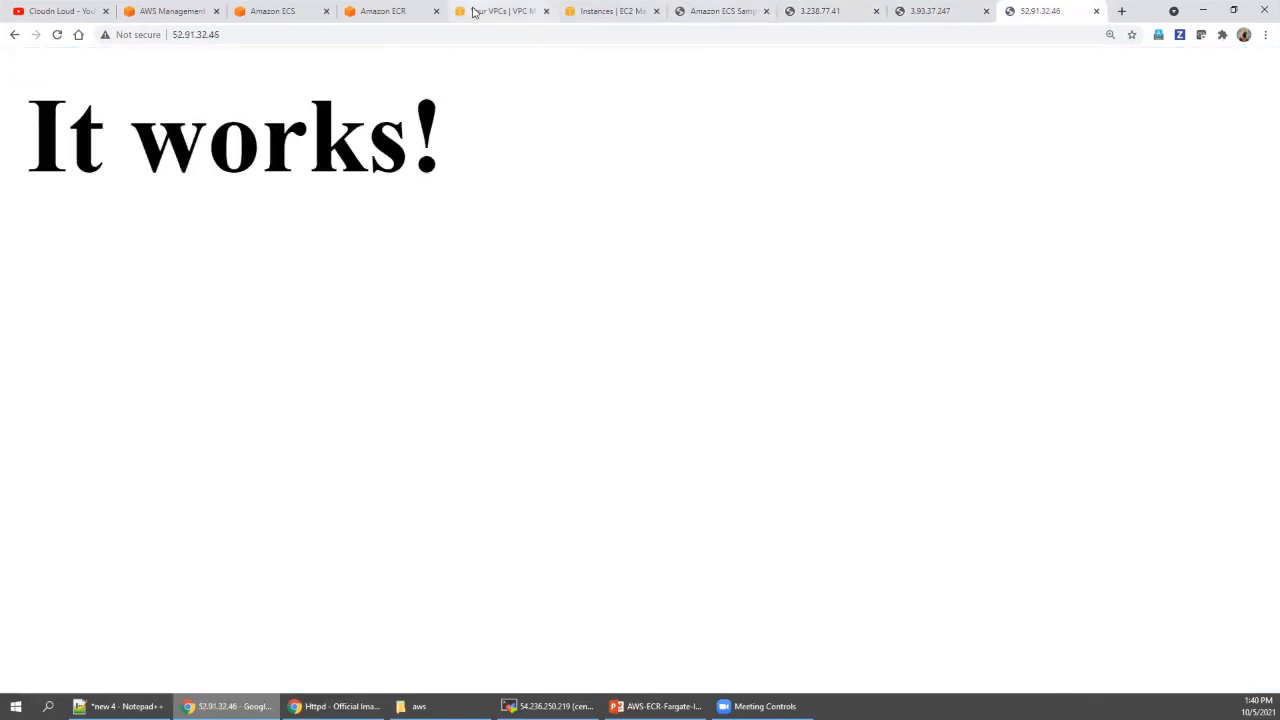
Step: Return to the sampleapp cluster in Amazon ECS and review its running tasks and its services
click(287, 13)
click(247, 94)
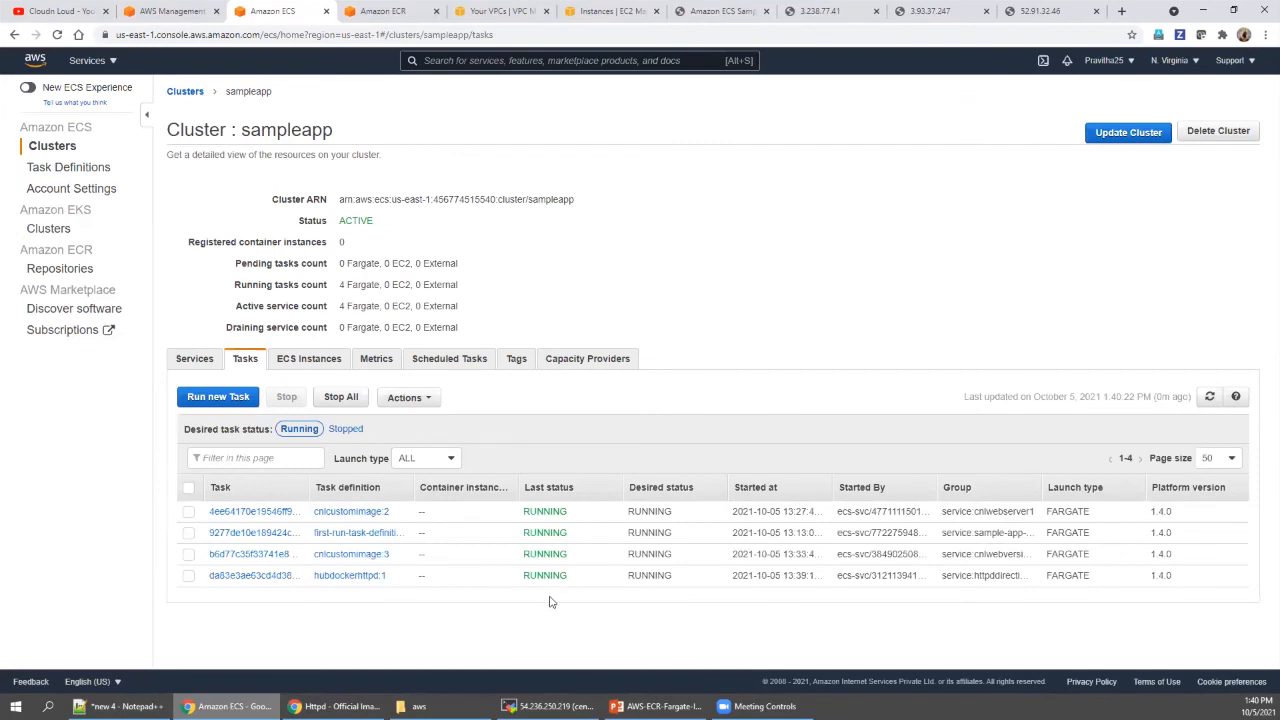
click(205, 362)
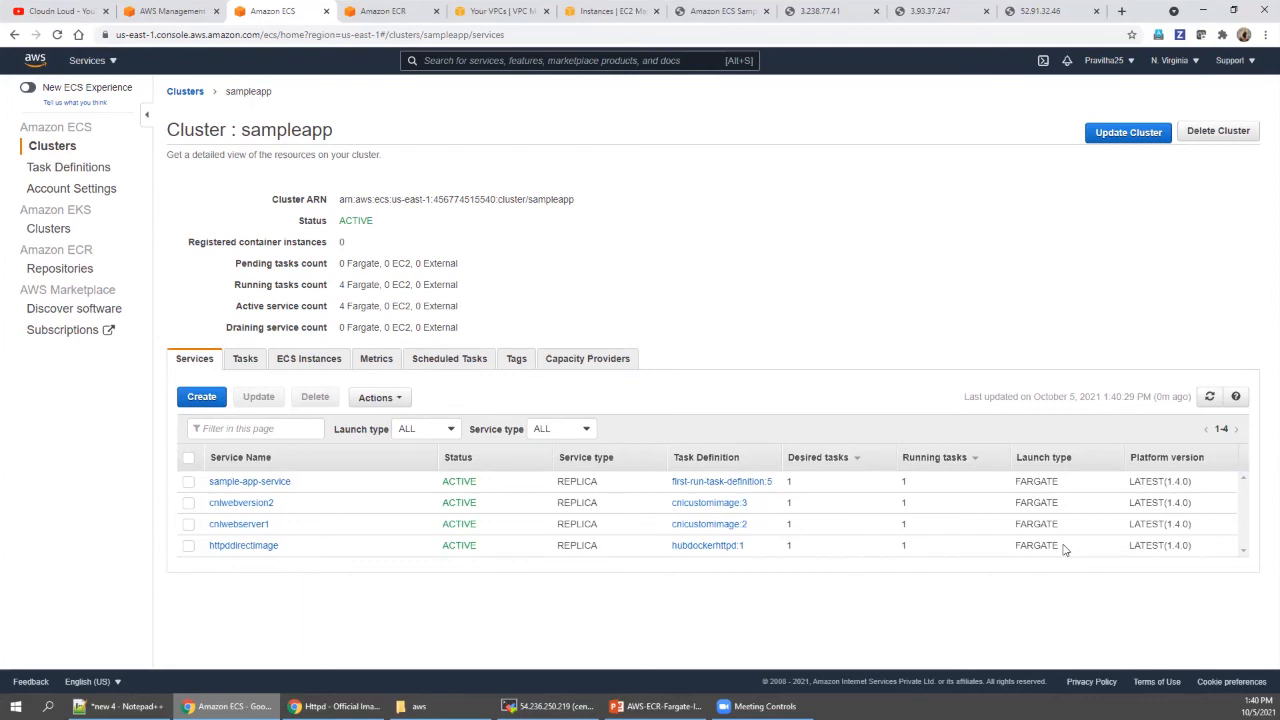
Step: Select all services in the sampleapp cluster, view the cluster list and reopen sampleapp
click(188, 458)
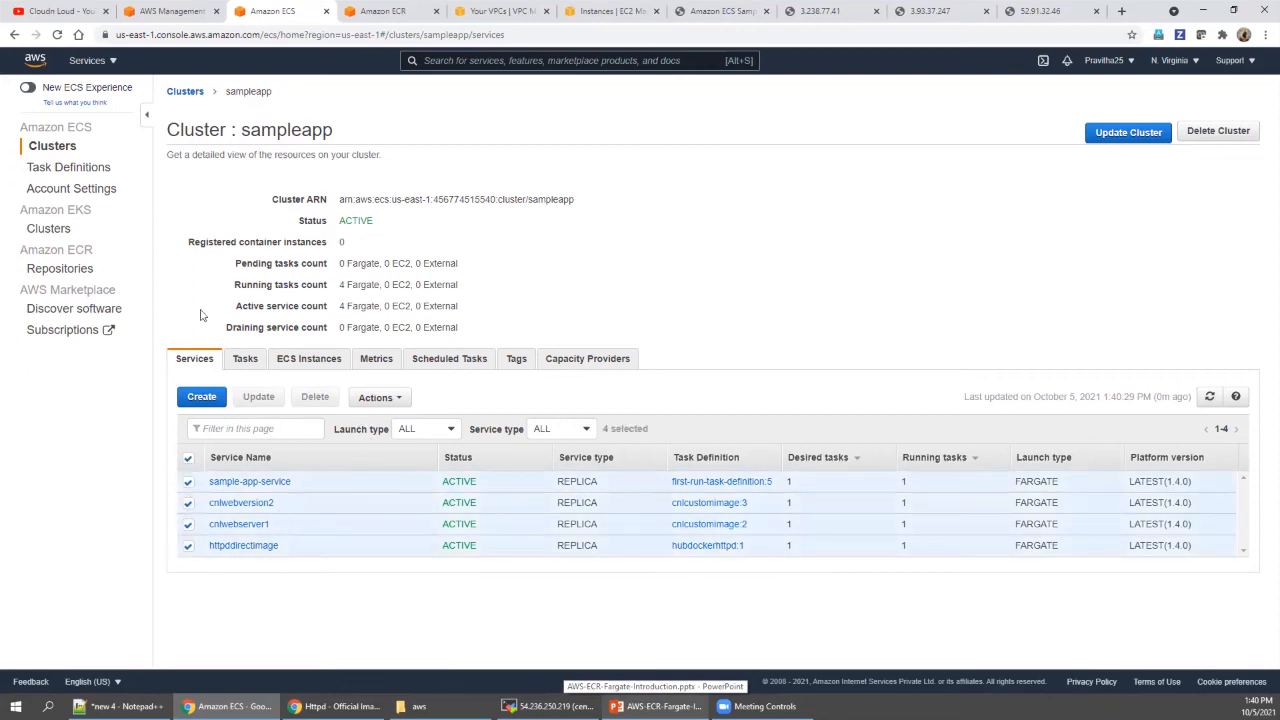
click(184, 94)
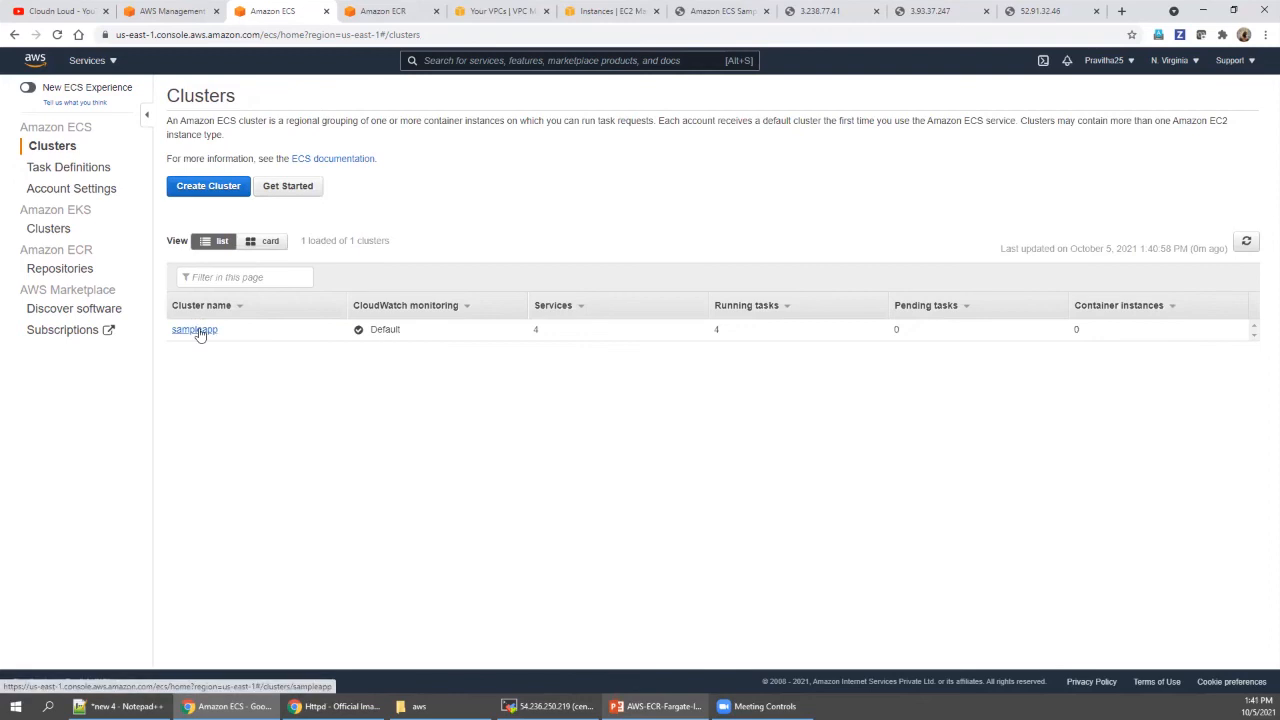
click(196, 330)
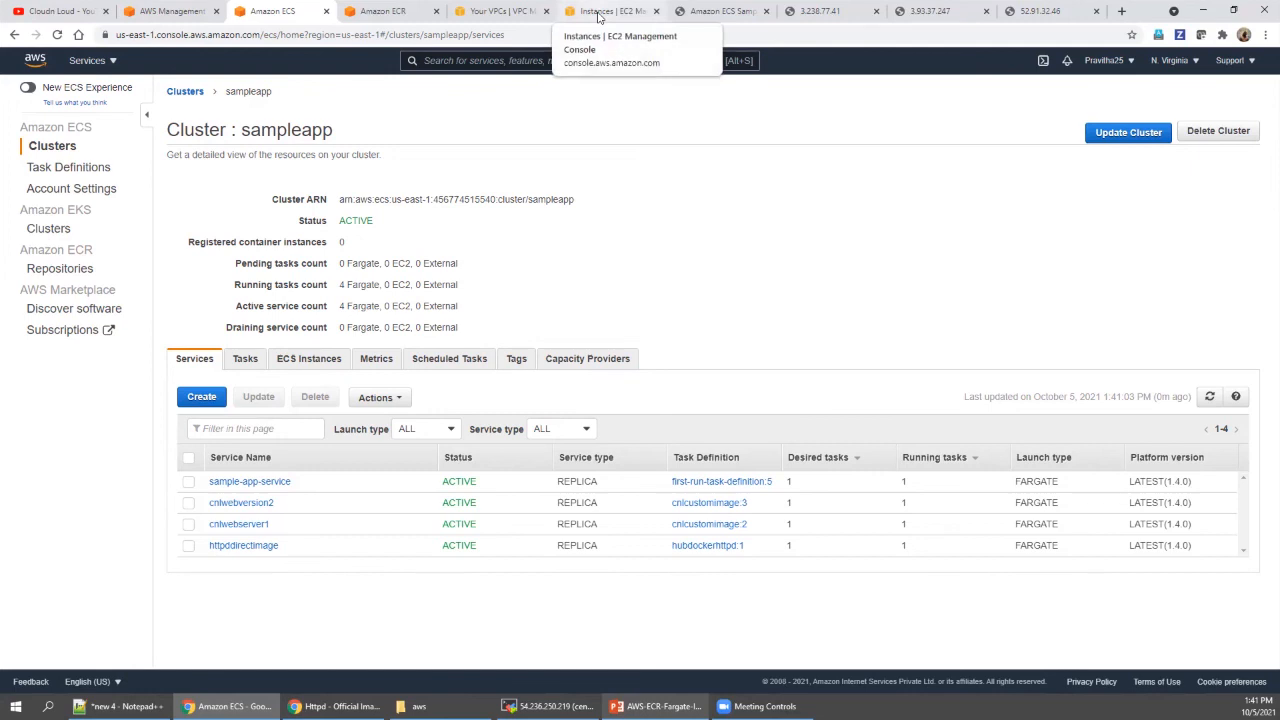
Step: Select the ECS sampleapp VPC in Your VPCs, view its available actions including Delete VPC, and return to the sampleapp cluster in Amazon ECS
click(496, 14)
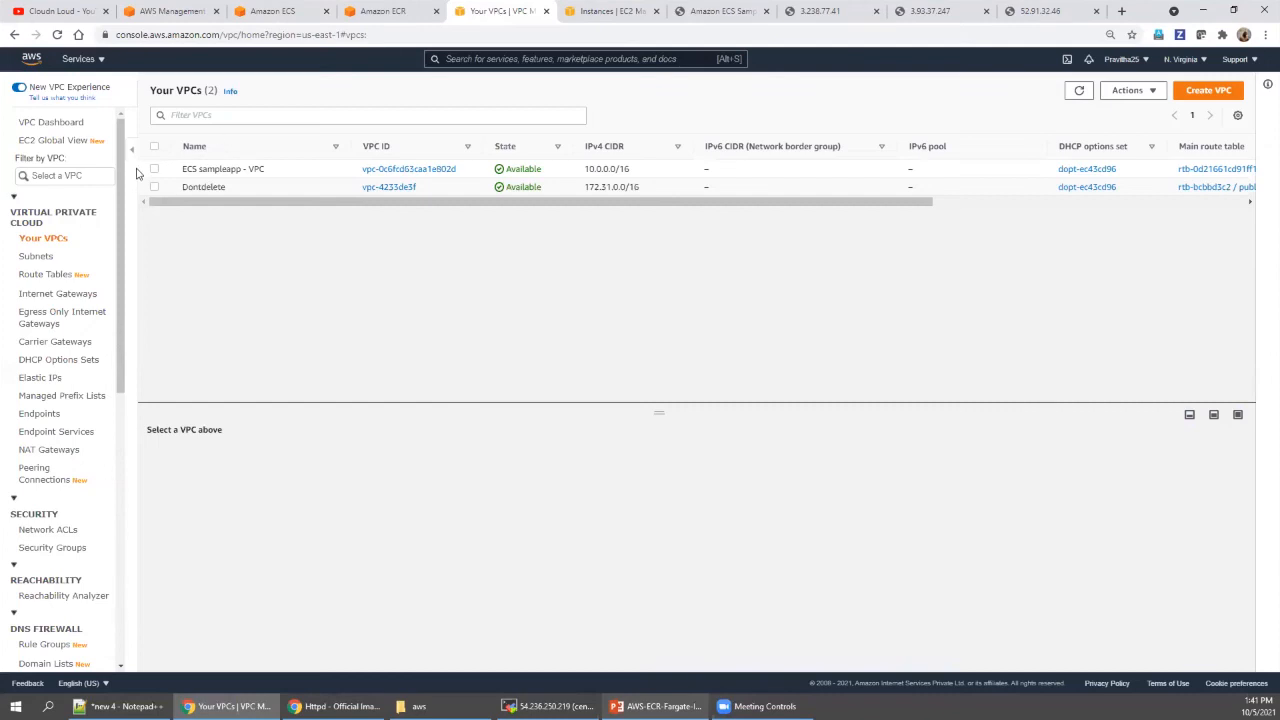
click(154, 169)
click(1153, 91)
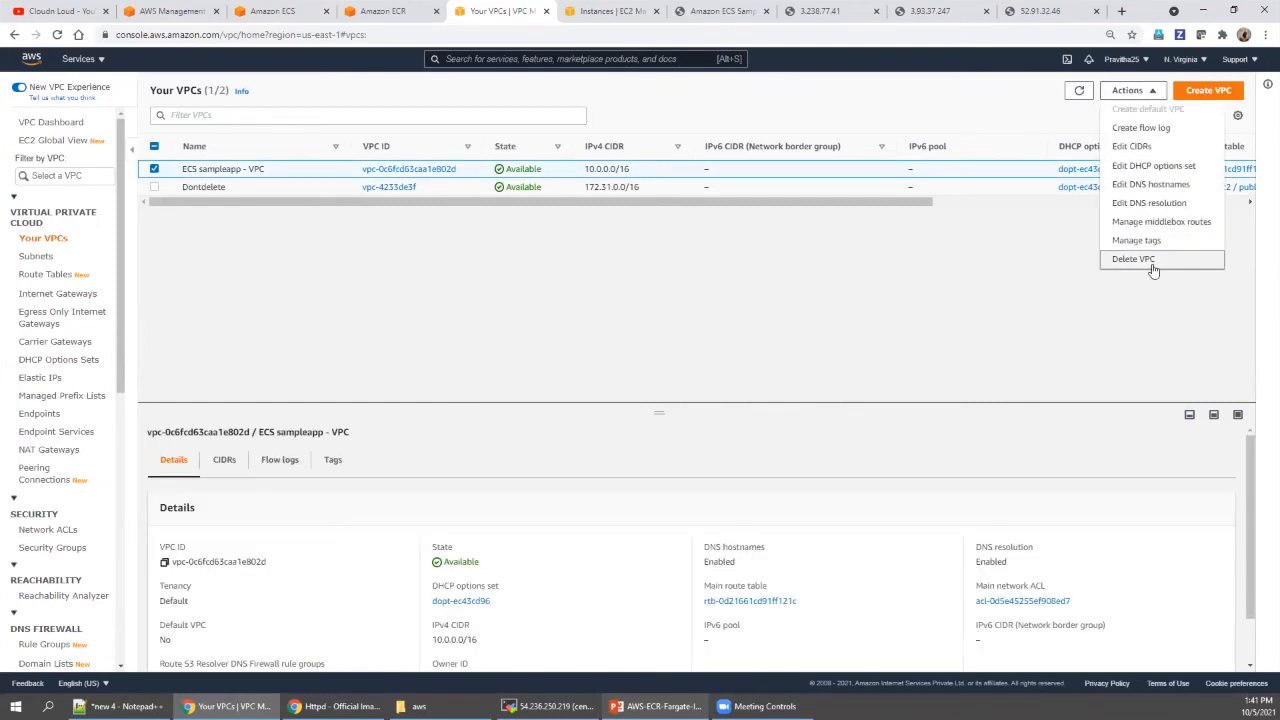
click(905, 276)
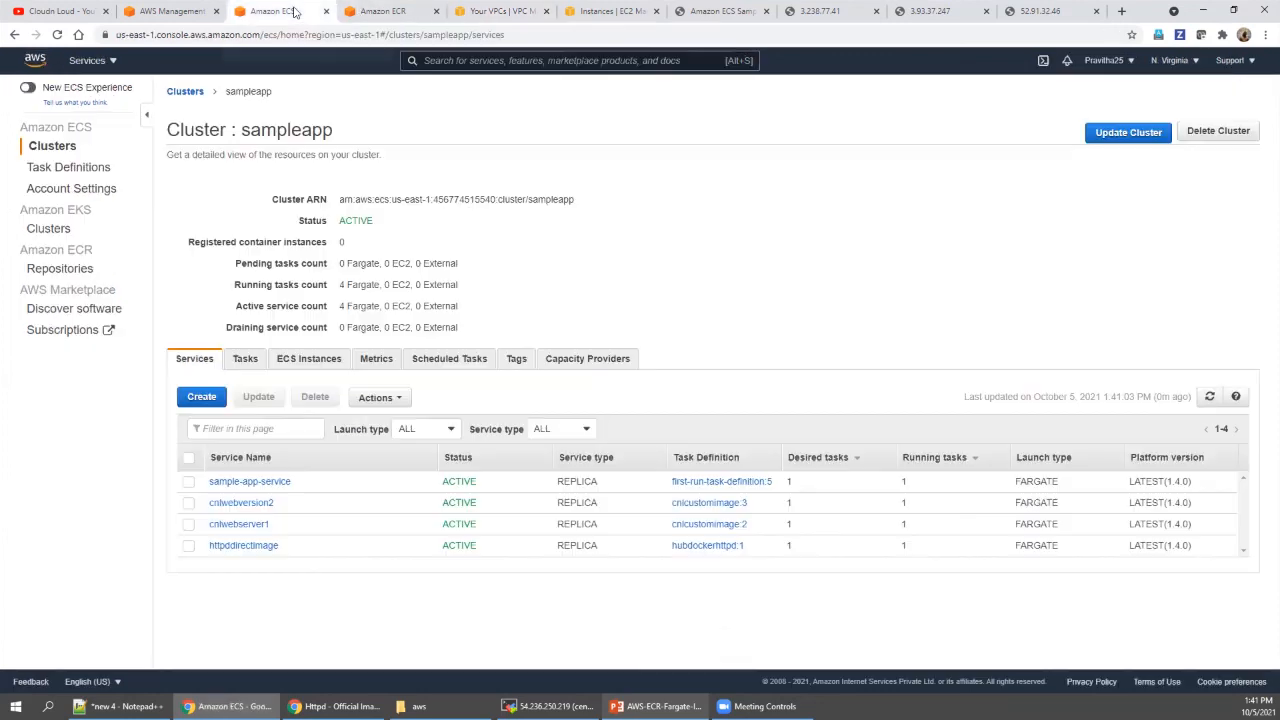
click(295, 11)
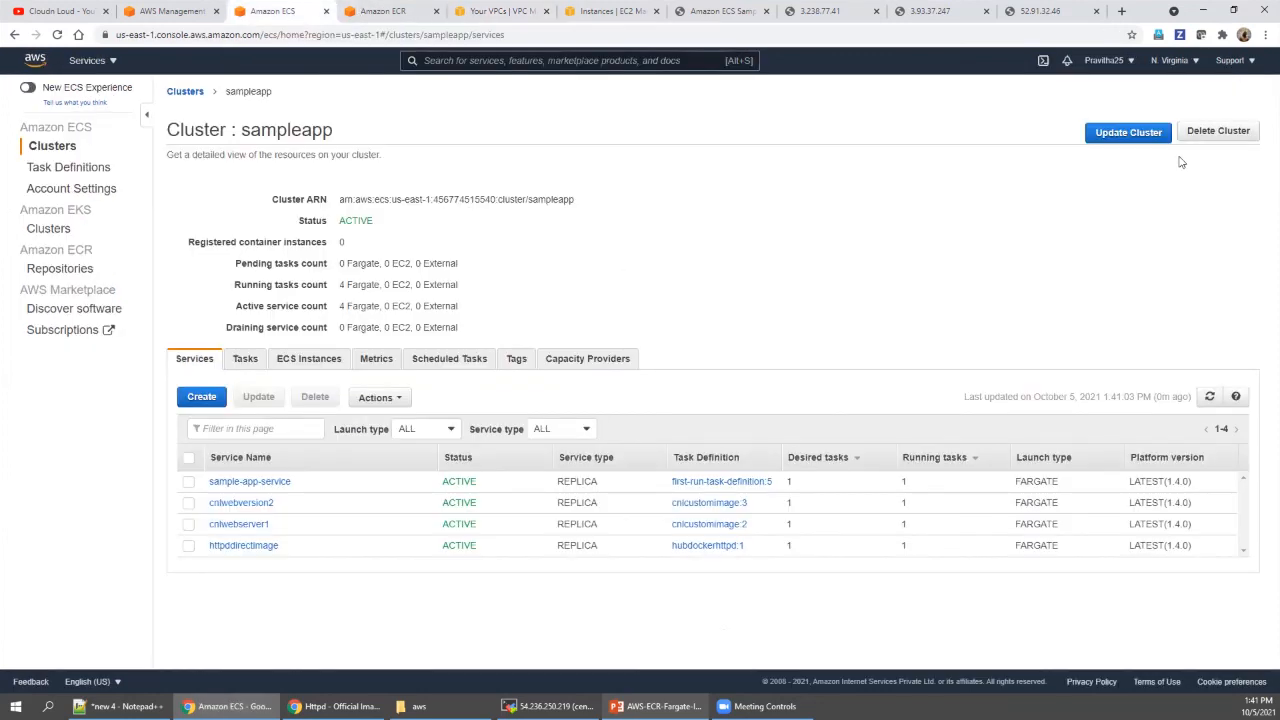